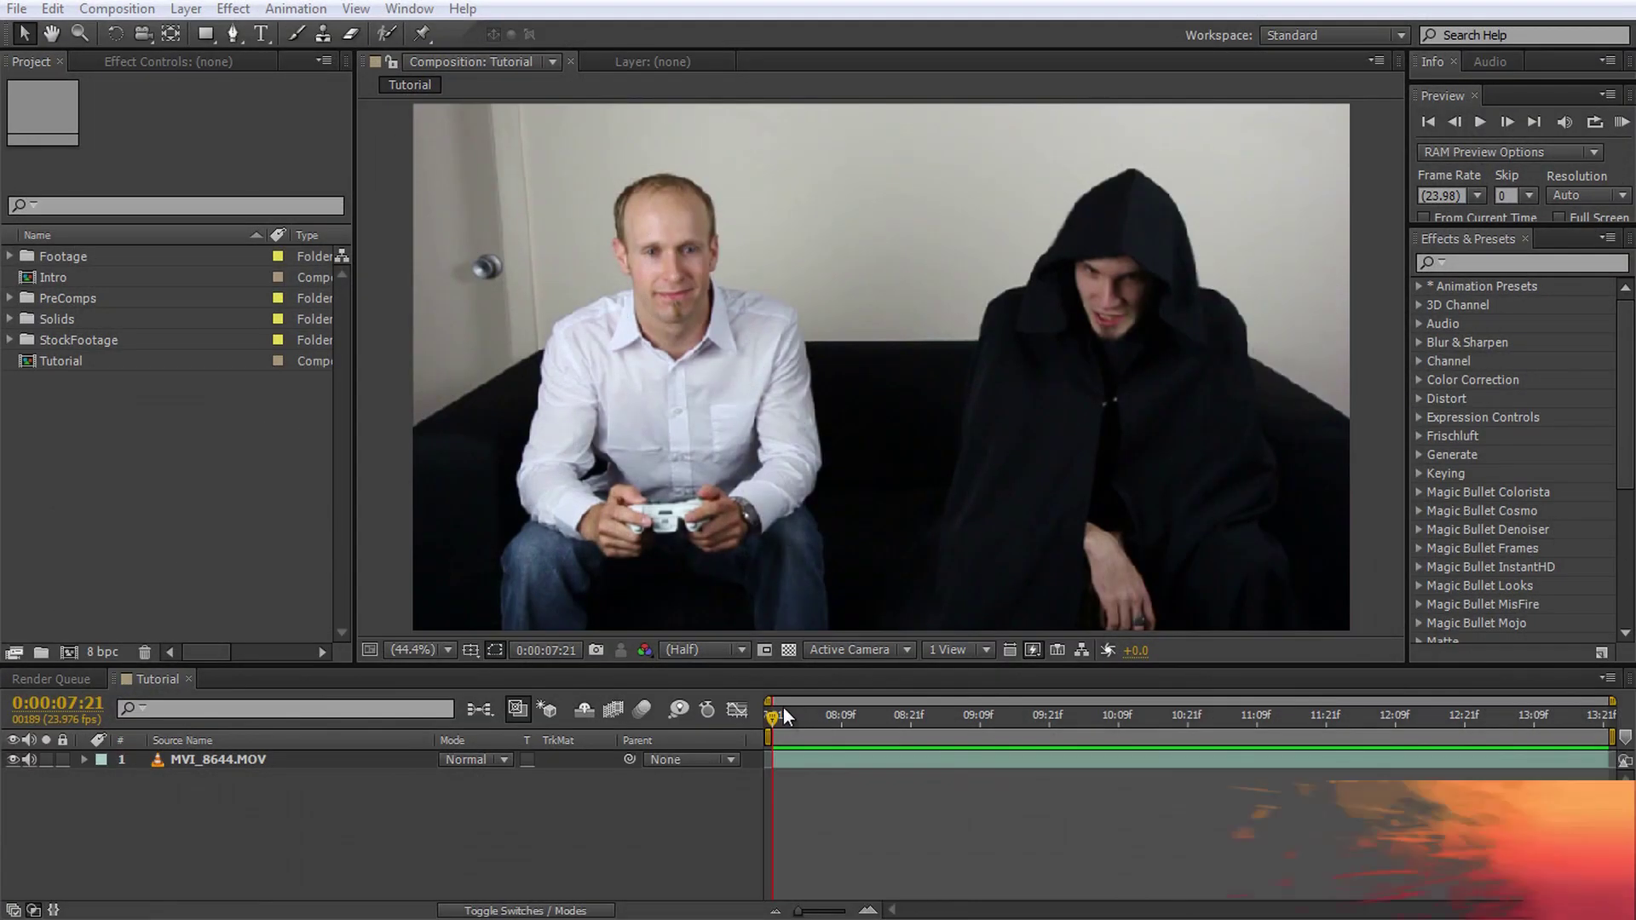
Step: Scrub the timeline to 0:00:10:14, where the hooded man thrusts his hands at the falling man
{"action": "left_click_drag", "start_coordinate": [890, 733], "coordinate": [1153, 759]}
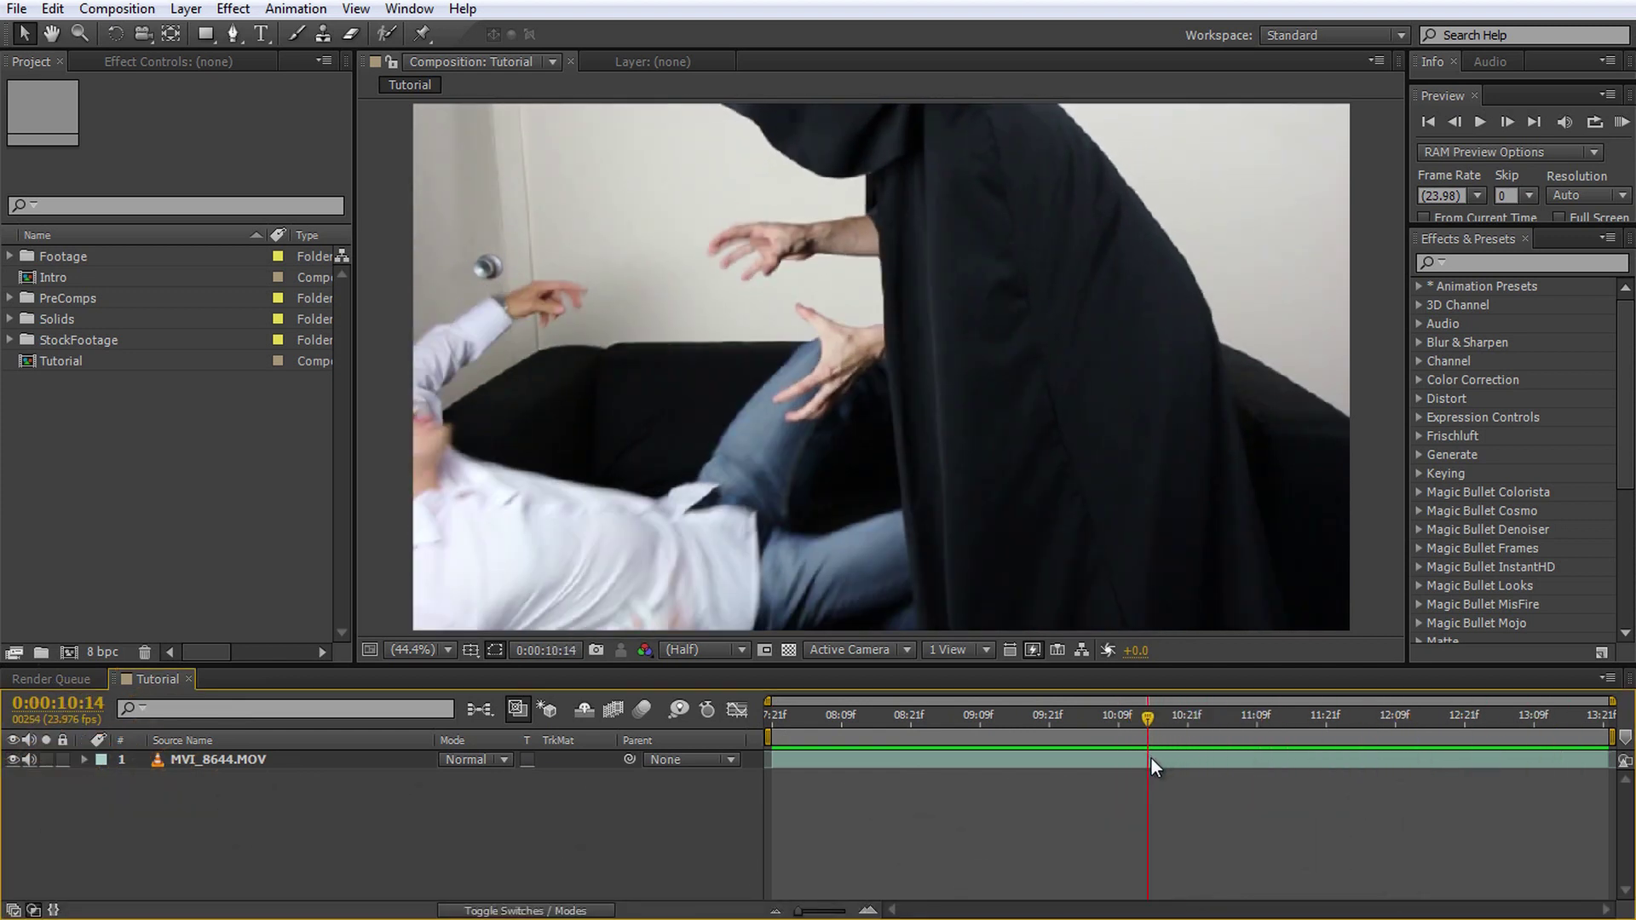
{"action": "right_click", "coordinate": [497, 809]}
Step: Create a new black solid layer named 'Lightning'
{"action": "mouse_move", "coordinate": [560, 576]}
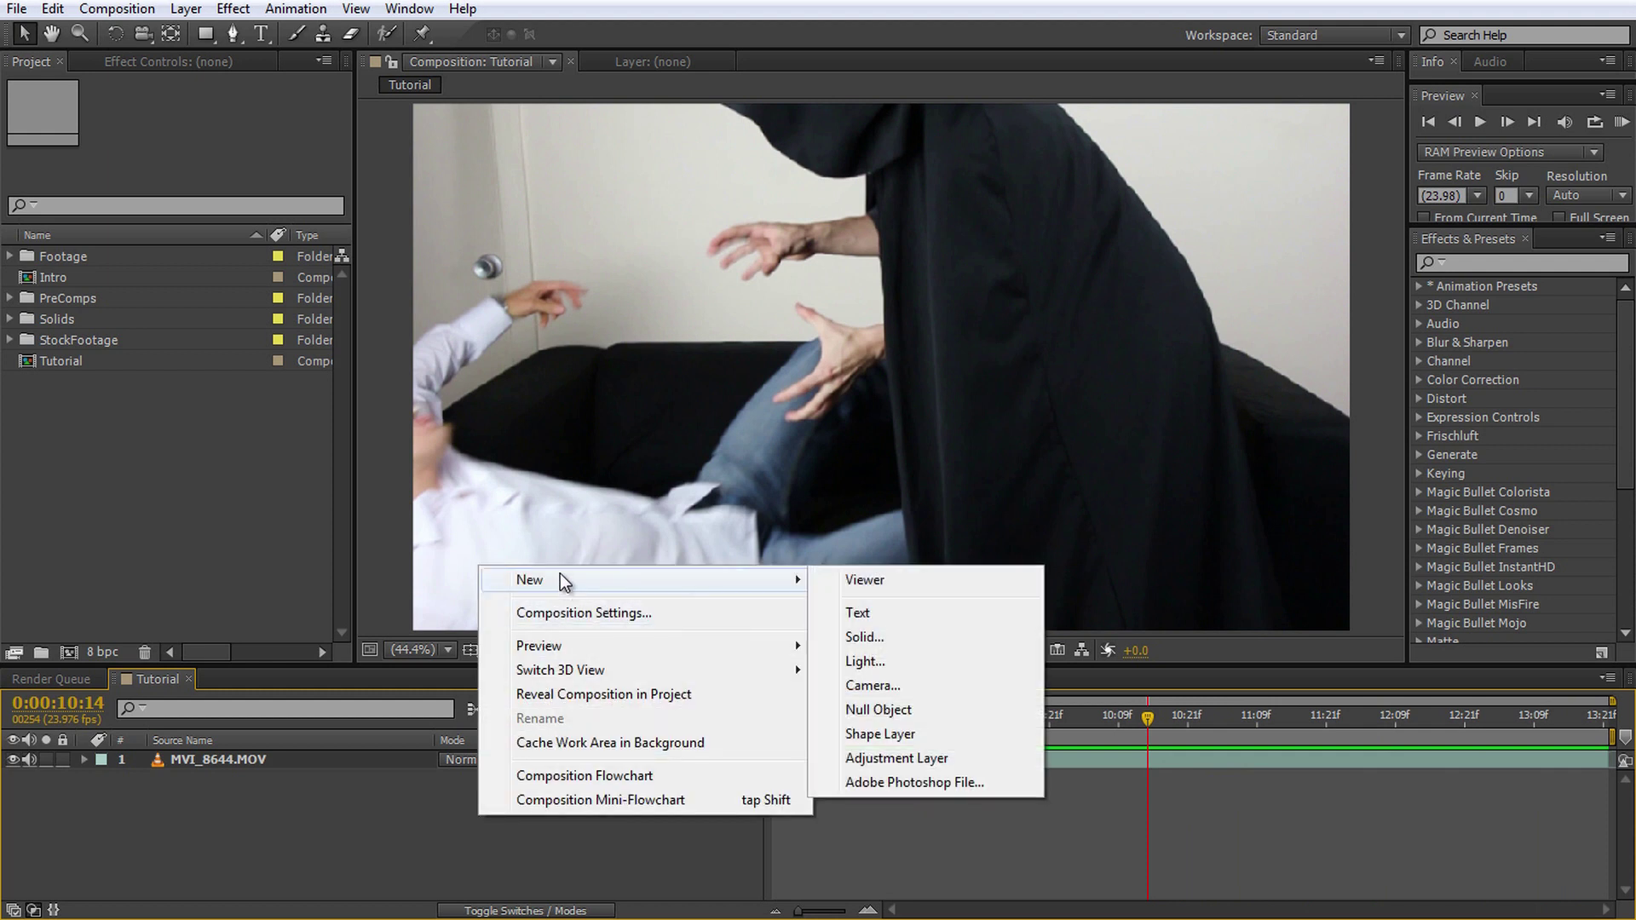
{"action": "left_click", "coordinate": [874, 635]}
{"action": "type", "text": "Lightnin"}
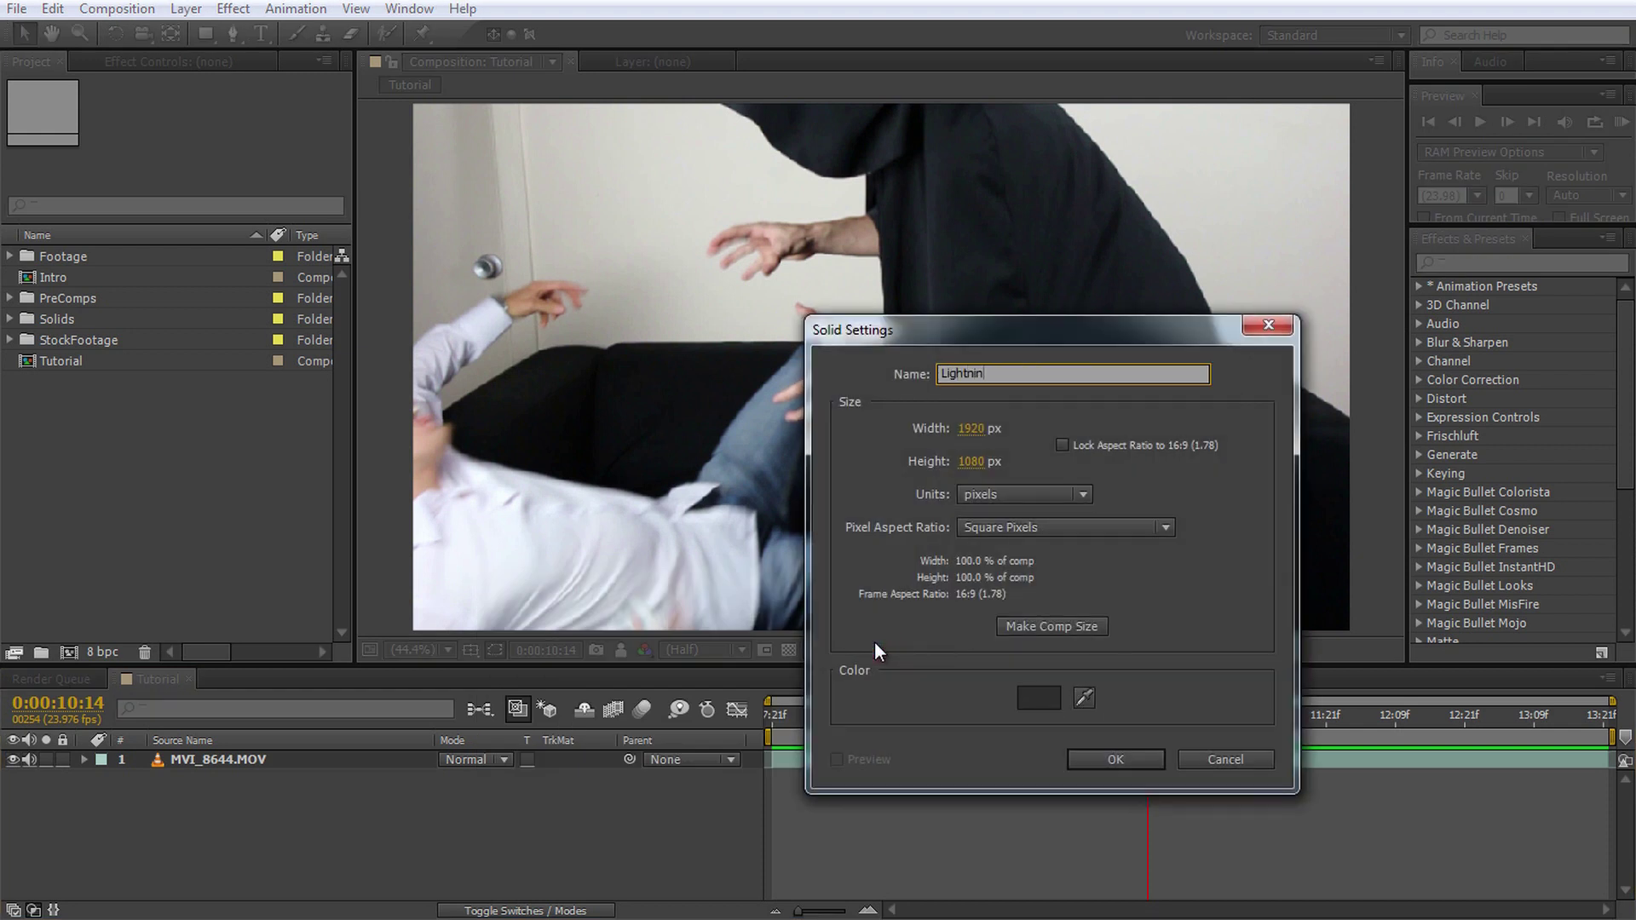
{"action": "type", "text": "g"}
{"action": "left_click", "coordinate": [1035, 698]}
{"action": "left_click", "coordinate": [939, 777]}
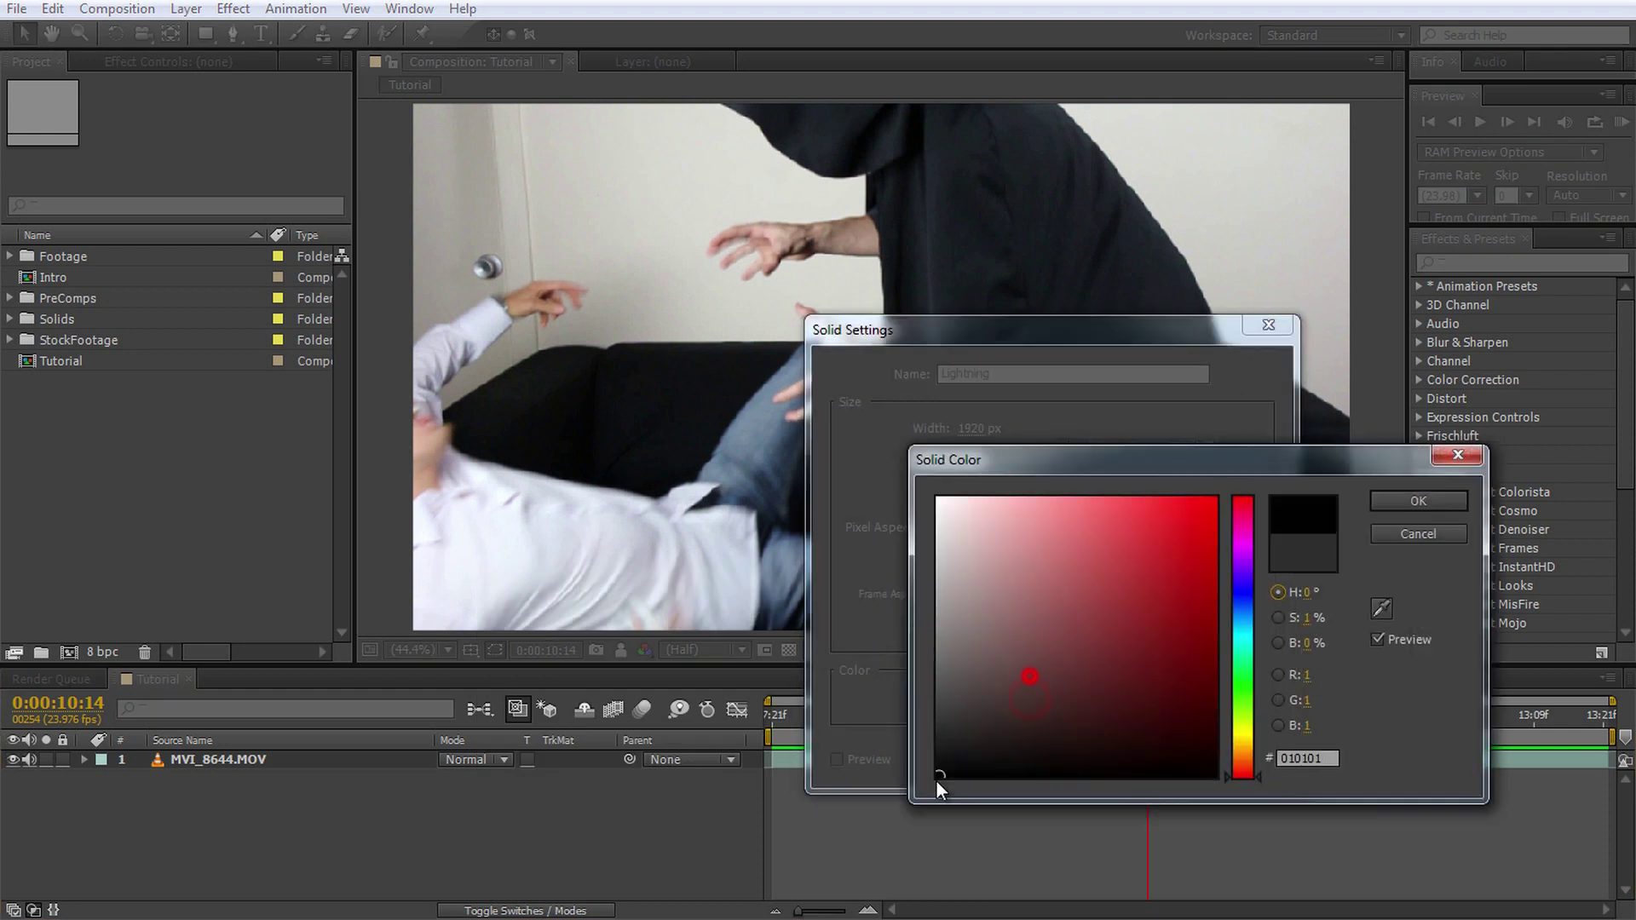
{"action": "left_click", "coordinate": [1415, 501]}
{"action": "left_click", "coordinate": [1098, 760]}
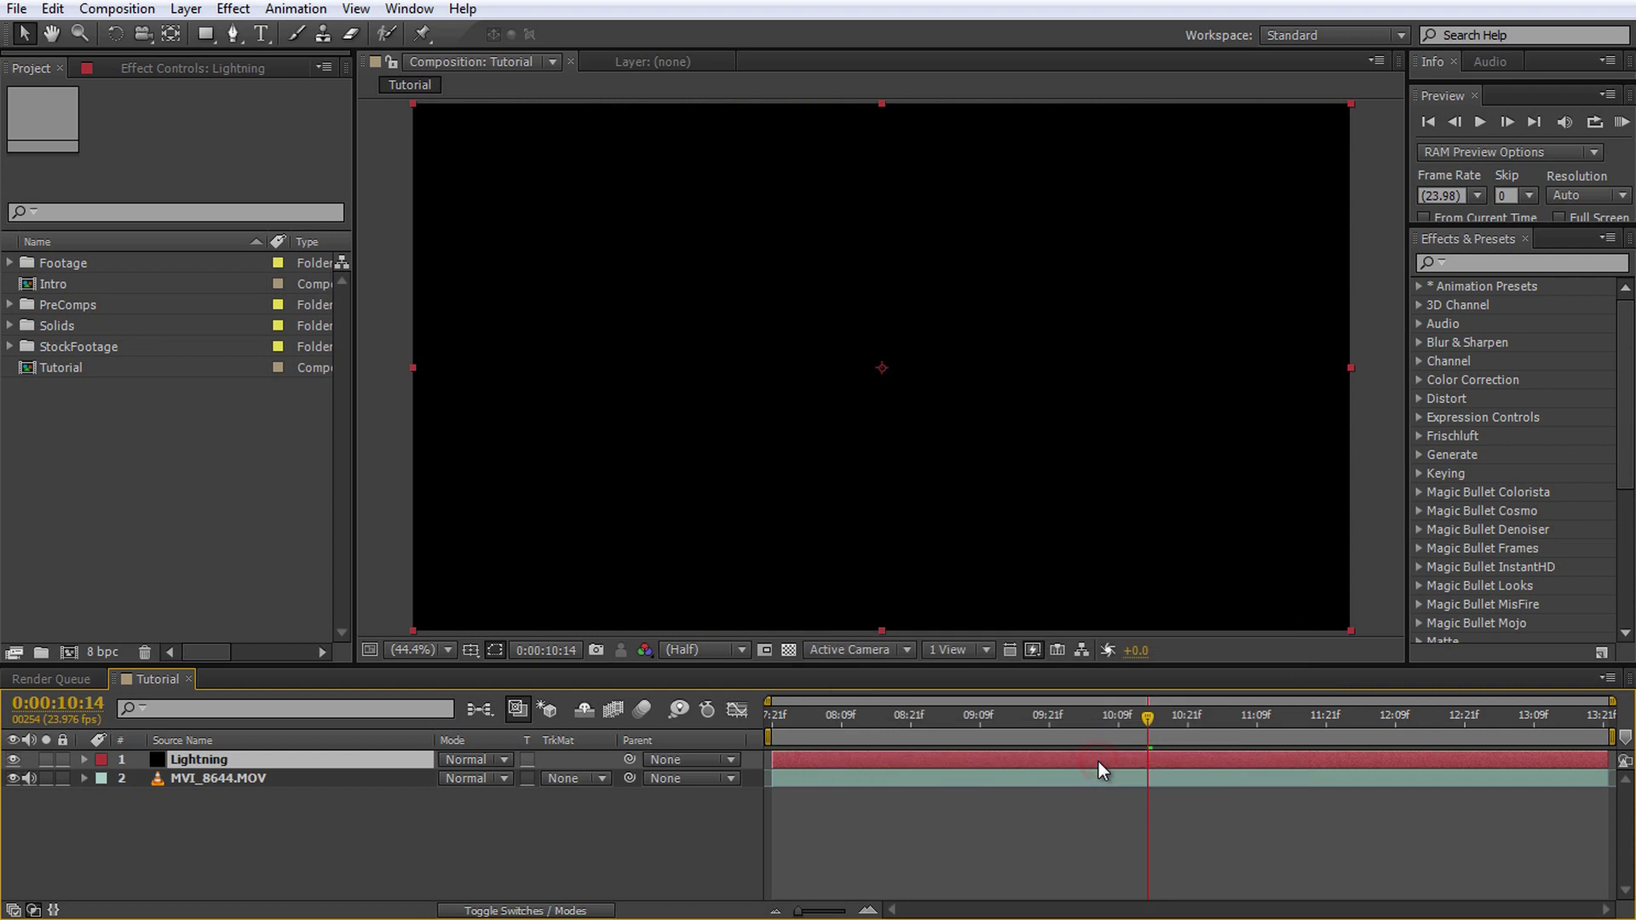
Step: Search Effects & Presets for 'lightning' and apply Advanced Lightning to the Lightning layer
{"action": "left_click", "coordinate": [1469, 264]}
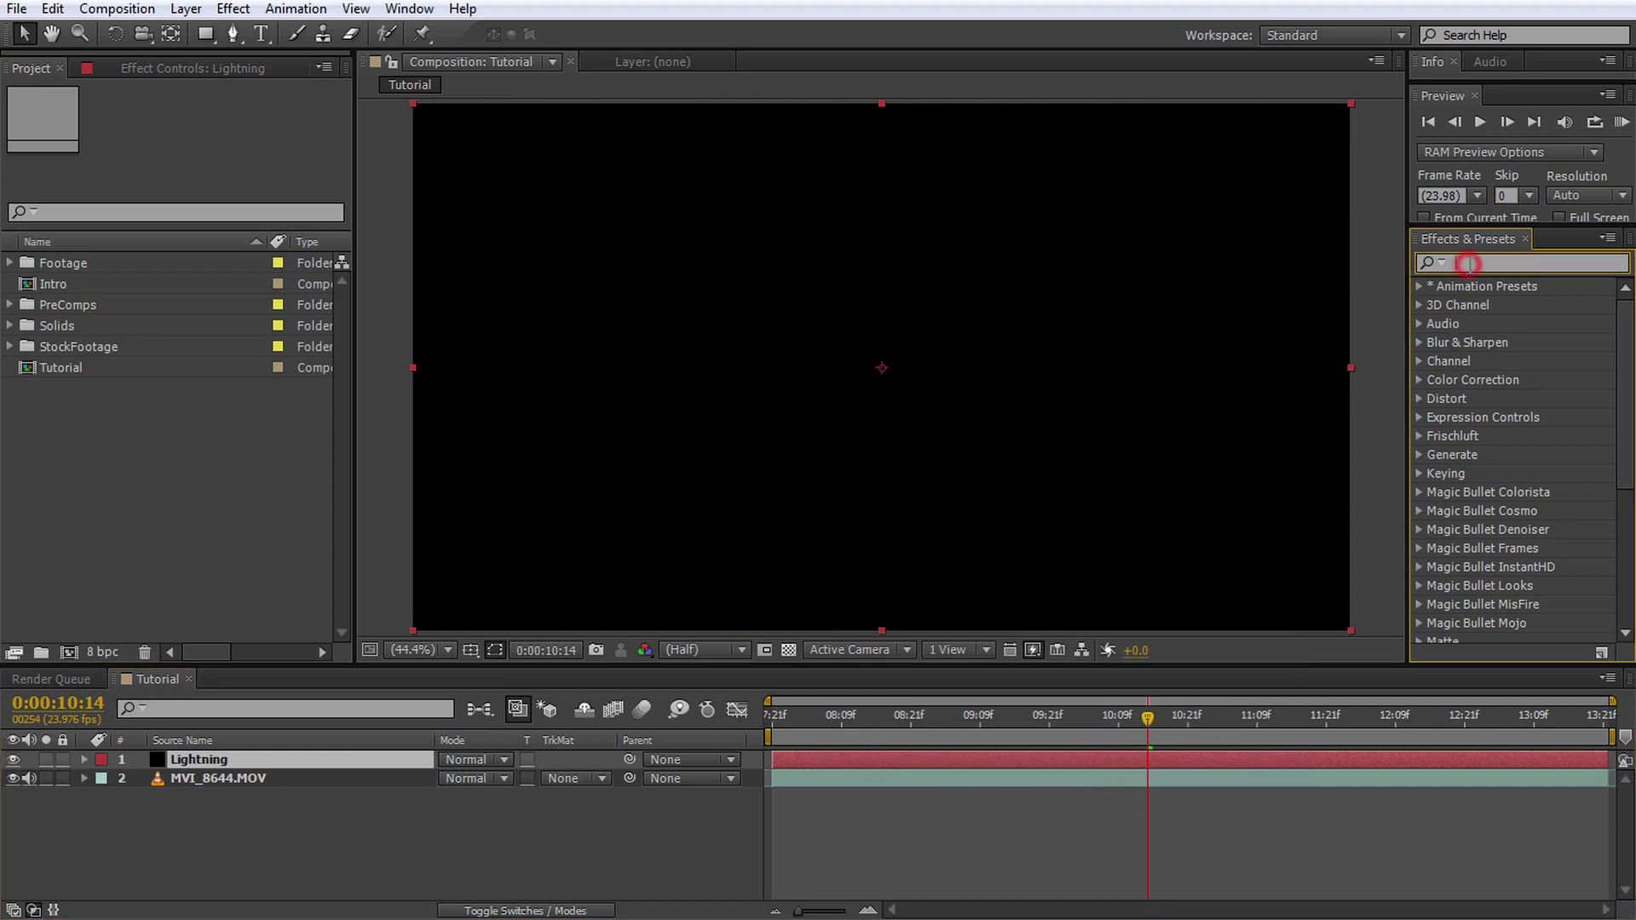
{"action": "type", "text": "lightning"}
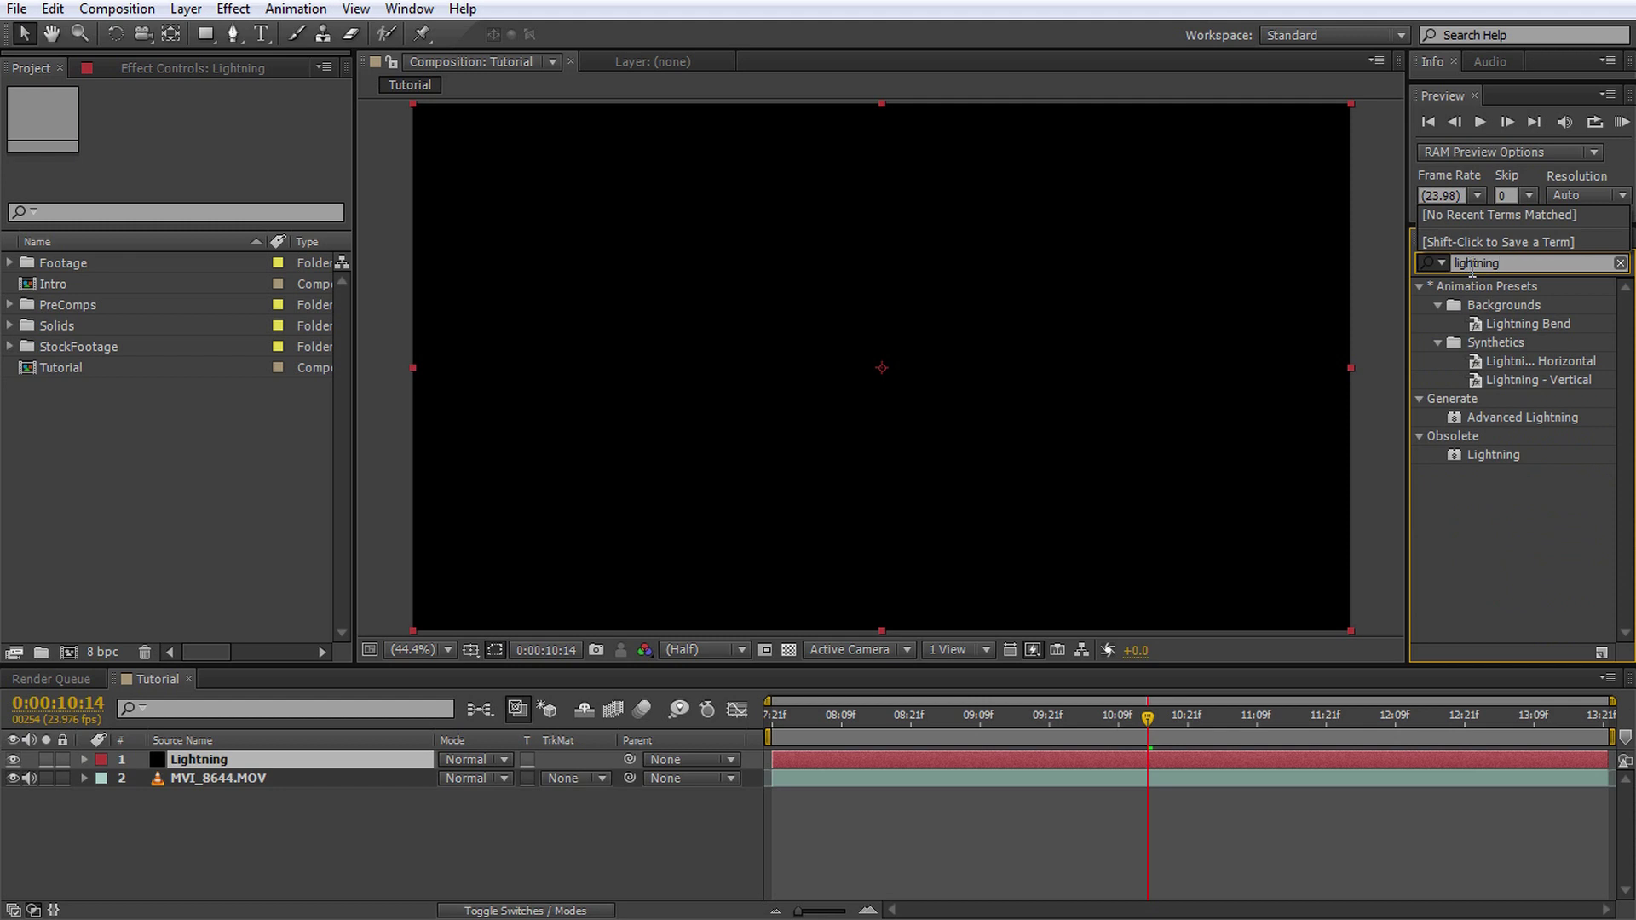
{"action": "left_click", "coordinate": [1500, 420]}
{"action": "left_click", "coordinate": [1500, 421]}
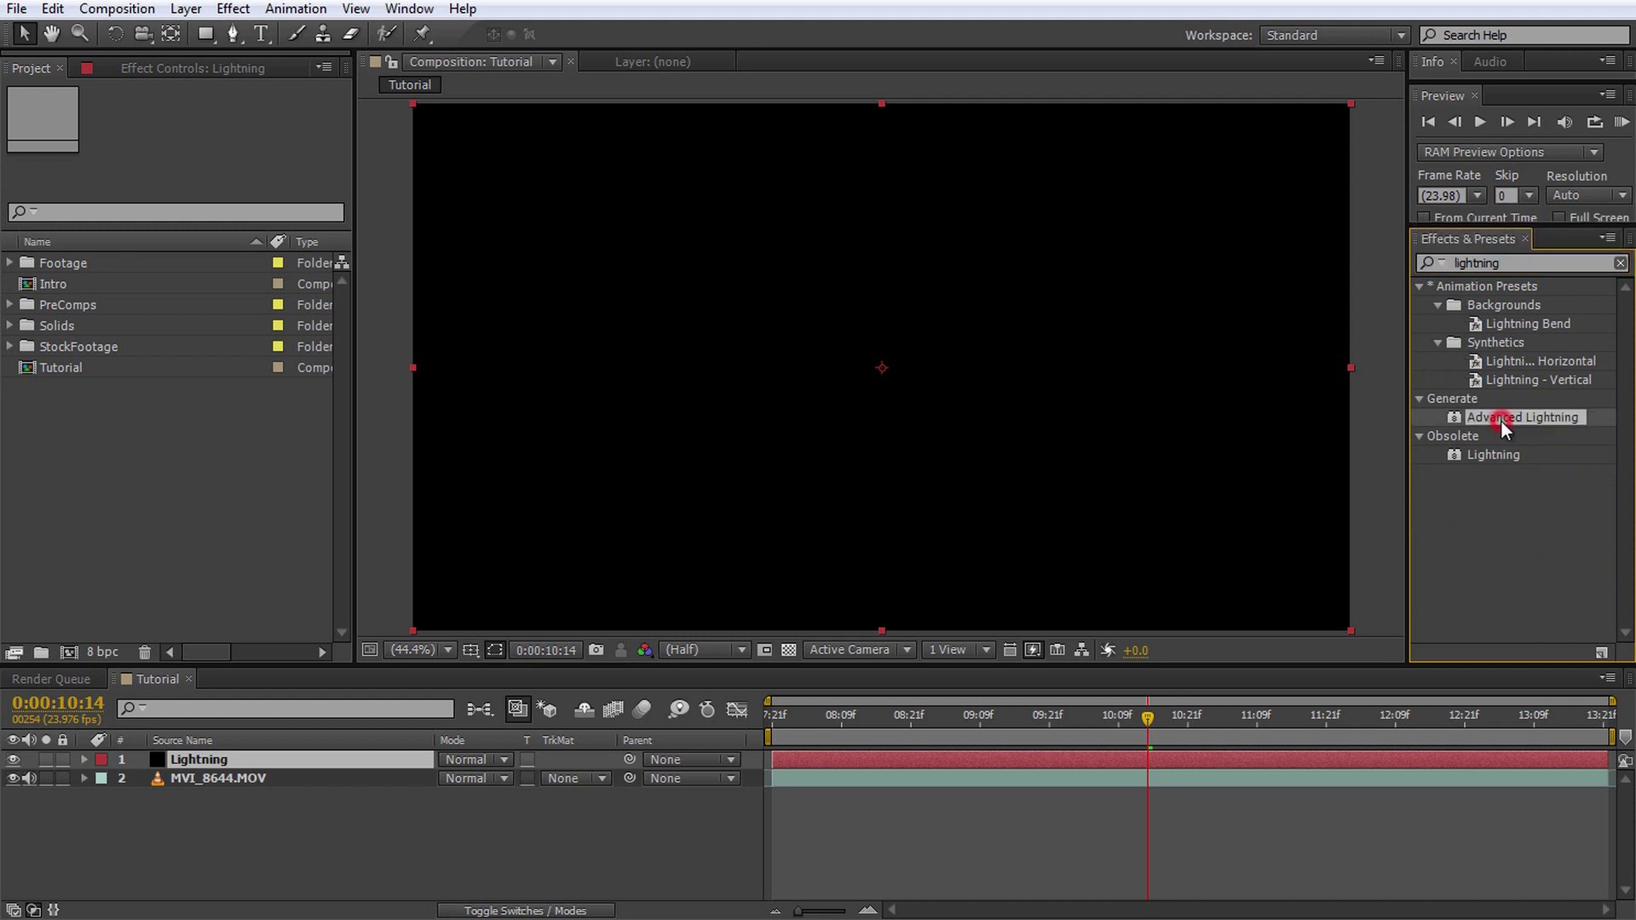
{"action": "double_click", "coordinate": [1501, 417]}
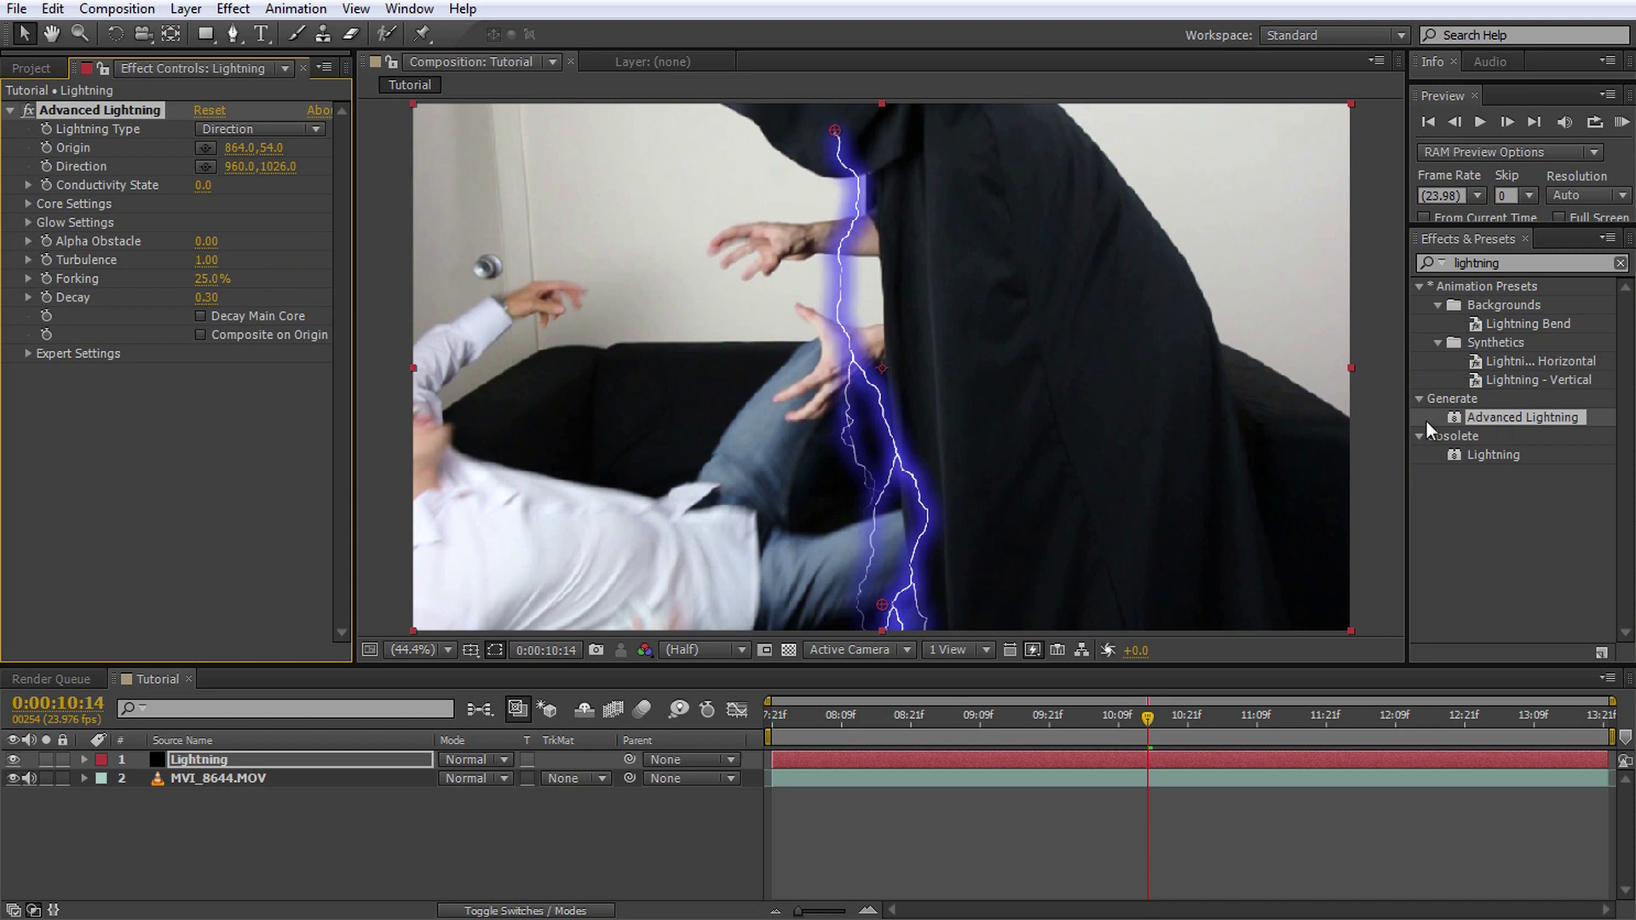
{"action": "left_click", "coordinate": [289, 131]}
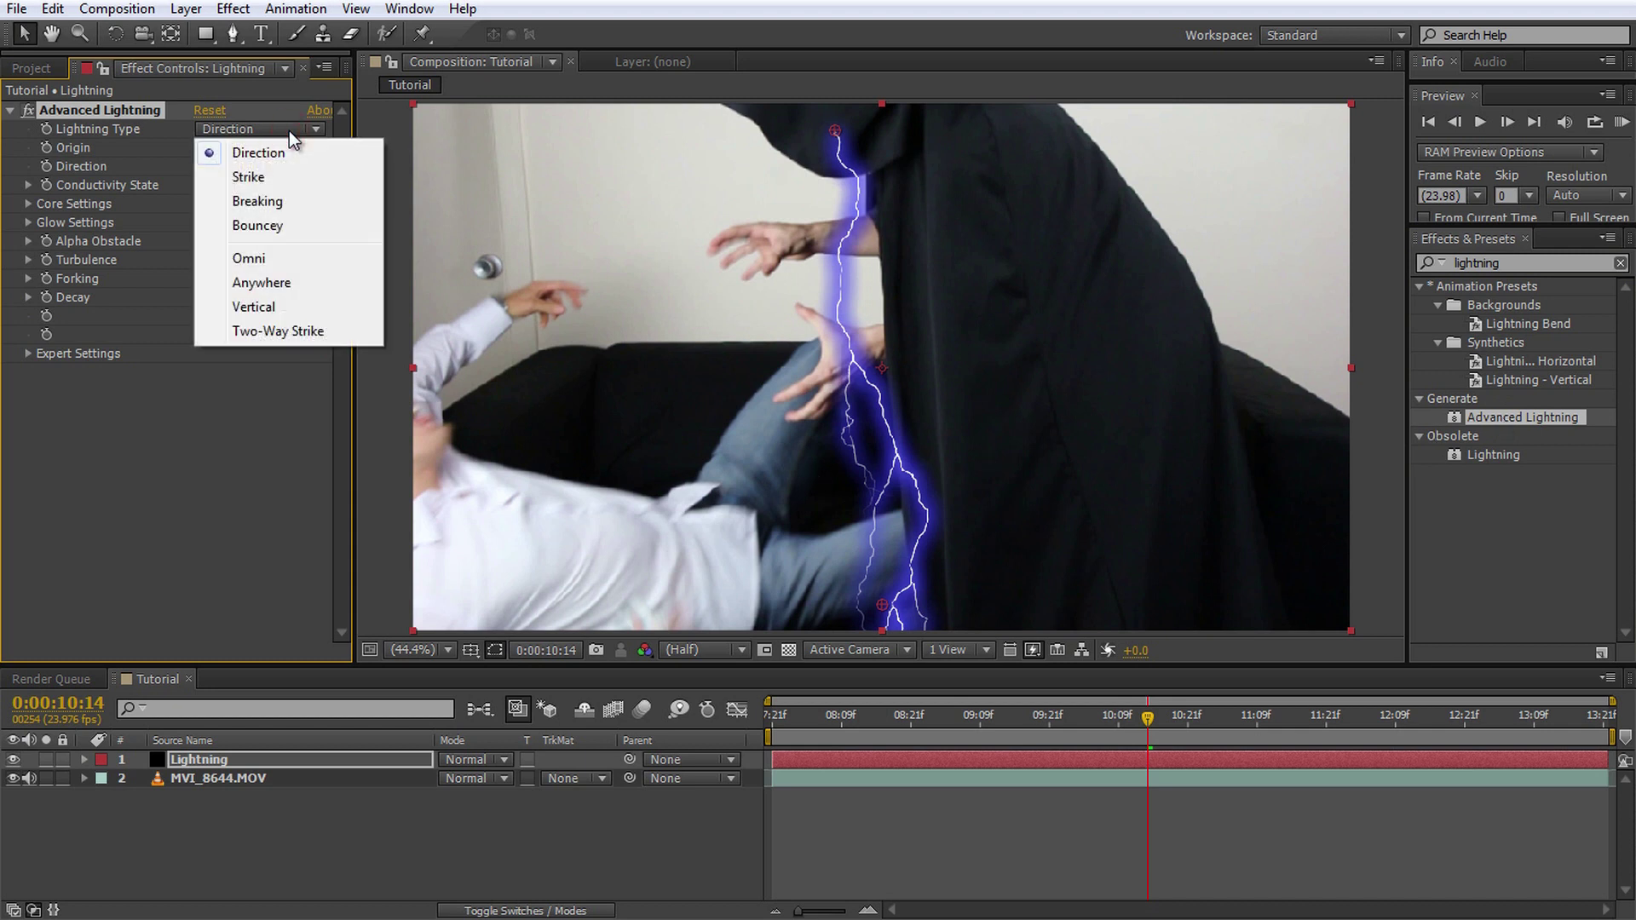
Step: Set Lightning Type to Strike and run the bolt from the hooded man's hand to the falling man's arm
{"action": "left_click", "coordinate": [249, 177]}
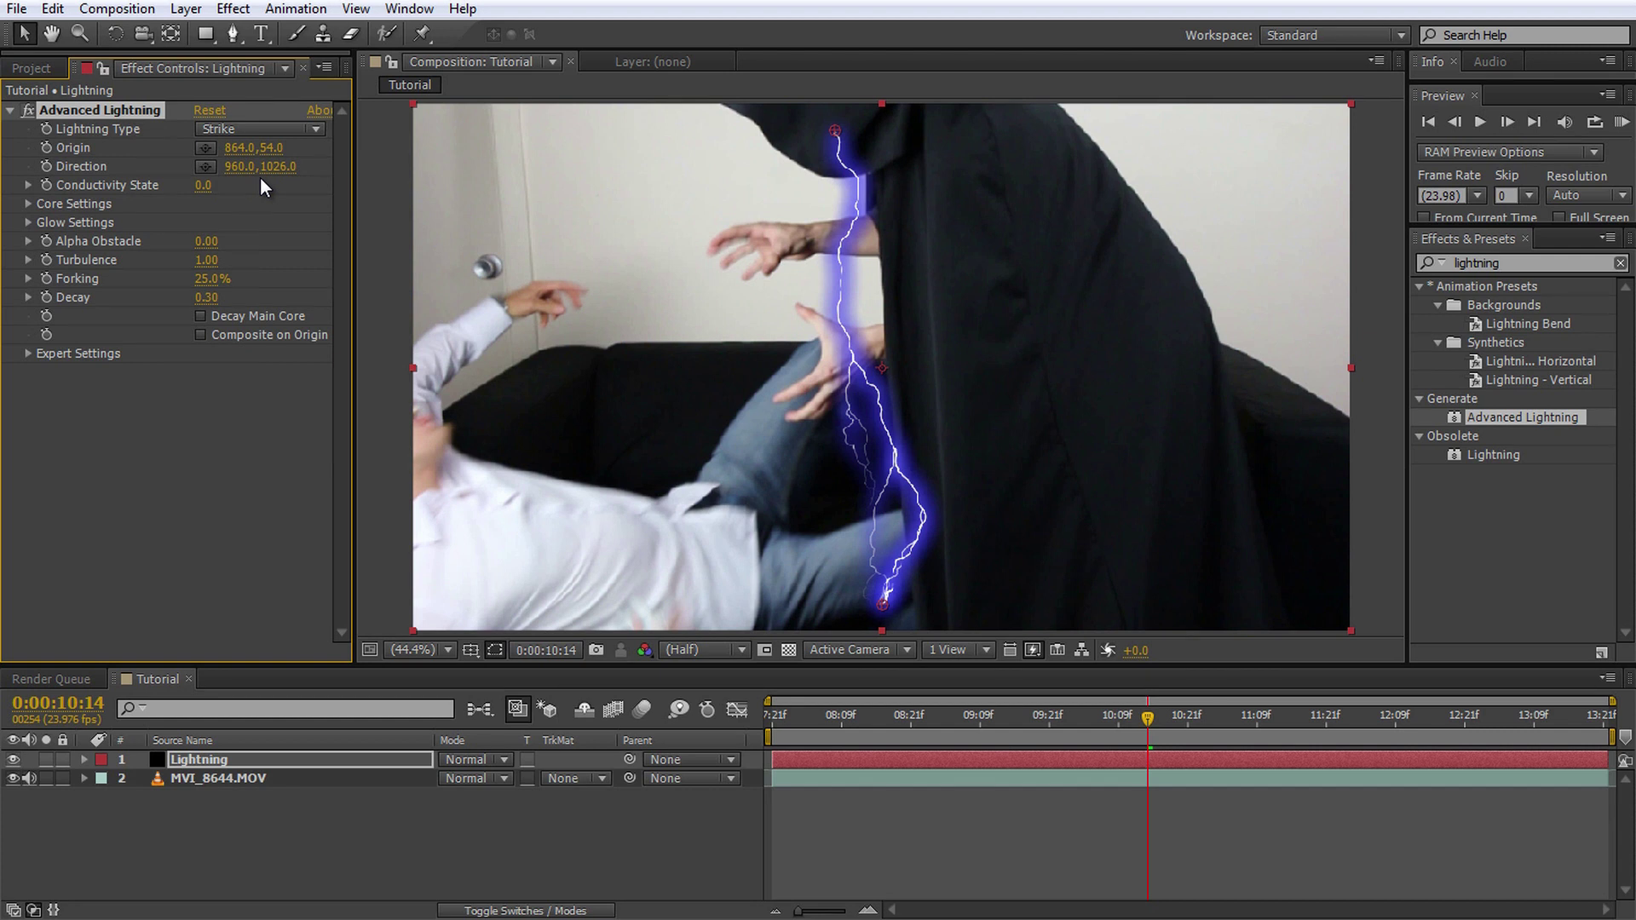
{"action": "left_click_drag", "start_coordinate": [836, 130], "coordinate": [752, 244]}
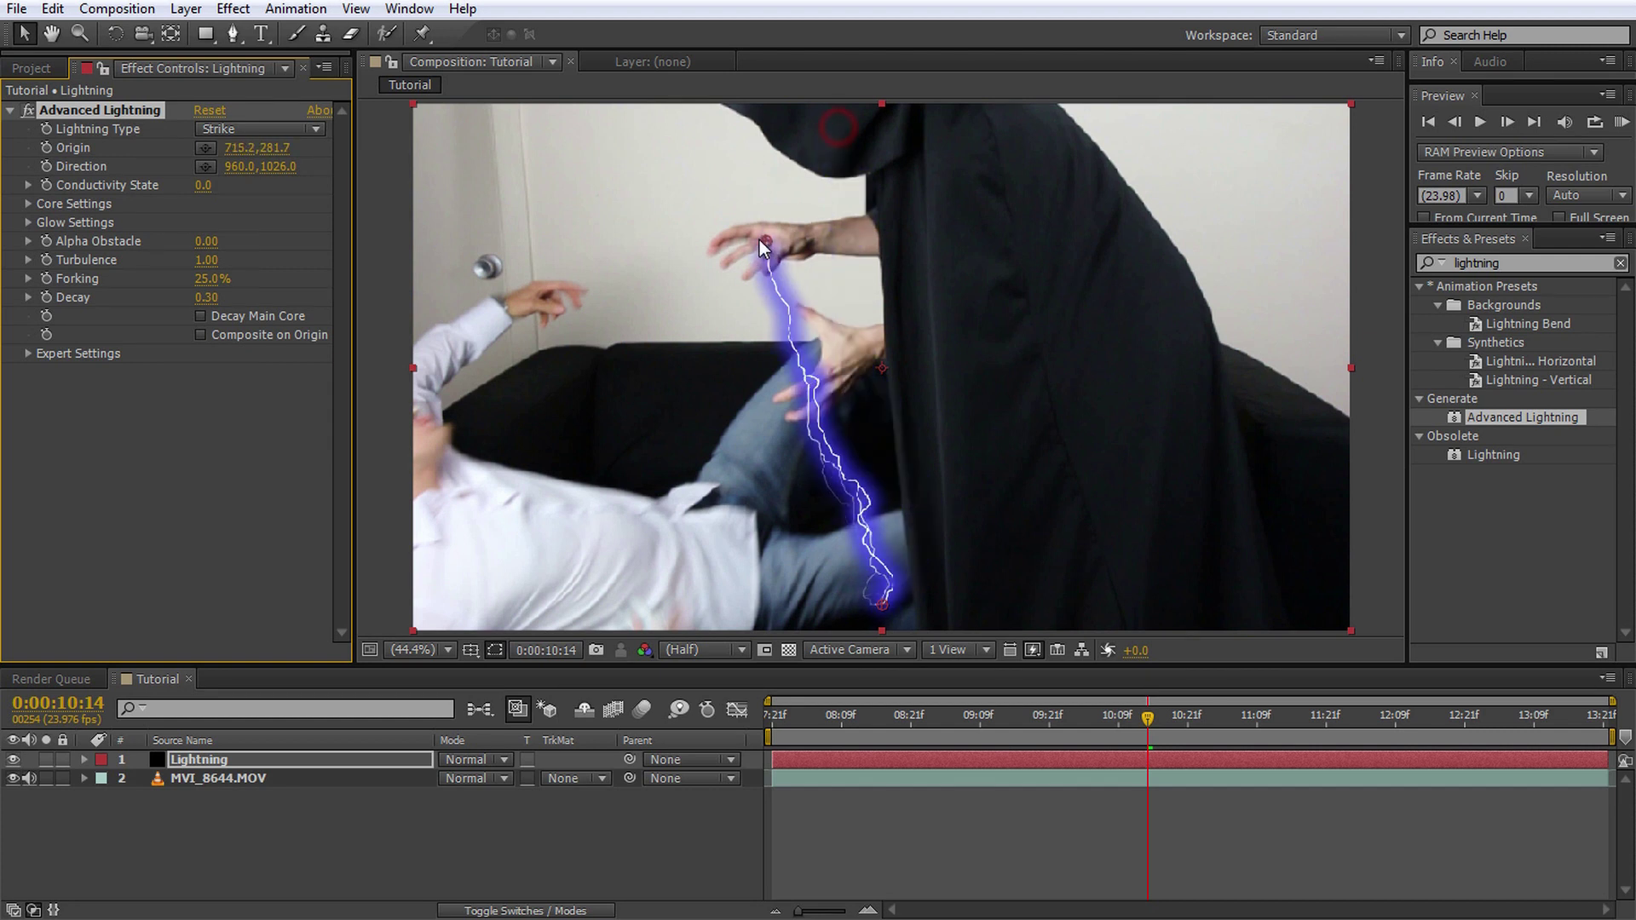
{"action": "left_click_drag", "start_coordinate": [882, 606], "coordinate": [538, 504]}
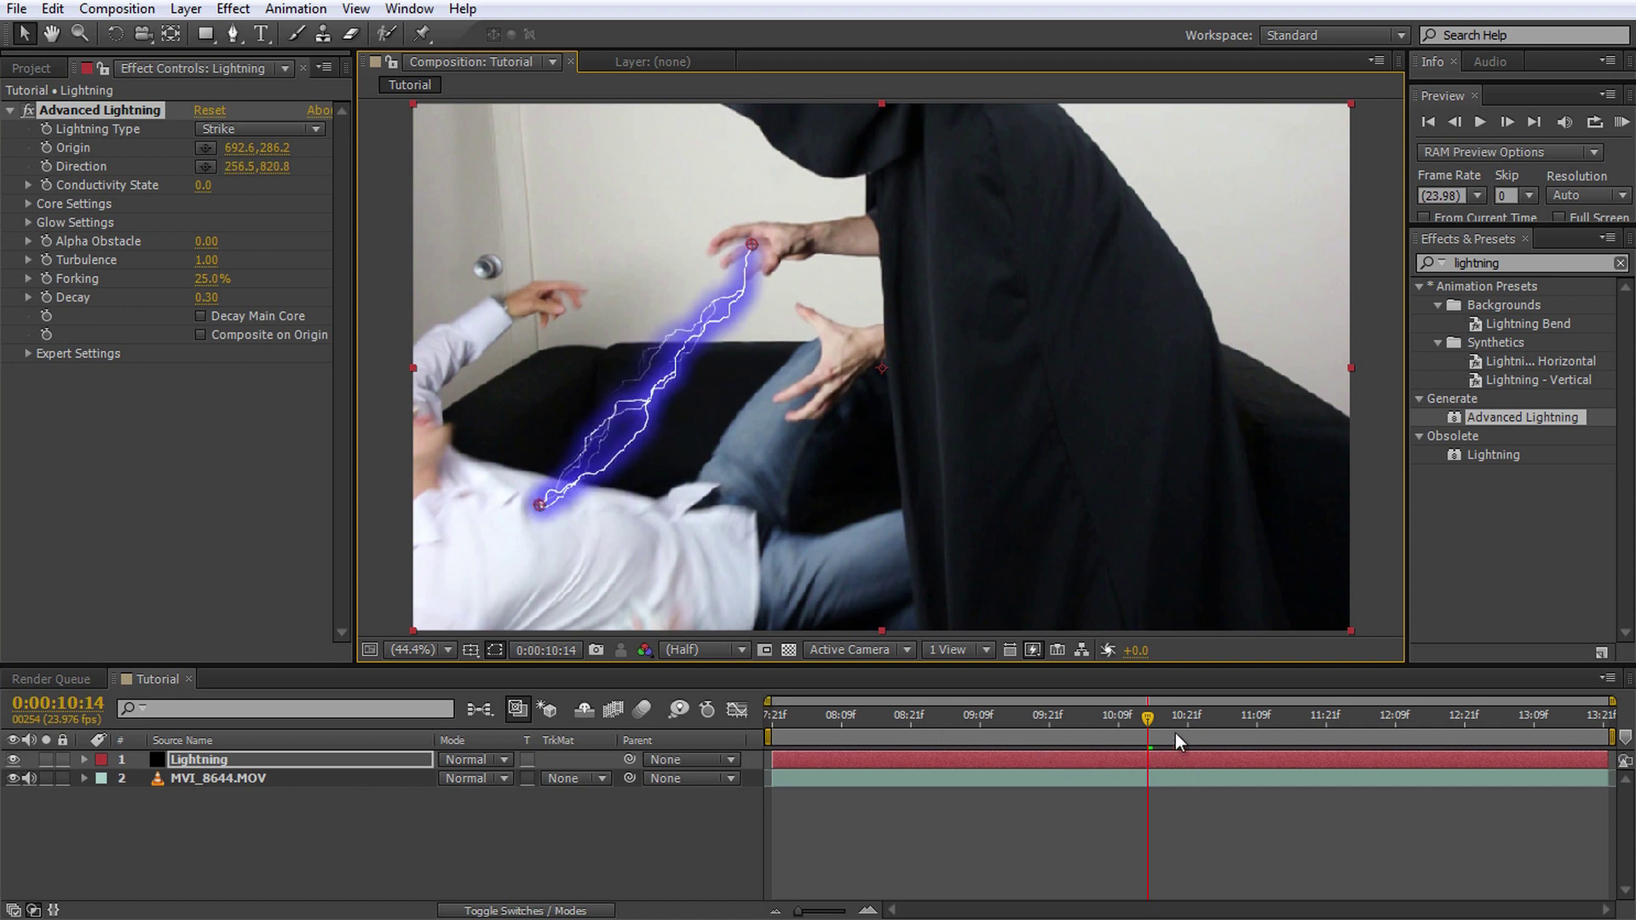
{"action": "mouse_move", "coordinate": [1147, 724]}
{"action": "left_mouse_down"}
{"action": "mouse_move", "coordinate": [1433, 725]}
{"action": "mouse_move", "coordinate": [1112, 726]}
{"action": "mouse_move", "coordinate": [1172, 729]}
{"action": "left_mouse_up"}
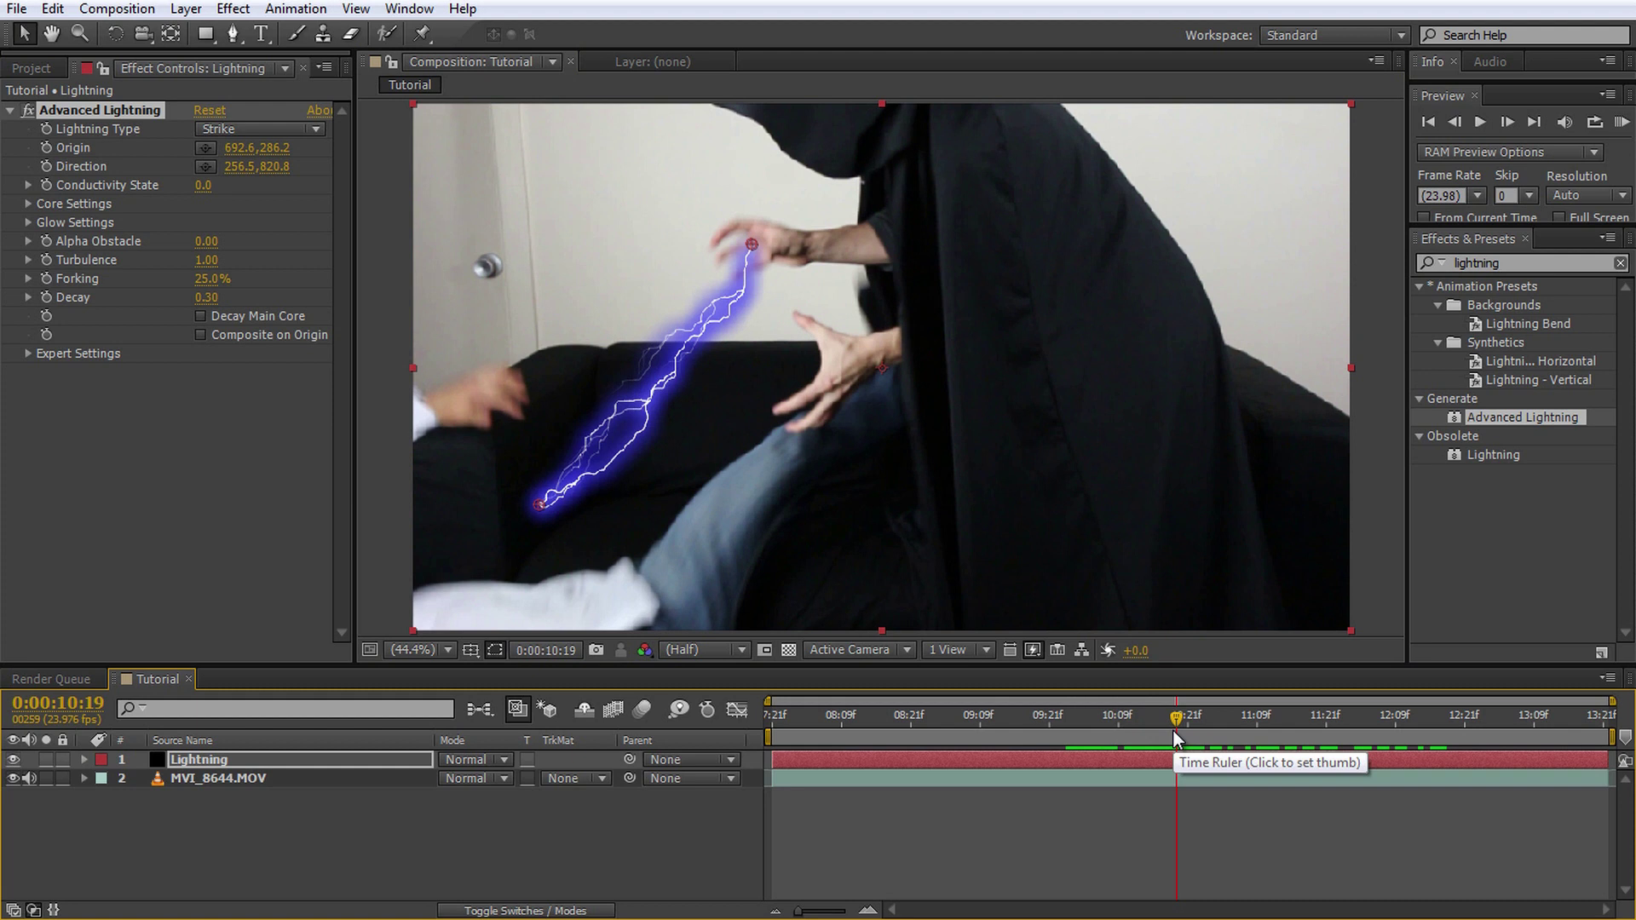
Step: Give Conductivity State the expression 'time', then scrub back to check the changing bolt
{"action": "left_click", "coordinate": [47, 185], "text": "alt"}
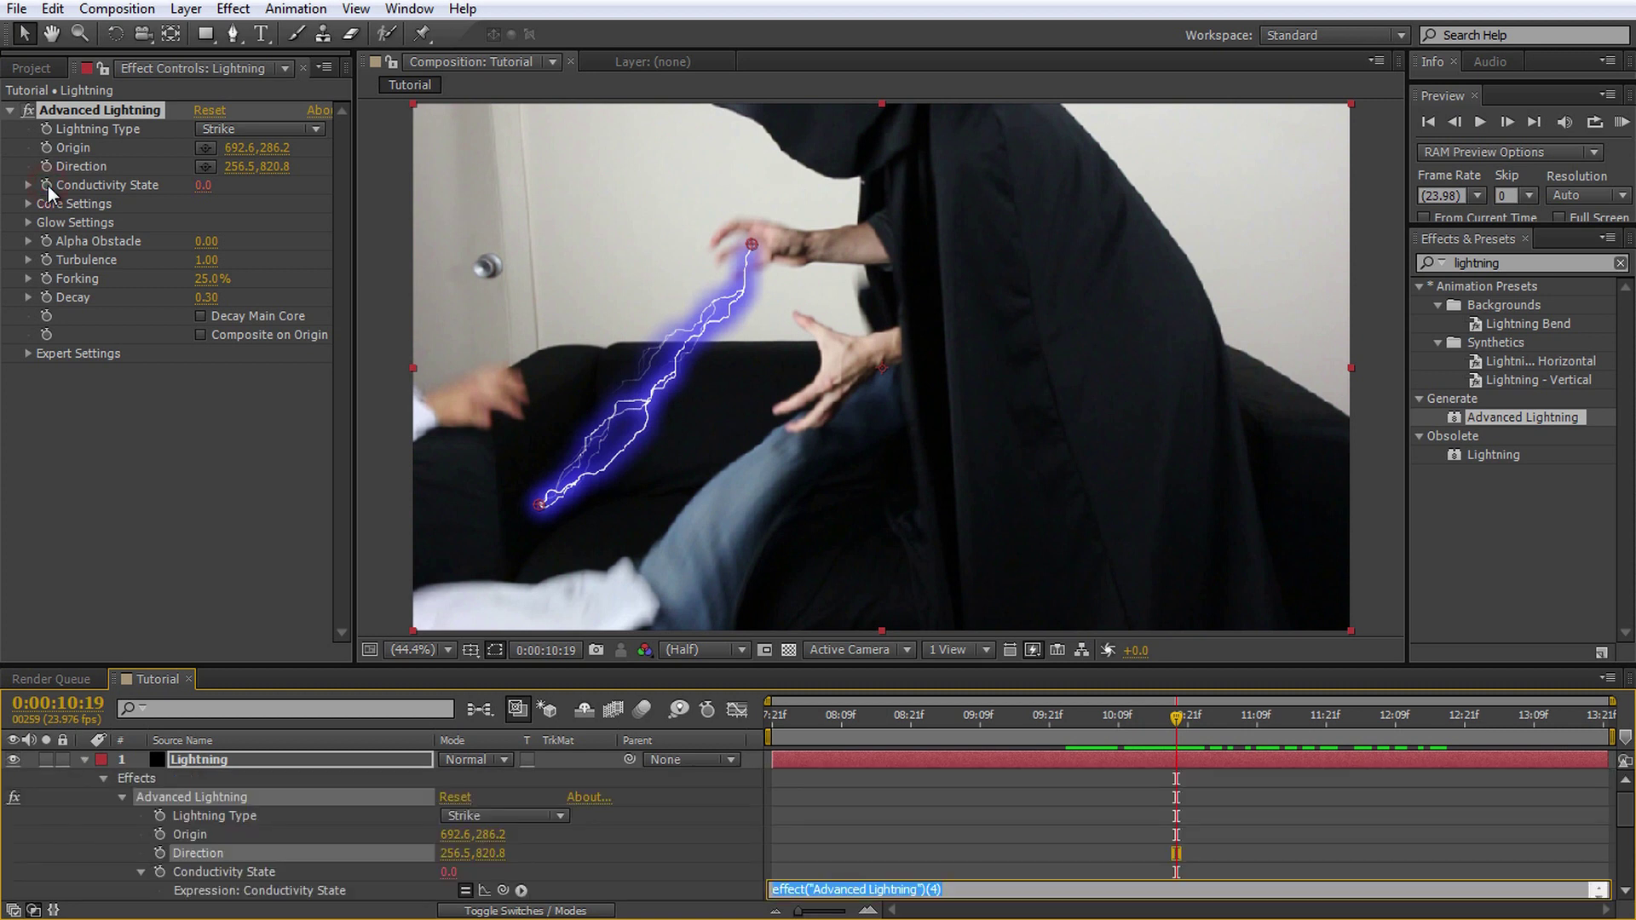
{"action": "type", "text": "time"}
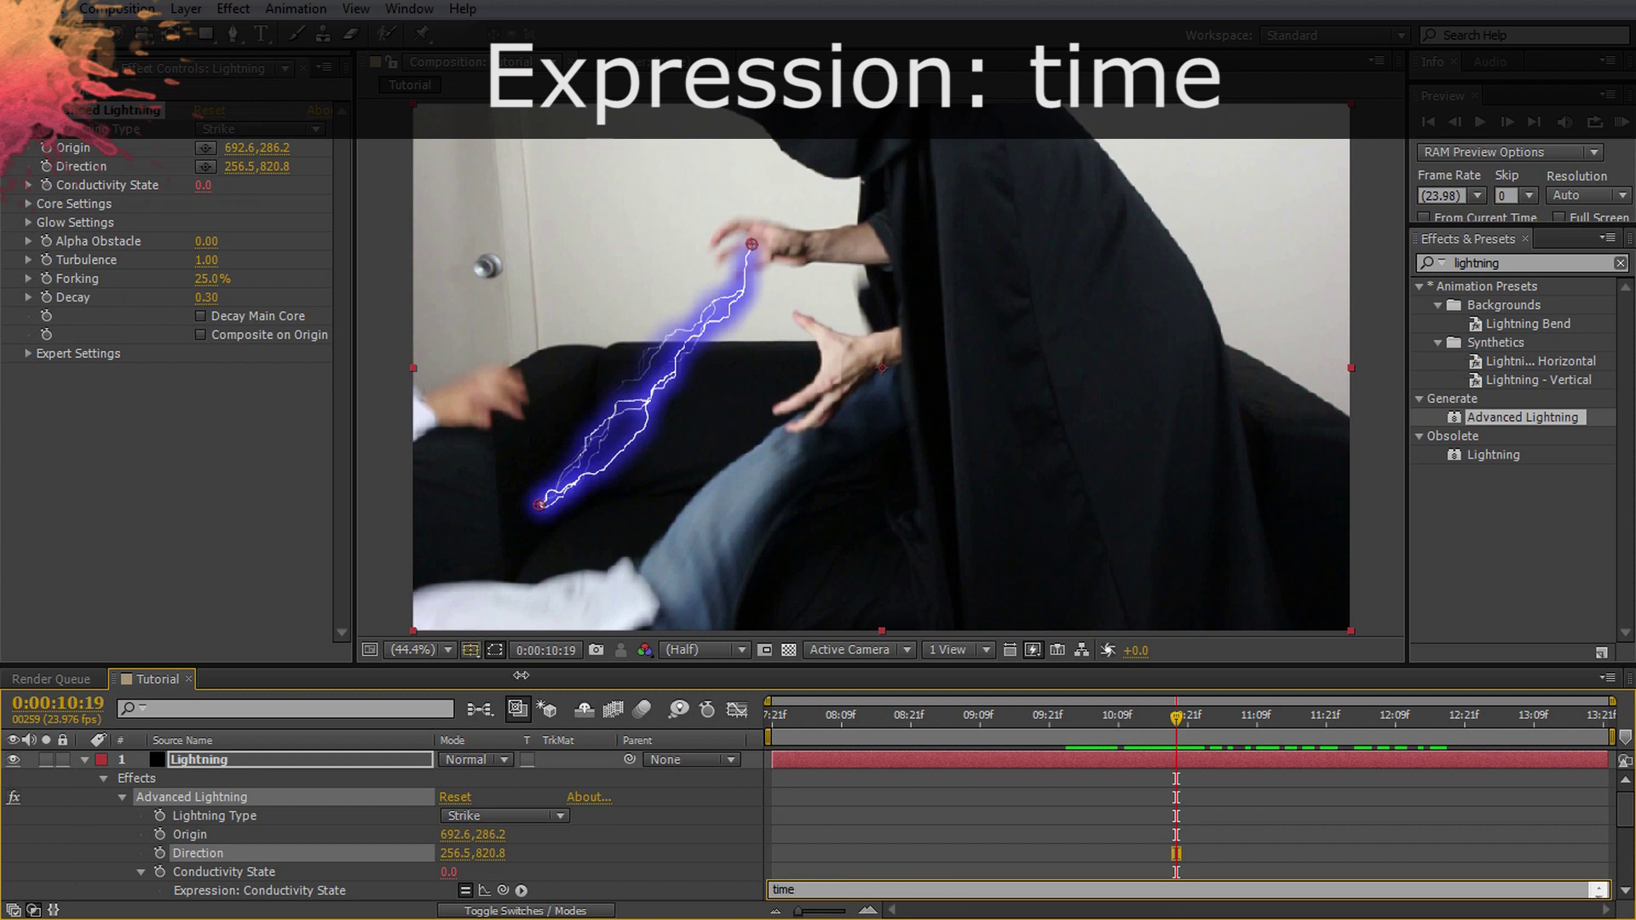
{"action": "left_click", "coordinate": [1009, 862]}
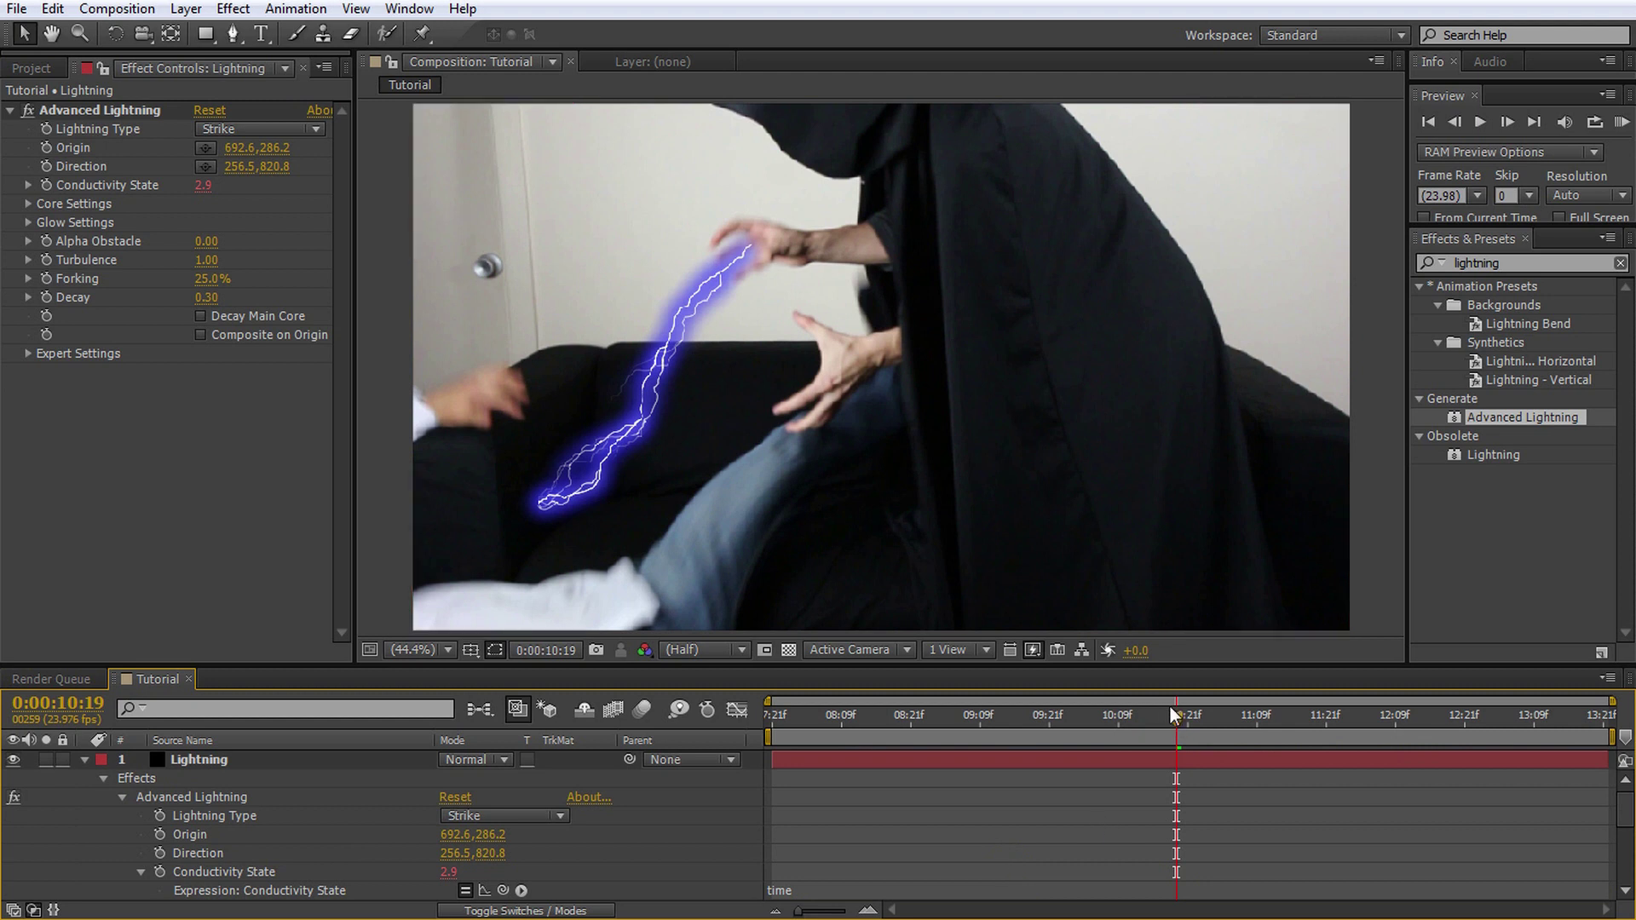
{"action": "mouse_move", "coordinate": [1178, 718]}
{"action": "left_mouse_down"}
{"action": "mouse_move", "coordinate": [908, 719]}
{"action": "mouse_move", "coordinate": [1292, 716]}
{"action": "mouse_move", "coordinate": [1161, 724]}
{"action": "left_mouse_up"}
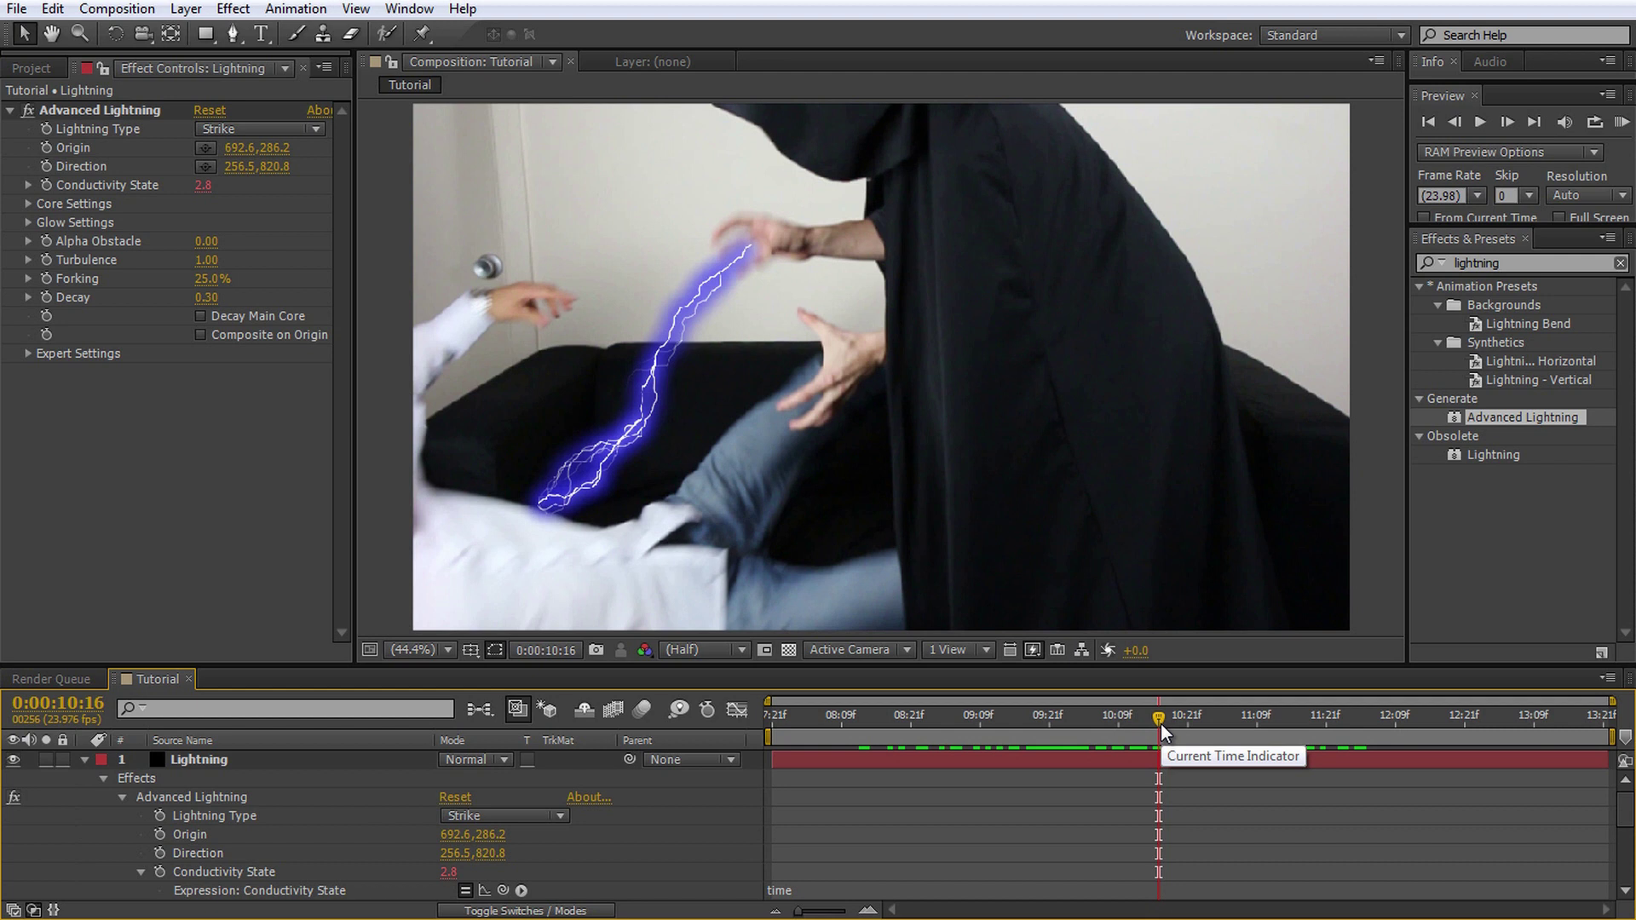
{"action": "left_click", "coordinate": [36, 356]}
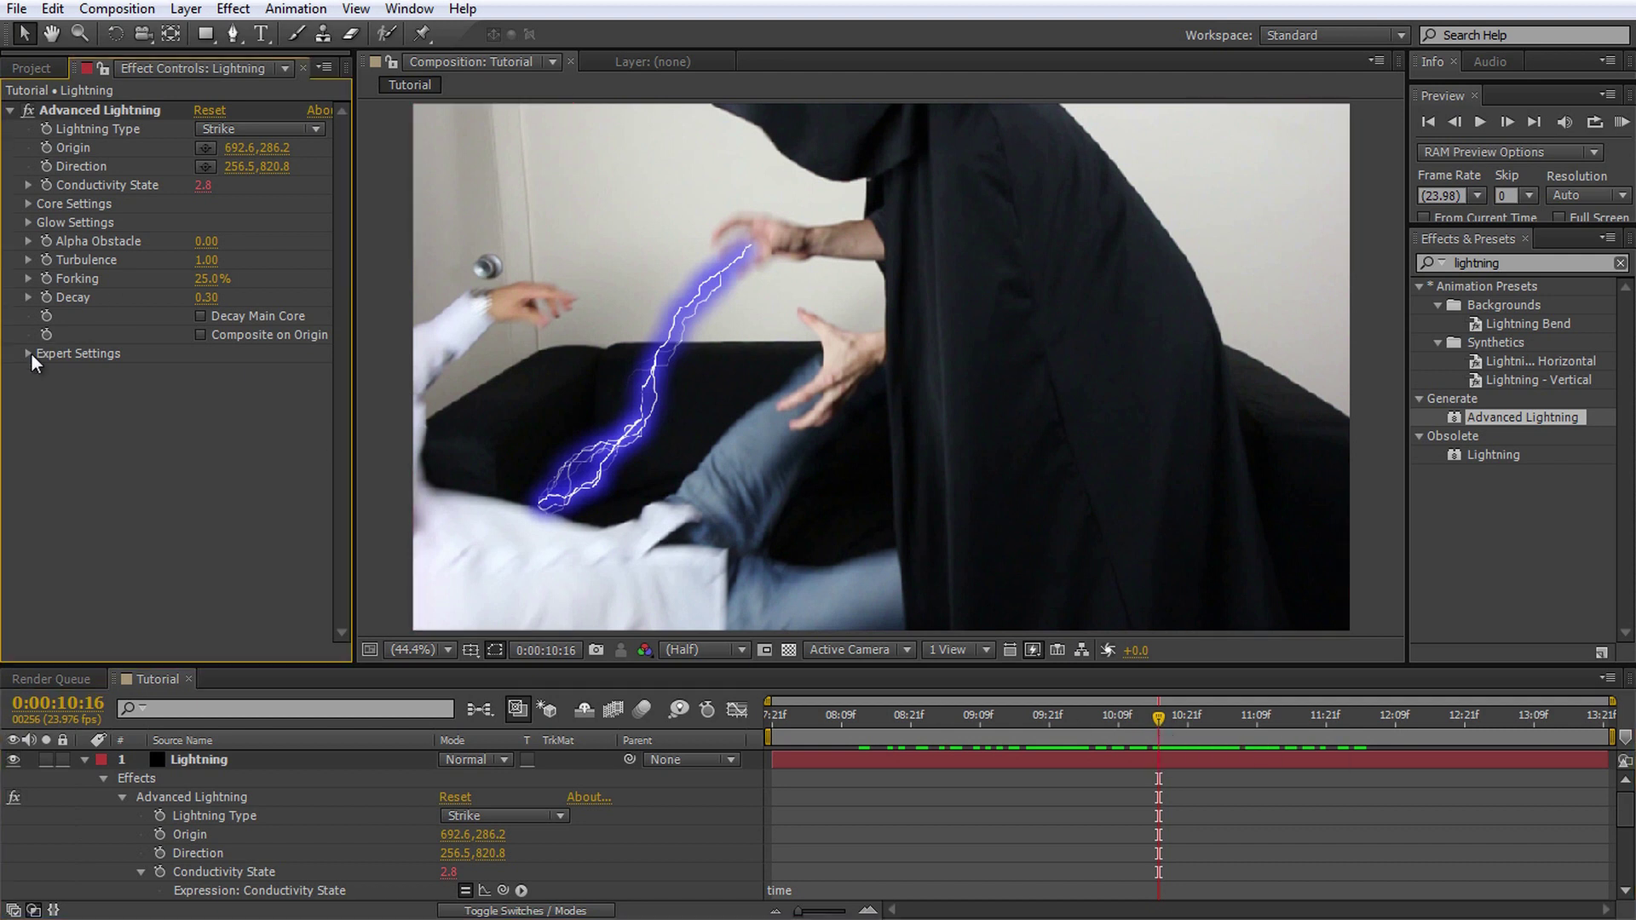
Step: In Expert Settings set Complexity 4, Turbulence 1.49, Forking 67%, then start the layer at 0:00:09:12
{"action": "left_click", "coordinate": [29, 353]}
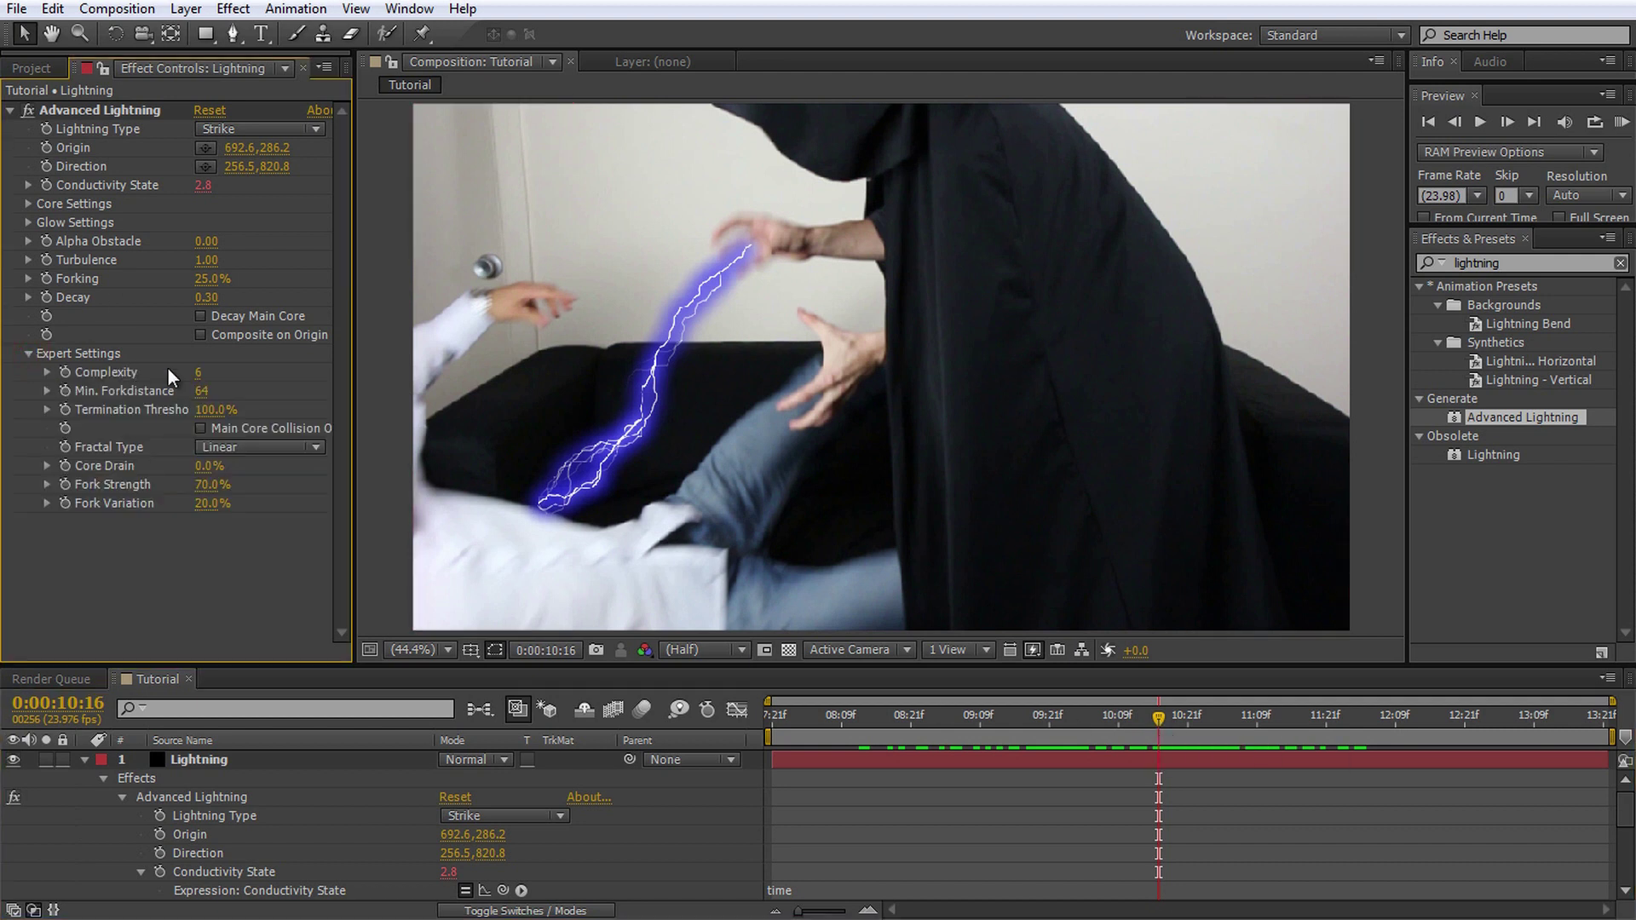
{"action": "left_click_drag", "start_coordinate": [197, 377], "coordinate": [198, 388]}
{"action": "left_click_drag", "start_coordinate": [1159, 718], "coordinate": [1079, 718]}
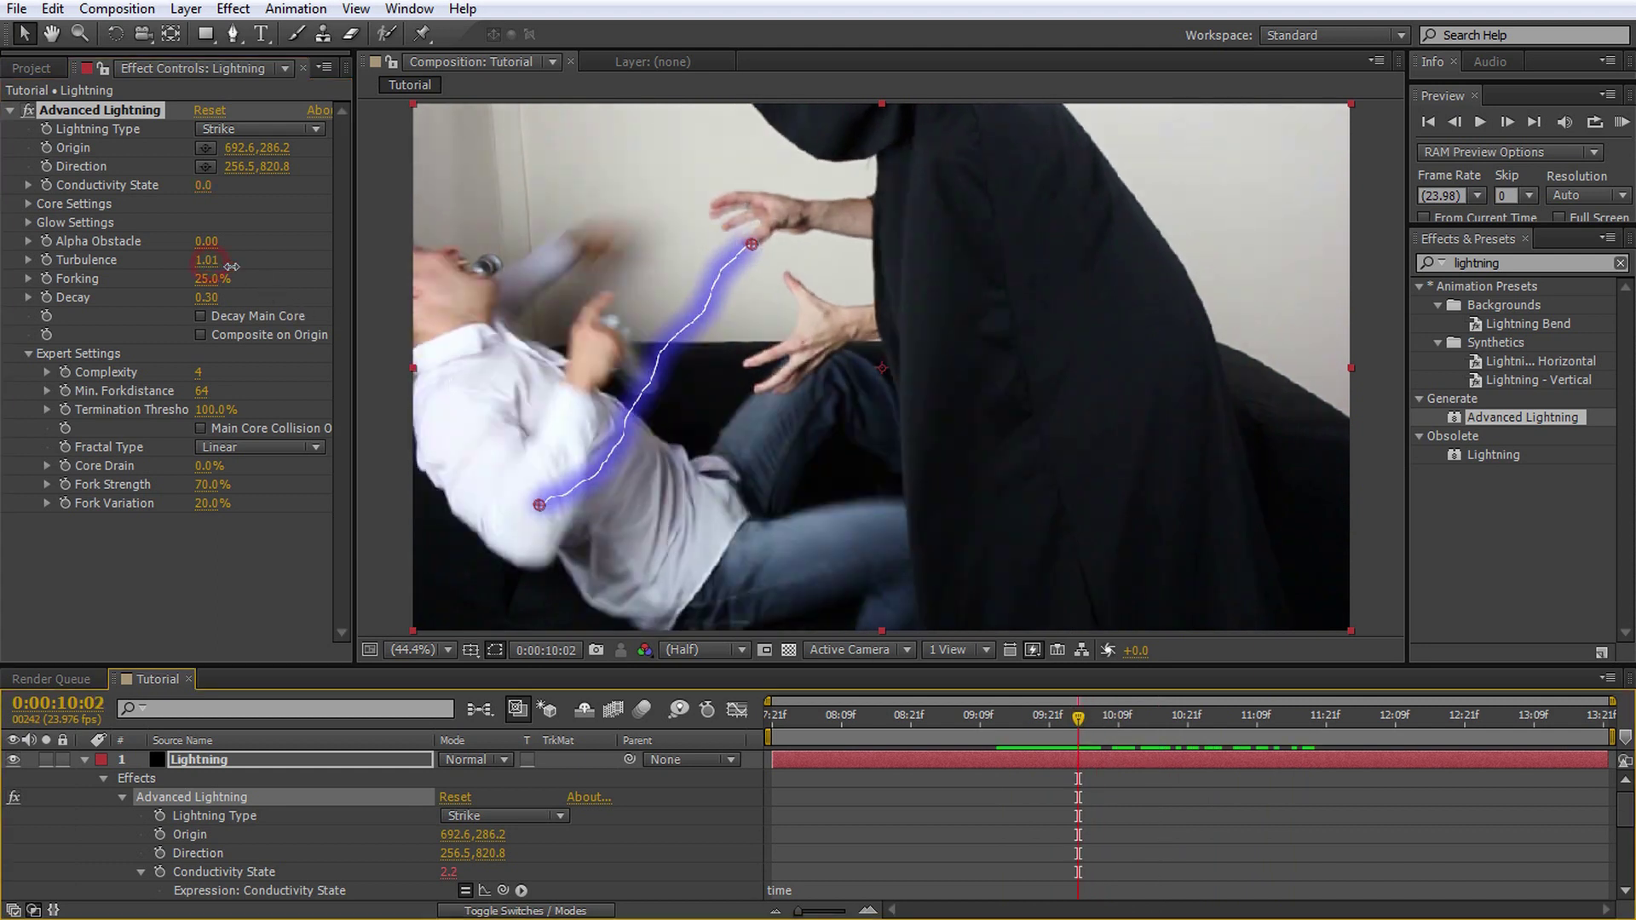
{"action": "left_click_drag", "start_coordinate": [231, 266], "coordinate": [259, 289]}
{"action": "left_click", "coordinate": [208, 279]}
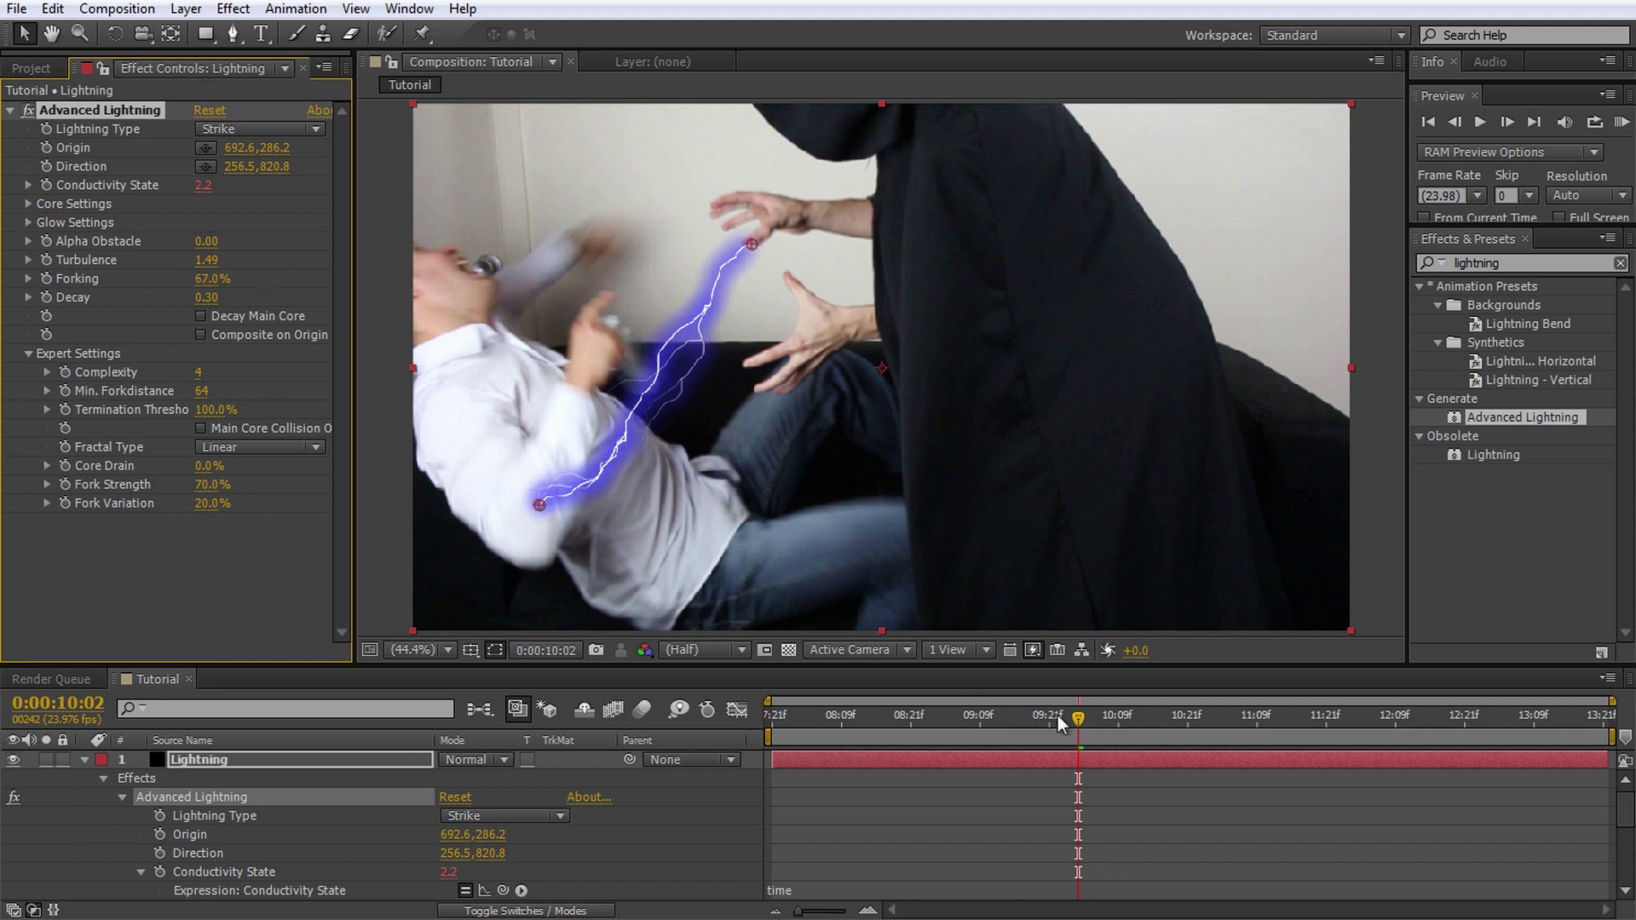
{"action": "left_click_drag", "start_coordinate": [1057, 715], "coordinate": [995, 752]}
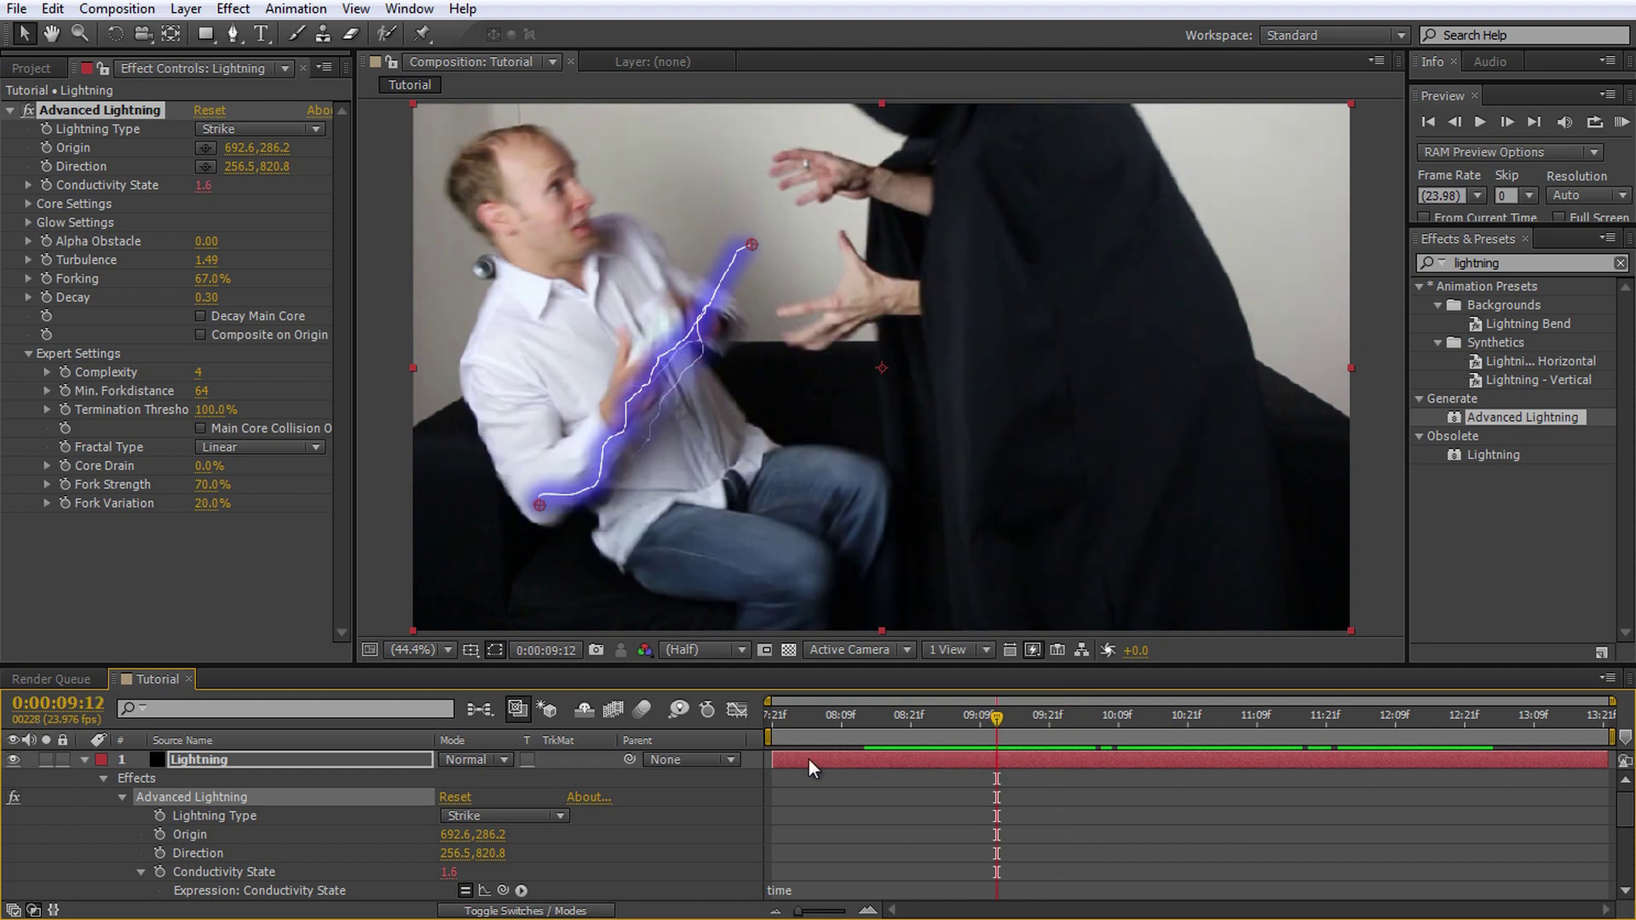
{"action": "left_click_drag", "start_coordinate": [776, 759], "coordinate": [994, 731]}
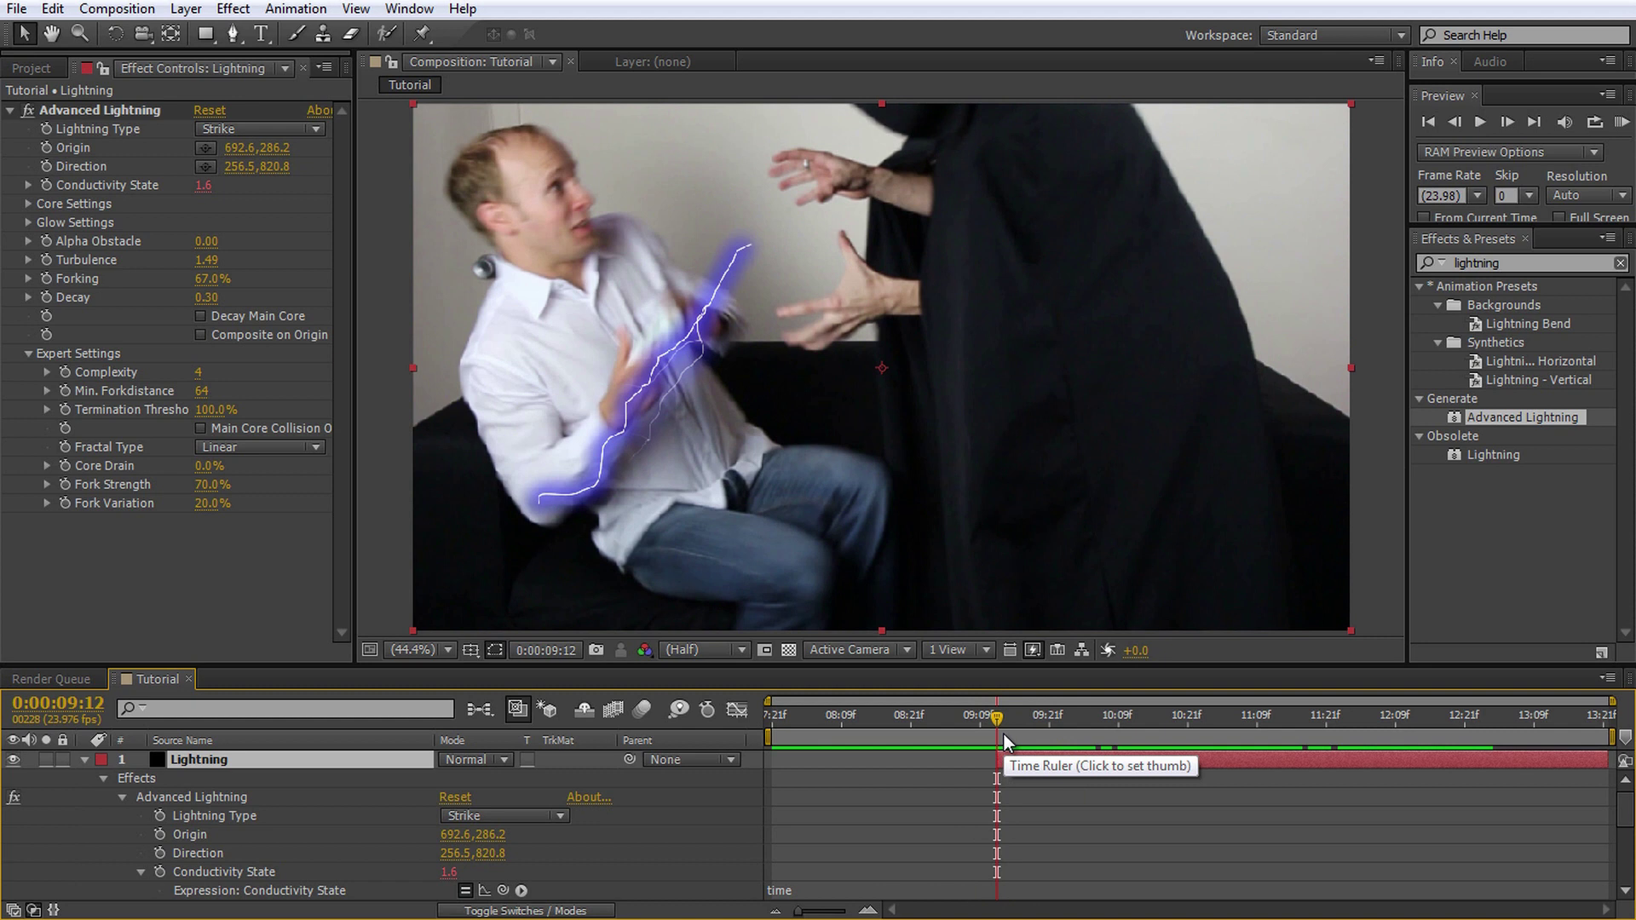
Step: Set first Origin and Direction keyframes at 9:12, from the hooded man's hand to the man's chest
{"action": "left_click", "coordinate": [45, 166]}
{"action": "left_click", "coordinate": [997, 835]}
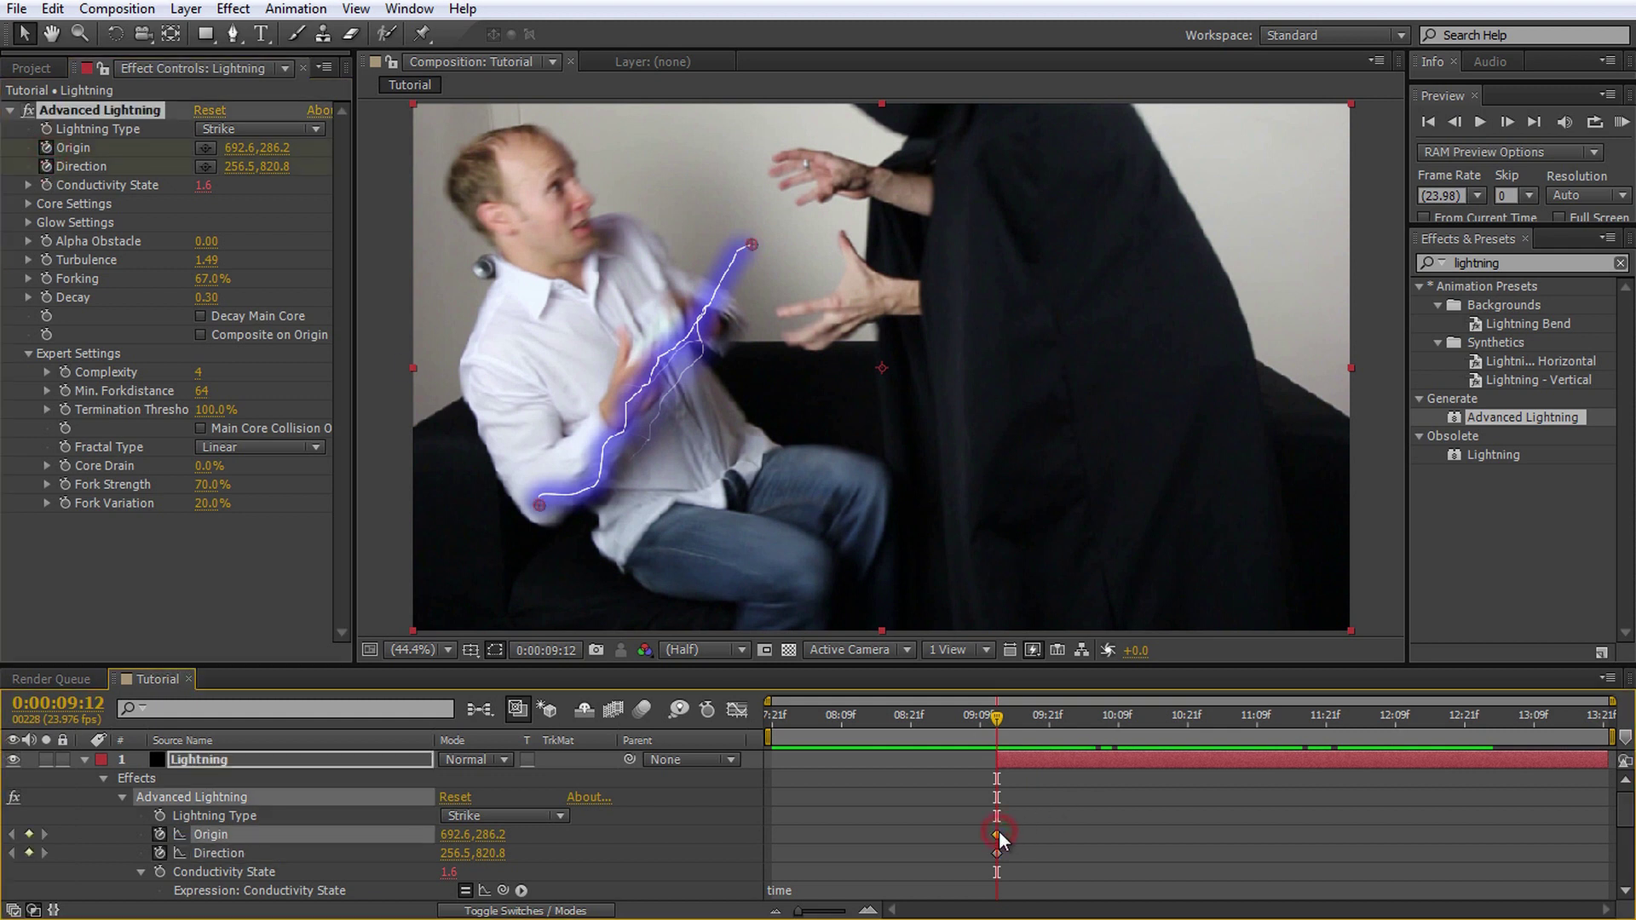
{"action": "left_click_drag", "start_coordinate": [752, 244], "coordinate": [814, 179]}
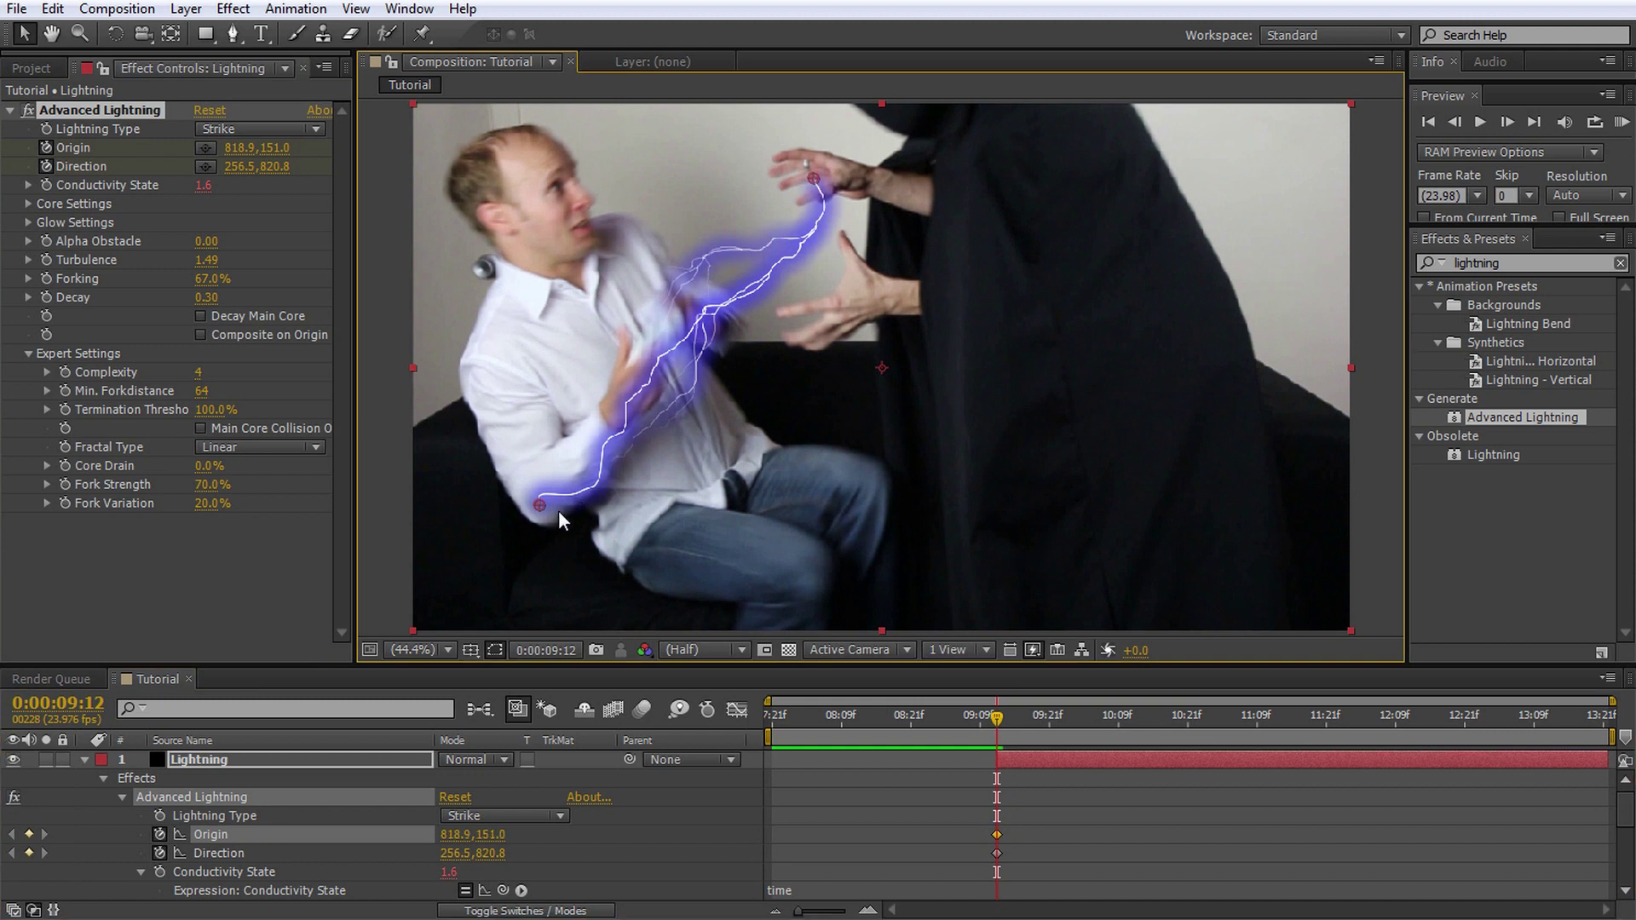
{"action": "left_click_drag", "start_coordinate": [544, 496], "coordinate": [627, 295]}
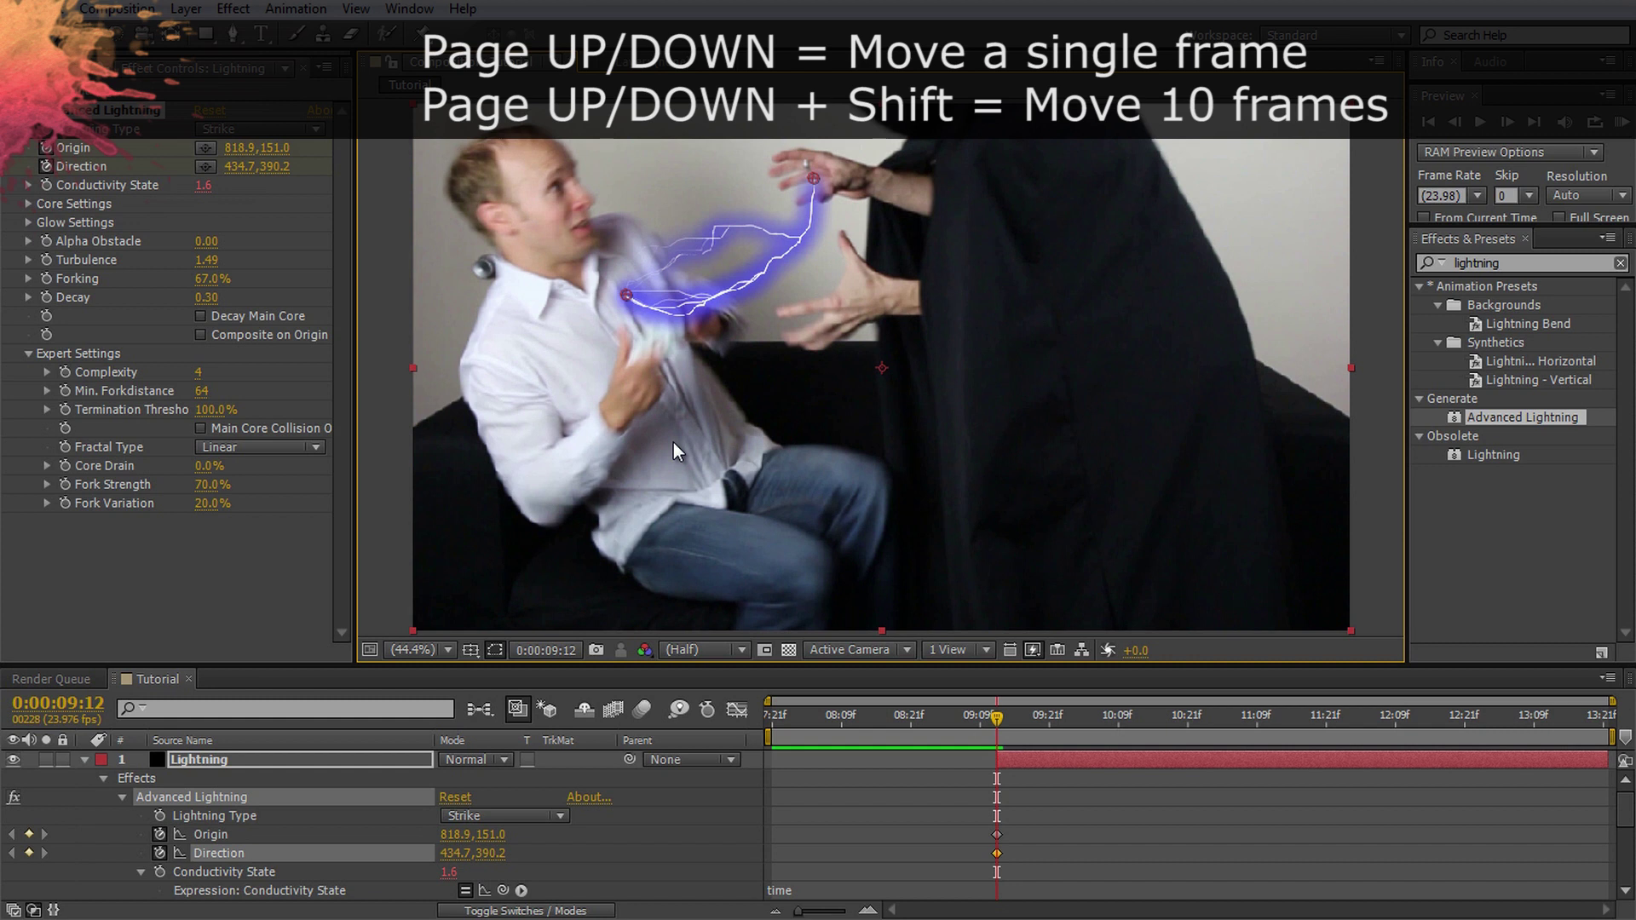
Step: Keyframe the bolt's origin and end every ten frames to follow the hand and the falling man
{"action": "key", "text": "shift+Page_Down"}
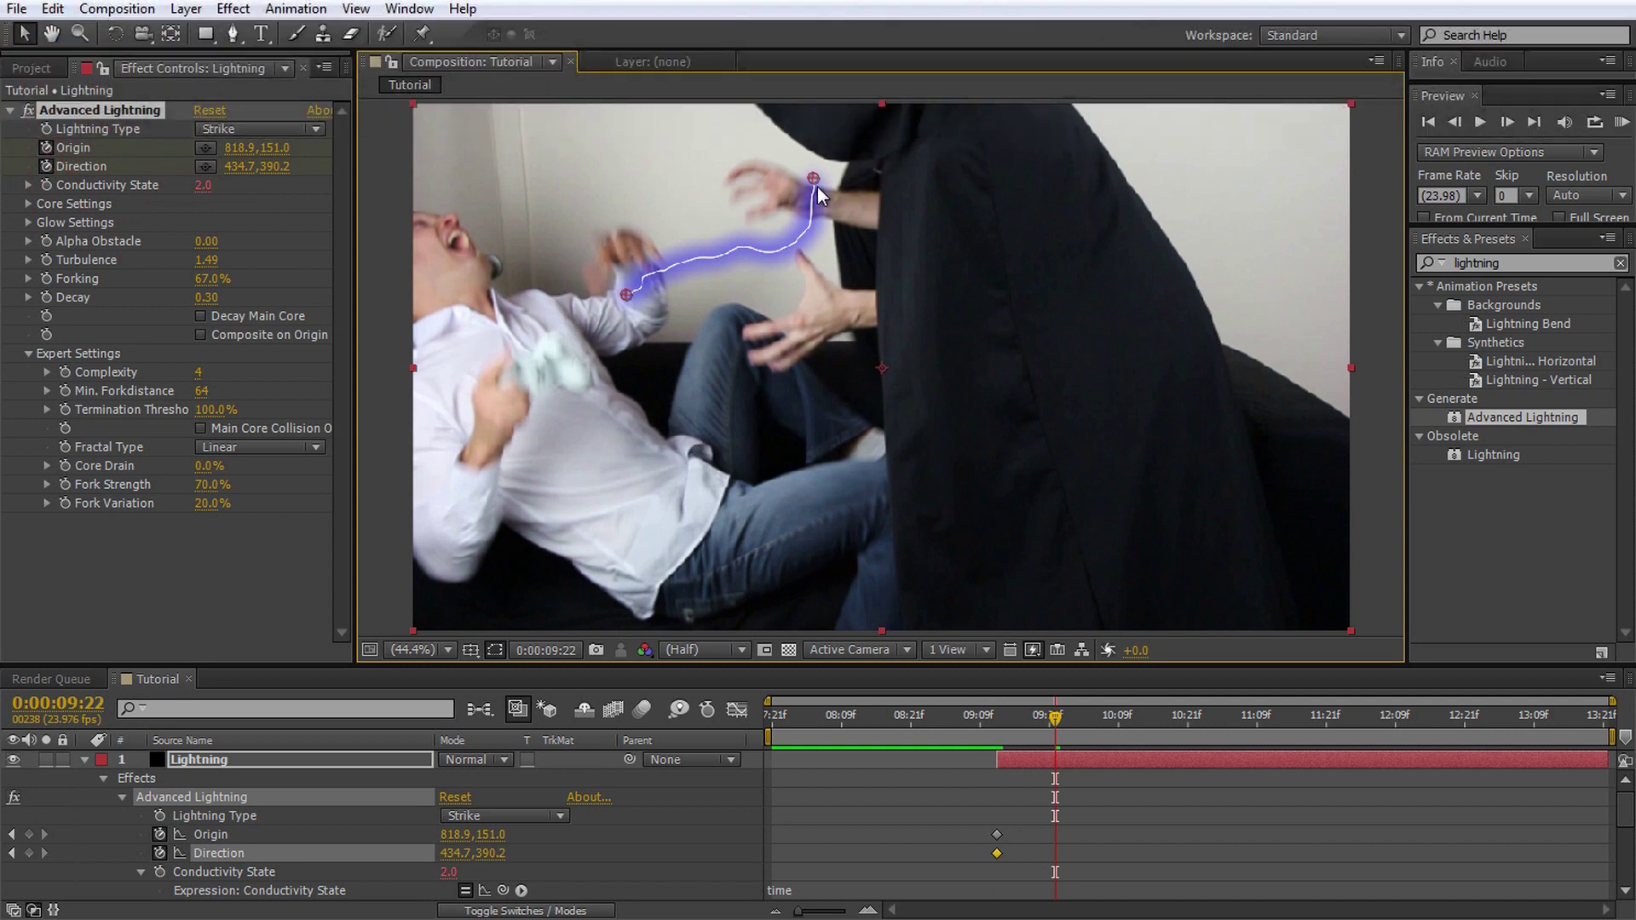
{"action": "left_click_drag", "start_coordinate": [817, 187], "coordinate": [777, 189]}
{"action": "left_click_drag", "start_coordinate": [624, 296], "coordinate": [533, 341]}
{"action": "key", "text": "shift+Page_Down"}
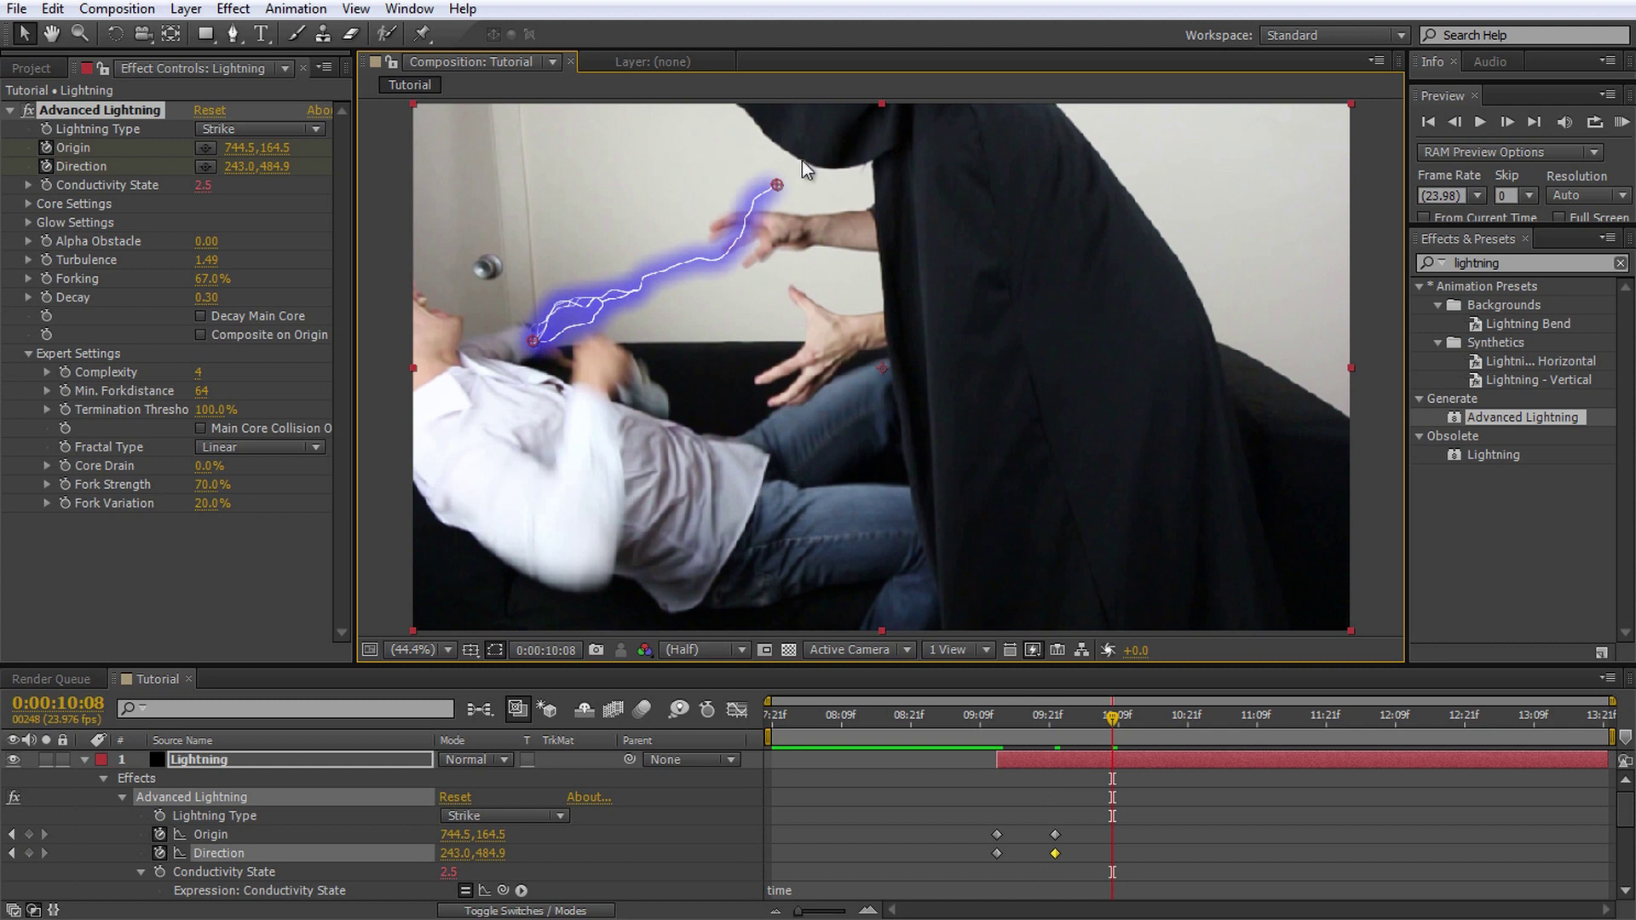
{"action": "left_click_drag", "start_coordinate": [777, 185], "coordinate": [754, 230]}
{"action": "left_click_drag", "start_coordinate": [533, 341], "coordinate": [510, 380]}
{"action": "key", "text": "shift+Page_Down"}
{"action": "left_click_drag", "start_coordinate": [754, 230], "coordinate": [750, 234]}
{"action": "left_click_drag", "start_coordinate": [509, 380], "coordinate": [380, 586]}
{"action": "key", "text": "shift+Page_Down"}
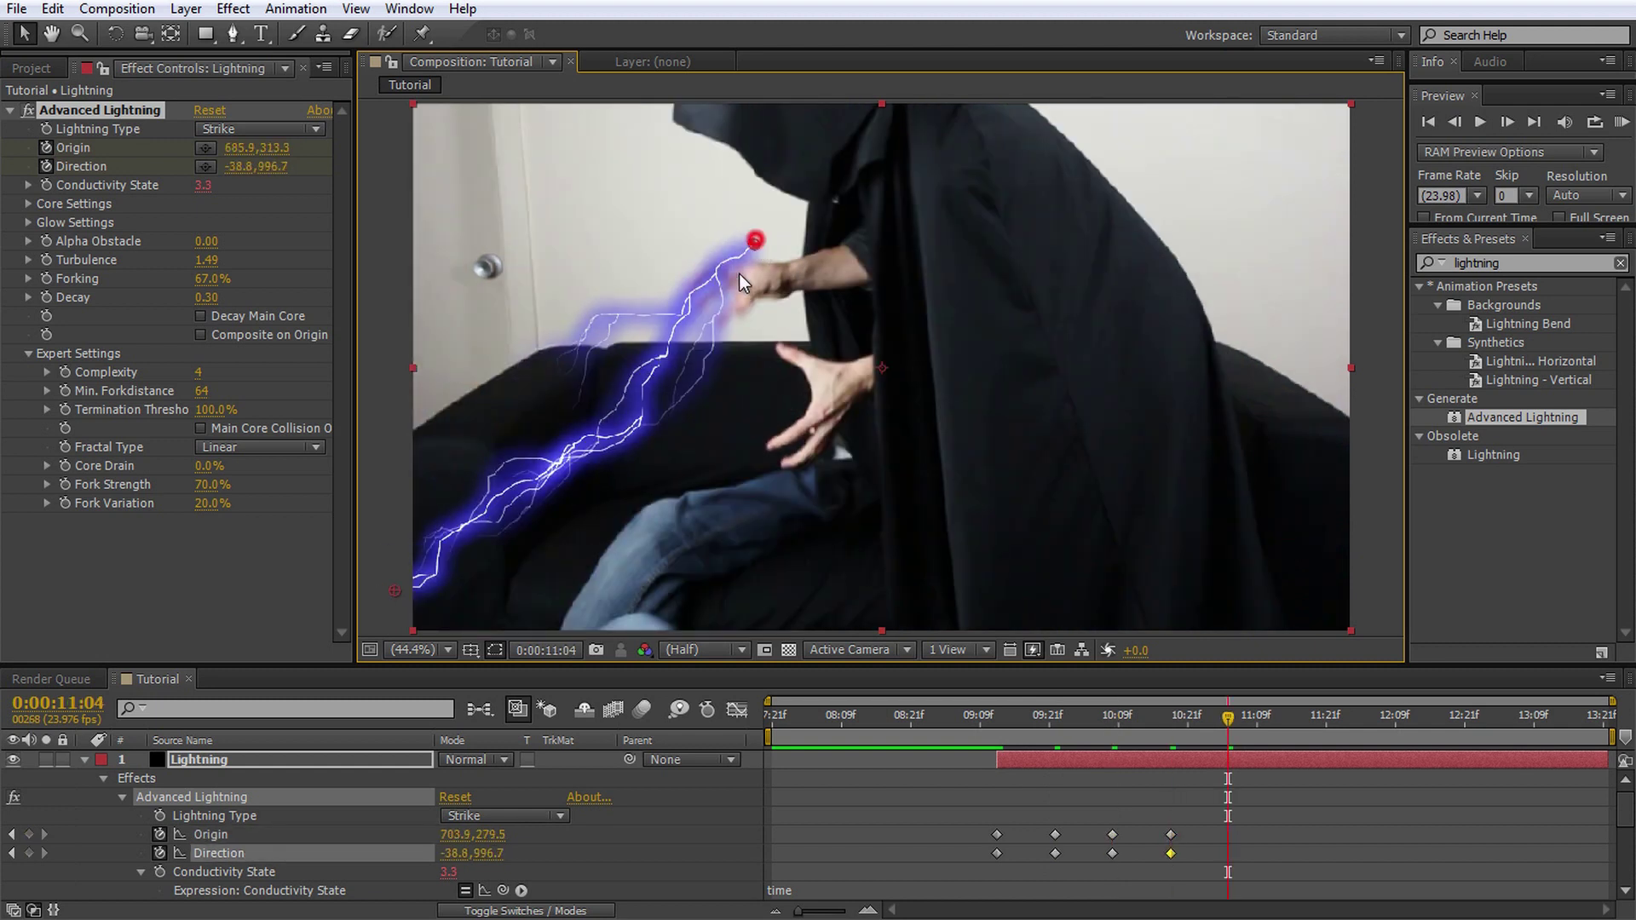
{"action": "left_click_drag", "start_coordinate": [738, 272], "coordinate": [724, 290]}
{"action": "left_click_drag", "start_coordinate": [395, 592], "coordinate": [310, 689]}
Step: Continue ten-frame origin and end keyframes through 13:16, then refit the viewer and return to 9:12
{"action": "key", "text": "shift+Page_Down"}
{"action": "left_click_drag", "start_coordinate": [748, 277], "coordinate": [706, 324]}
{"action": "left_click_drag", "start_coordinate": [295, 683], "coordinate": [397, 585]}
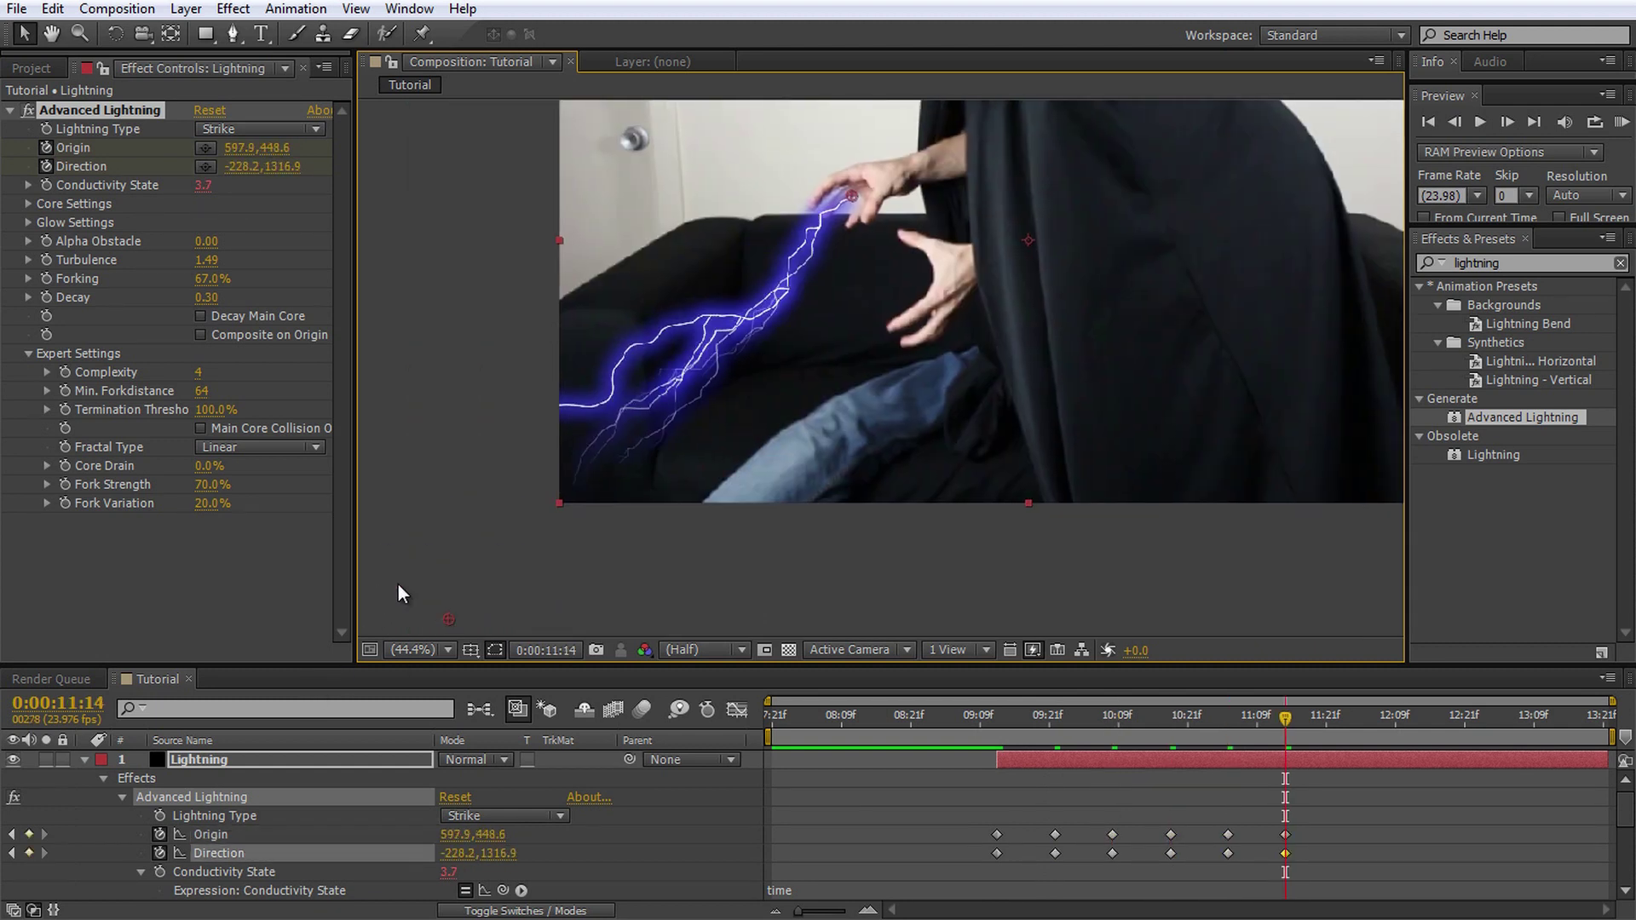
{"action": "key", "text": "shift+Page_Down"}
{"action": "left_click_drag", "start_coordinate": [851, 196], "coordinate": [846, 181]}
{"action": "left_click_drag", "start_coordinate": [413, 589], "coordinate": [431, 604]}
{"action": "key", "text": "shift+Page_Down"}
{"action": "key", "text": "shift+Page_Down"}
{"action": "left_click_drag", "start_coordinate": [842, 176], "coordinate": [836, 174]}
{"action": "key", "text": "shift+Page_Down"}
{"action": "key", "text": "shift+Page_Down"}
{"action": "left_click", "coordinate": [413, 650]}
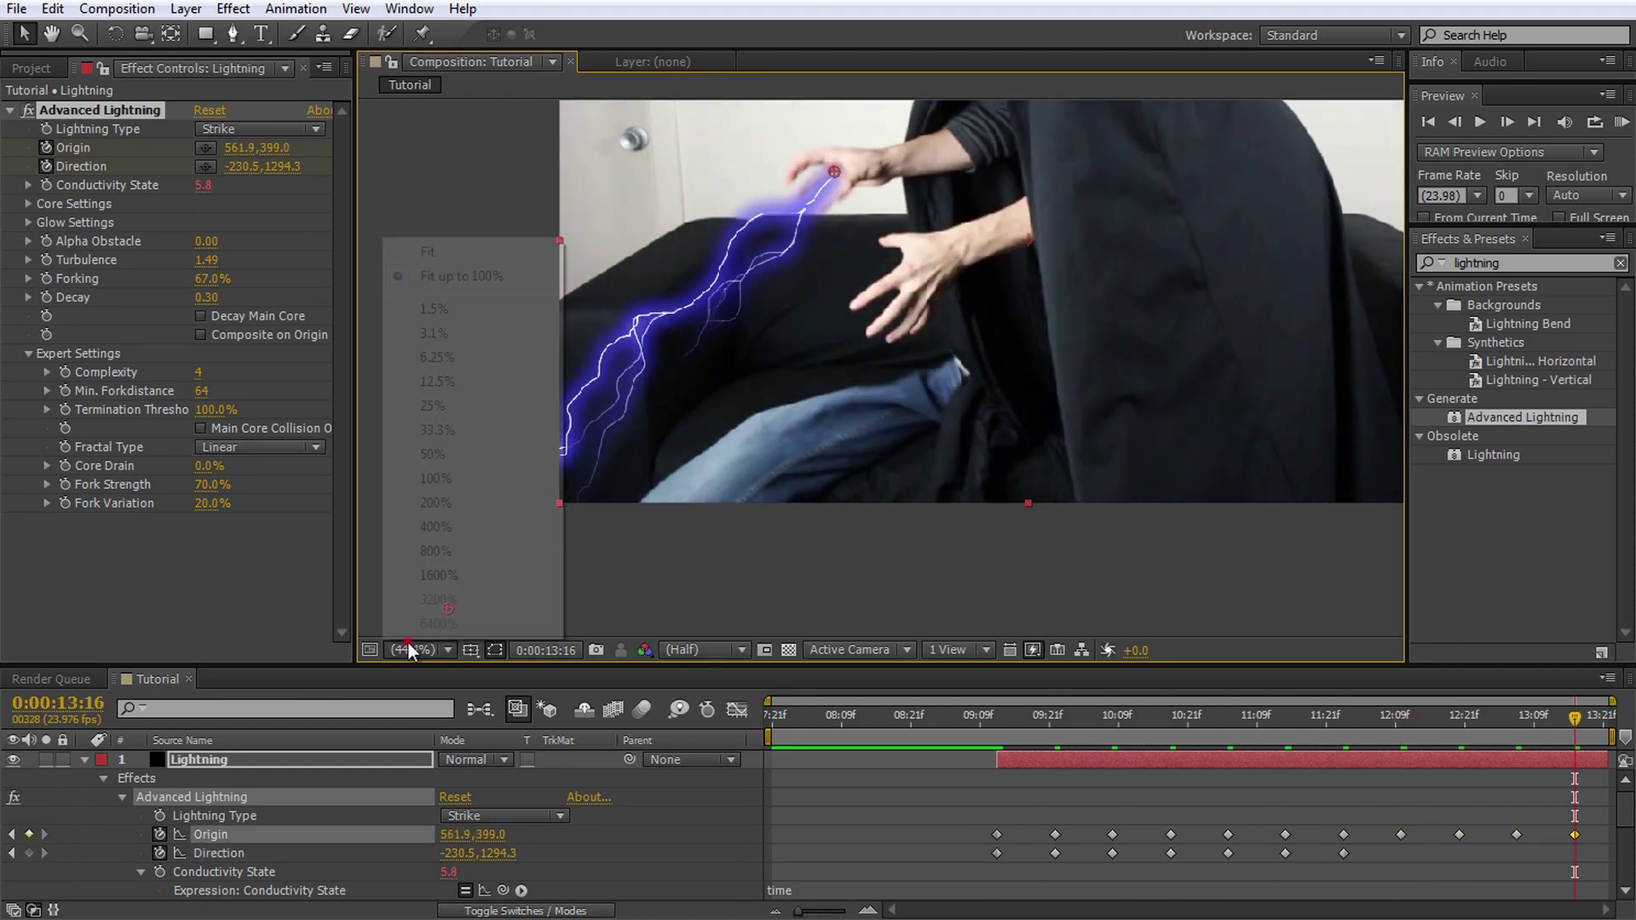
{"action": "left_click", "coordinate": [418, 632]}
{"action": "left_click_drag", "start_coordinate": [1575, 718], "coordinate": [995, 771]}
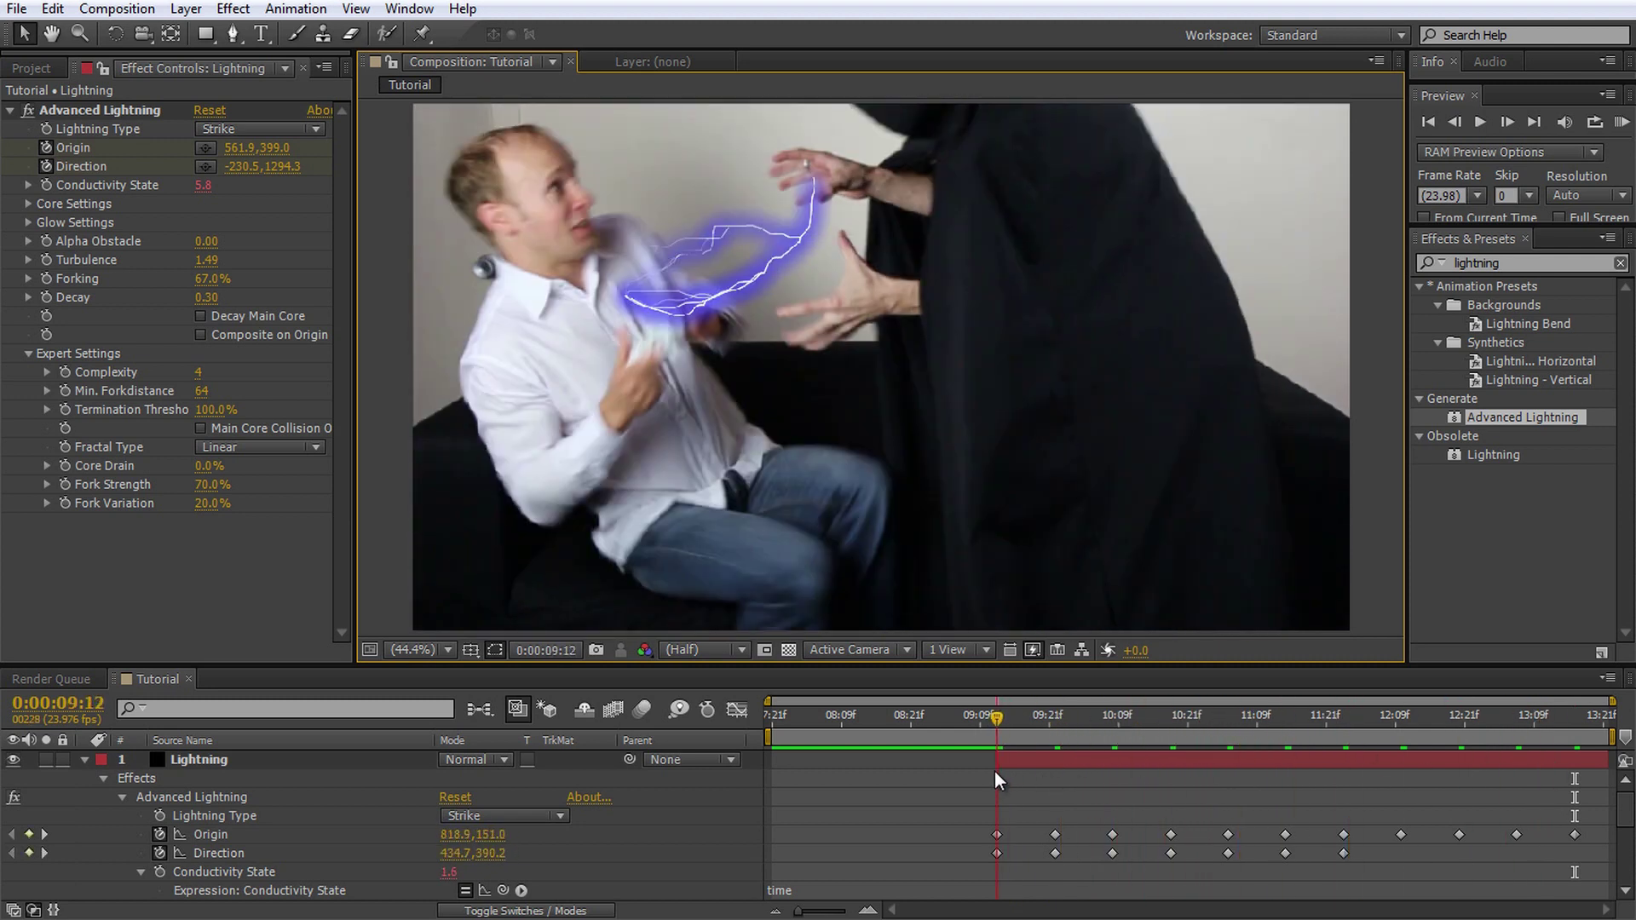
Step: Set the Lightning layer's blending mode to Add and check the glow at a later frame
{"action": "left_click", "coordinate": [501, 759]}
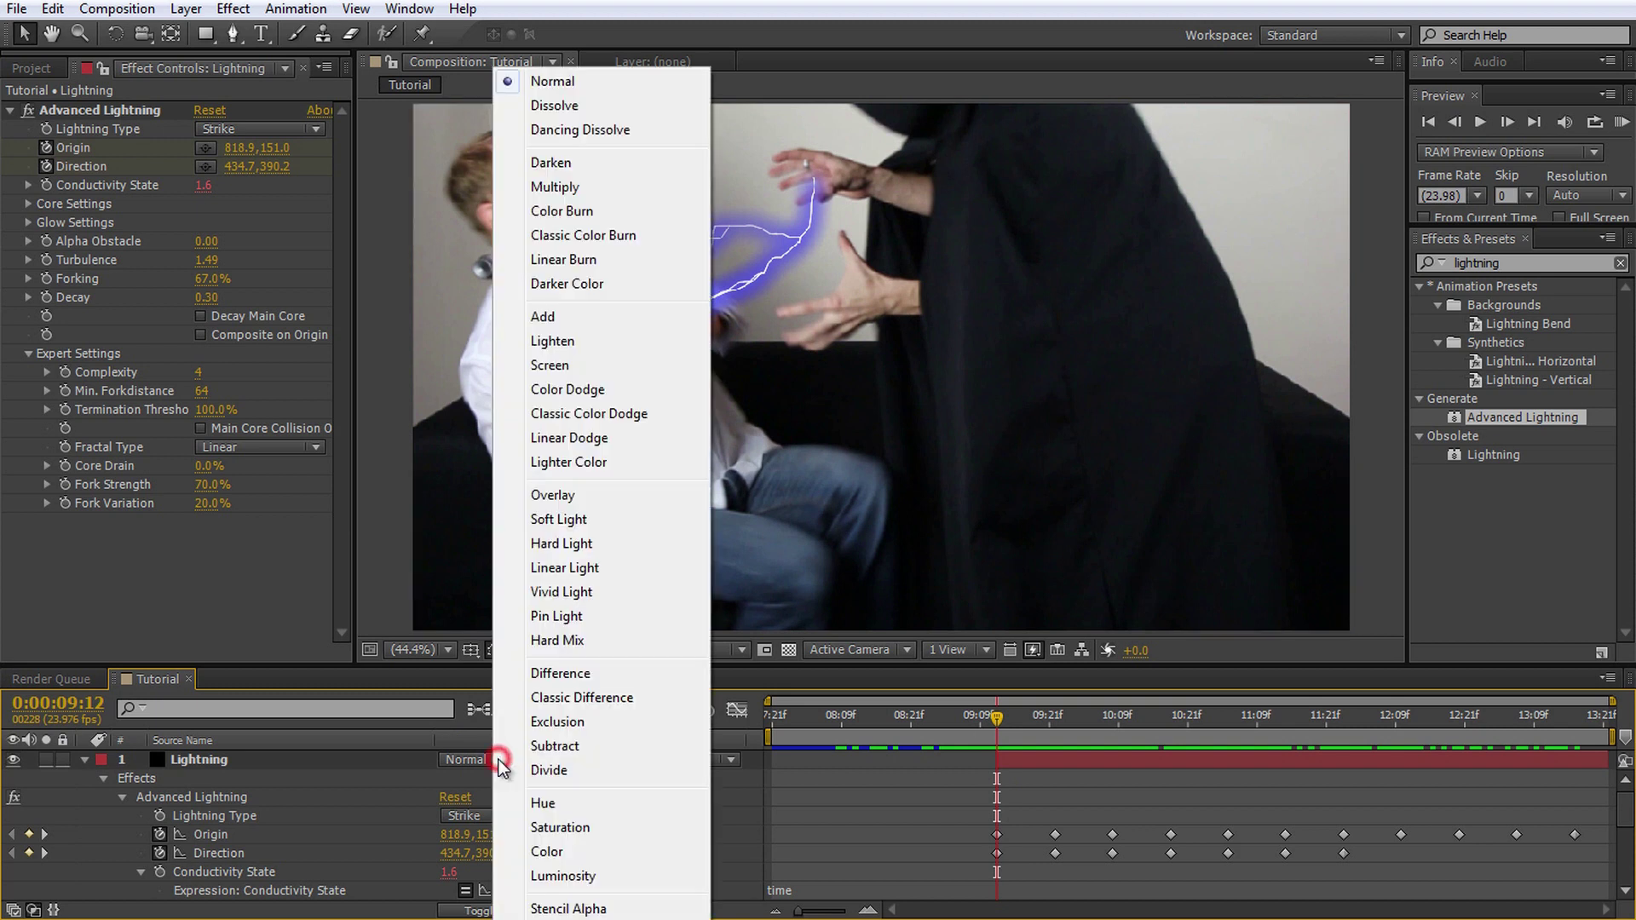
{"action": "left_click", "coordinate": [559, 317]}
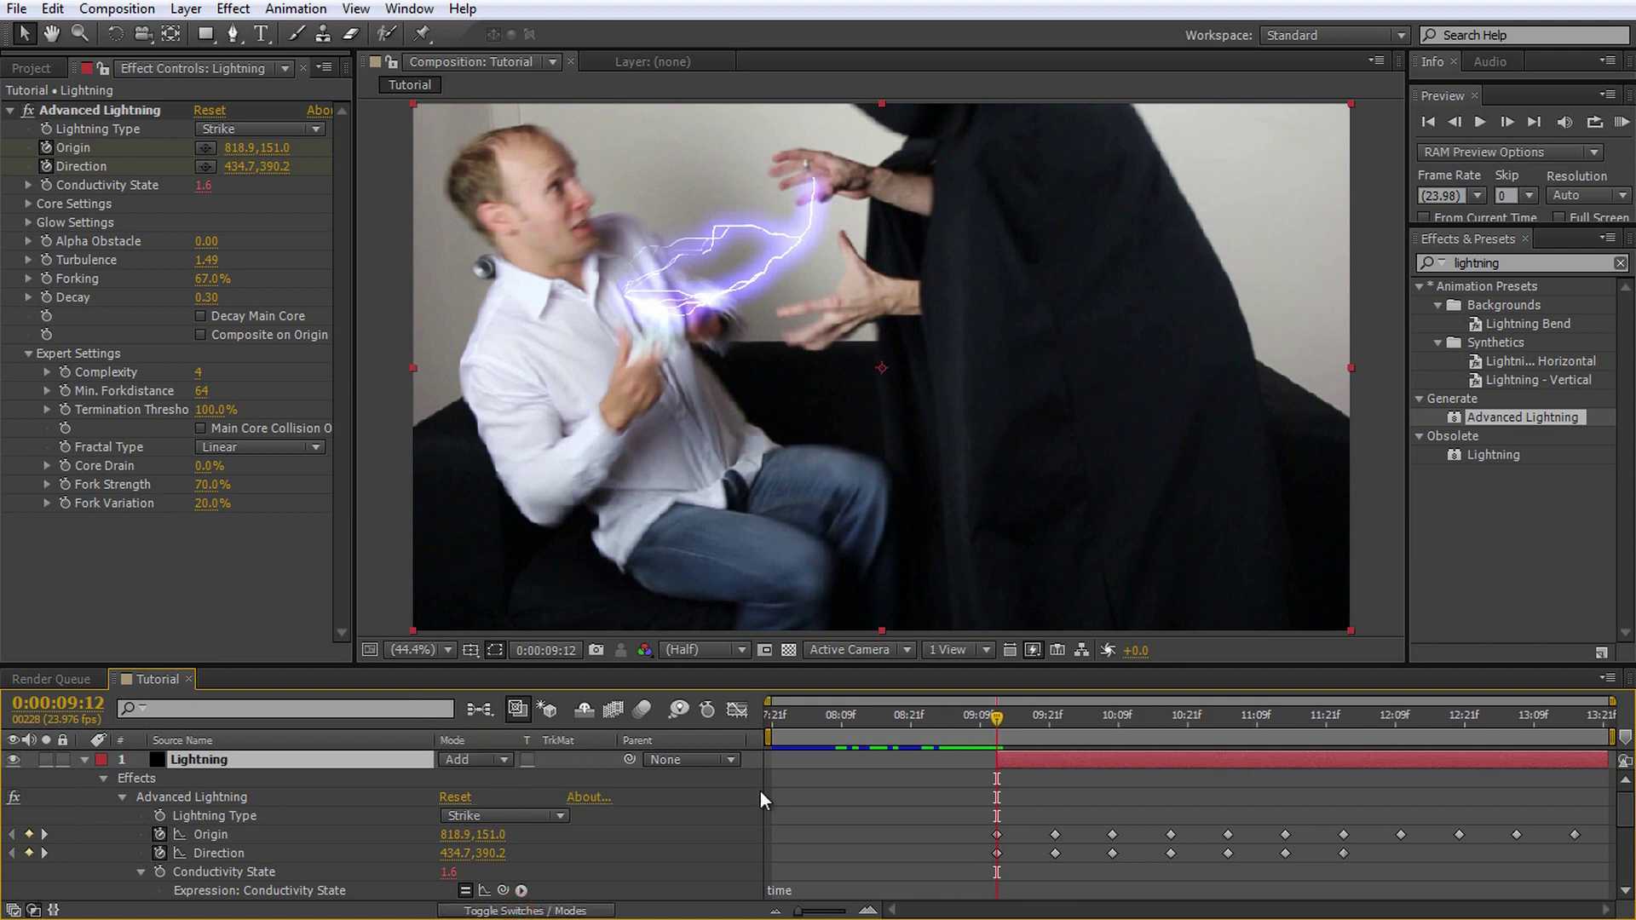
{"action": "left_click_drag", "start_coordinate": [997, 720], "coordinate": [1001, 770]}
Step: Duplicate Advanced Lightning as Advanced Lightning 2 and reveal its keyframed Origin at this frame
{"action": "left_click", "coordinate": [121, 111]}
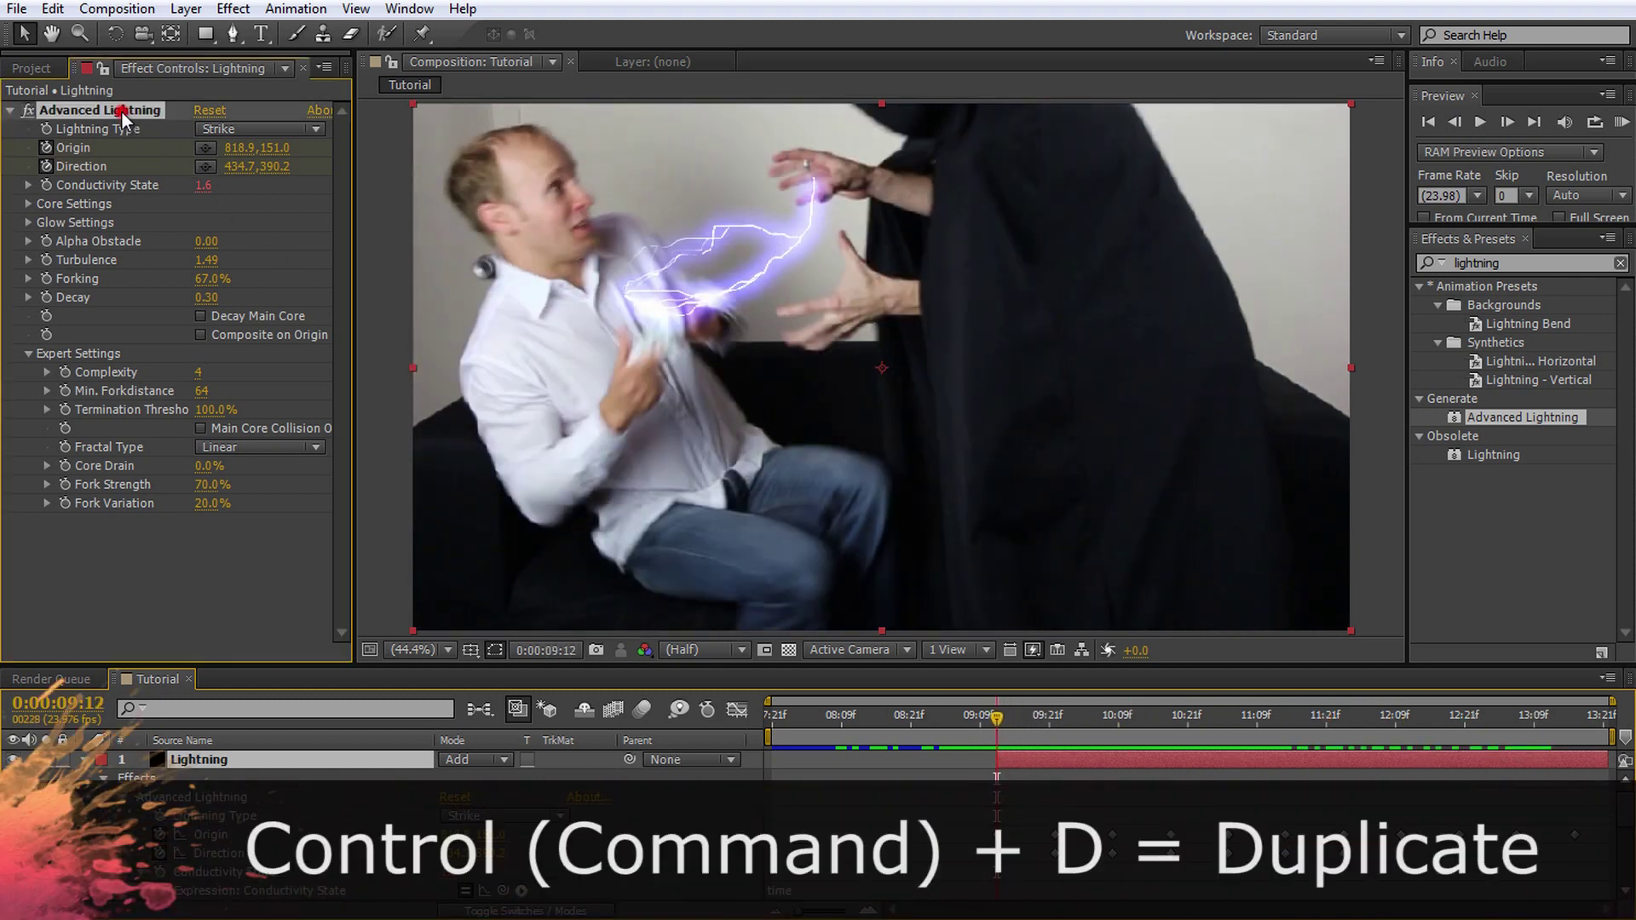
{"action": "key", "text": "ctrl+d"}
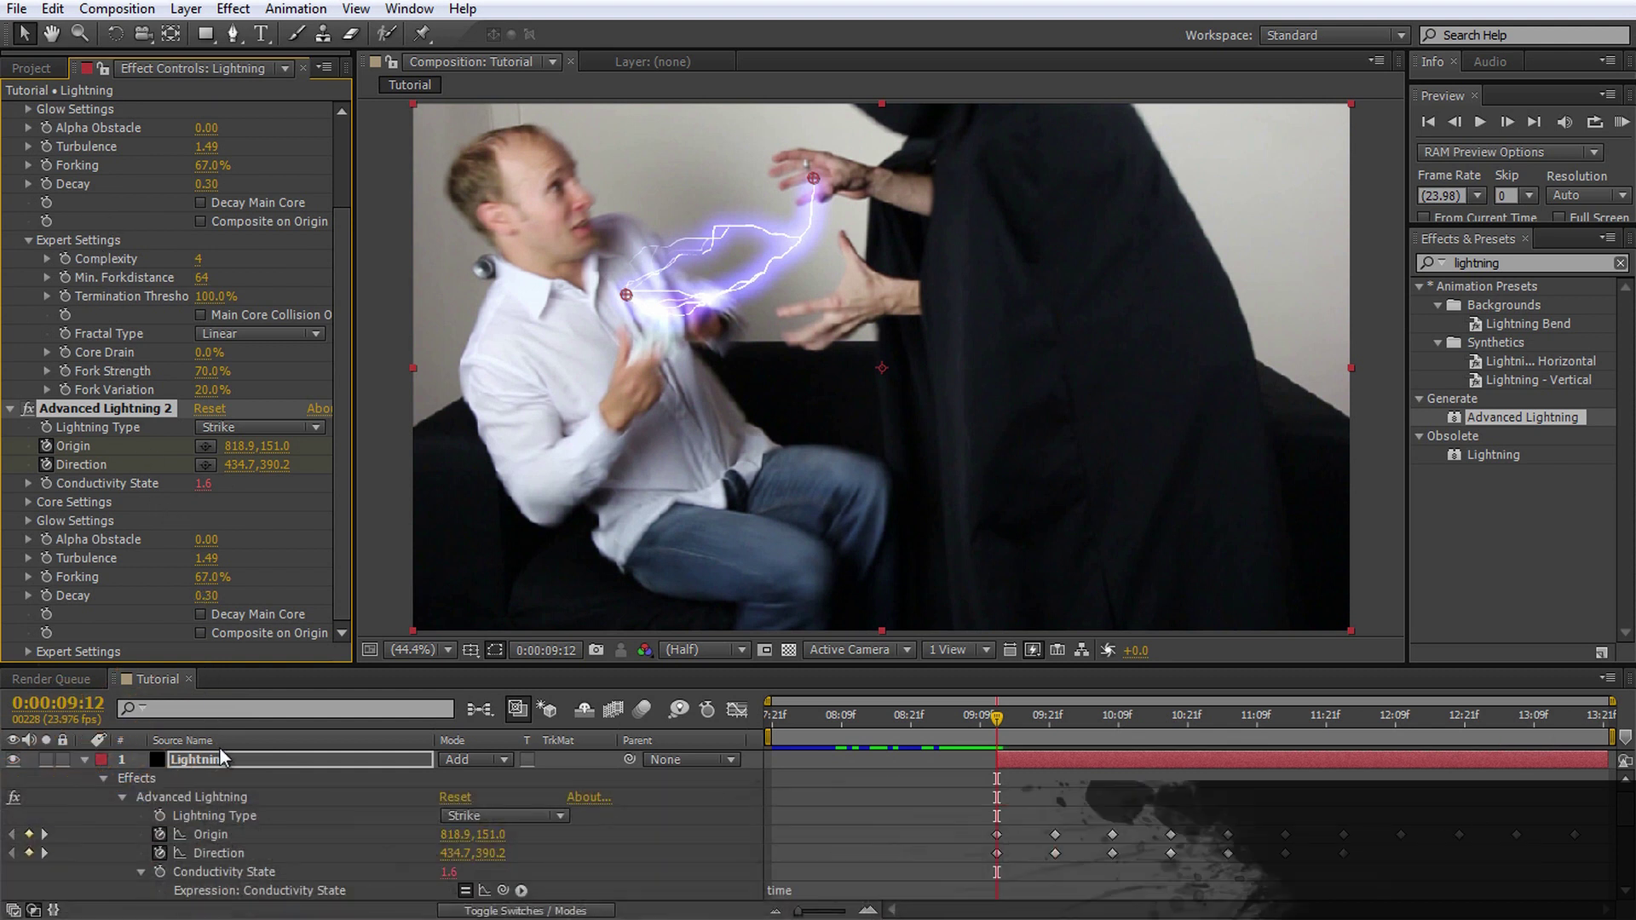
{"action": "left_click", "coordinate": [221, 759]}
{"action": "key", "text": "u"}
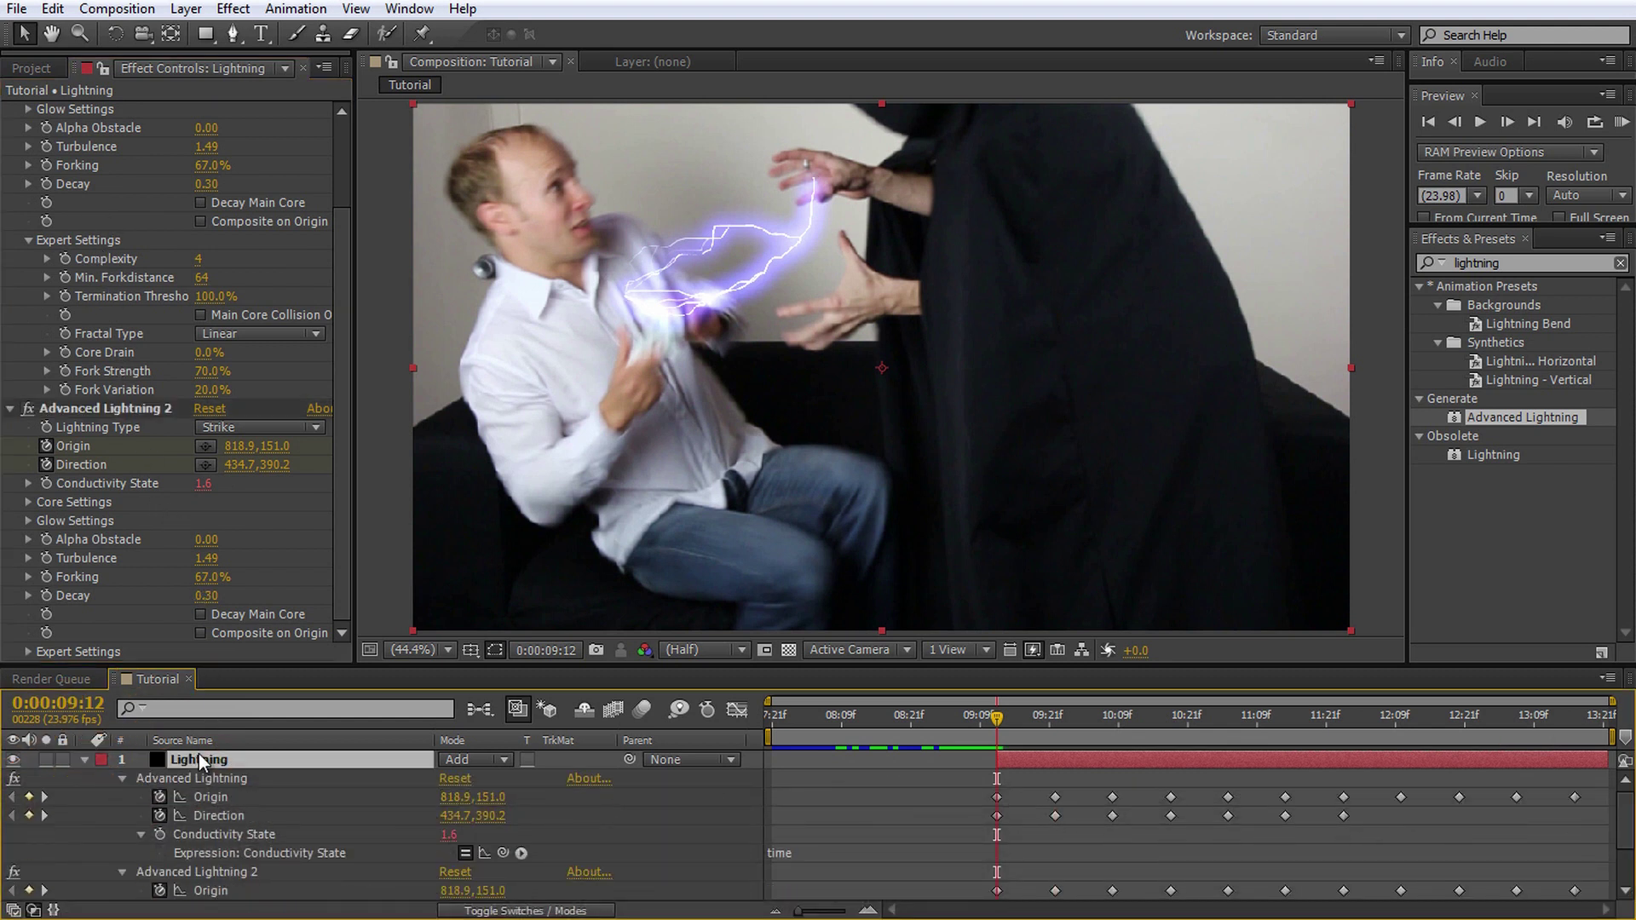
{"action": "left_click", "coordinate": [225, 783]}
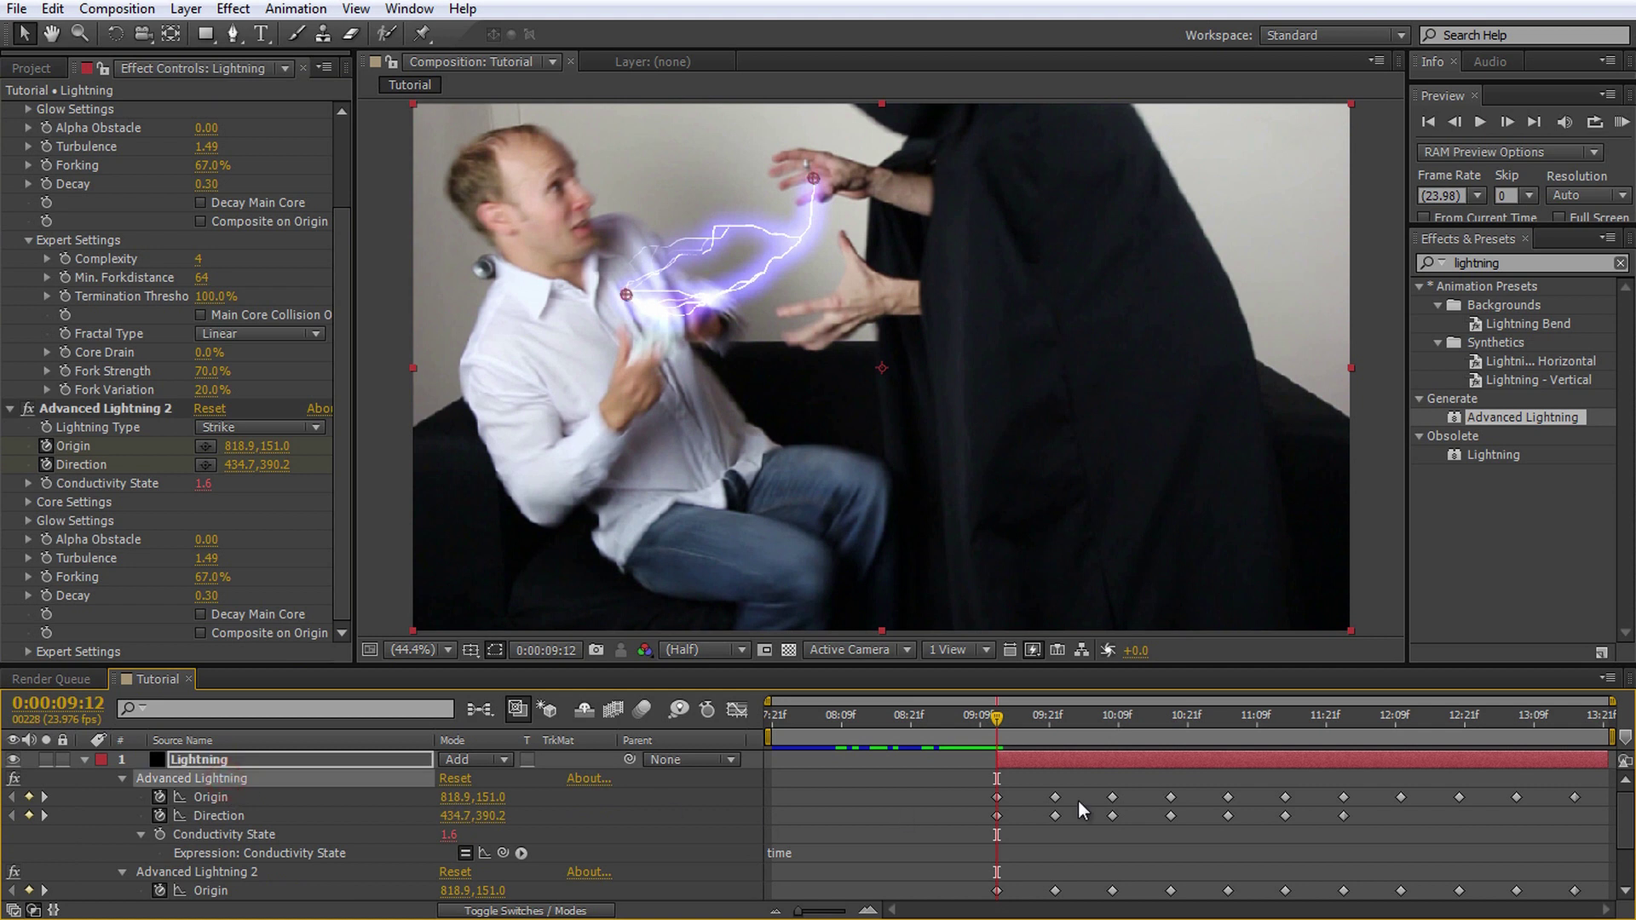
{"action": "left_click", "coordinate": [222, 872]}
{"action": "scroll", "coordinate": [969, 831], "scroll_direction": "down", "scroll_amount": 3}
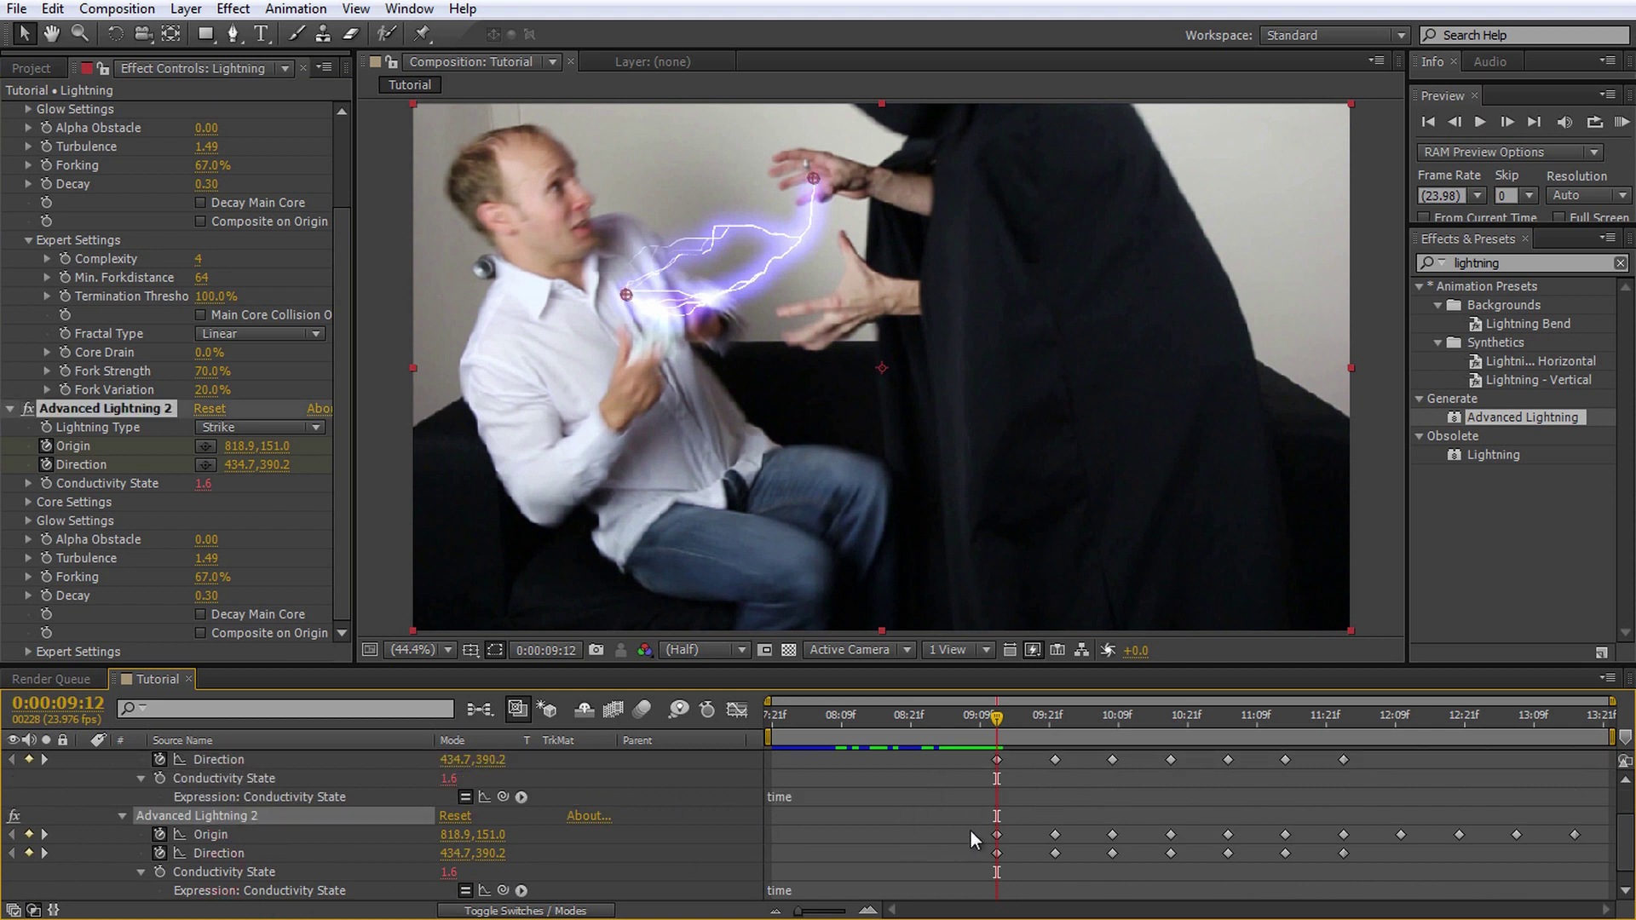
{"action": "left_click", "coordinate": [997, 834]}
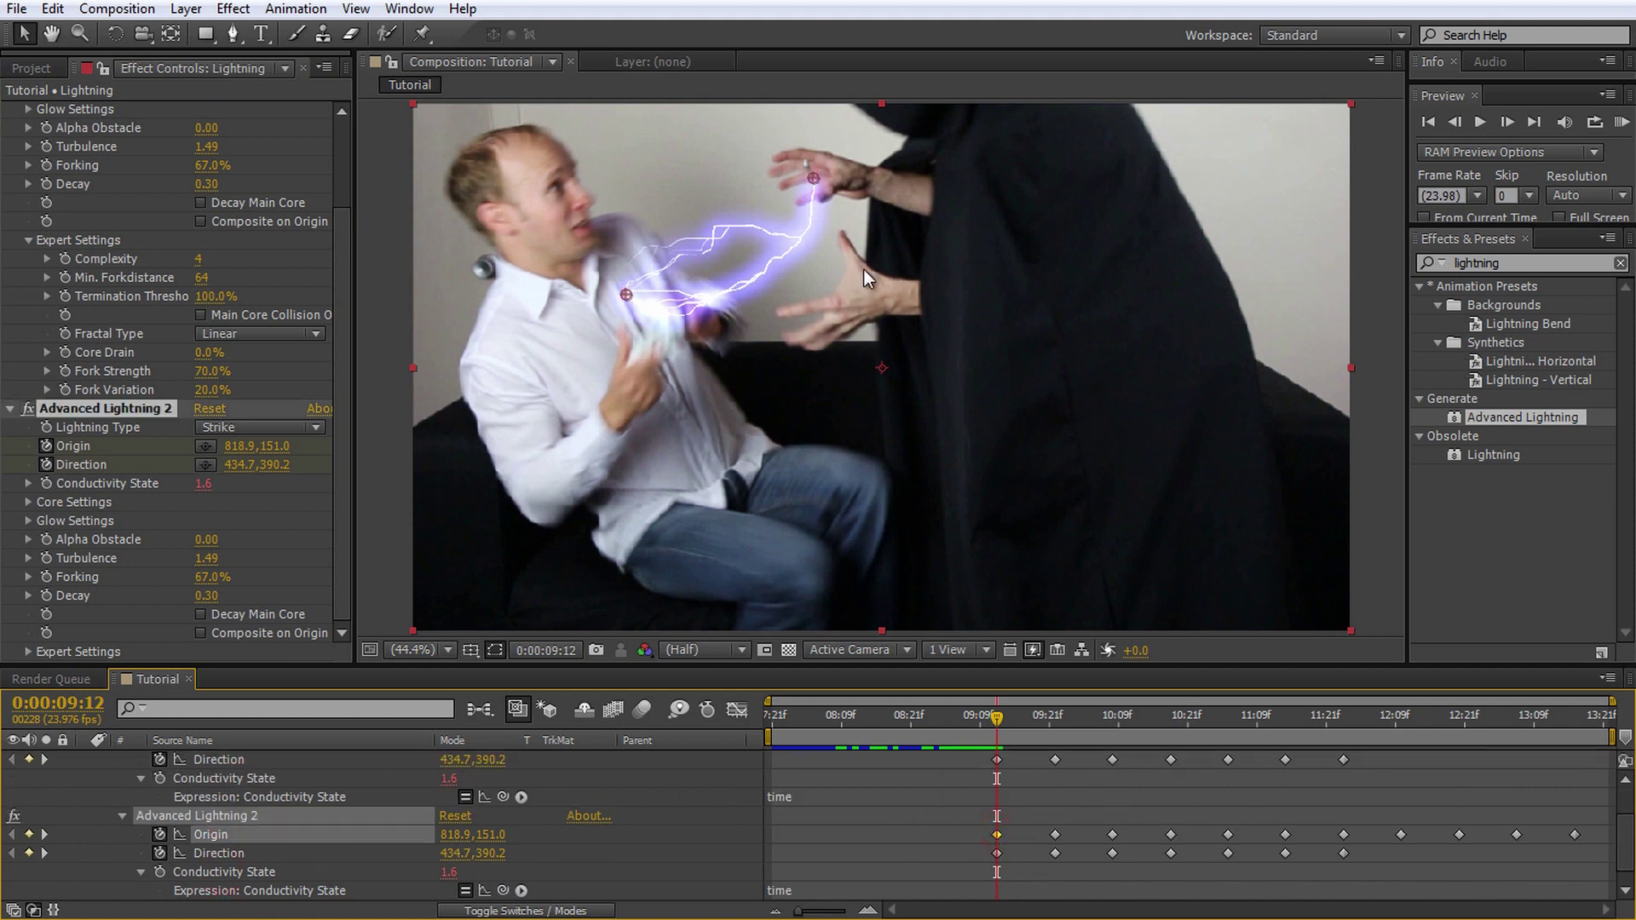
Step: Move Advanced Lightning 2's origin to the fingertip, enable Composite on Origin, and aim it at the chest
{"action": "left_click_drag", "start_coordinate": [817, 182], "coordinate": [835, 189]}
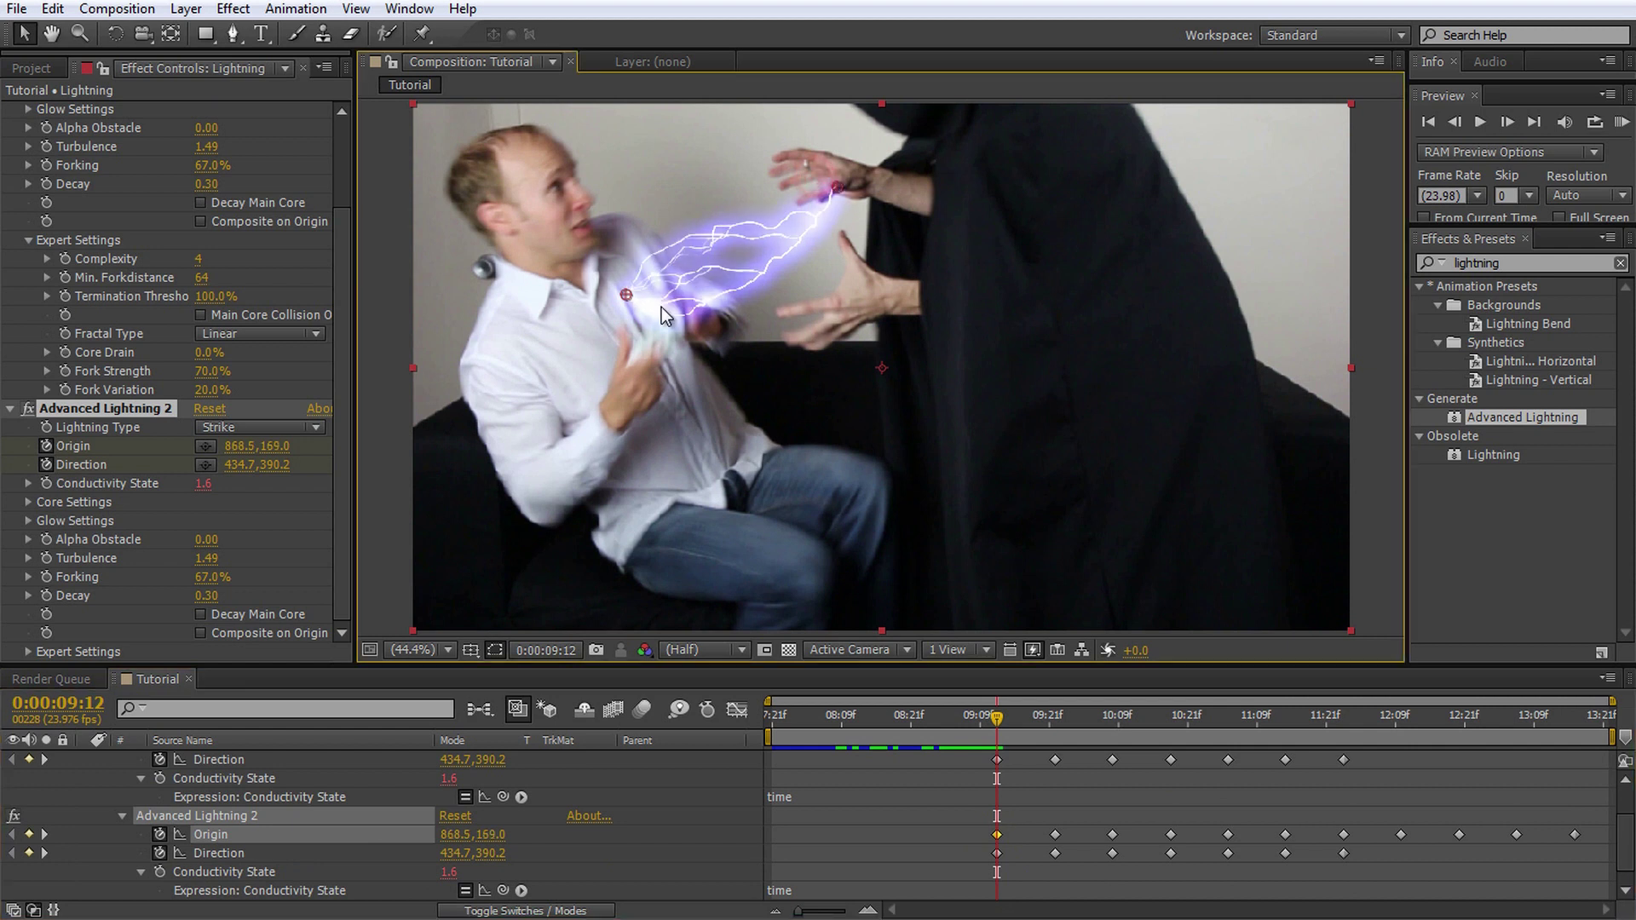
{"action": "left_click_drag", "start_coordinate": [627, 295], "coordinate": [897, 514]}
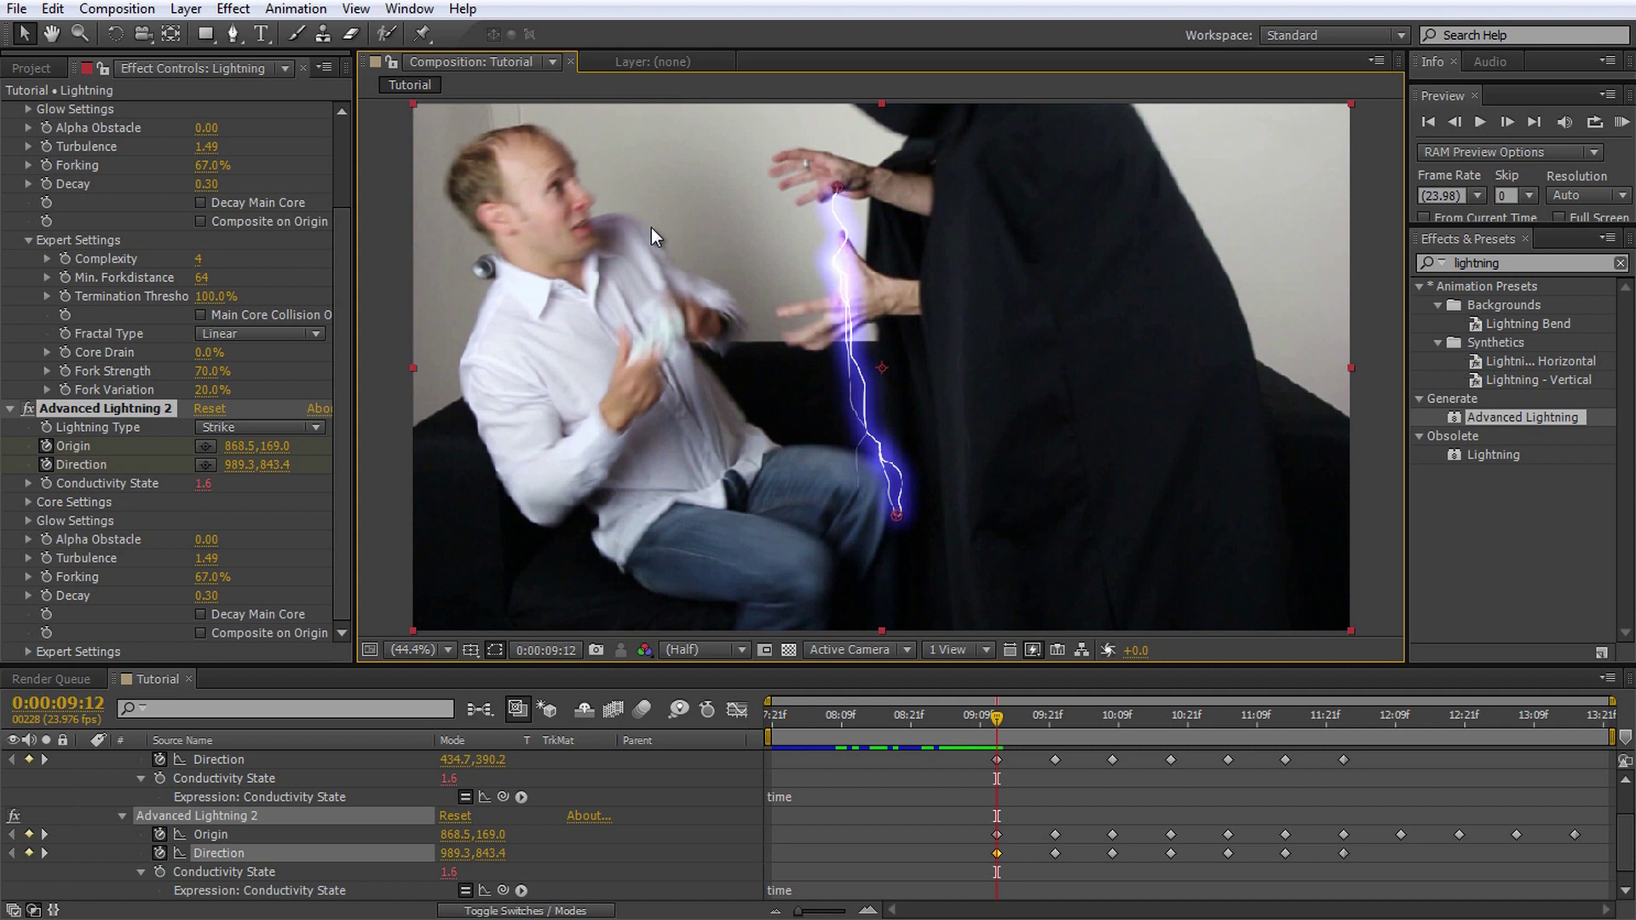
{"action": "left_click", "coordinate": [341, 380]}
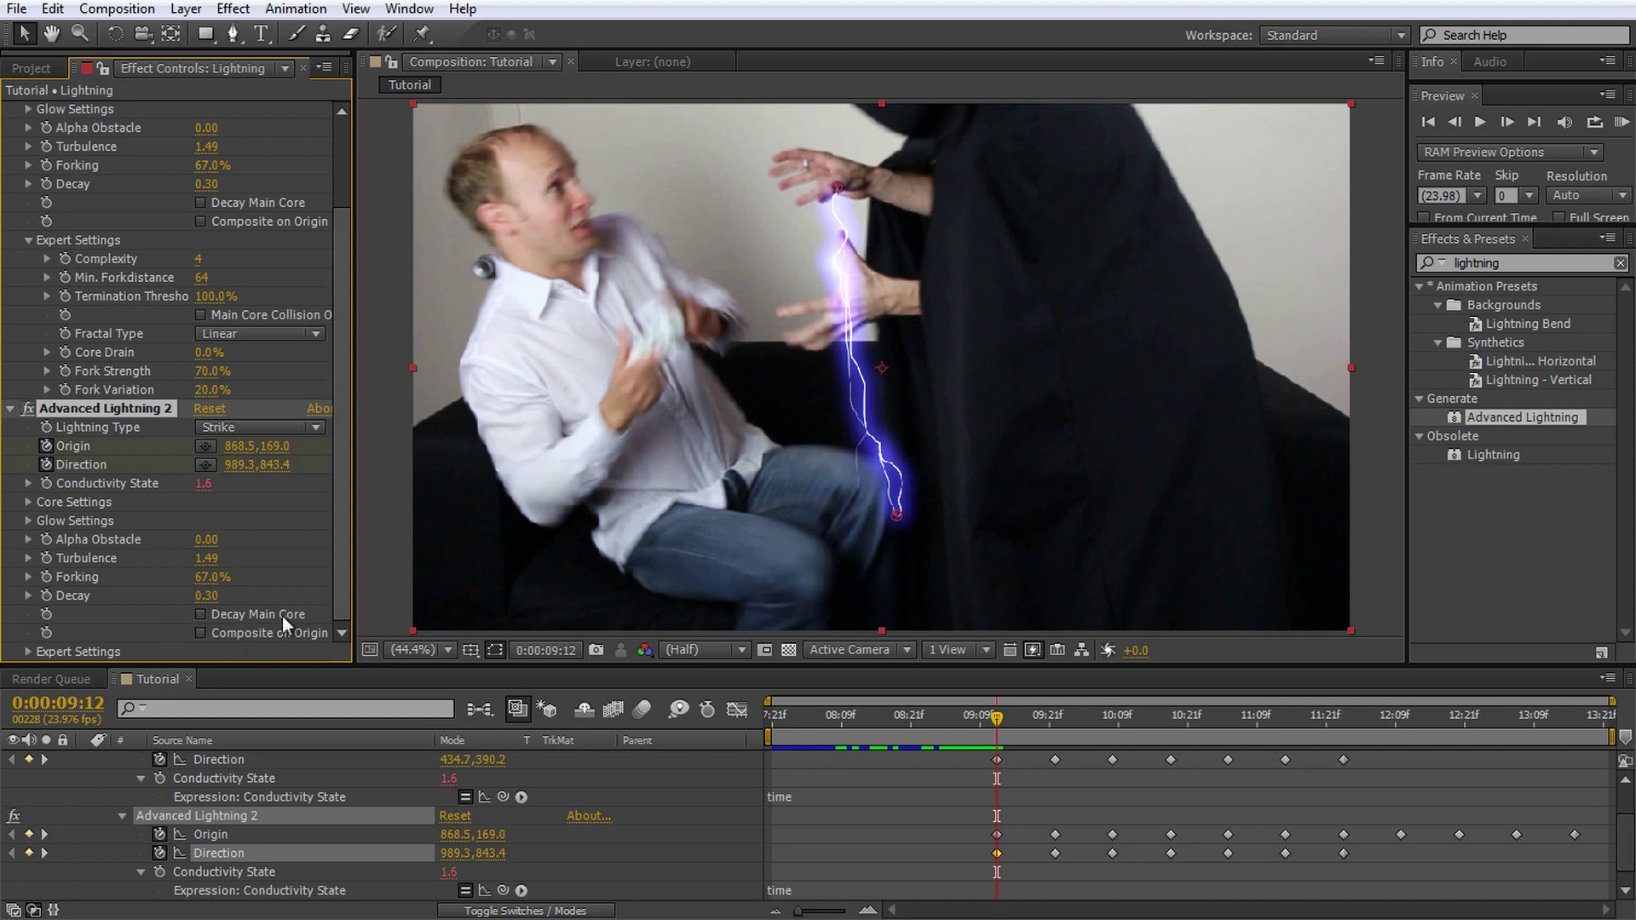
{"action": "left_click", "coordinate": [200, 633]}
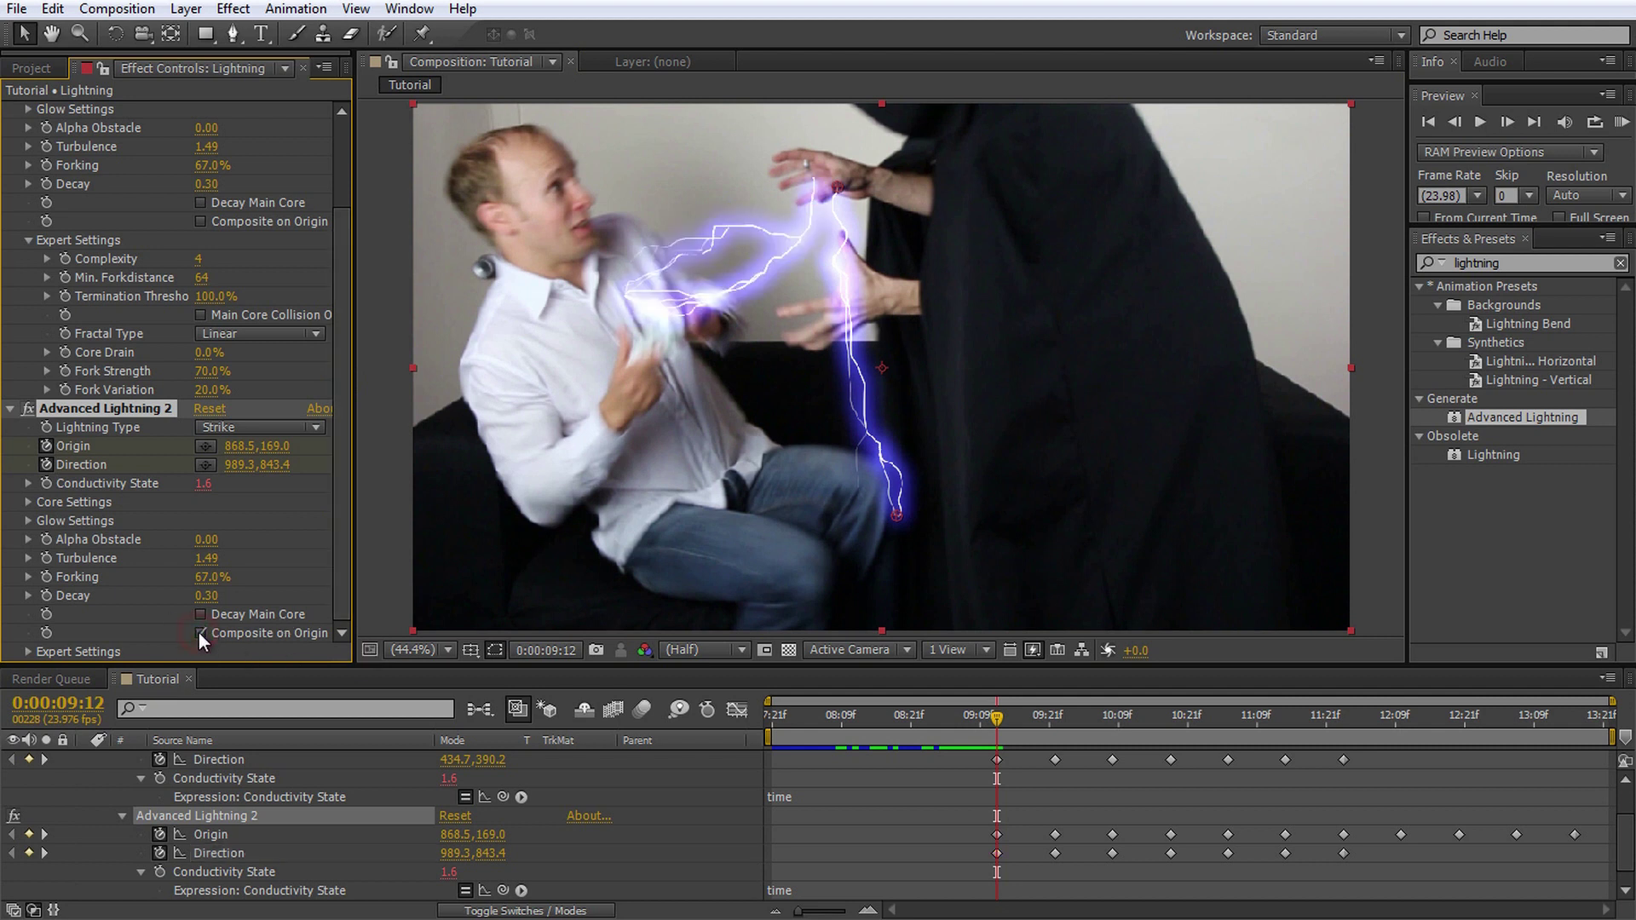
{"action": "left_click_drag", "start_coordinate": [902, 515], "coordinate": [458, 596]}
{"action": "key", "text": "k"}
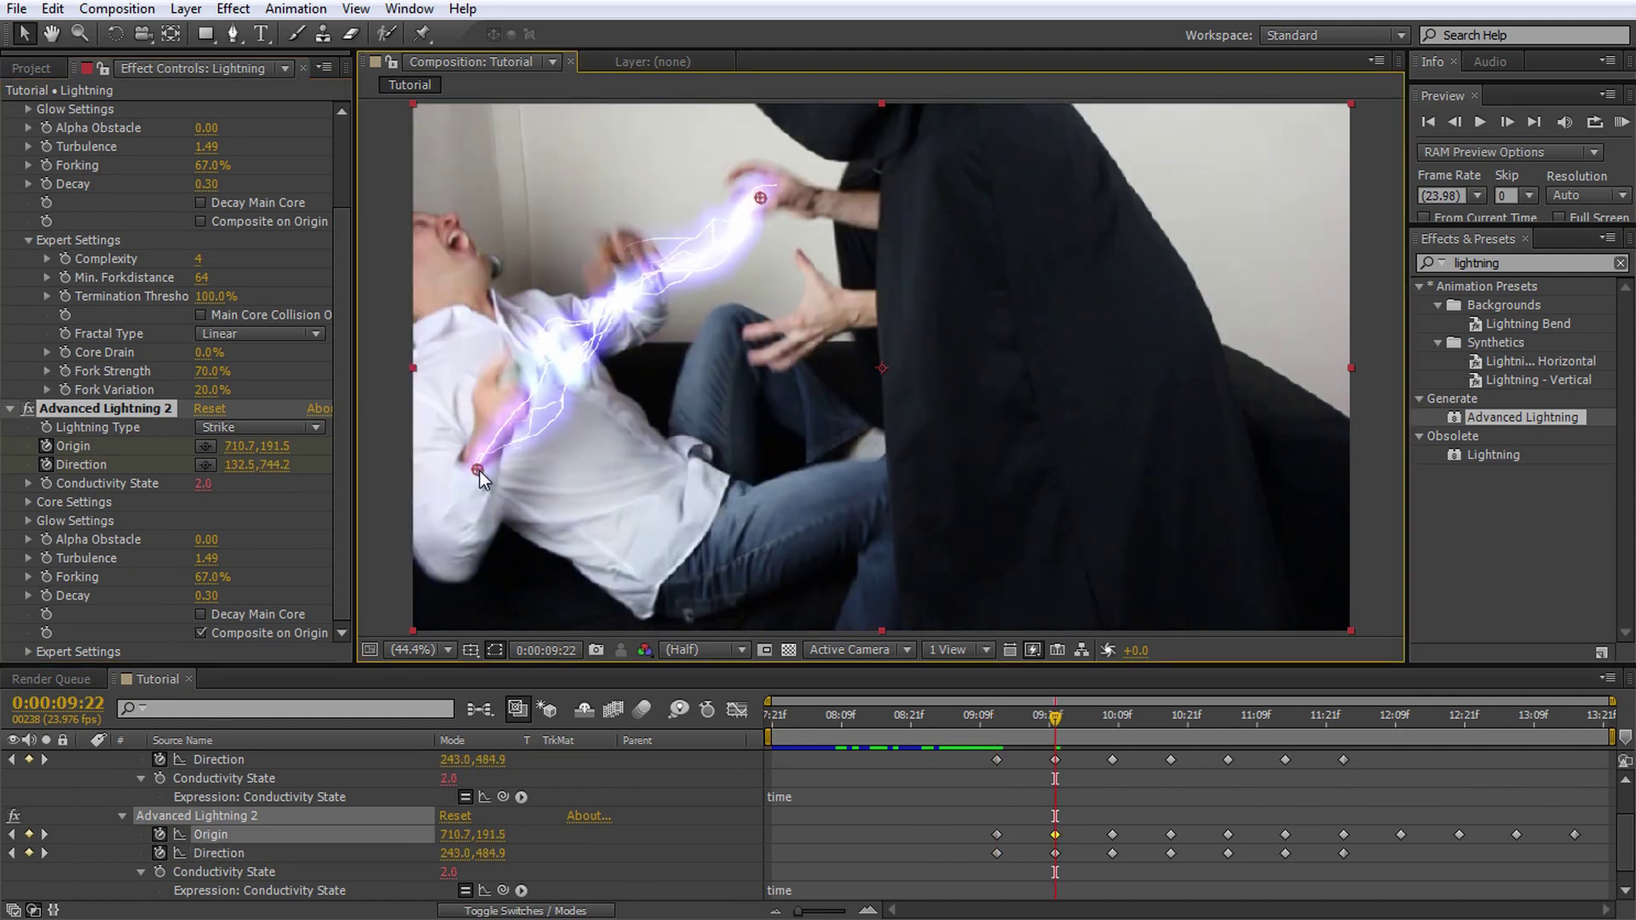
{"action": "key", "text": "k"}
{"action": "key", "text": "k"}
{"action": "key", "text": "k"}
{"action": "key", "text": "k"}
{"action": "key", "text": "k"}
{"action": "key", "text": "k"}
{"action": "key", "text": "k"}
Step: Preview the two animated bolts, then return to 8:23 before the strike
{"action": "key", "text": "space"}
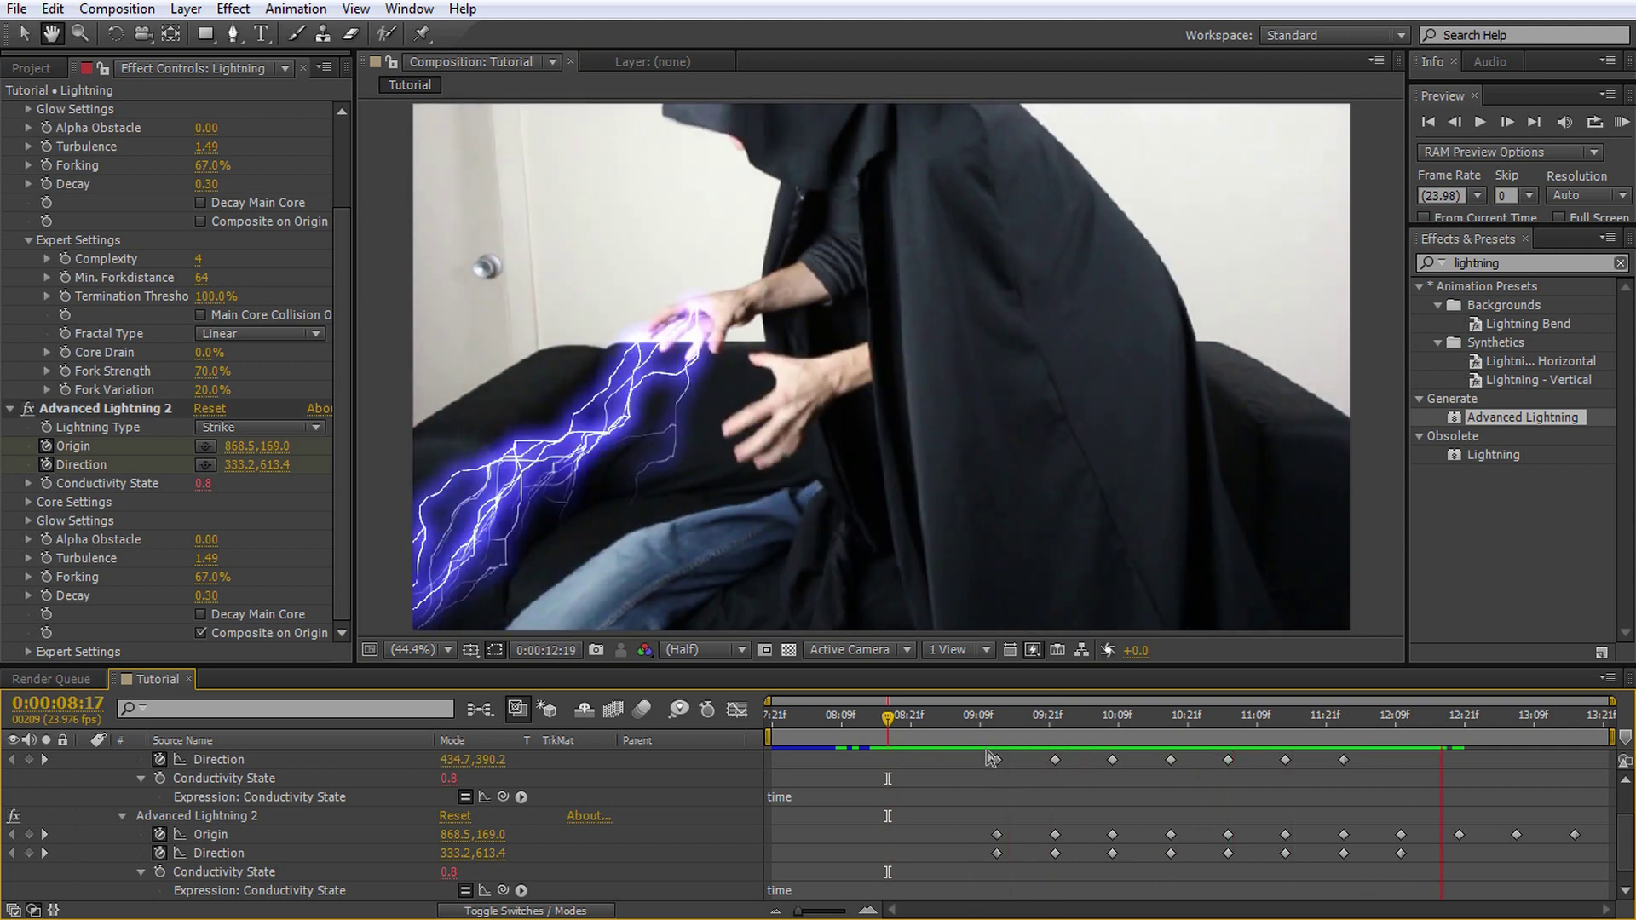
{"action": "left_click", "coordinate": [1466, 704]}
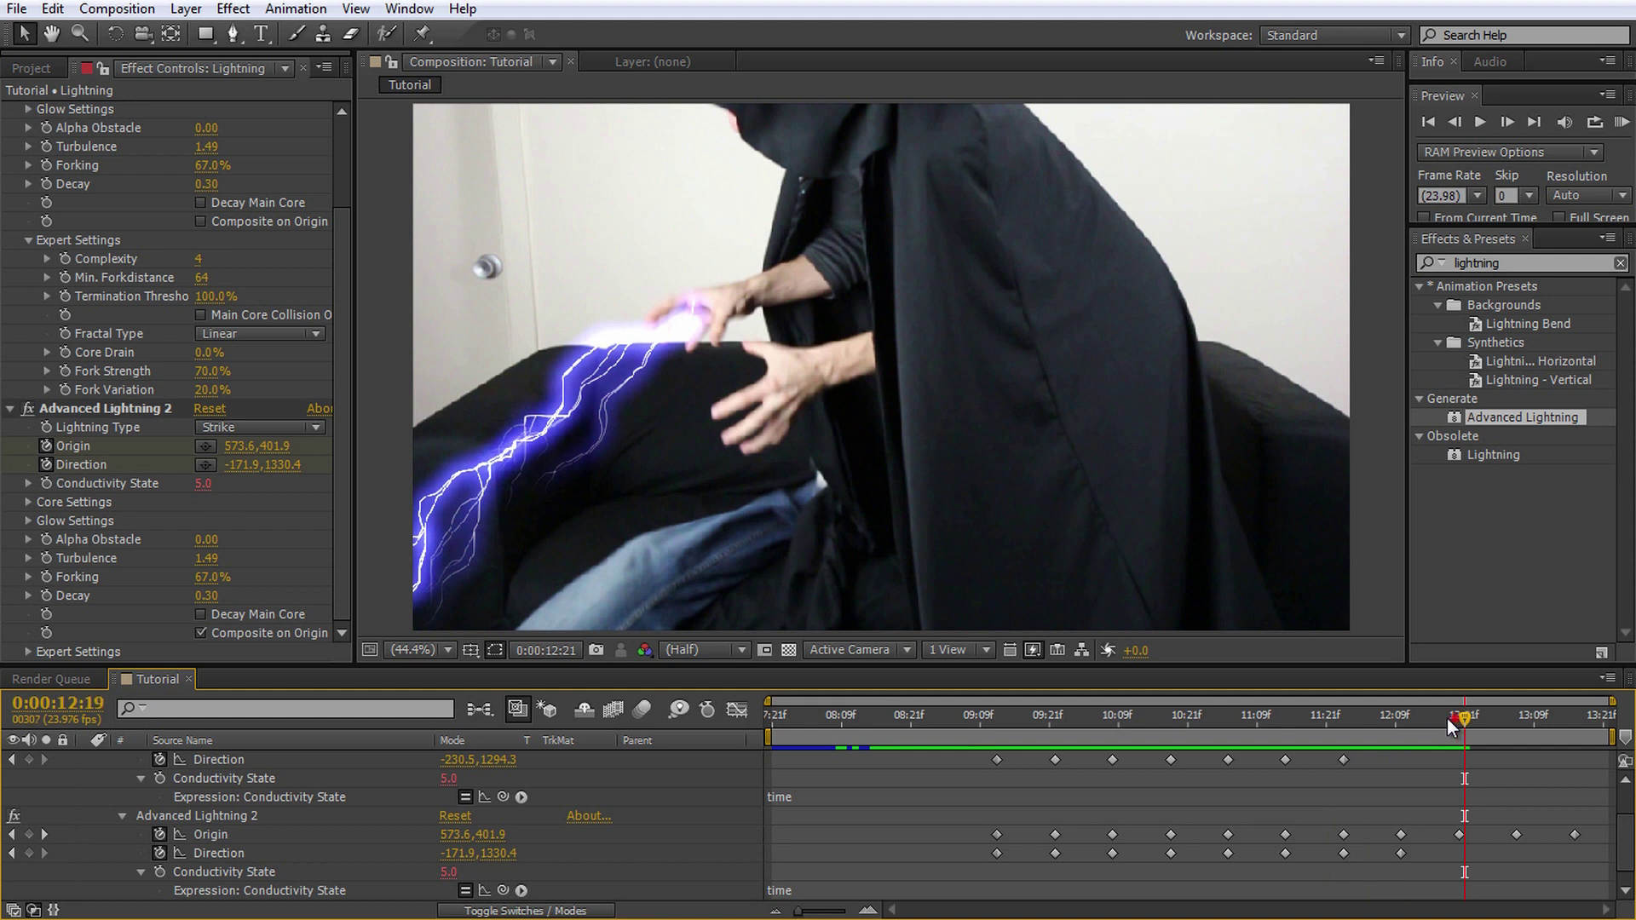
{"action": "left_click_drag", "start_coordinate": [1447, 718], "coordinate": [919, 739]}
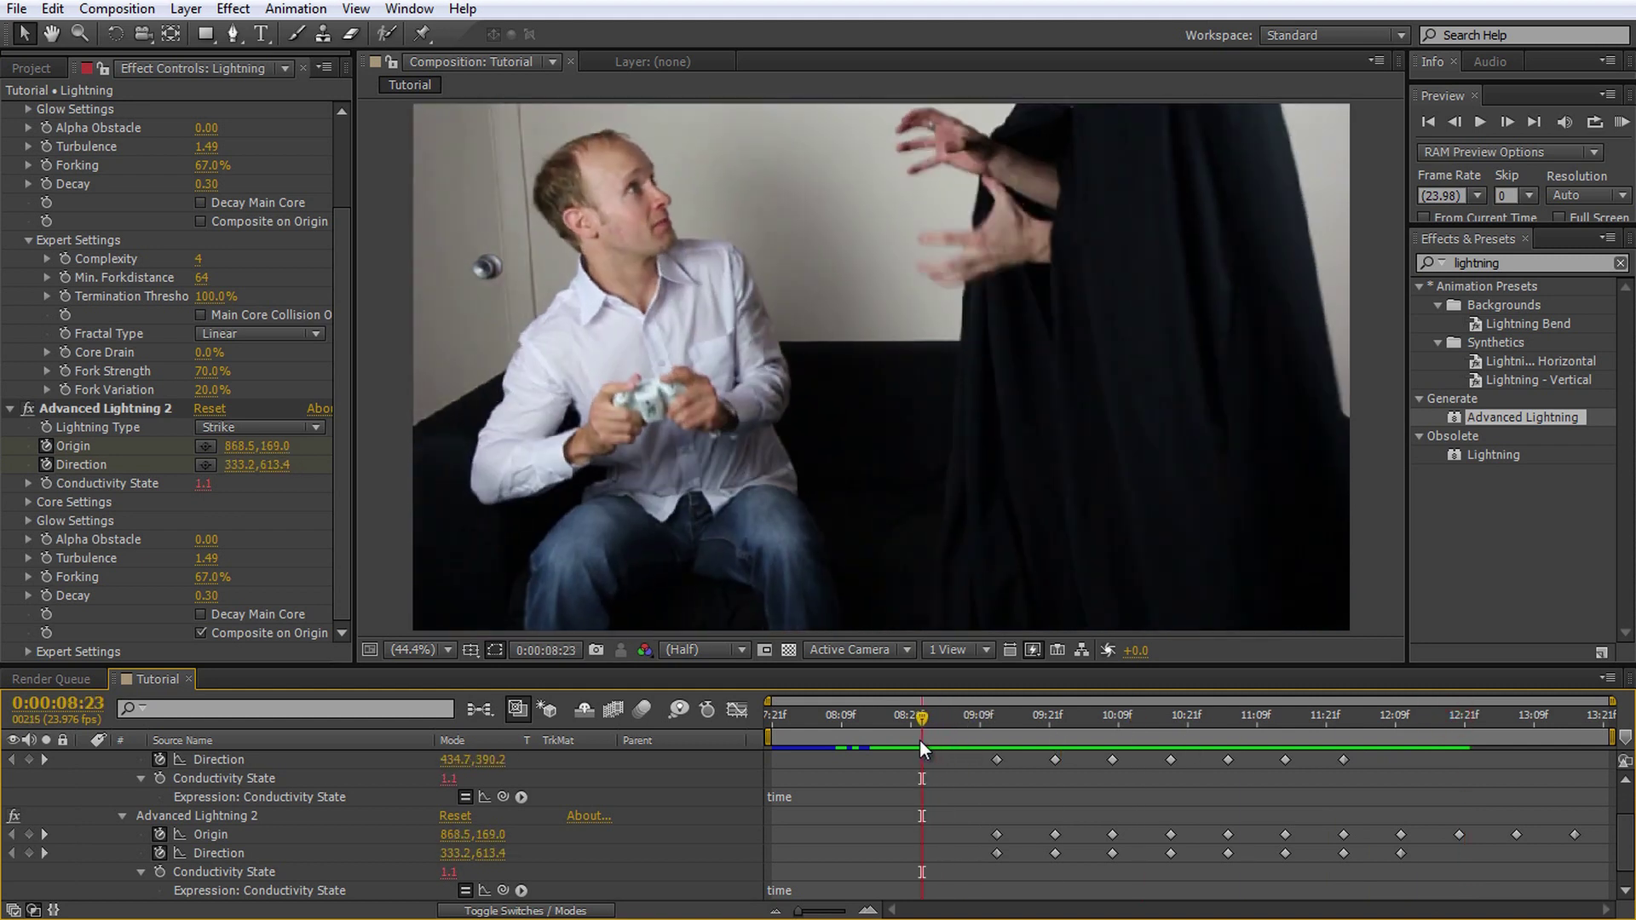
{"action": "left_click", "coordinate": [129, 413]}
Step: Duplicate as Advanced Lightning 3, aim it from the lower hand to the lower torso, Core Radius 3.0
{"action": "key", "text": "ctrl+d"}
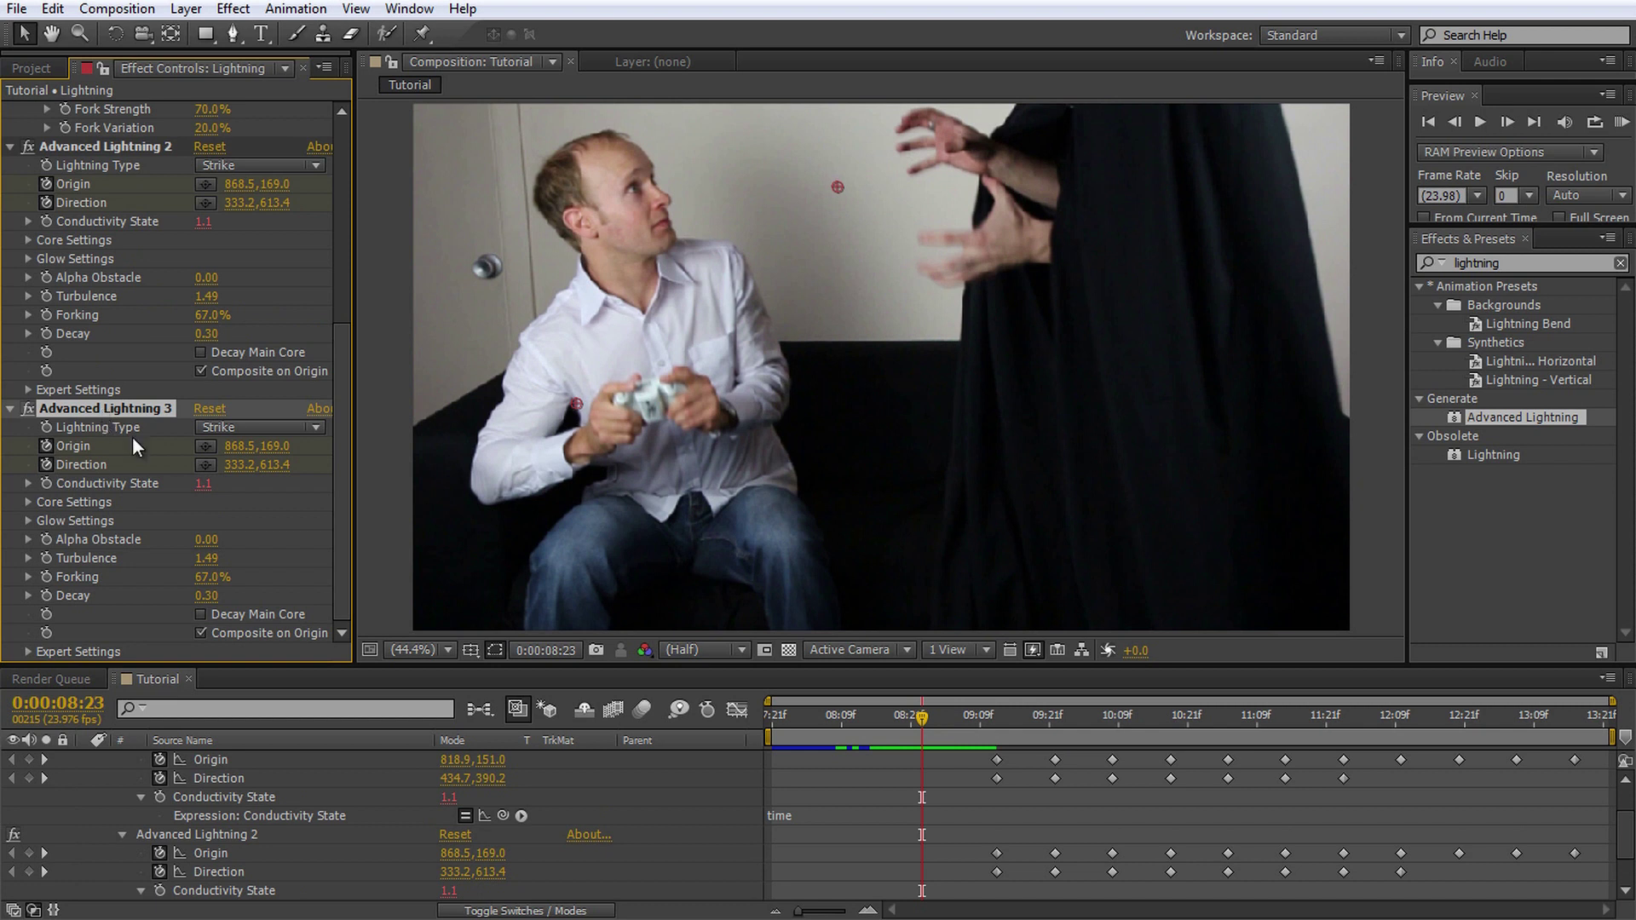
{"action": "left_click_drag", "start_coordinate": [939, 722], "coordinate": [1005, 738]}
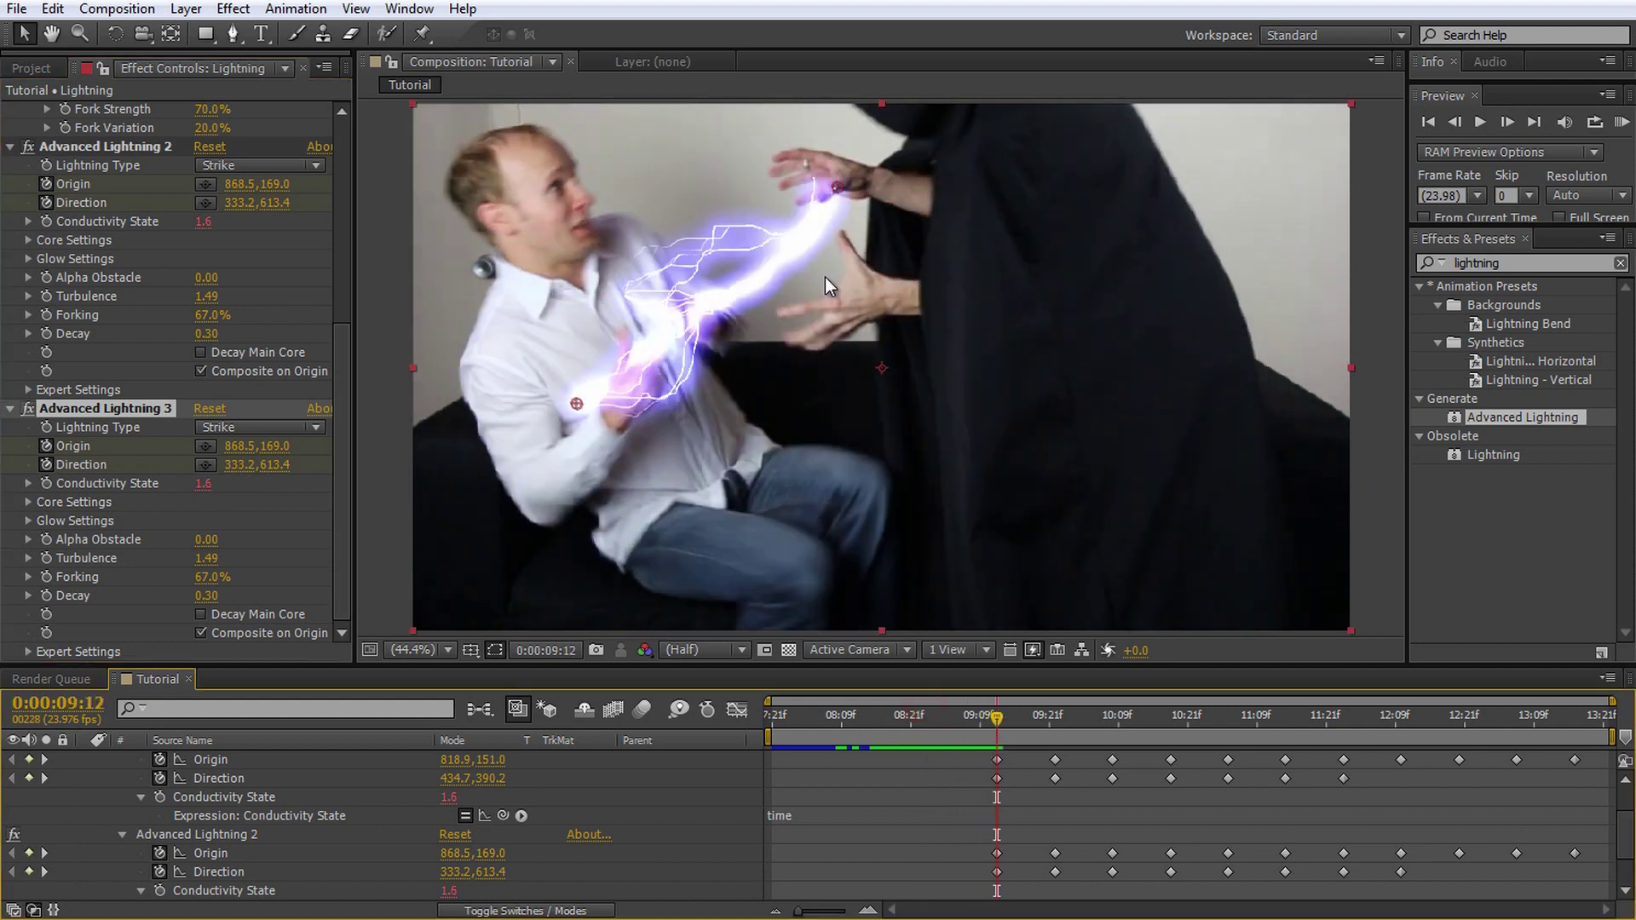
{"action": "left_click_drag", "start_coordinate": [837, 187], "coordinate": [861, 305]}
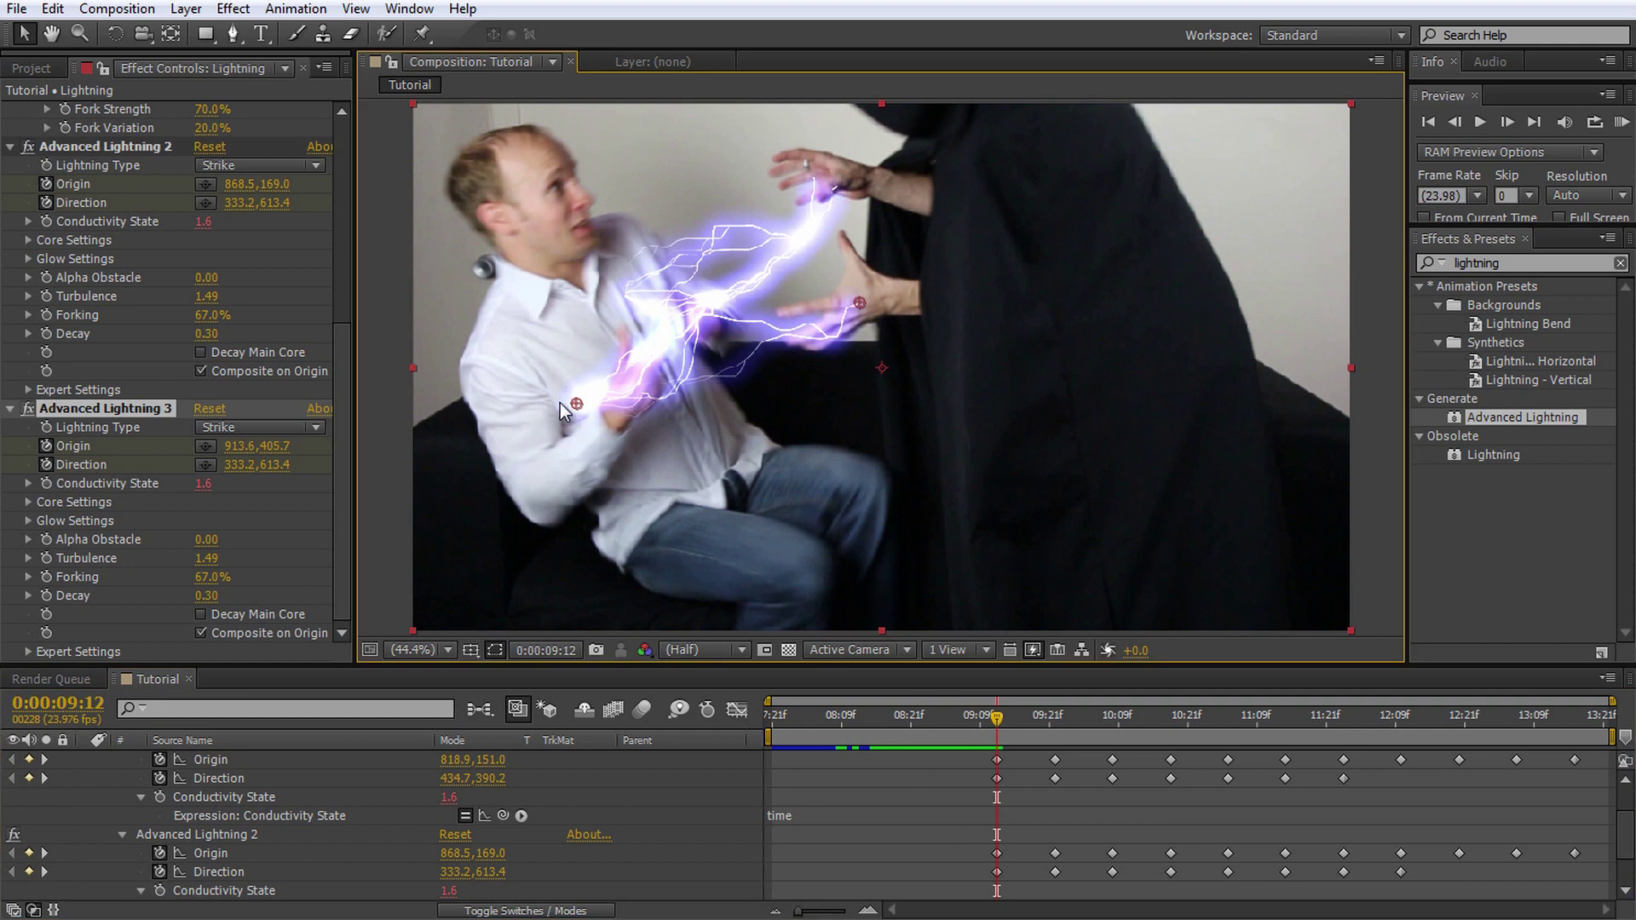
{"action": "left_click_drag", "start_coordinate": [579, 402], "coordinate": [704, 432]}
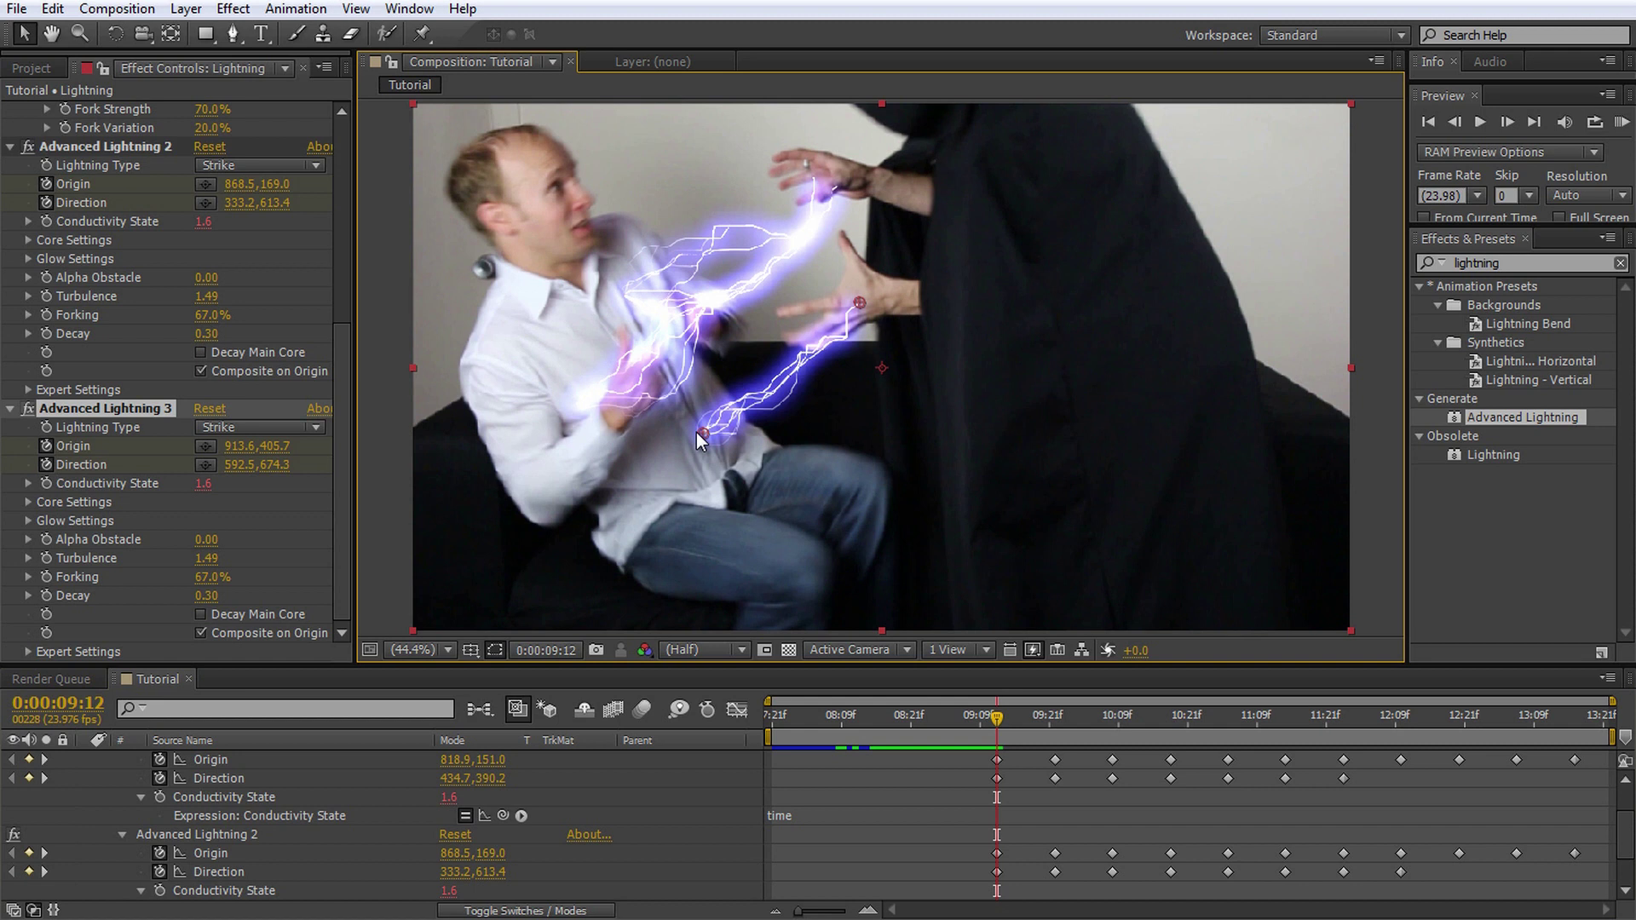
{"action": "left_click", "coordinate": [28, 502]}
{"action": "left_click", "coordinate": [202, 521]}
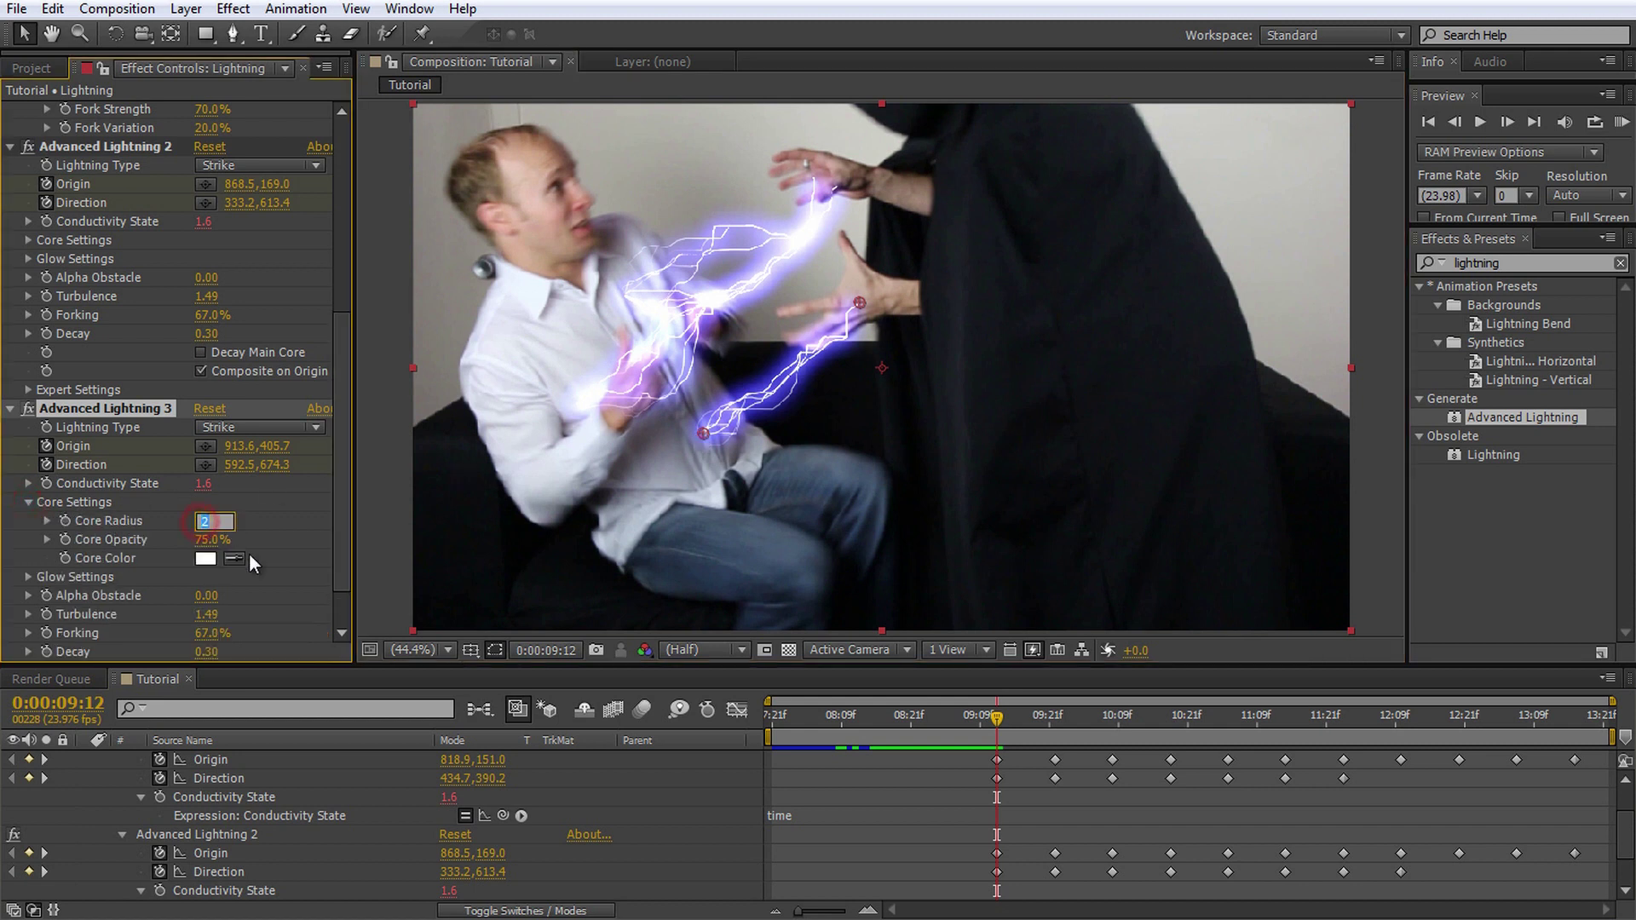
{"action": "key", "text": "Return"}
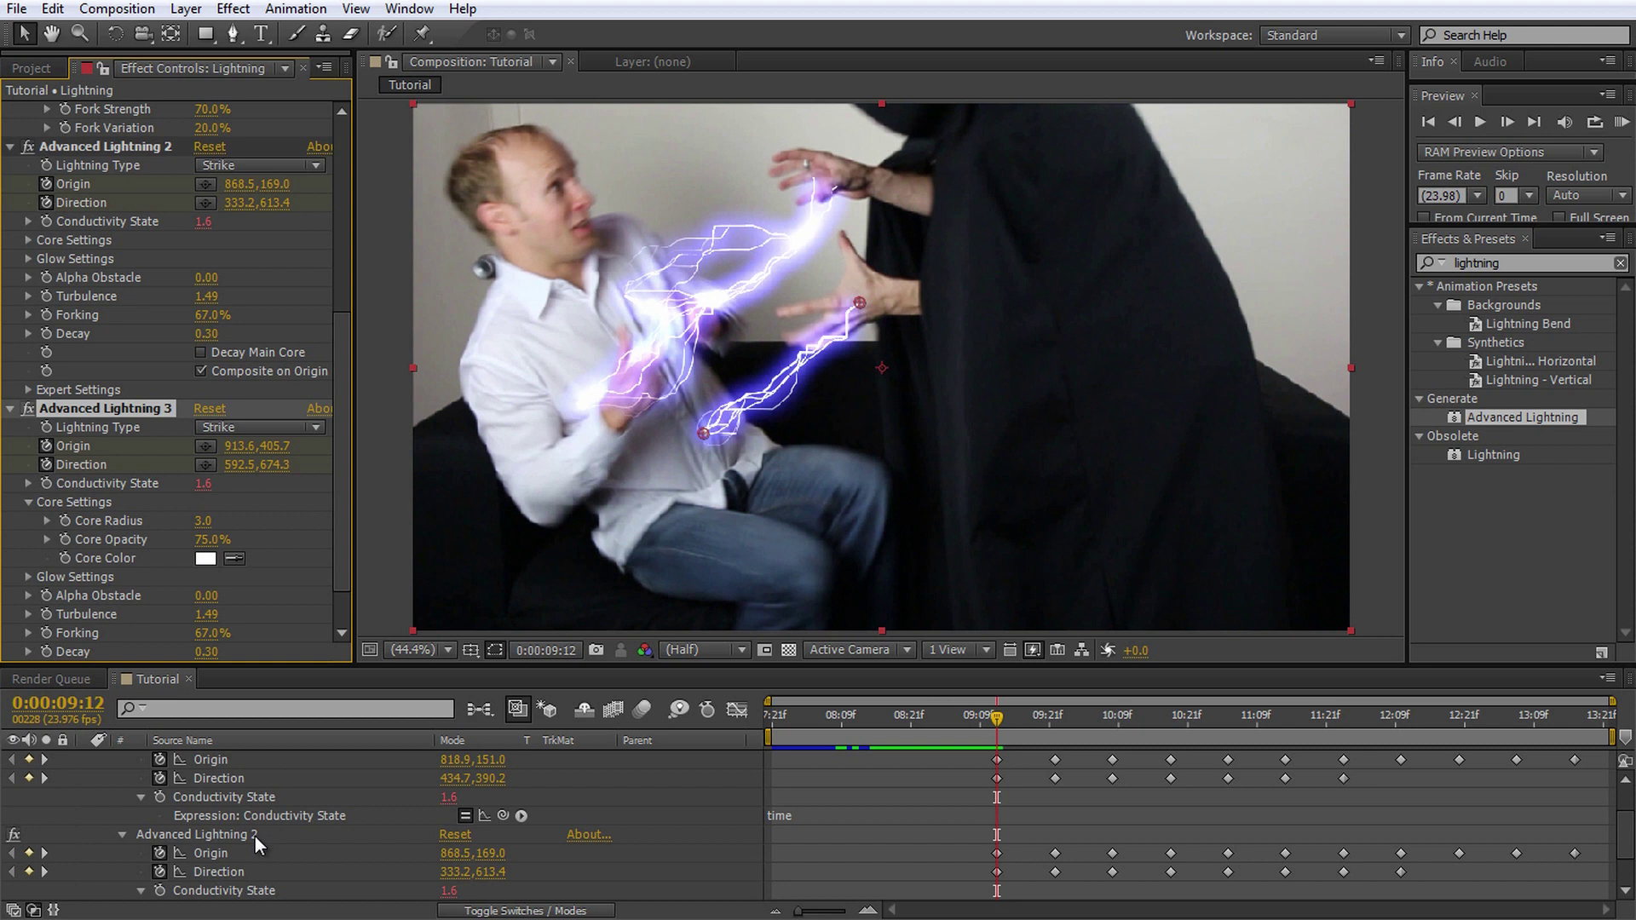
Step: Delete Advanced Lightning 3's later Origin and Direction keyframes and re-keyframe its origin on the hand
{"action": "scroll", "coordinate": [254, 836], "scroll_direction": "down", "scroll_amount": 2}
{"action": "left_click", "coordinate": [190, 872]}
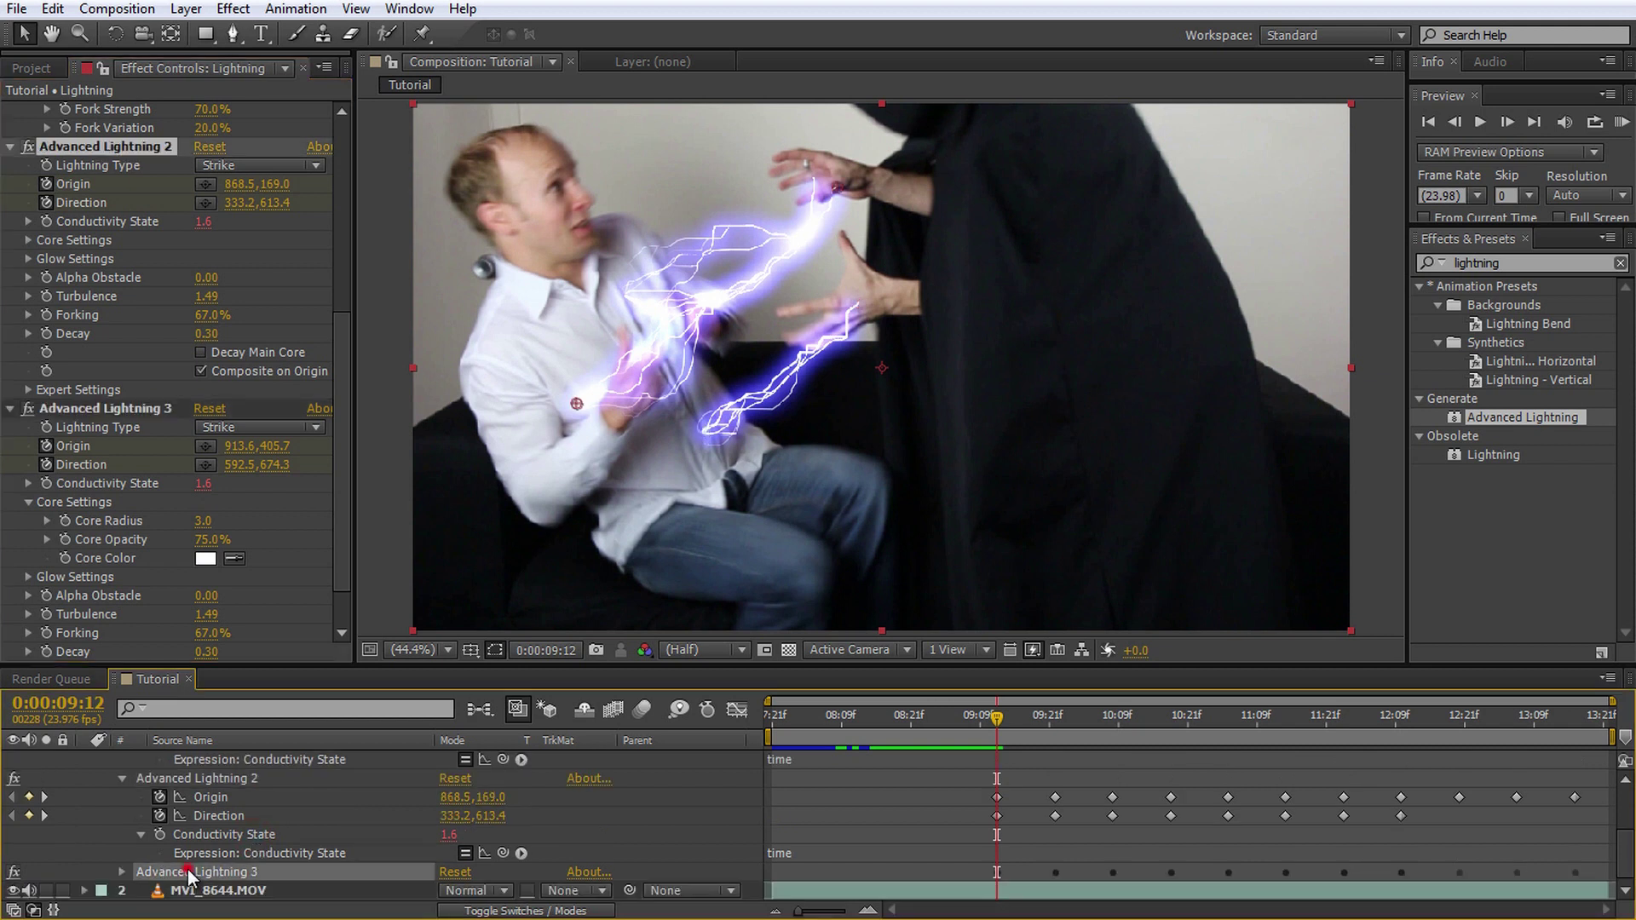
{"action": "left_click", "coordinate": [123, 872]}
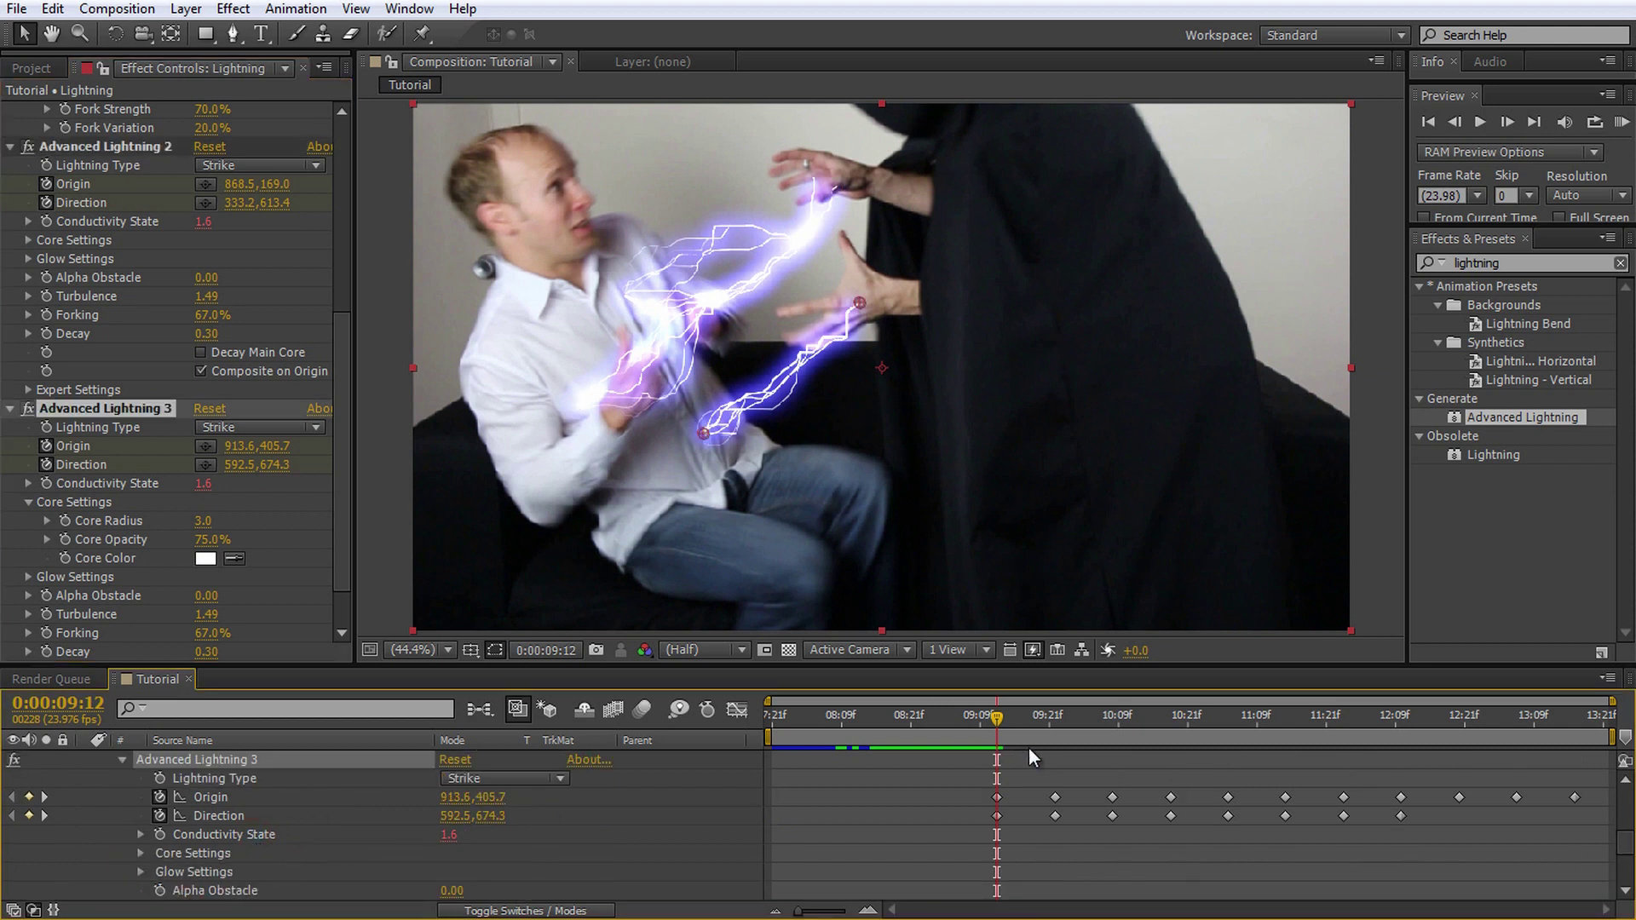
{"action": "left_click_drag", "start_coordinate": [1030, 748], "coordinate": [1455, 841]}
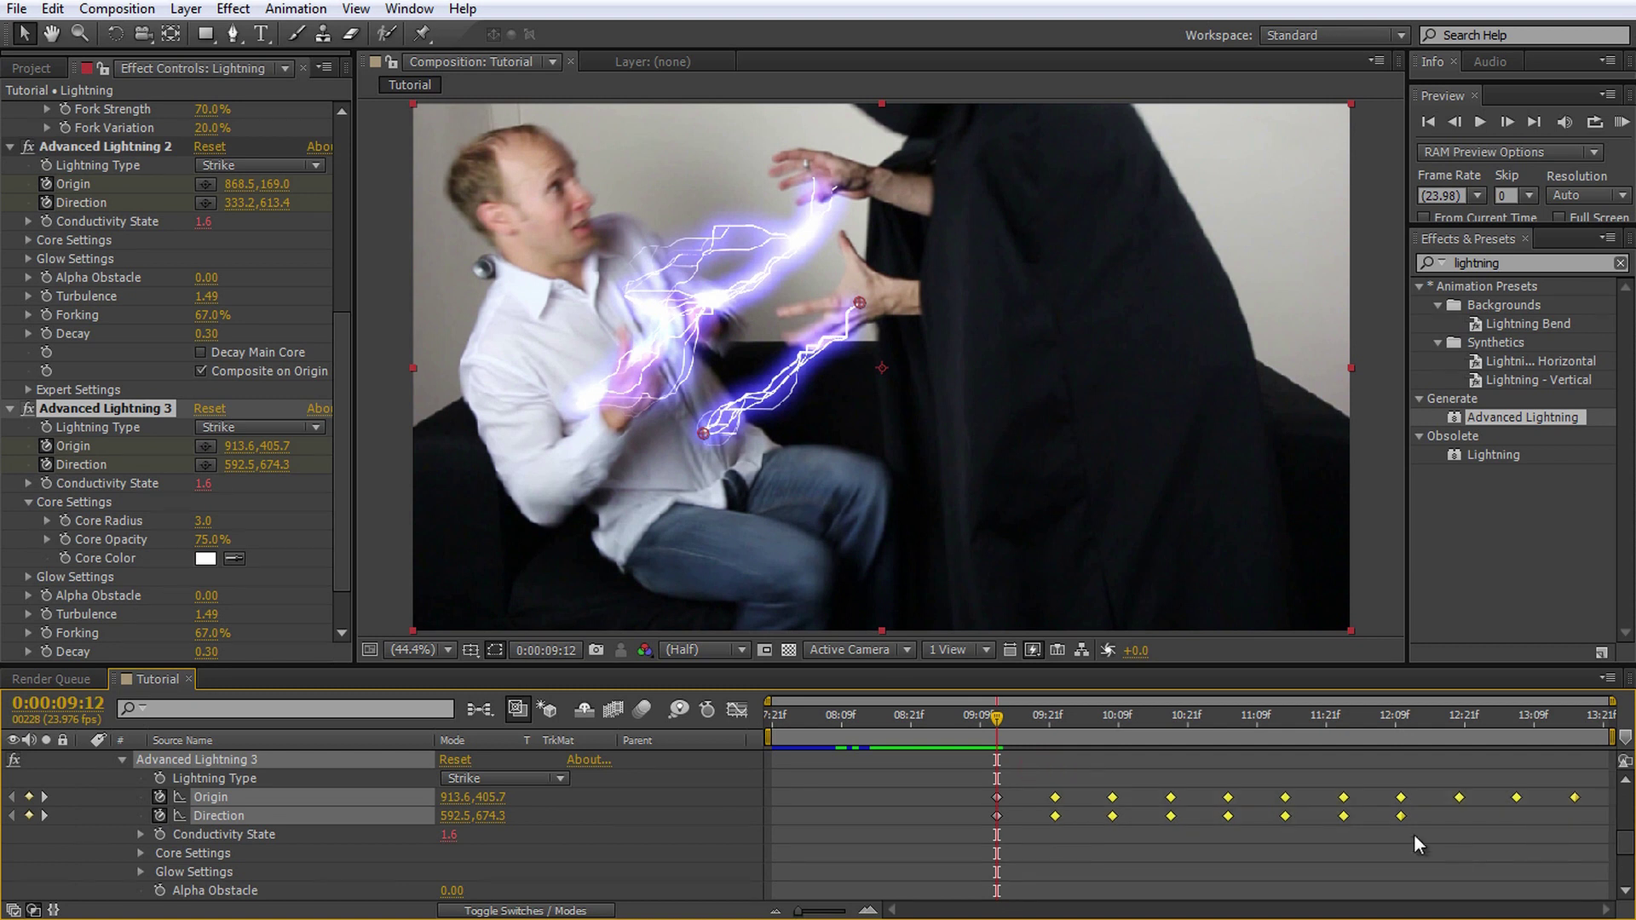
{"action": "key", "text": "Delete"}
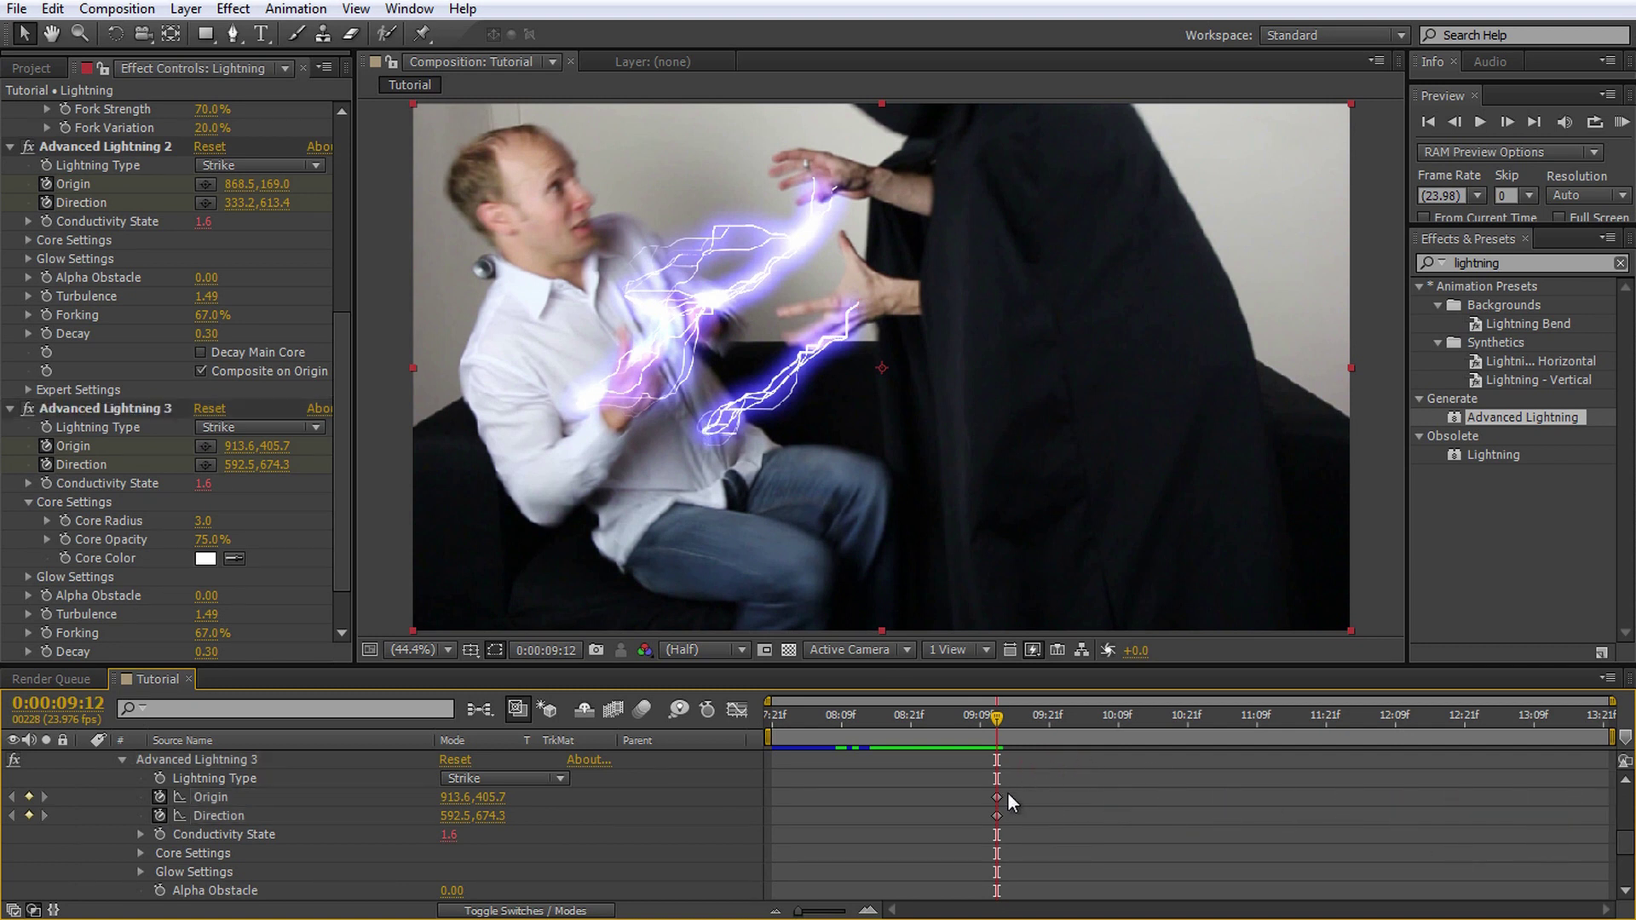
{"action": "left_click_drag", "start_coordinate": [859, 302], "coordinate": [833, 406]}
{"action": "left_click", "coordinate": [997, 720]}
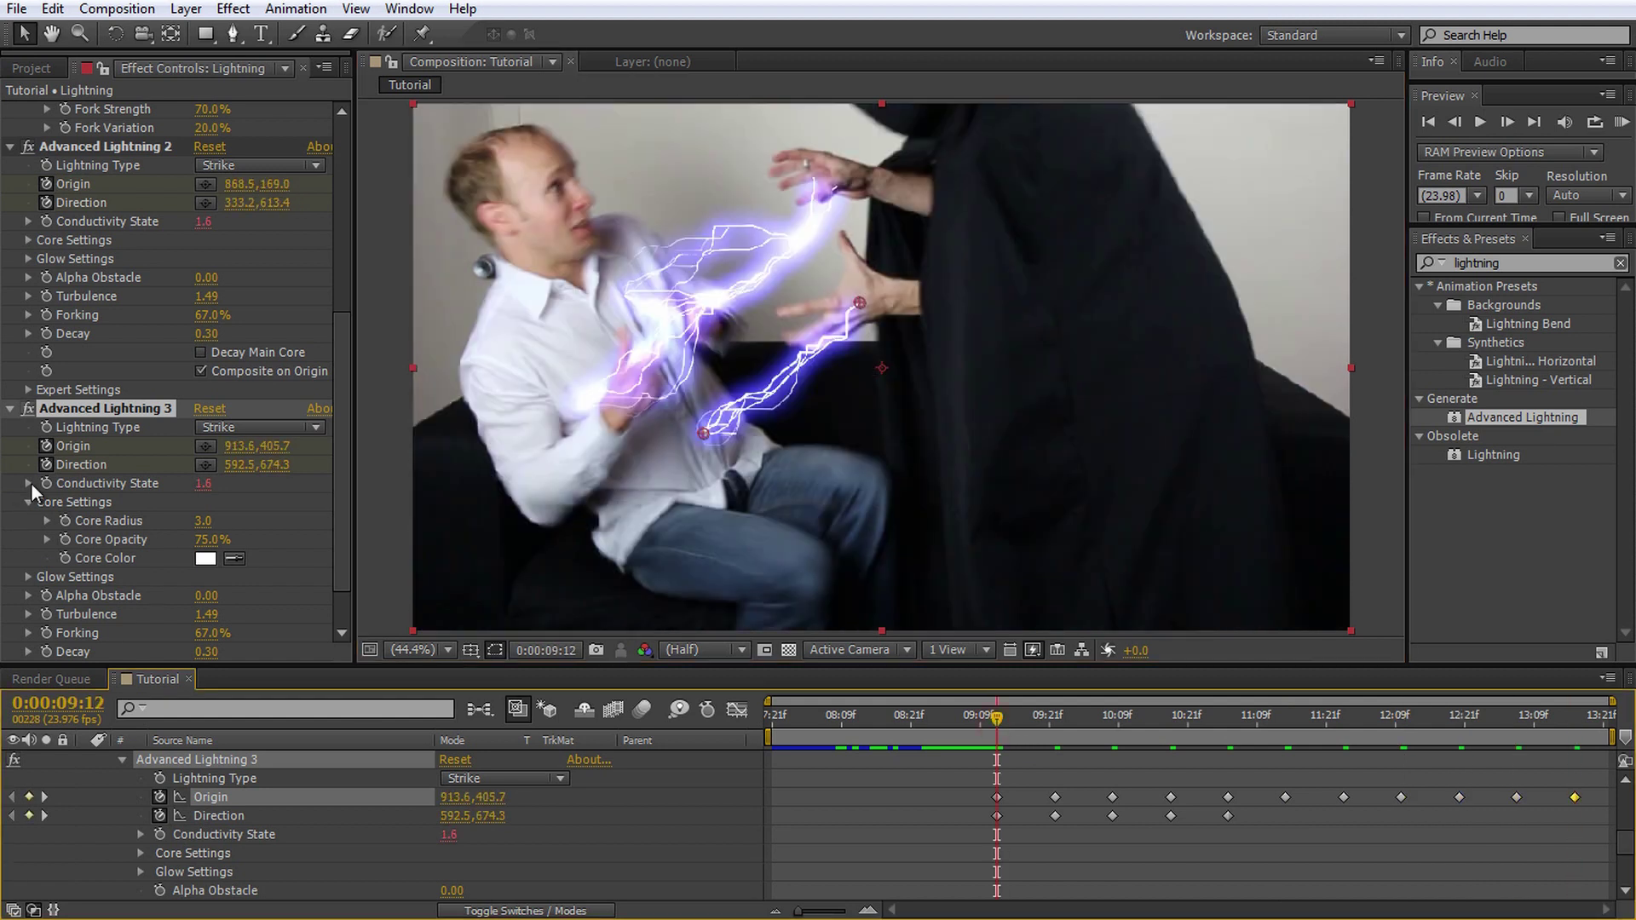
Step: Duplicate Advanced Lightning 3 as Advanced Lightning 4, from the lower hand toward the seated man's waist
{"action": "key", "text": "ctrl+d"}
{"action": "scroll", "coordinate": [284, 755], "scroll_direction": "down", "scroll_amount": 5}
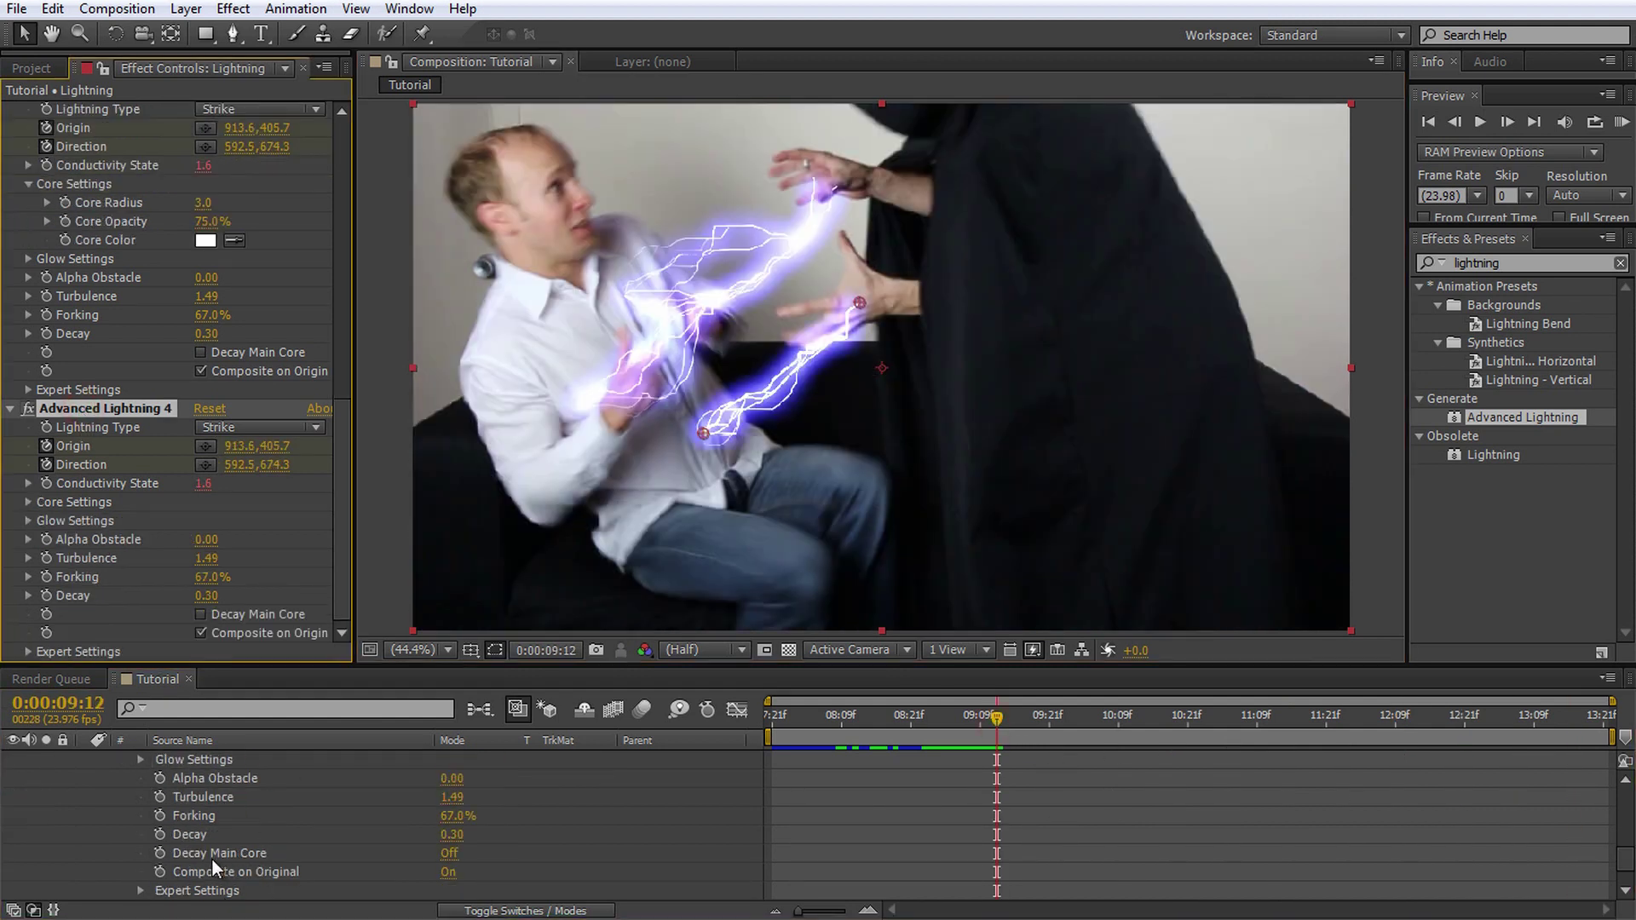
{"action": "left_click", "coordinate": [121, 871]}
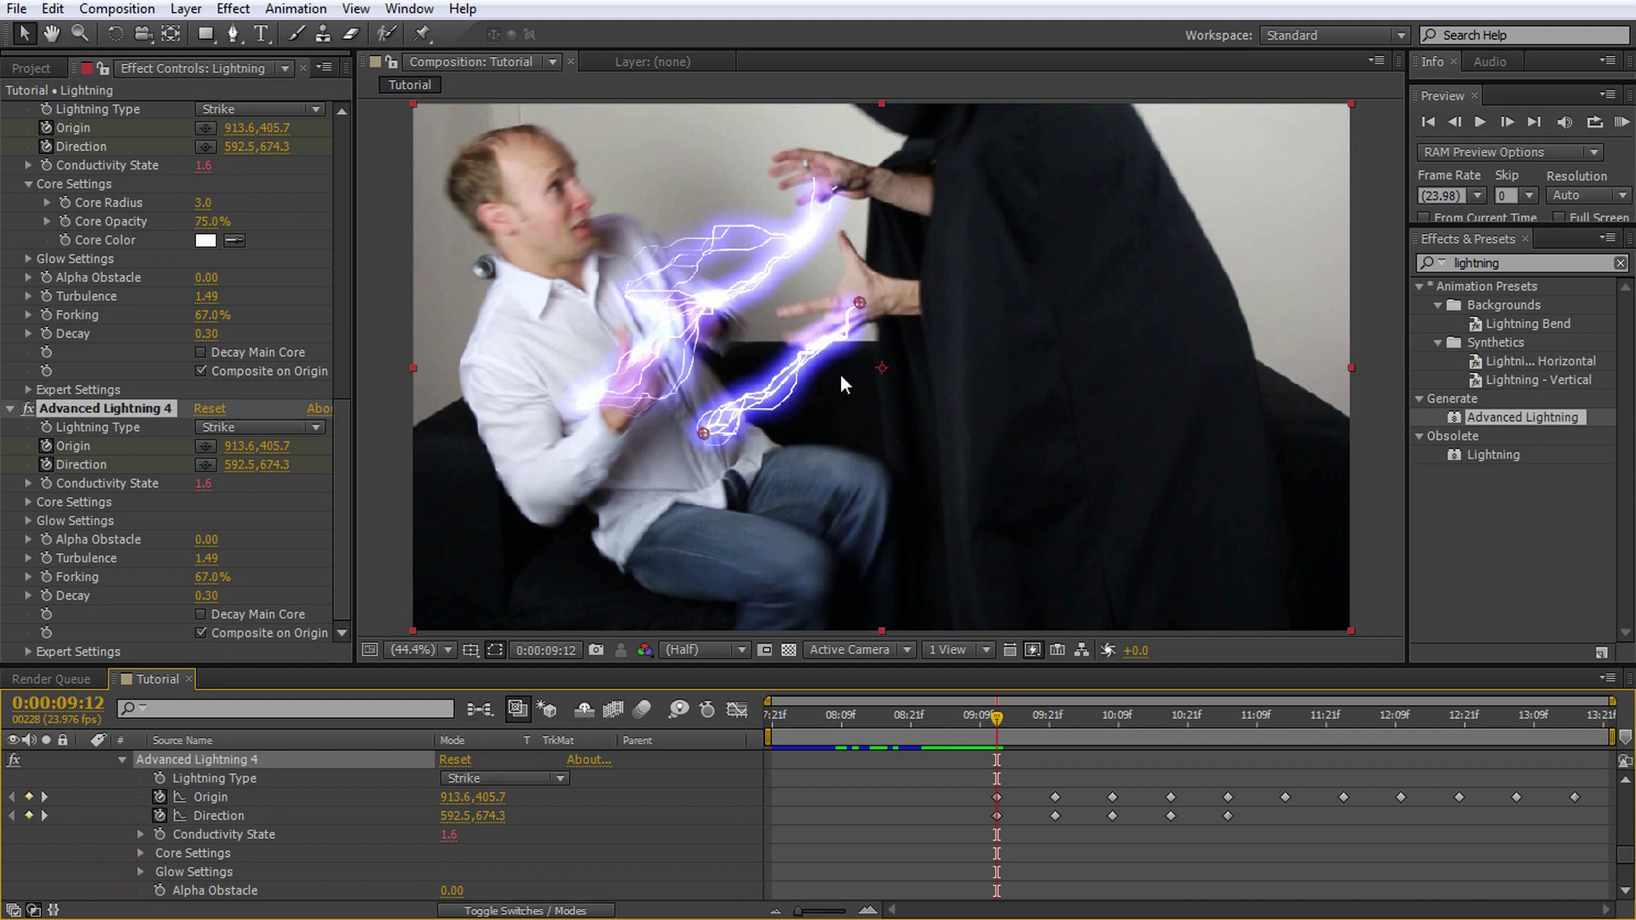
{"action": "left_click_drag", "start_coordinate": [859, 304], "coordinate": [853, 287]}
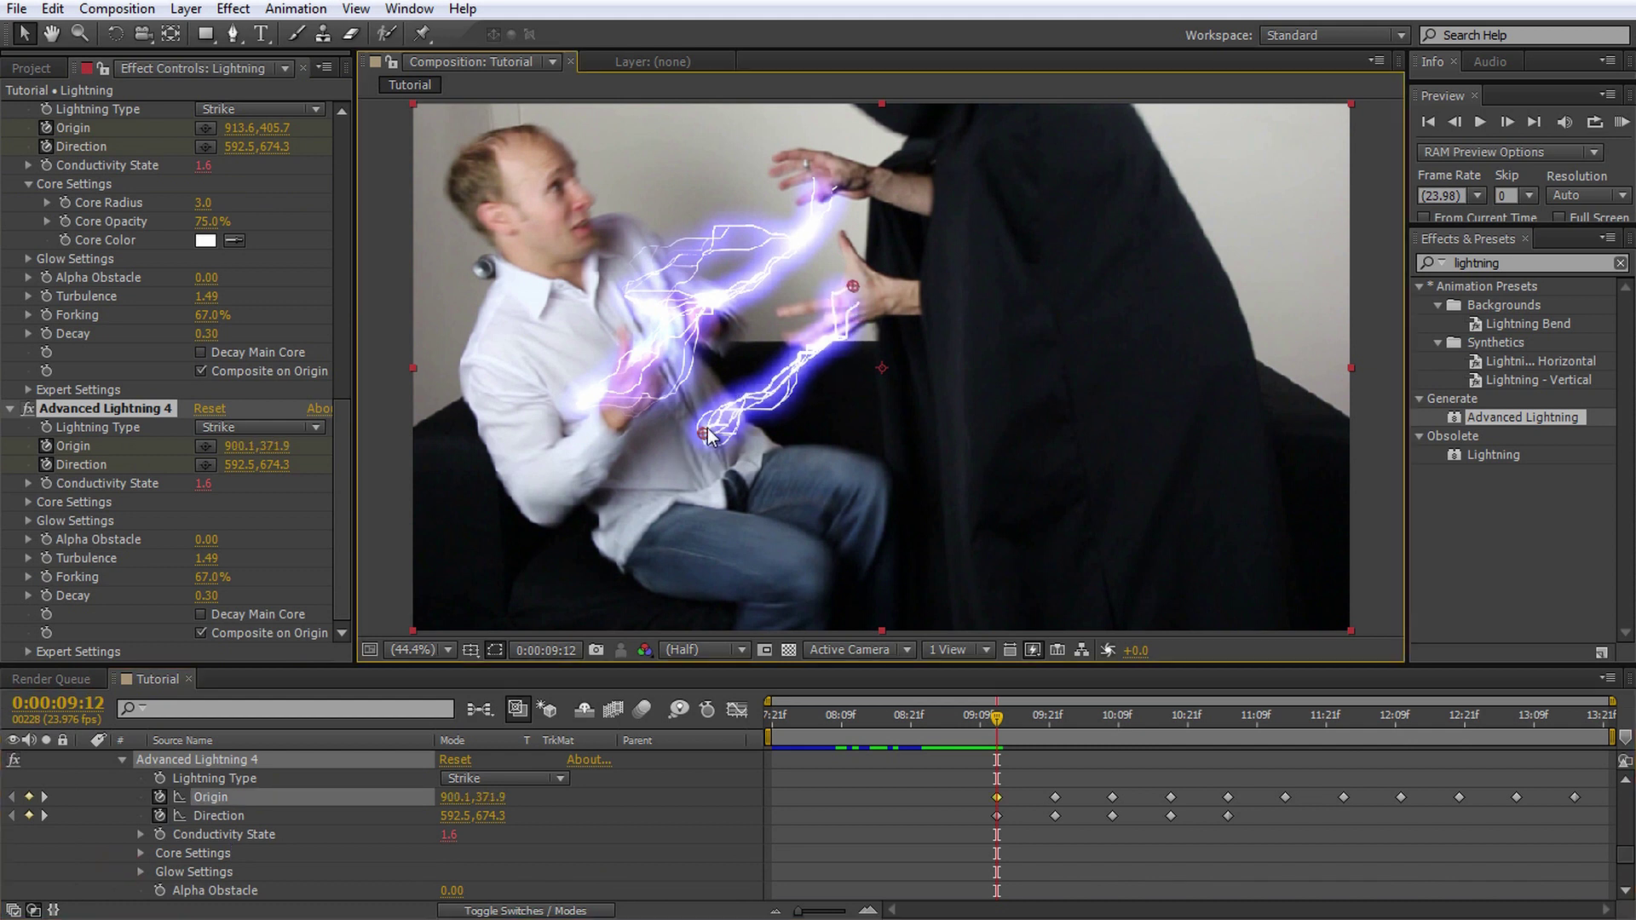
{"action": "left_click_drag", "start_coordinate": [707, 436], "coordinate": [631, 486]}
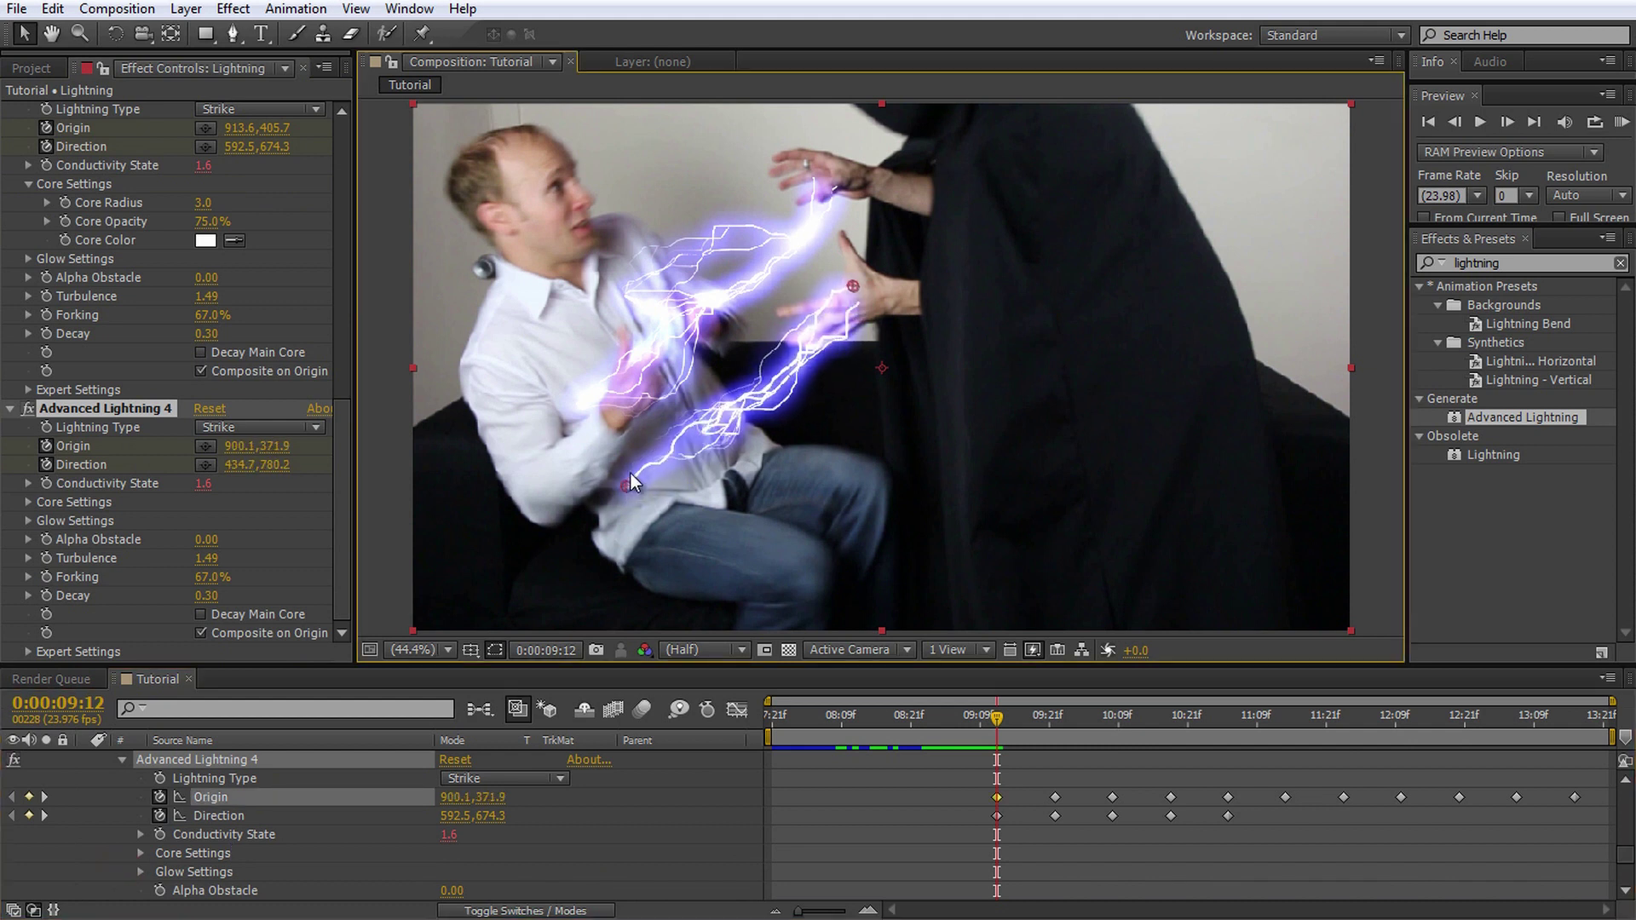
Step: Keyframe the fourth bolt's origin on the hand at 12:00, advance to 13:16, and collapse the layer
{"action": "key", "text": "shift+Page_Down"}
{"action": "key", "text": "shift+Page_Down"}
{"action": "key", "text": "shift+Page_Down"}
{"action": "key", "text": "shift+Page_Down"}
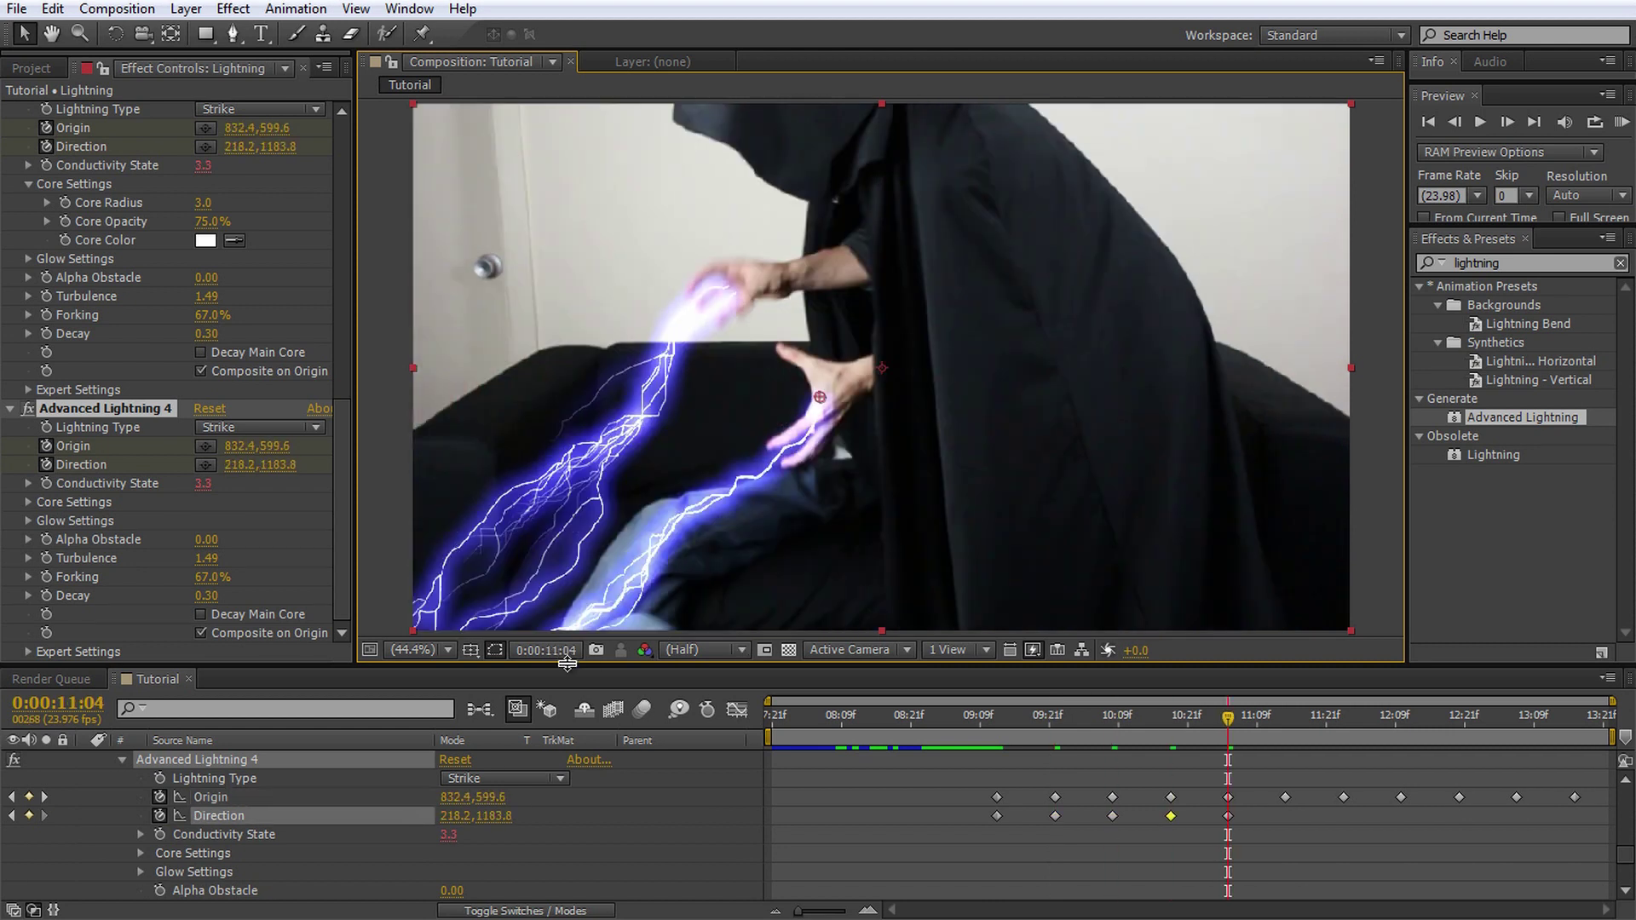
{"action": "key", "text": "shift+Page_Down"}
{"action": "key", "text": "shift+Page_Down"}
{"action": "left_click_drag", "start_coordinate": [822, 354], "coordinate": [802, 402]}
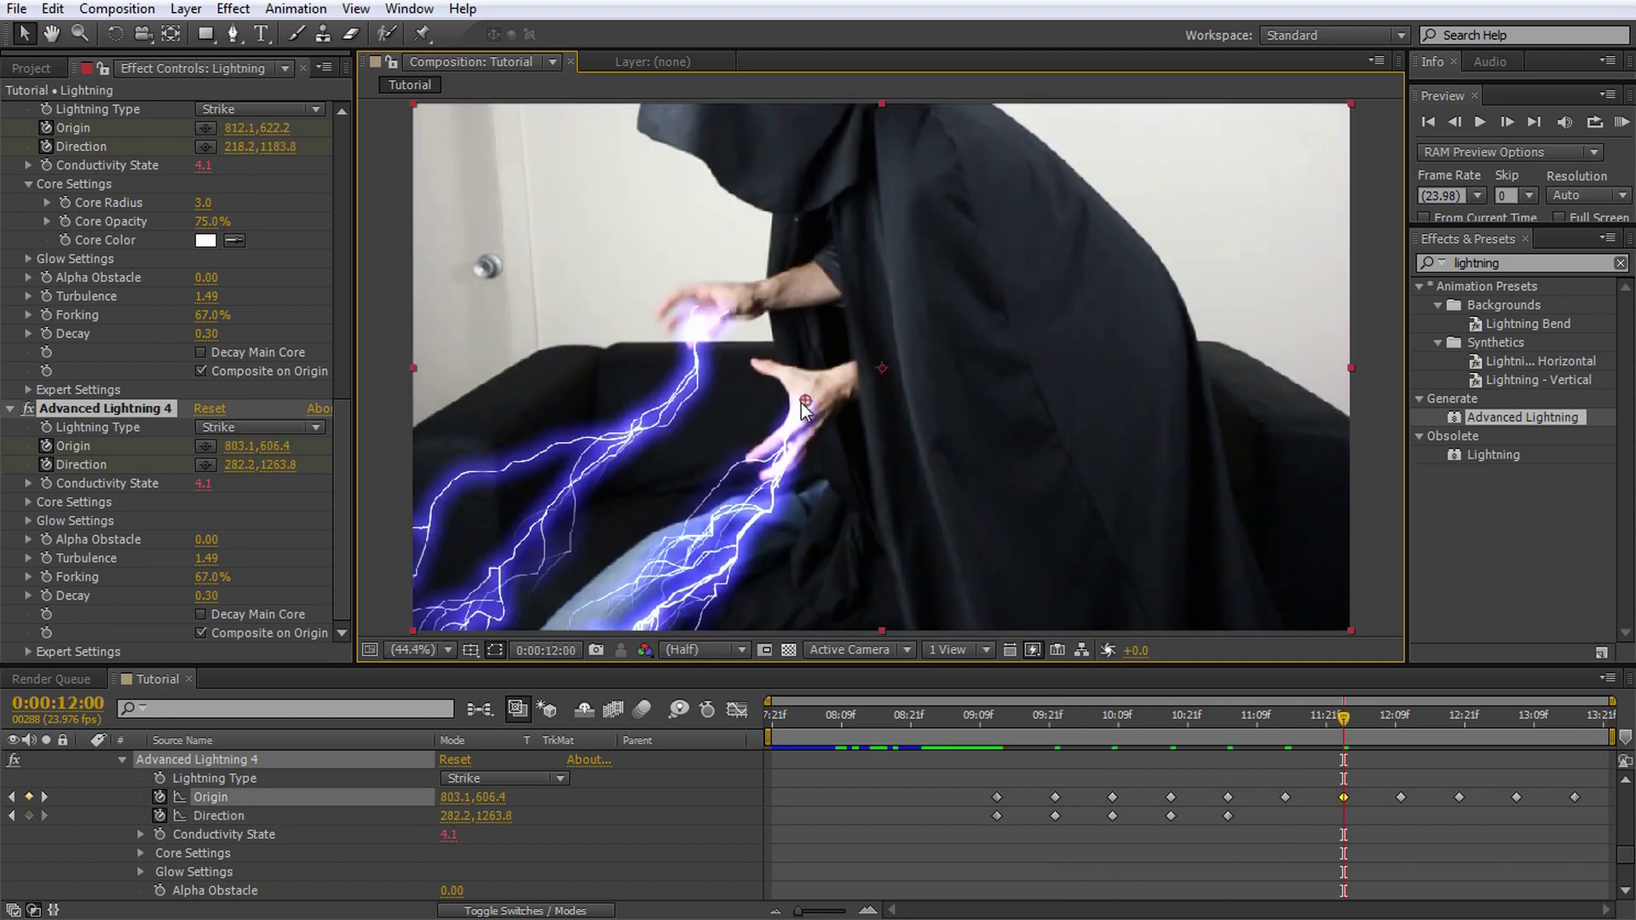
{"action": "key", "text": "shift+Page_Down"}
{"action": "key", "text": "shift+Page_Down"}
{"action": "key", "text": "shift+Page_Down"}
{"action": "key", "text": "shift+Page_Down"}
{"action": "scroll", "coordinate": [242, 806], "scroll_direction": "up", "scroll_amount": 5}
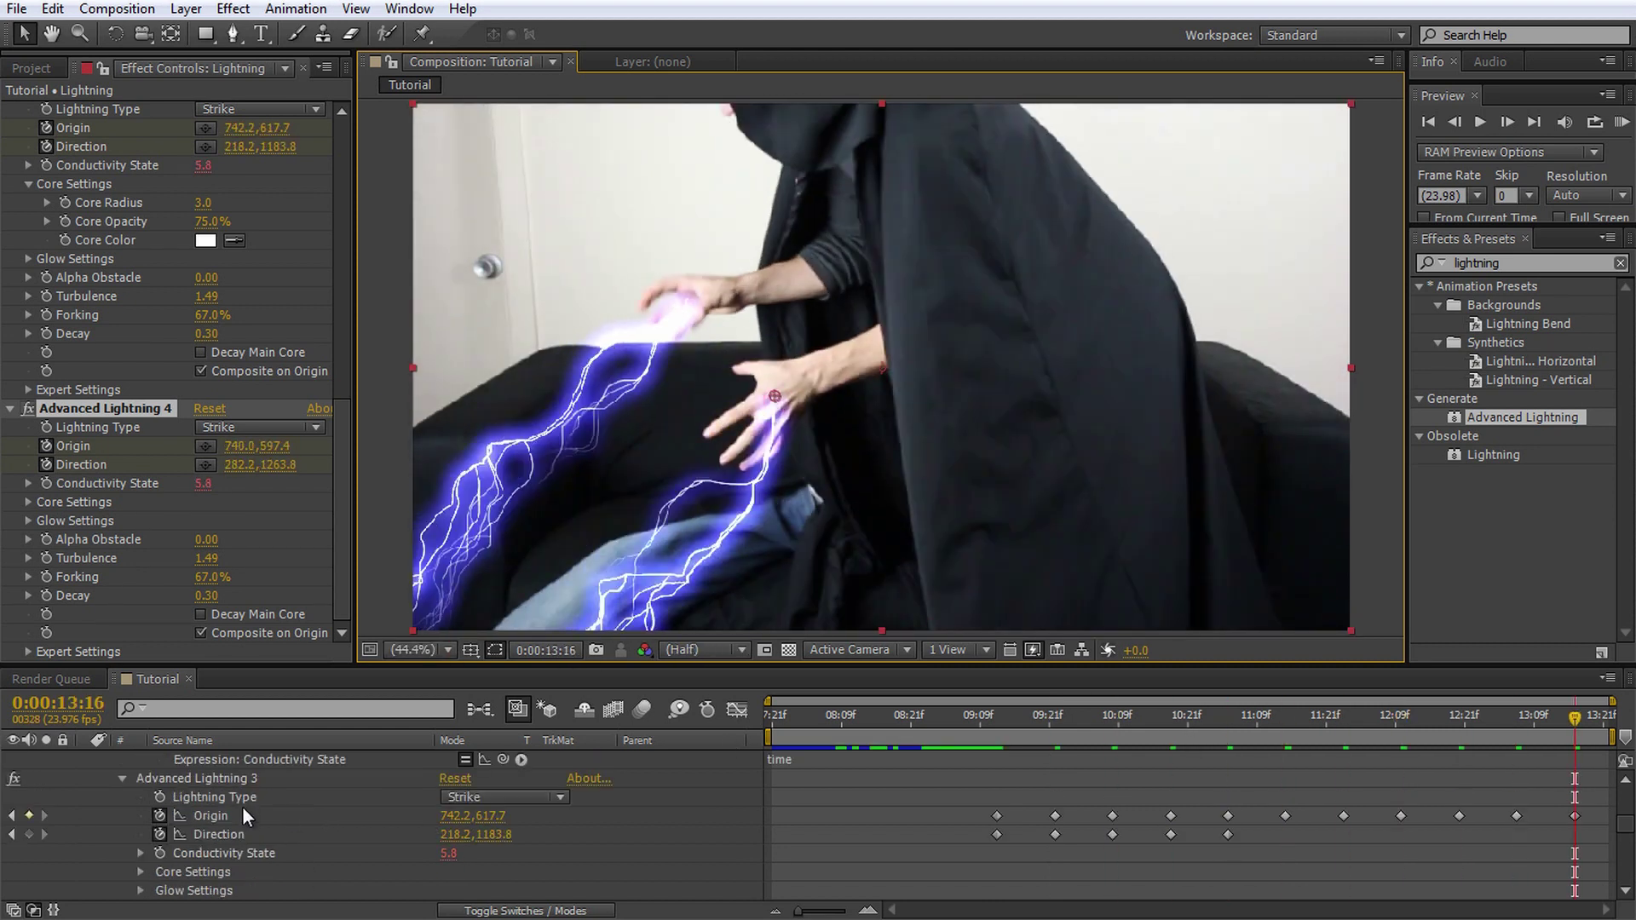
{"action": "scroll", "coordinate": [244, 808], "scroll_direction": "up", "scroll_amount": 5}
{"action": "left_click", "coordinate": [87, 758]}
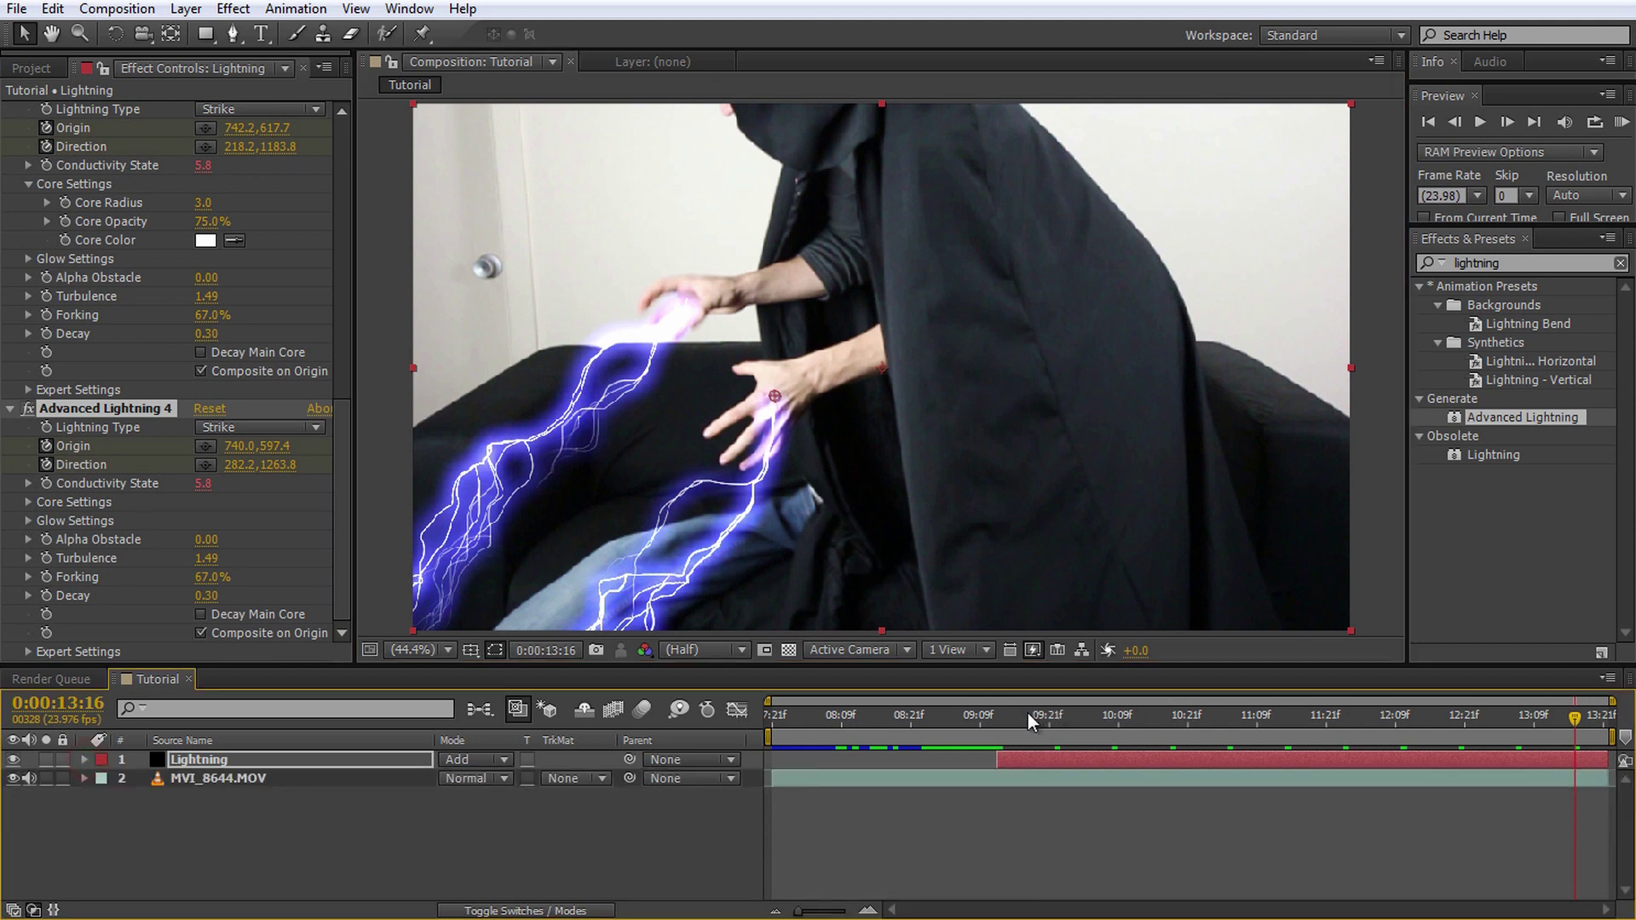
Step: Preview the lightning animation, then scrub back to about 10:05
{"action": "left_click_drag", "start_coordinate": [1027, 713], "coordinate": [984, 719]}
{"action": "left_click", "coordinate": [933, 852]}
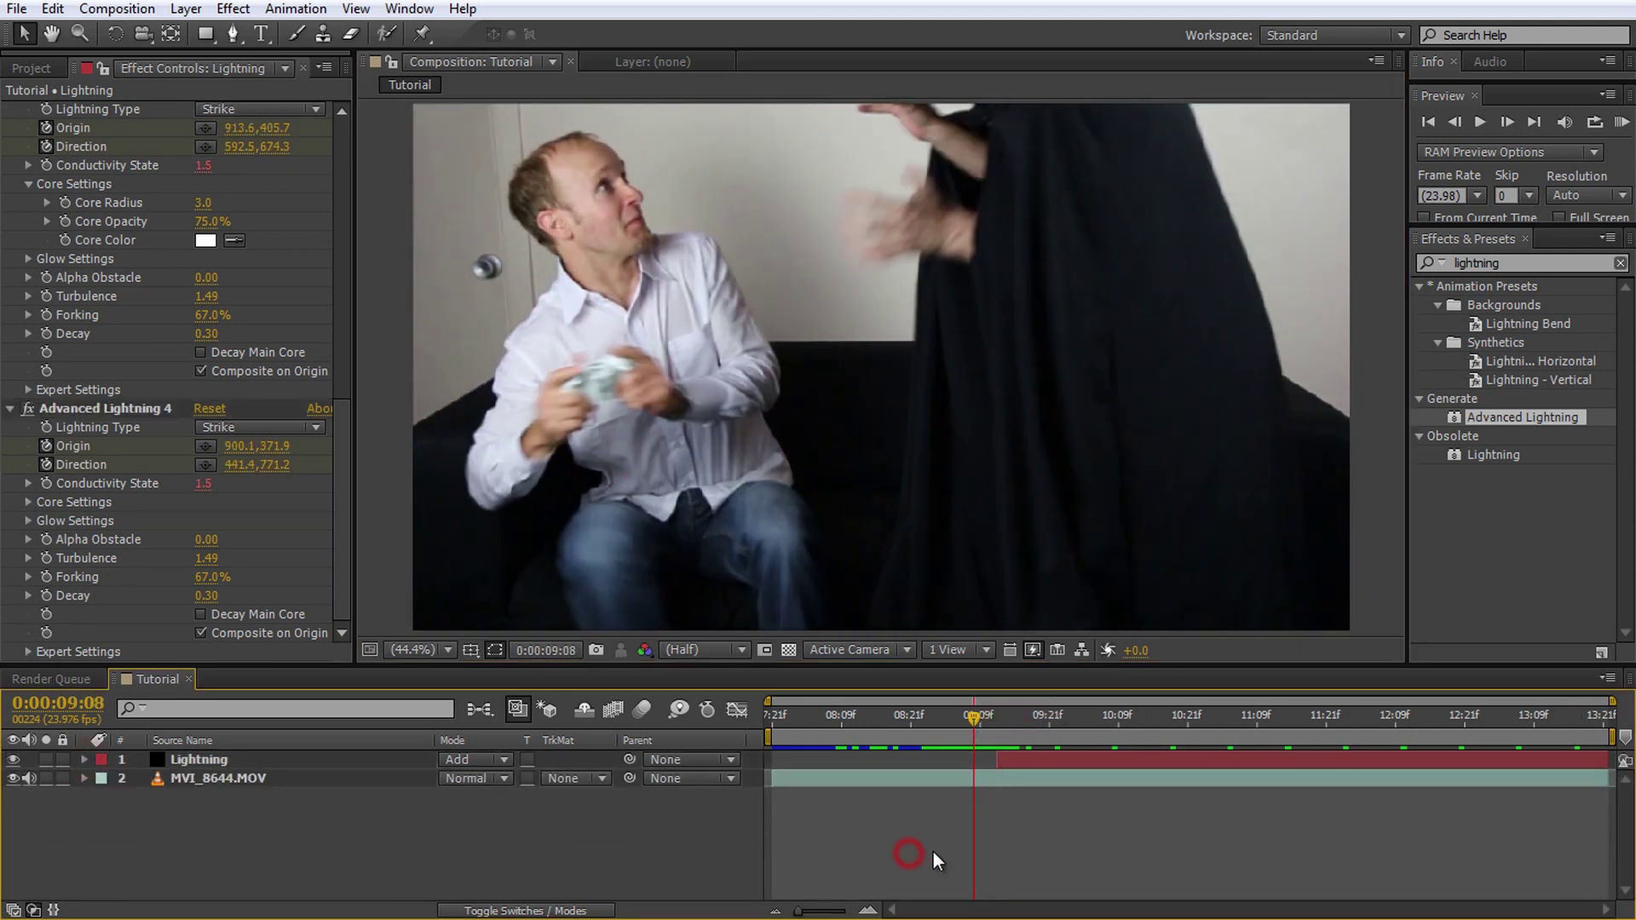
{"action": "key", "text": "space"}
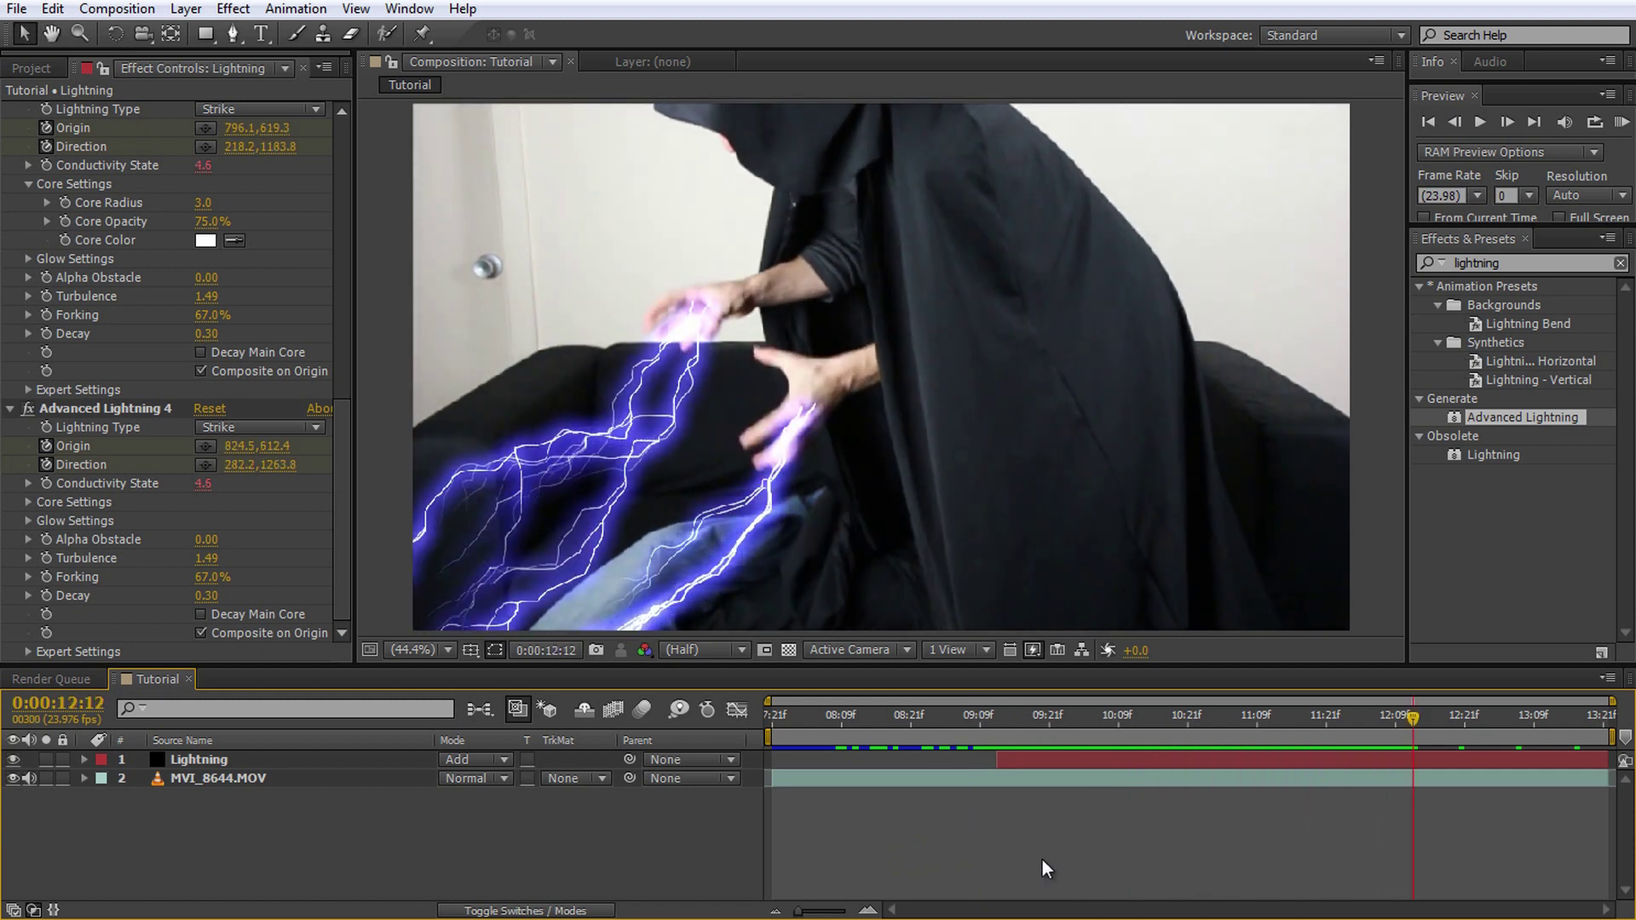
{"action": "left_click_drag", "start_coordinate": [1423, 734], "coordinate": [1089, 738]}
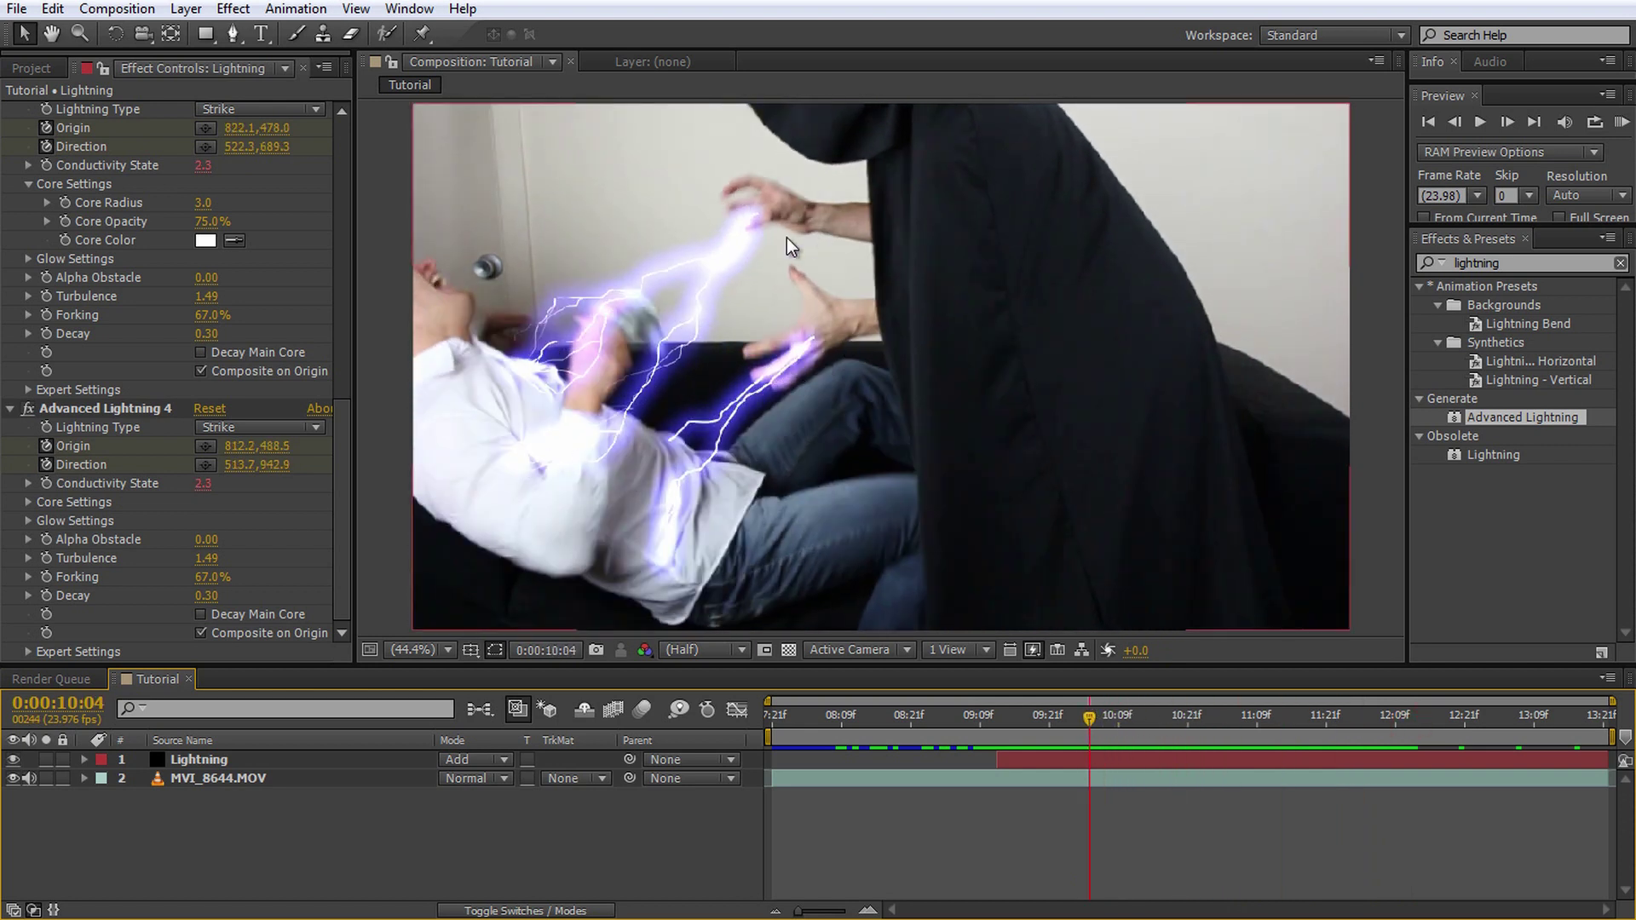
Step: Draw a rectangular mask on the Lightning layer covering the lightning between the two men
{"action": "left_click", "coordinate": [238, 758]}
{"action": "left_click", "coordinate": [206, 33]}
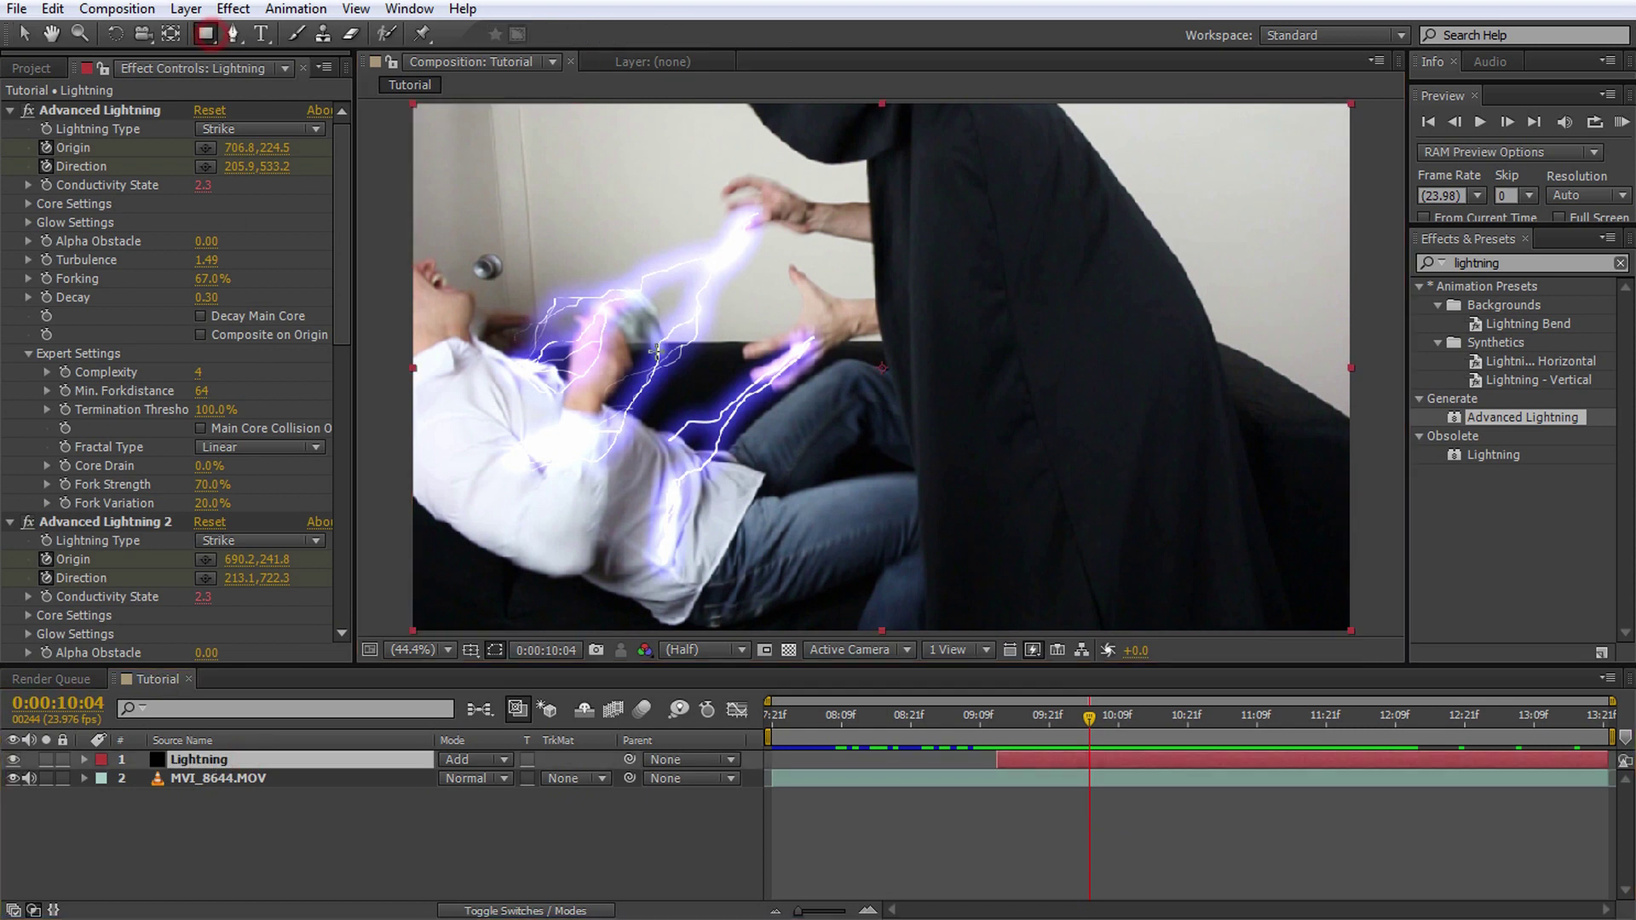
{"action": "mouse_move", "coordinate": [506, 276]}
{"action": "left_mouse_down"}
{"action": "mouse_move", "coordinate": [912, 412]}
{"action": "mouse_move", "coordinate": [941, 400]}
{"action": "left_mouse_up"}
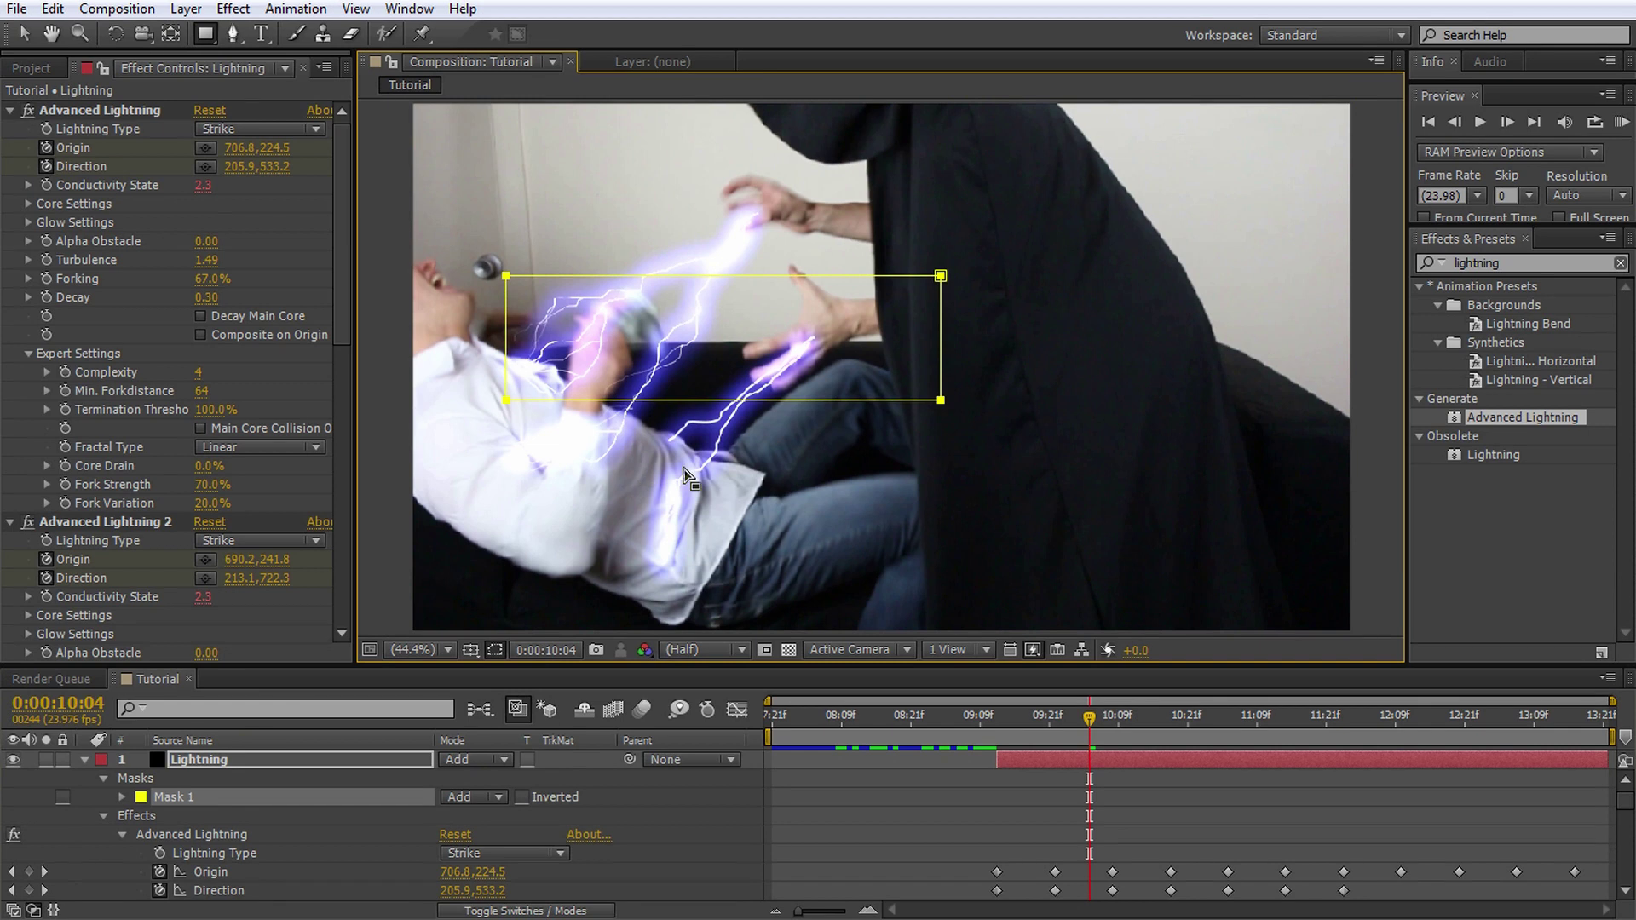
Step: Undo the rectangle mask and pre-compose the Lightning layer into Lightning Comp, moving all attributes
{"action": "key", "text": "ctrl+z"}
{"action": "right_click", "coordinate": [248, 757]}
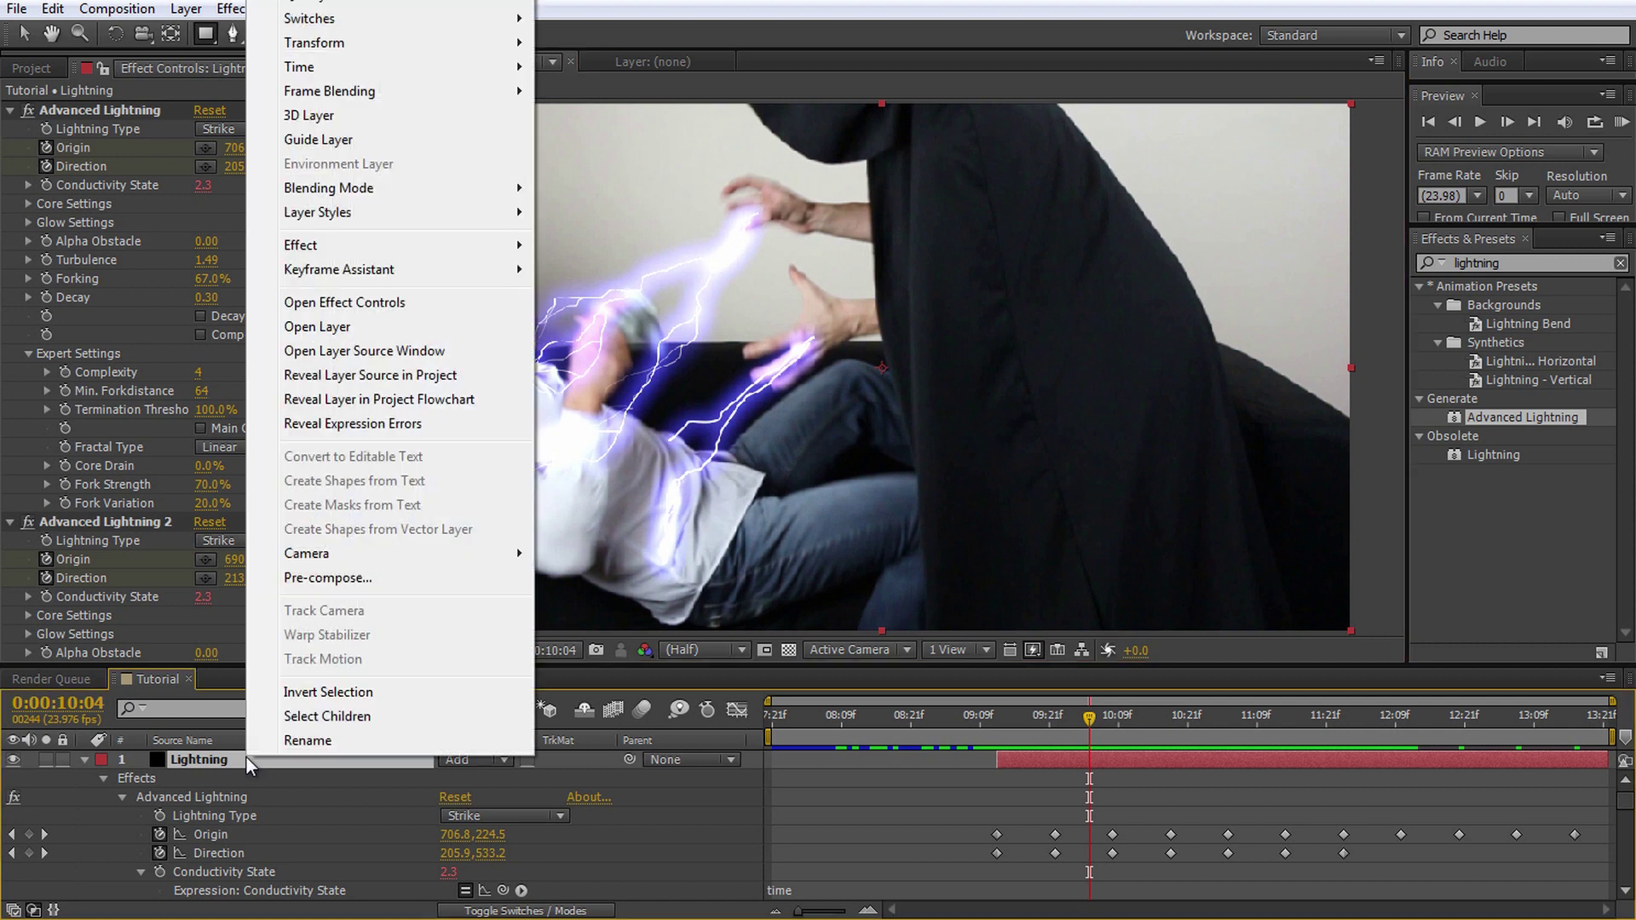
{"action": "left_click", "coordinate": [344, 579]}
{"action": "type", "text": "Lightning Comp"}
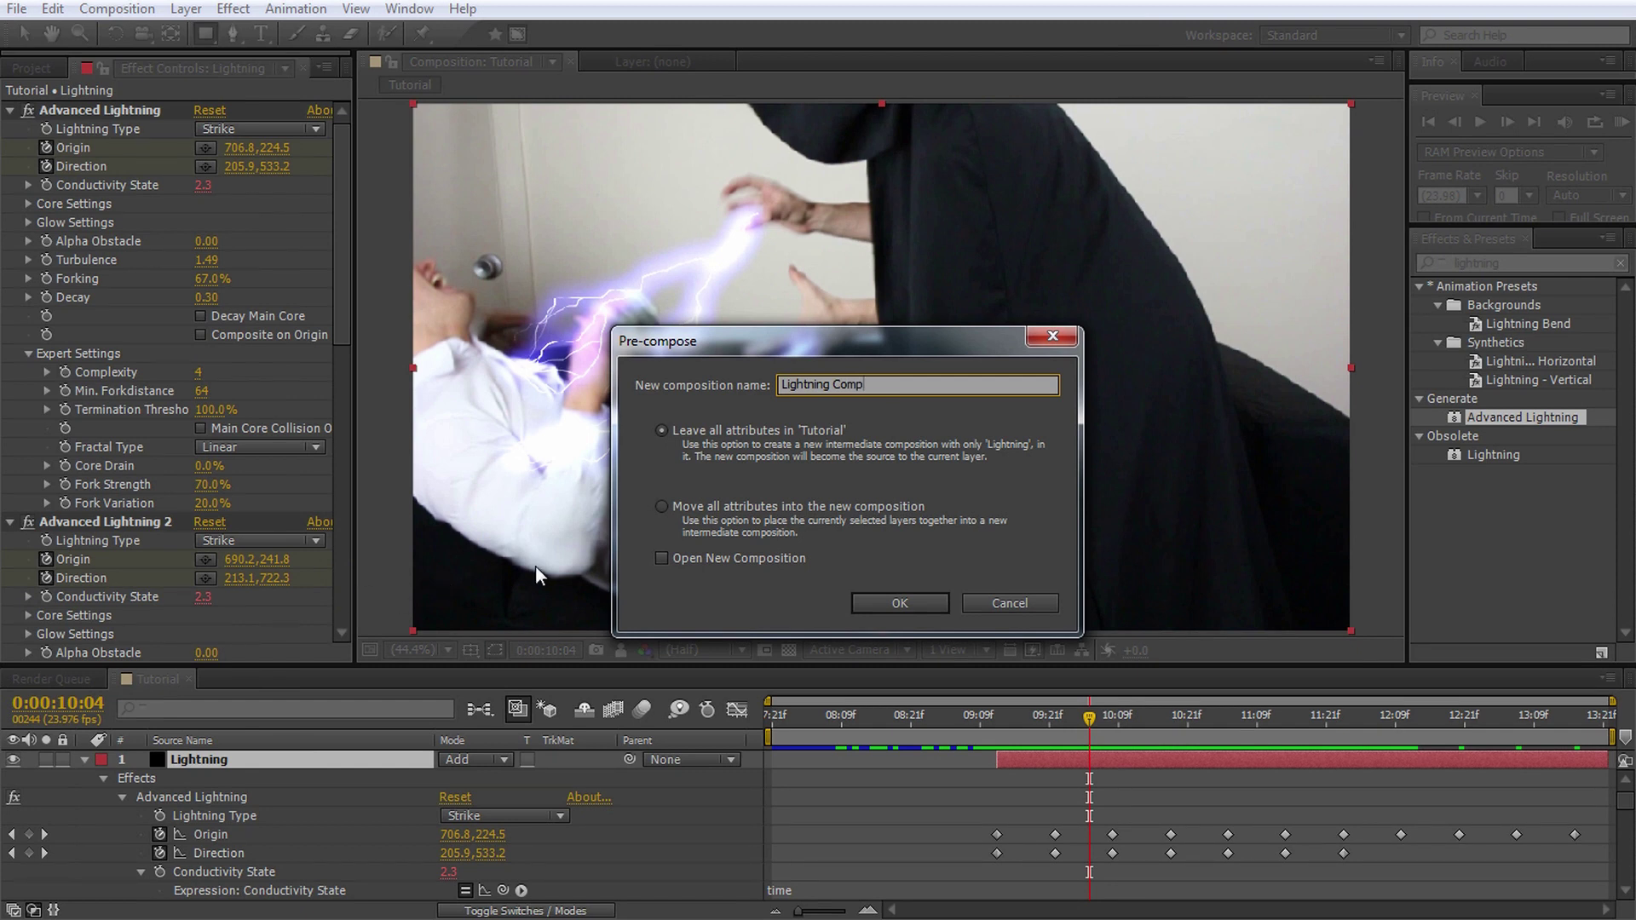
{"action": "left_click", "coordinate": [662, 509]}
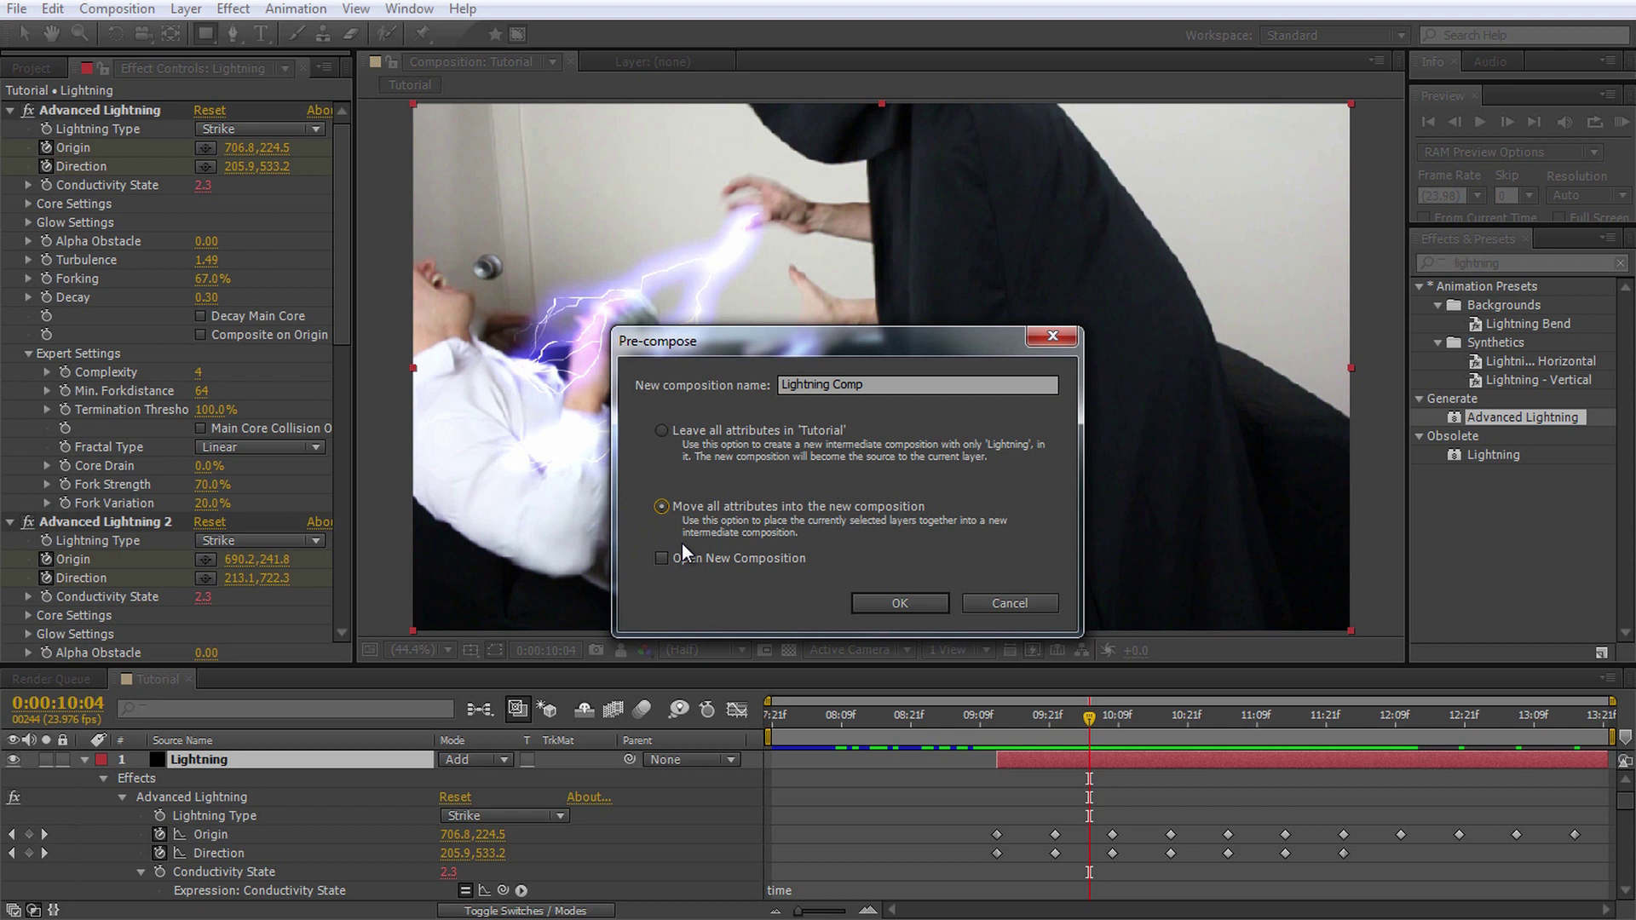
{"action": "left_click", "coordinate": [873, 600]}
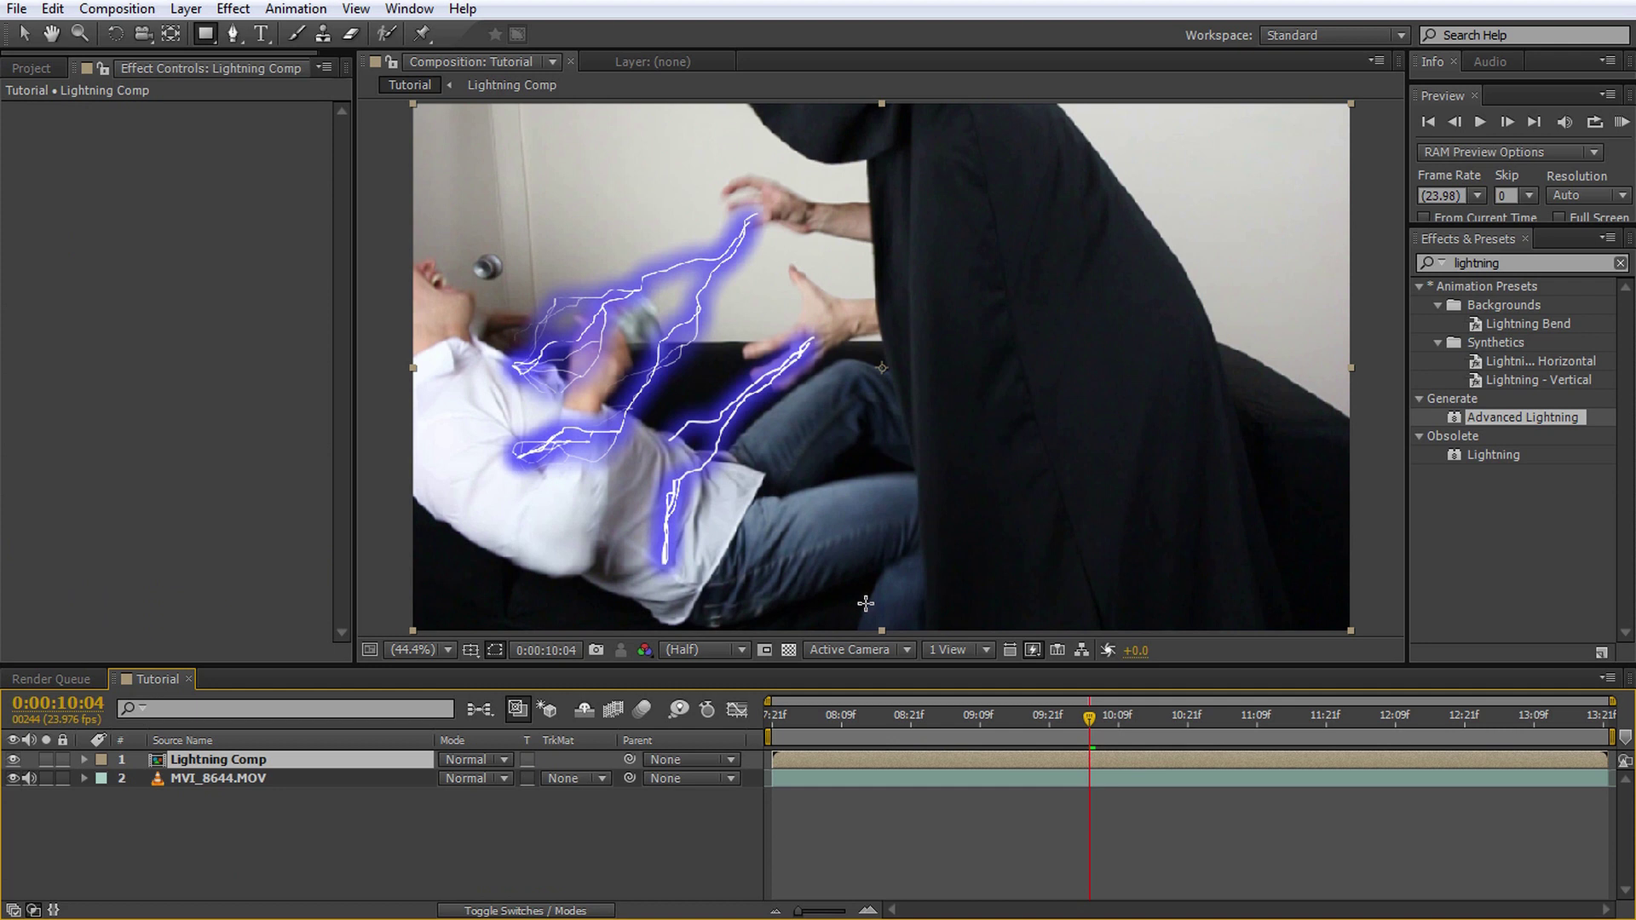
Step: Set Lightning Comp's blend mode to Add, then draw a test rectangle mask and undo it
{"action": "left_click", "coordinate": [500, 760]}
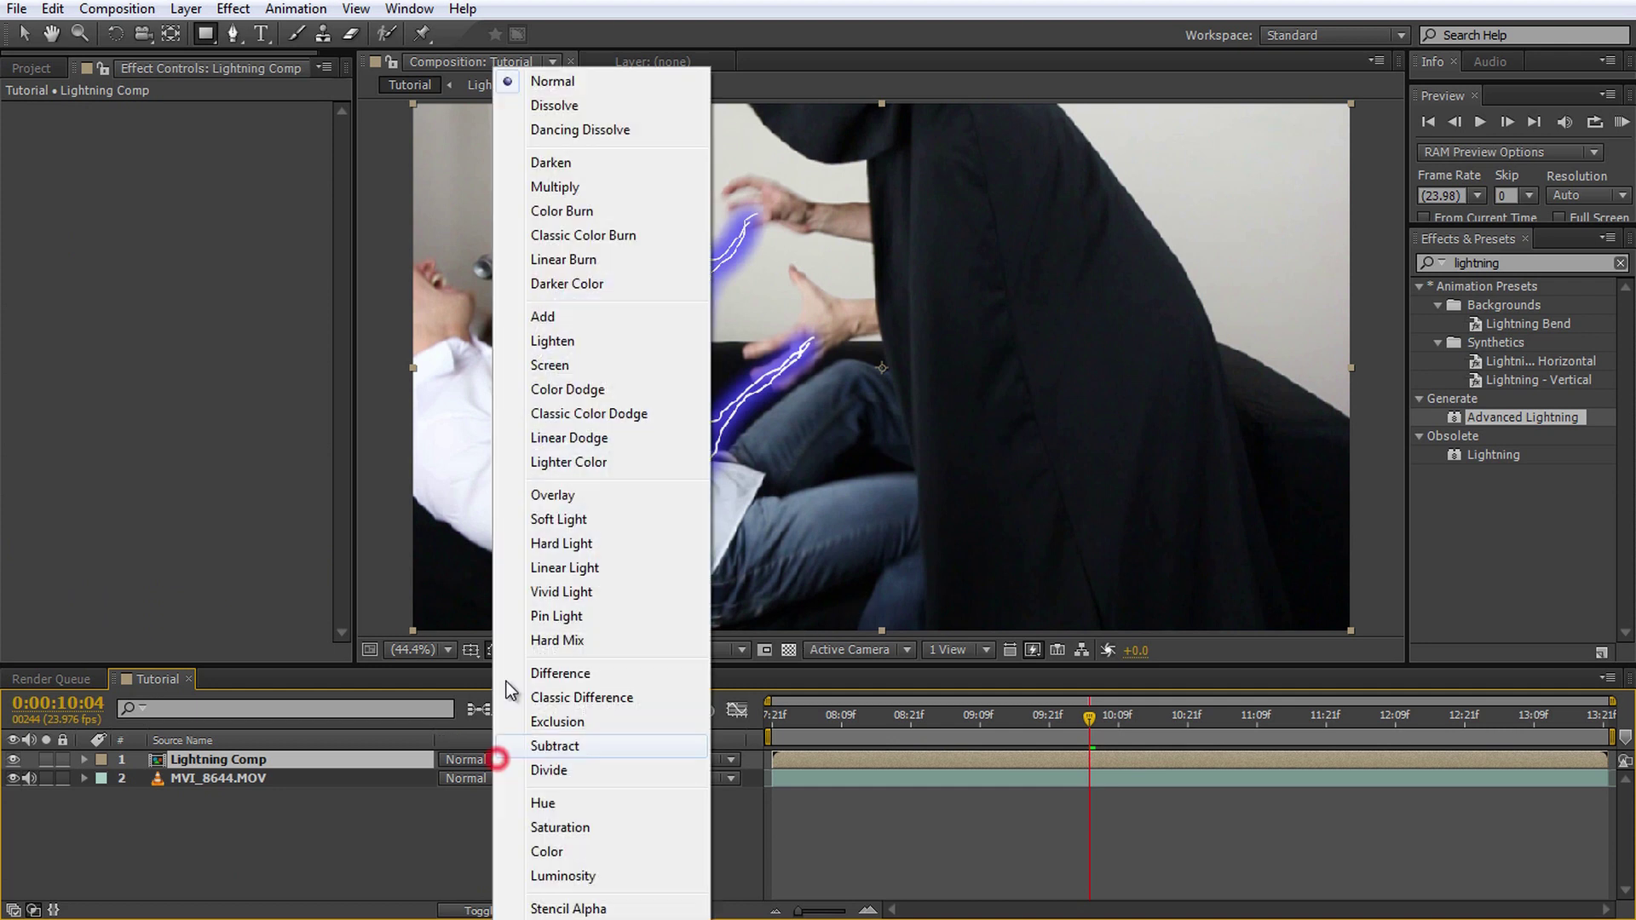
{"action": "left_click", "coordinate": [564, 322]}
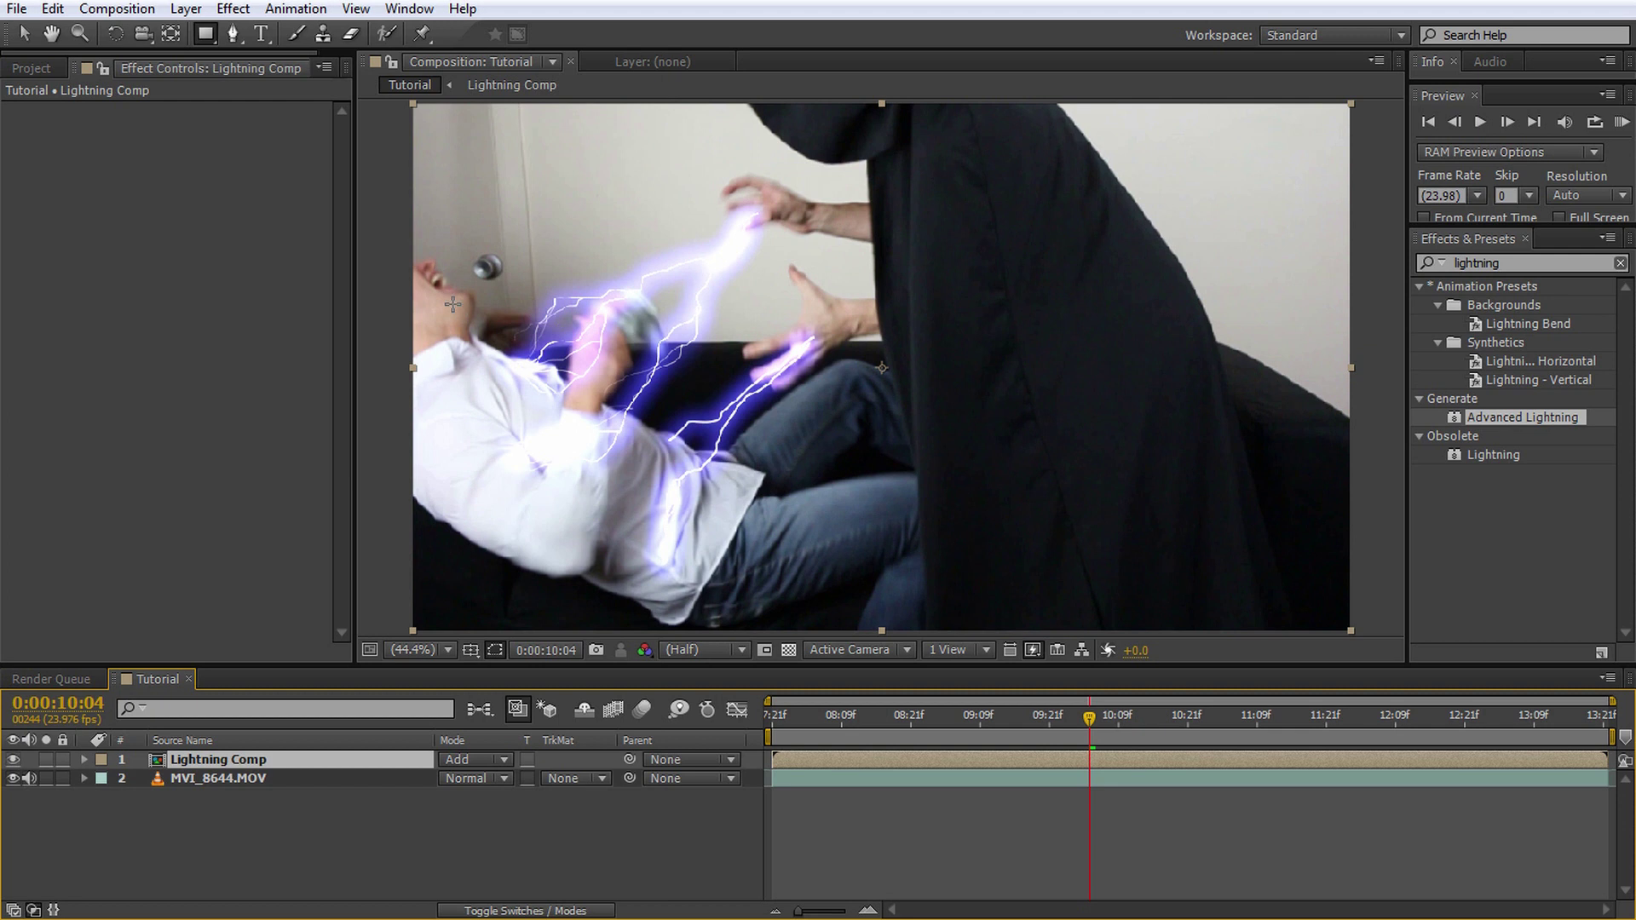
{"action": "mouse_move", "coordinate": [452, 305]}
{"action": "left_mouse_down"}
{"action": "mouse_move", "coordinate": [588, 307]}
{"action": "mouse_move", "coordinate": [880, 457]}
{"action": "mouse_move", "coordinate": [898, 522]}
{"action": "mouse_move", "coordinate": [950, 245]}
{"action": "mouse_move", "coordinate": [895, 493]}
{"action": "mouse_move", "coordinate": [947, 454]}
{"action": "left_mouse_up"}
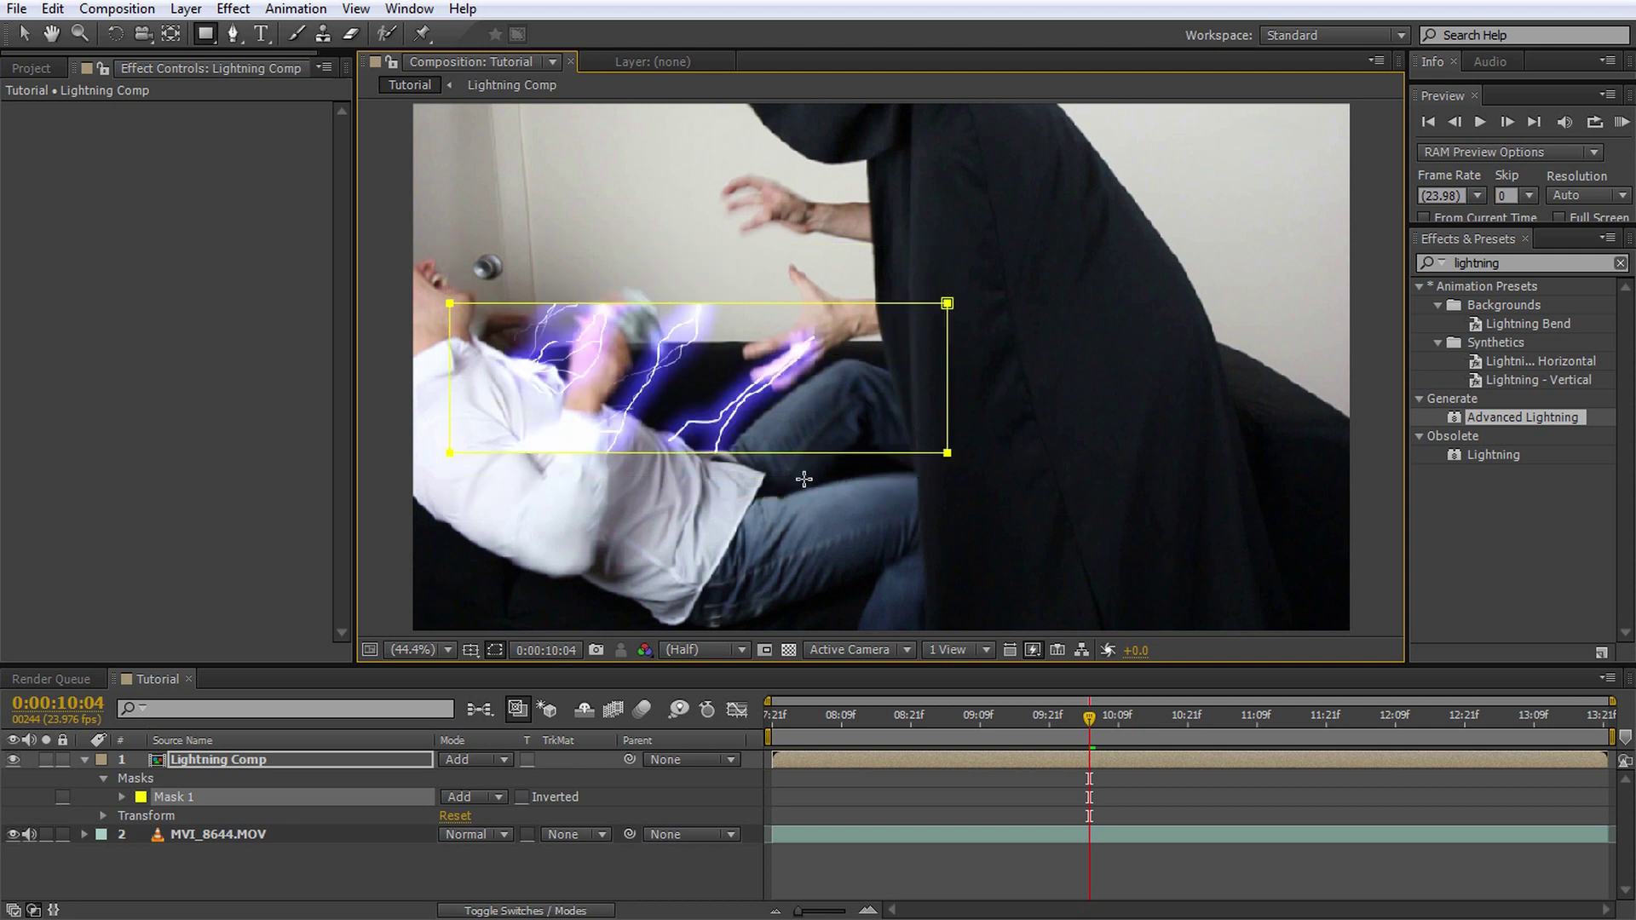
{"action": "key", "text": "ctrl+z"}
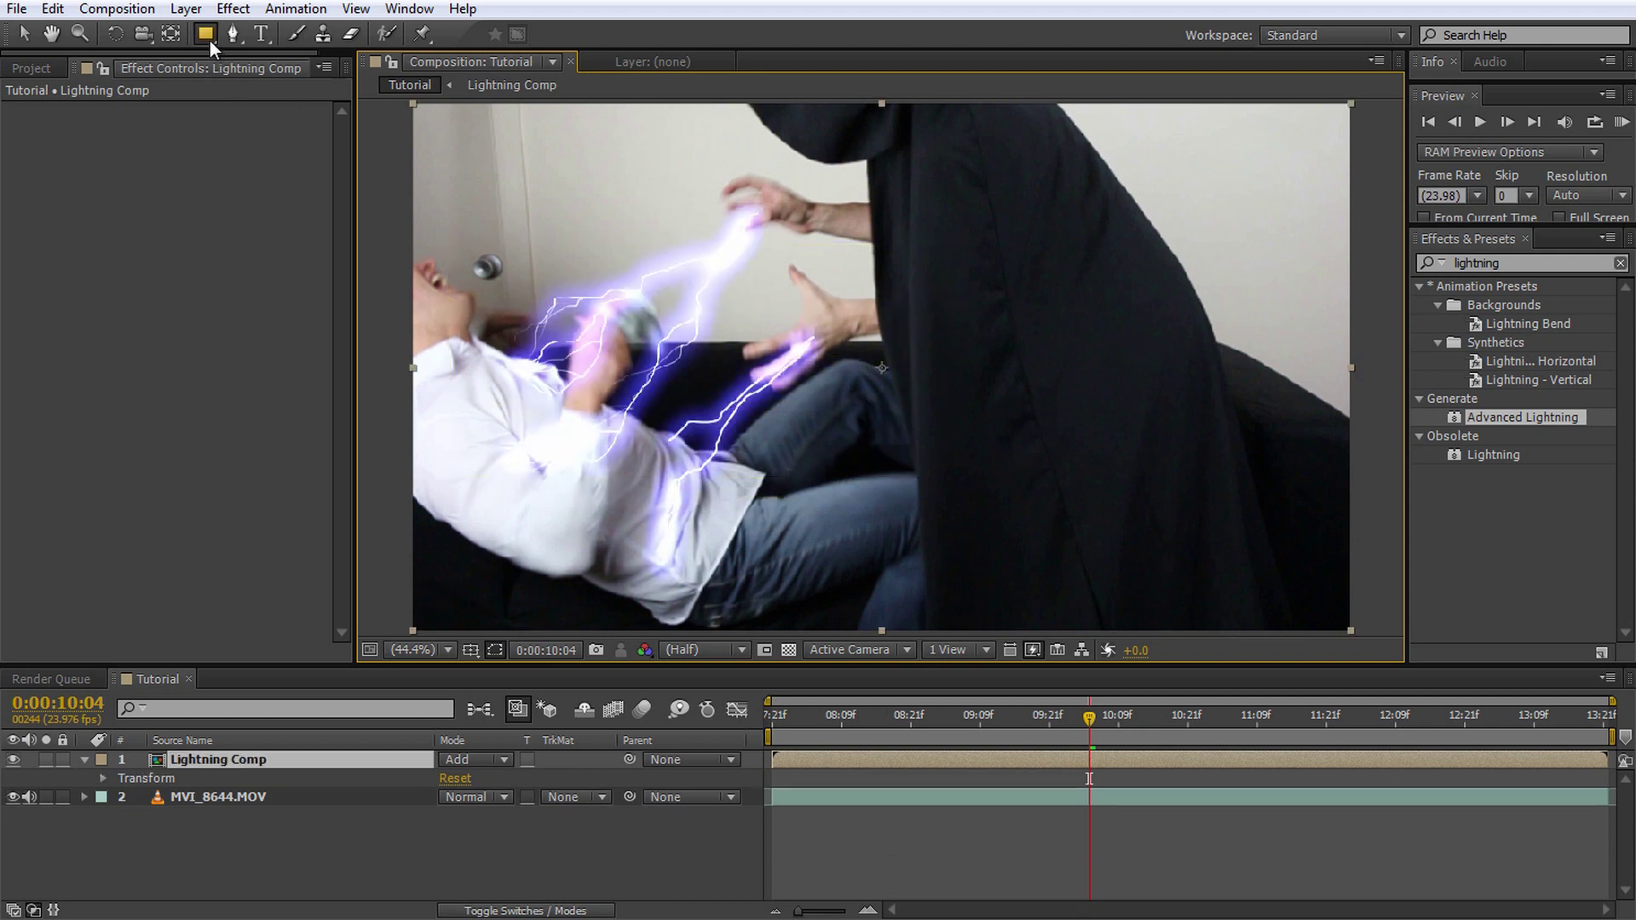
{"action": "left_click_drag", "start_coordinate": [210, 39], "coordinate": [286, 80]}
Step: Draw an ellipse mask around the hooded man's raised hand and set it to Subtract
{"action": "left_click_drag", "start_coordinate": [757, 189], "coordinate": [793, 218]}
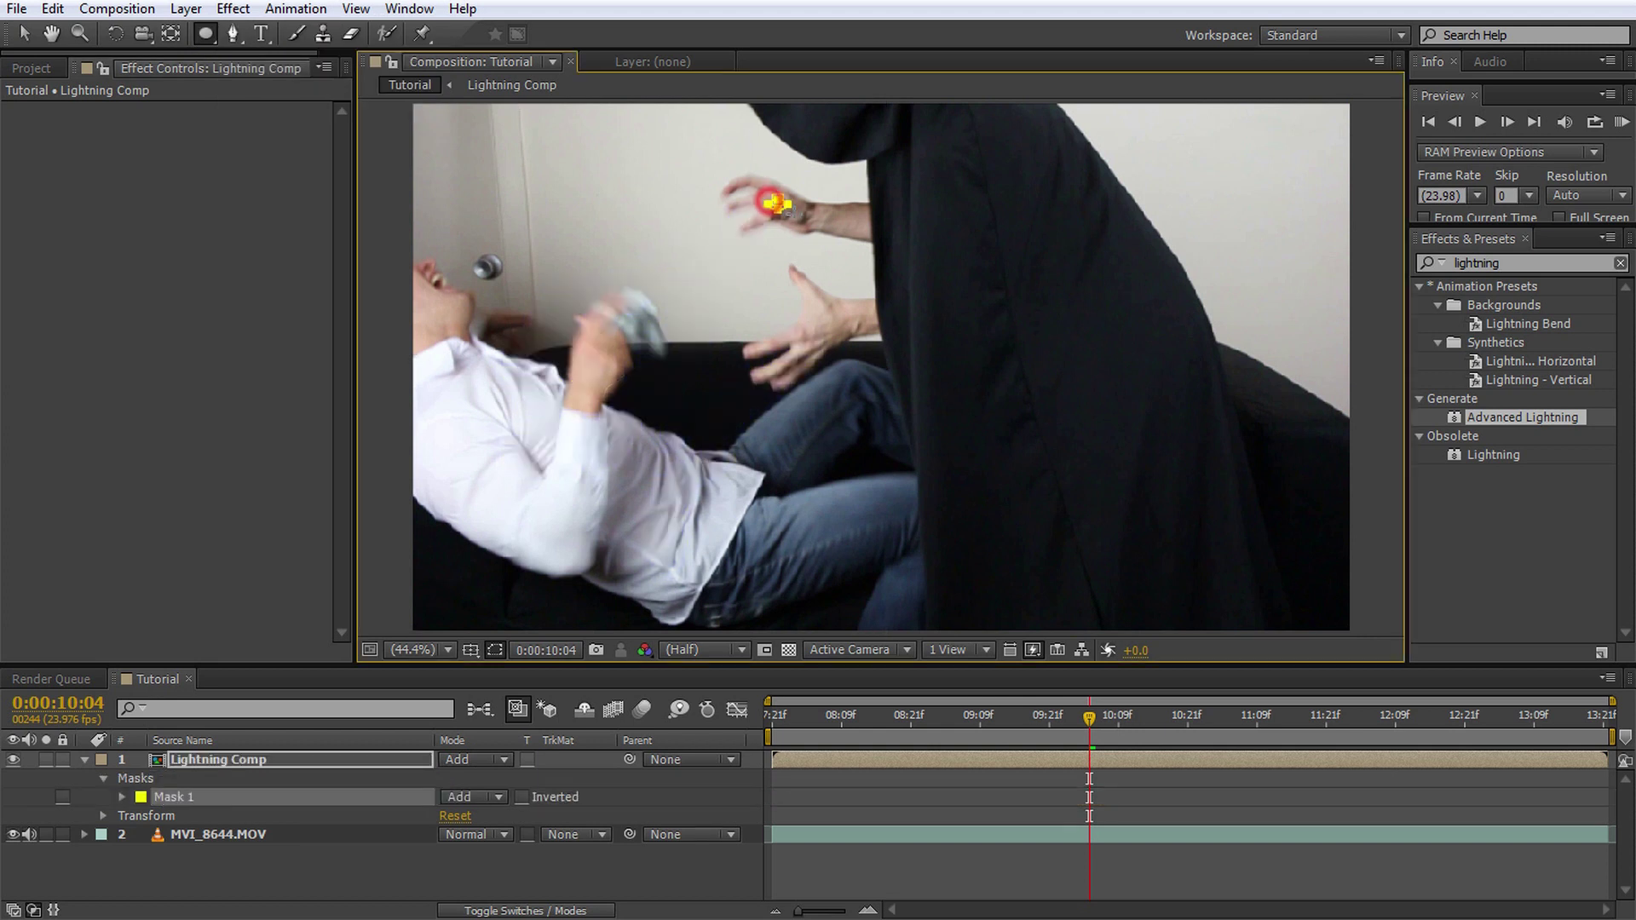
{"action": "left_click_drag", "start_coordinate": [731, 162], "coordinate": [808, 237]}
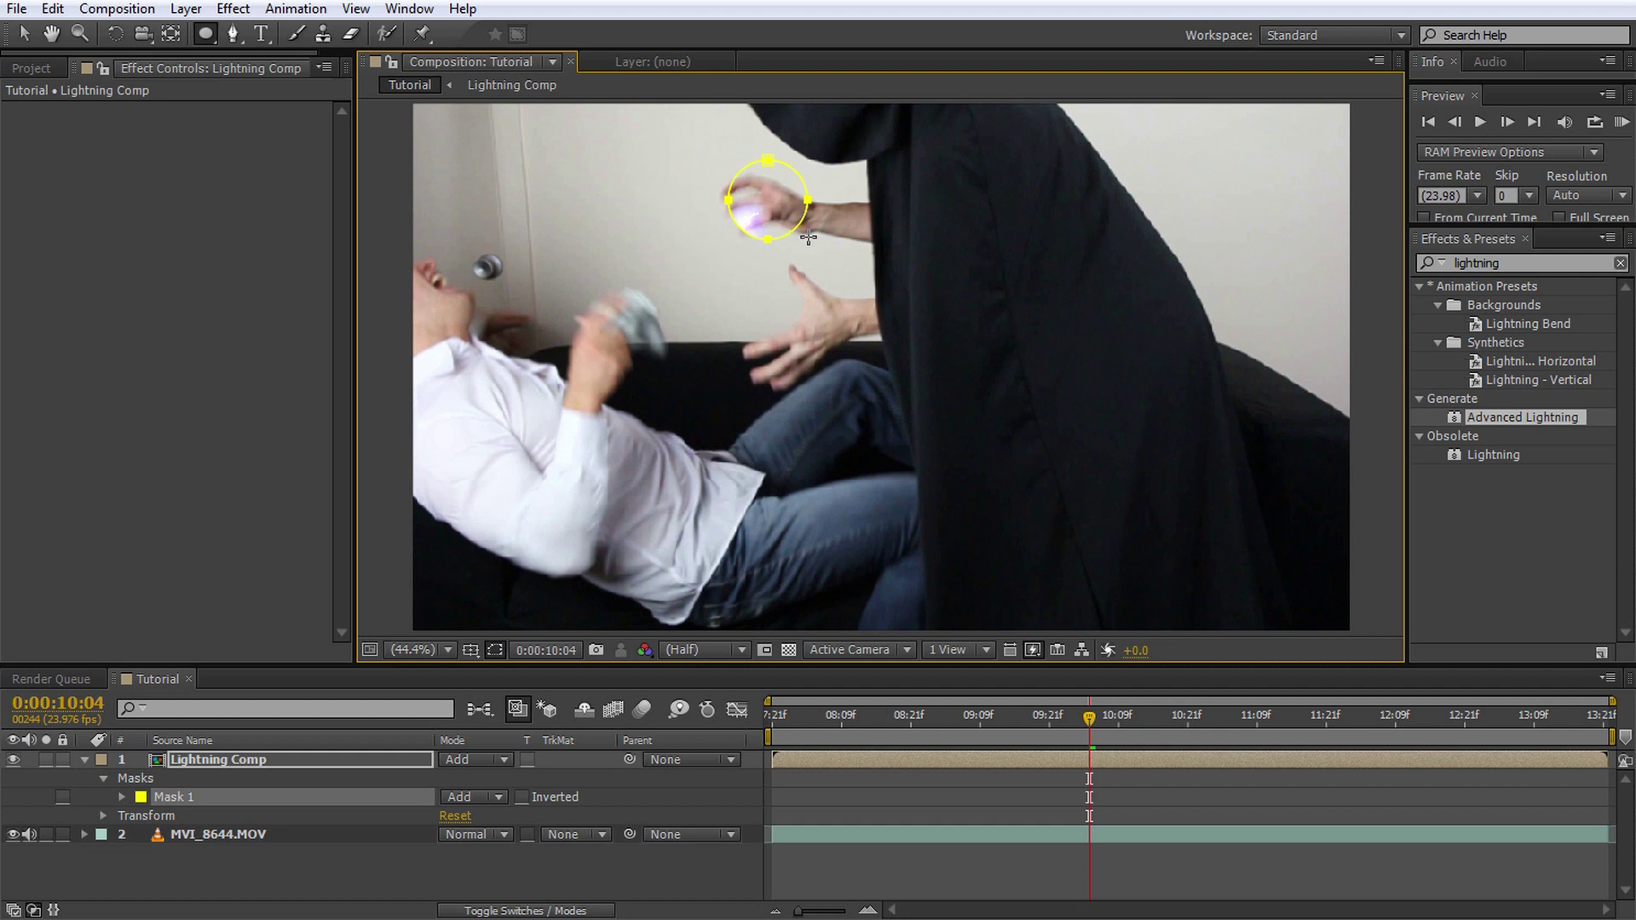
{"action": "left_click", "coordinate": [496, 798]}
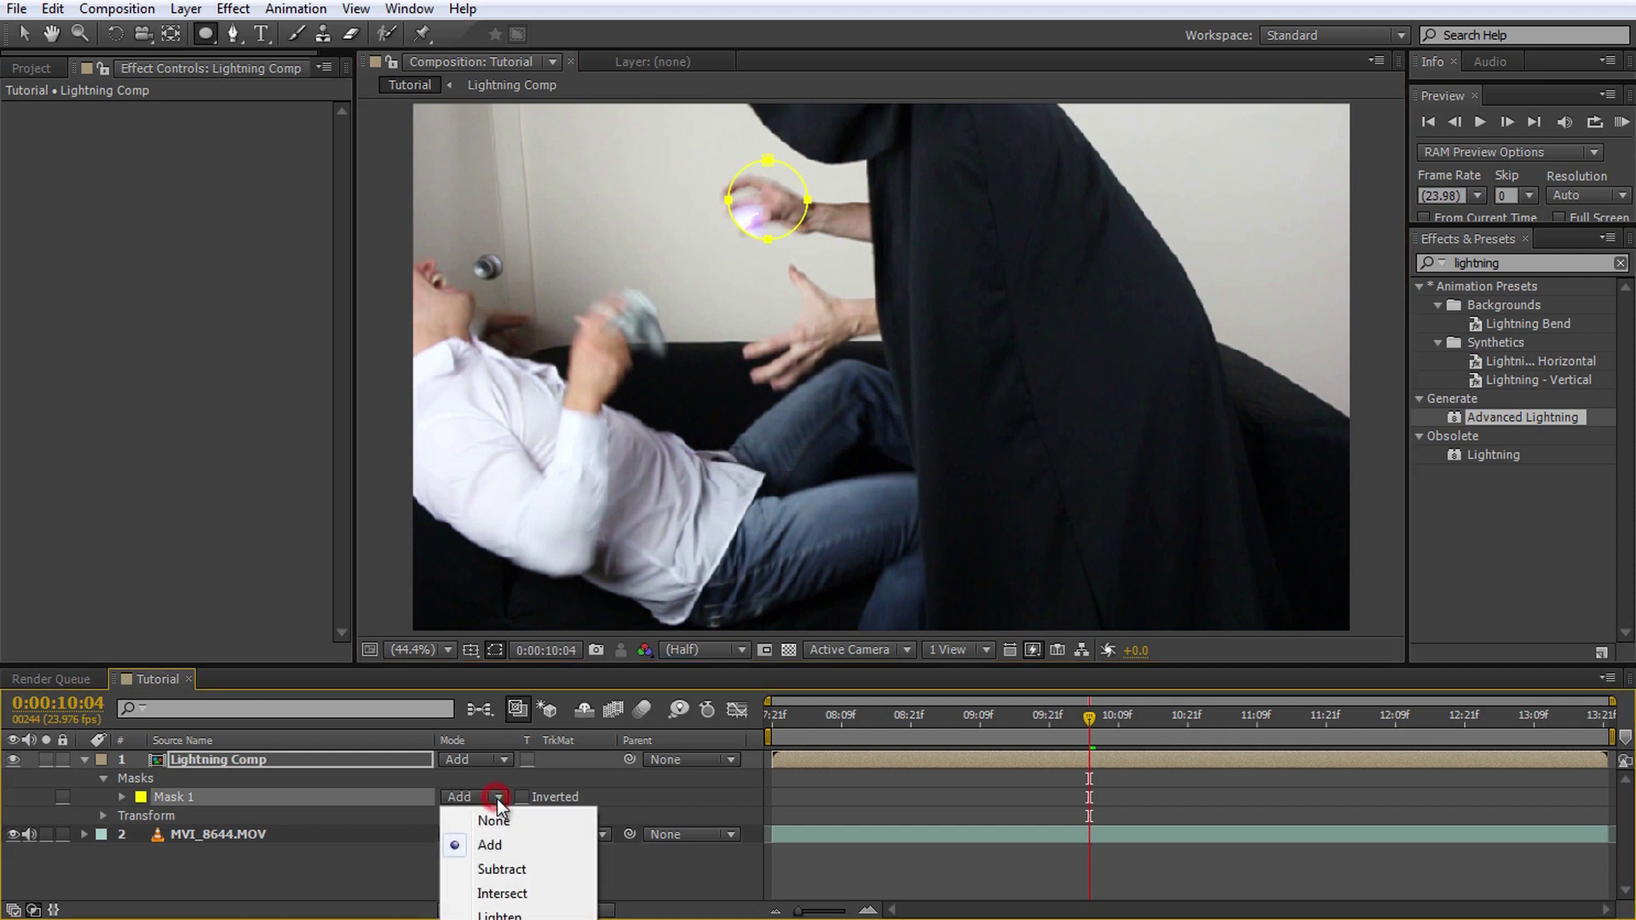
{"action": "left_click", "coordinate": [492, 869]}
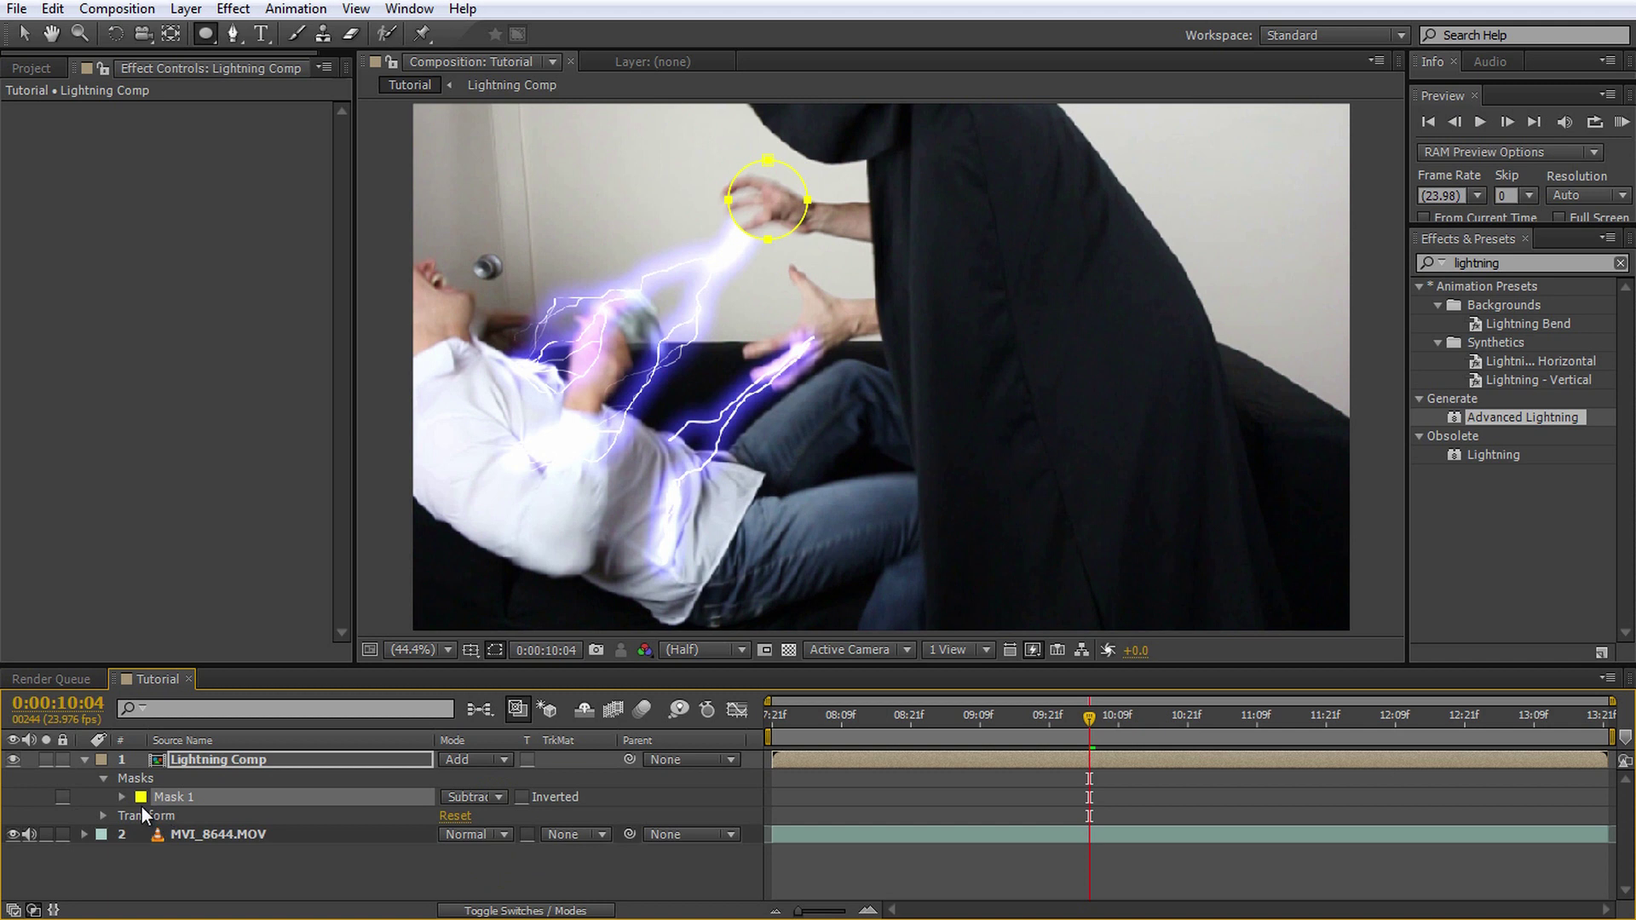
Step: Feather Mask 1 by 52 pixels and set a Mask Path keyframe at 0:00:10:04
{"action": "left_click", "coordinate": [121, 797]}
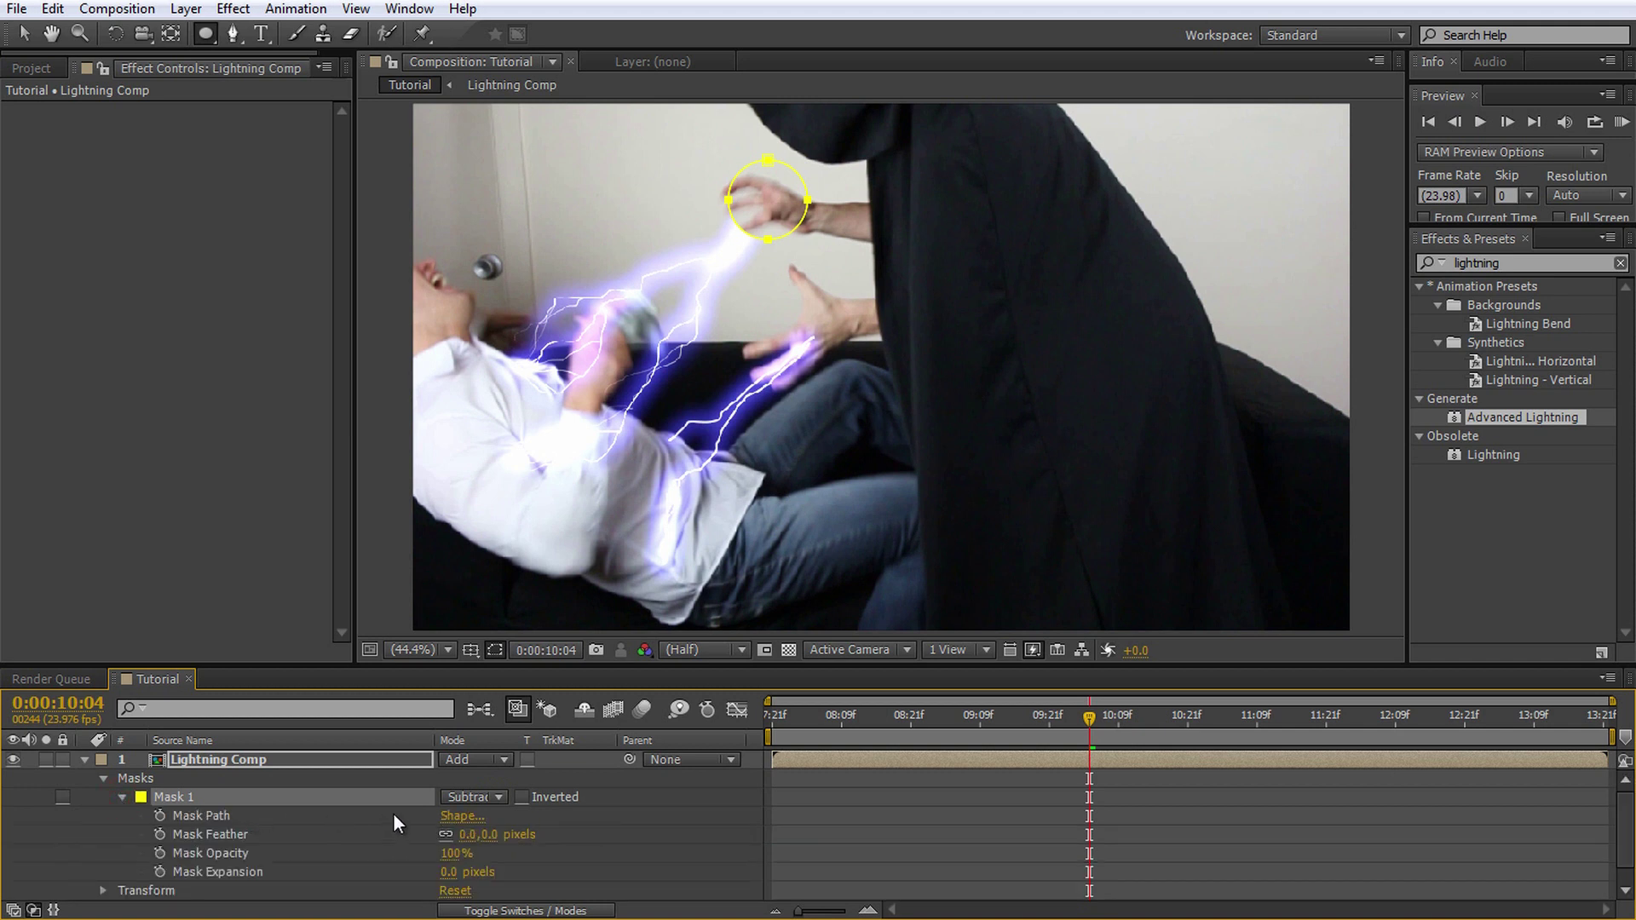
{"action": "left_click_drag", "start_coordinate": [468, 836], "coordinate": [499, 829]}
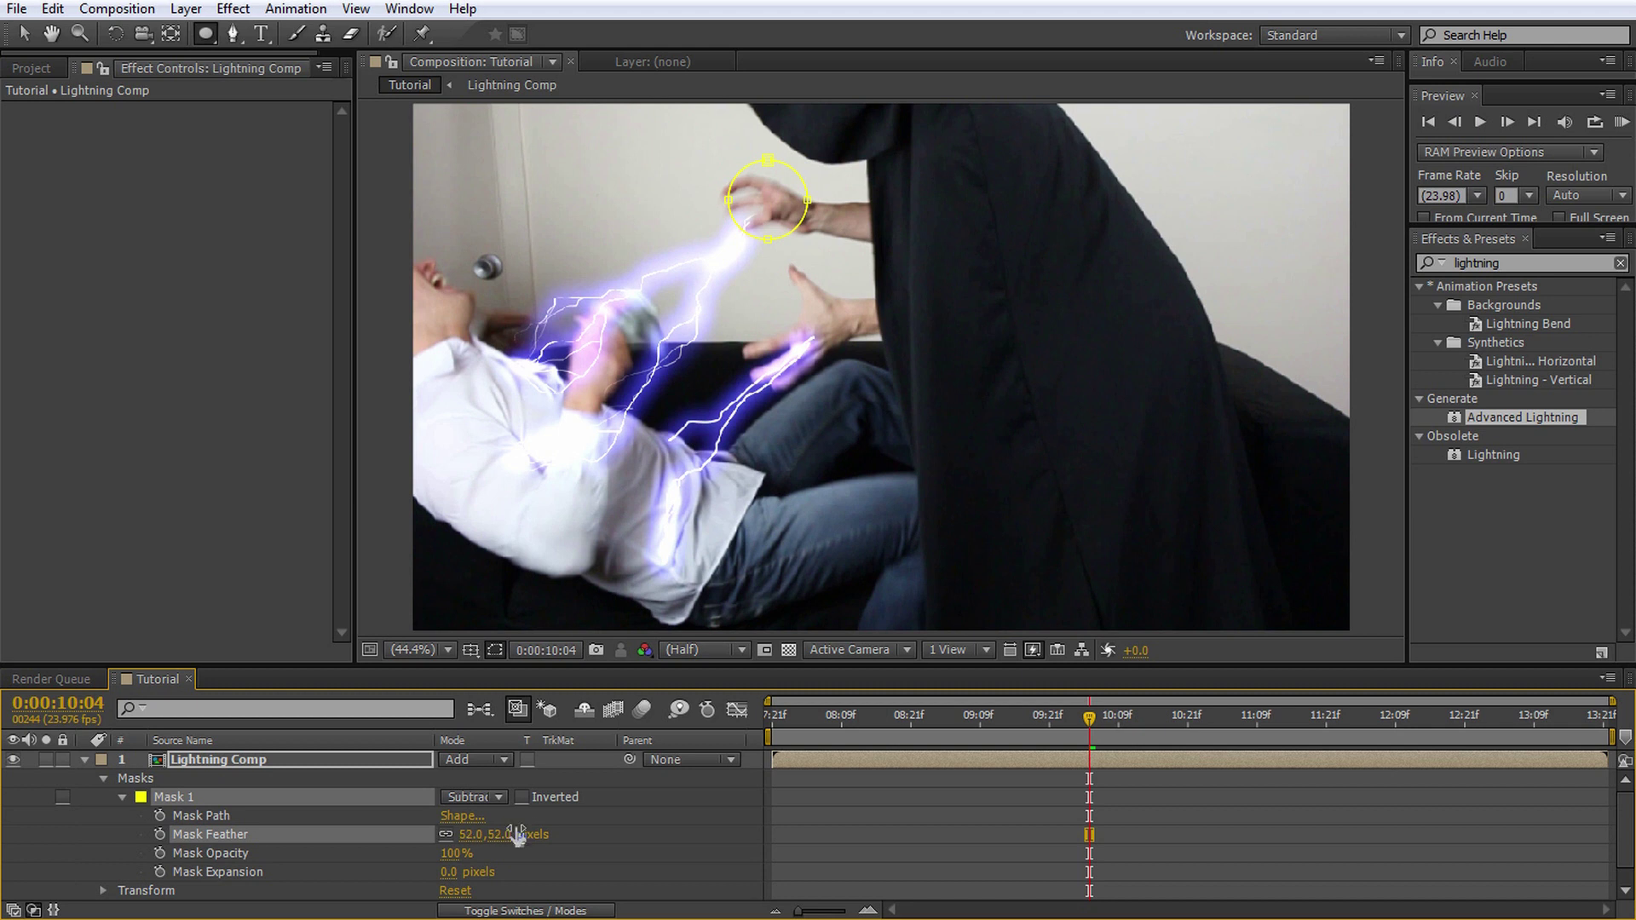
{"action": "left_click", "coordinate": [160, 815]}
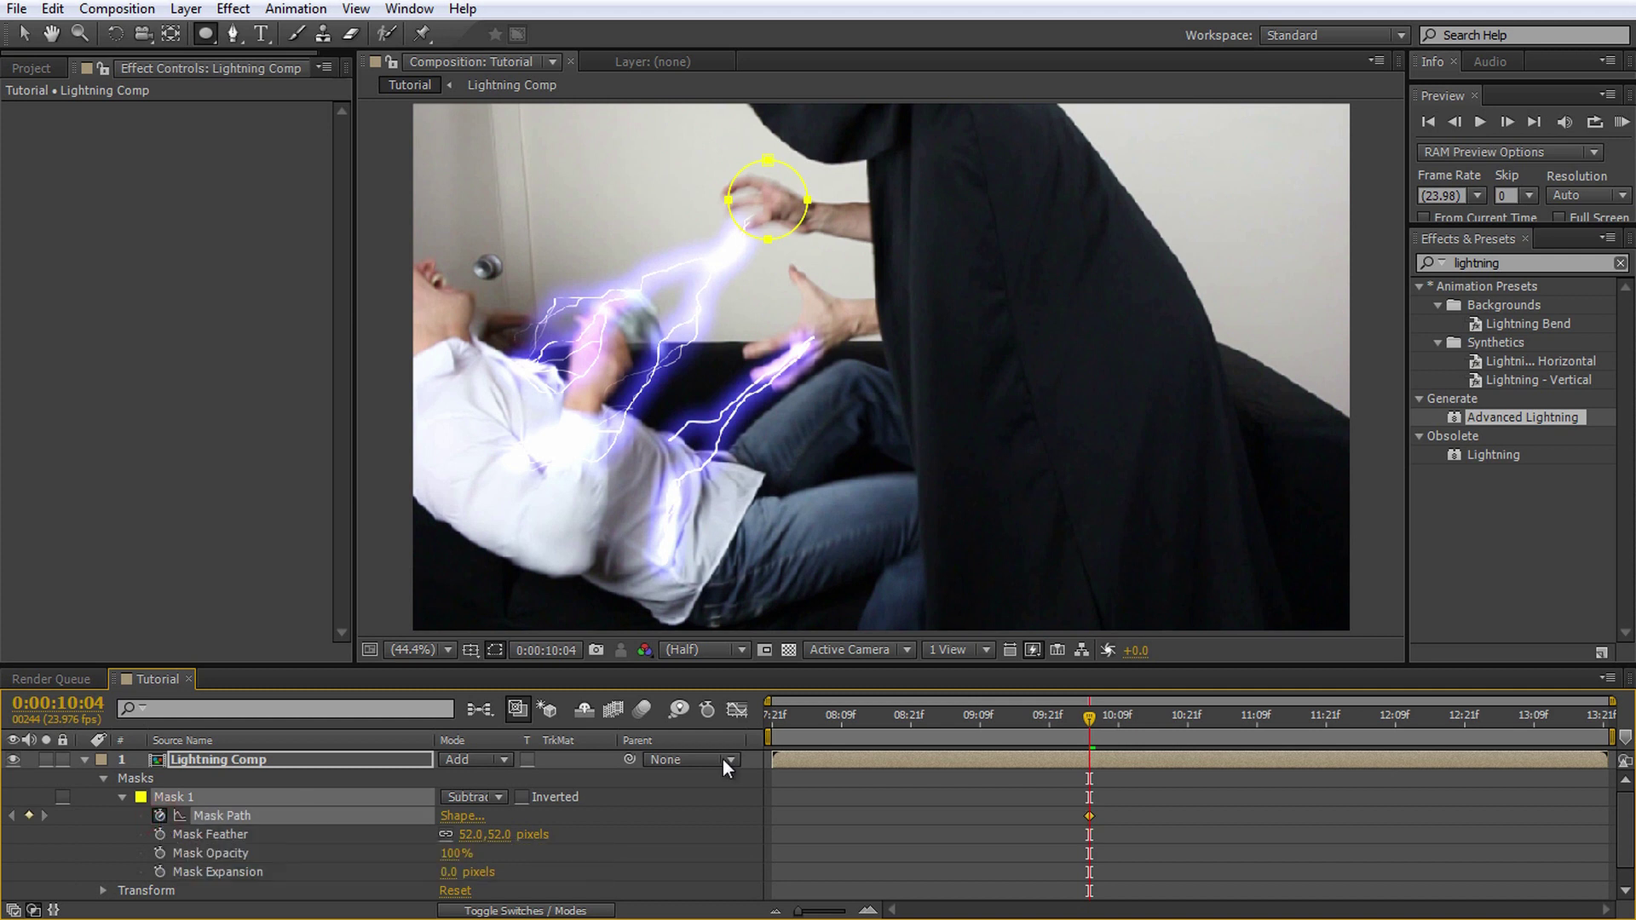
Step: Keyframe Mask 1 onto the raised hand every 10 frames through 13:16, then duplicate it
{"action": "left_click_drag", "start_coordinate": [1092, 718], "coordinate": [995, 737]}
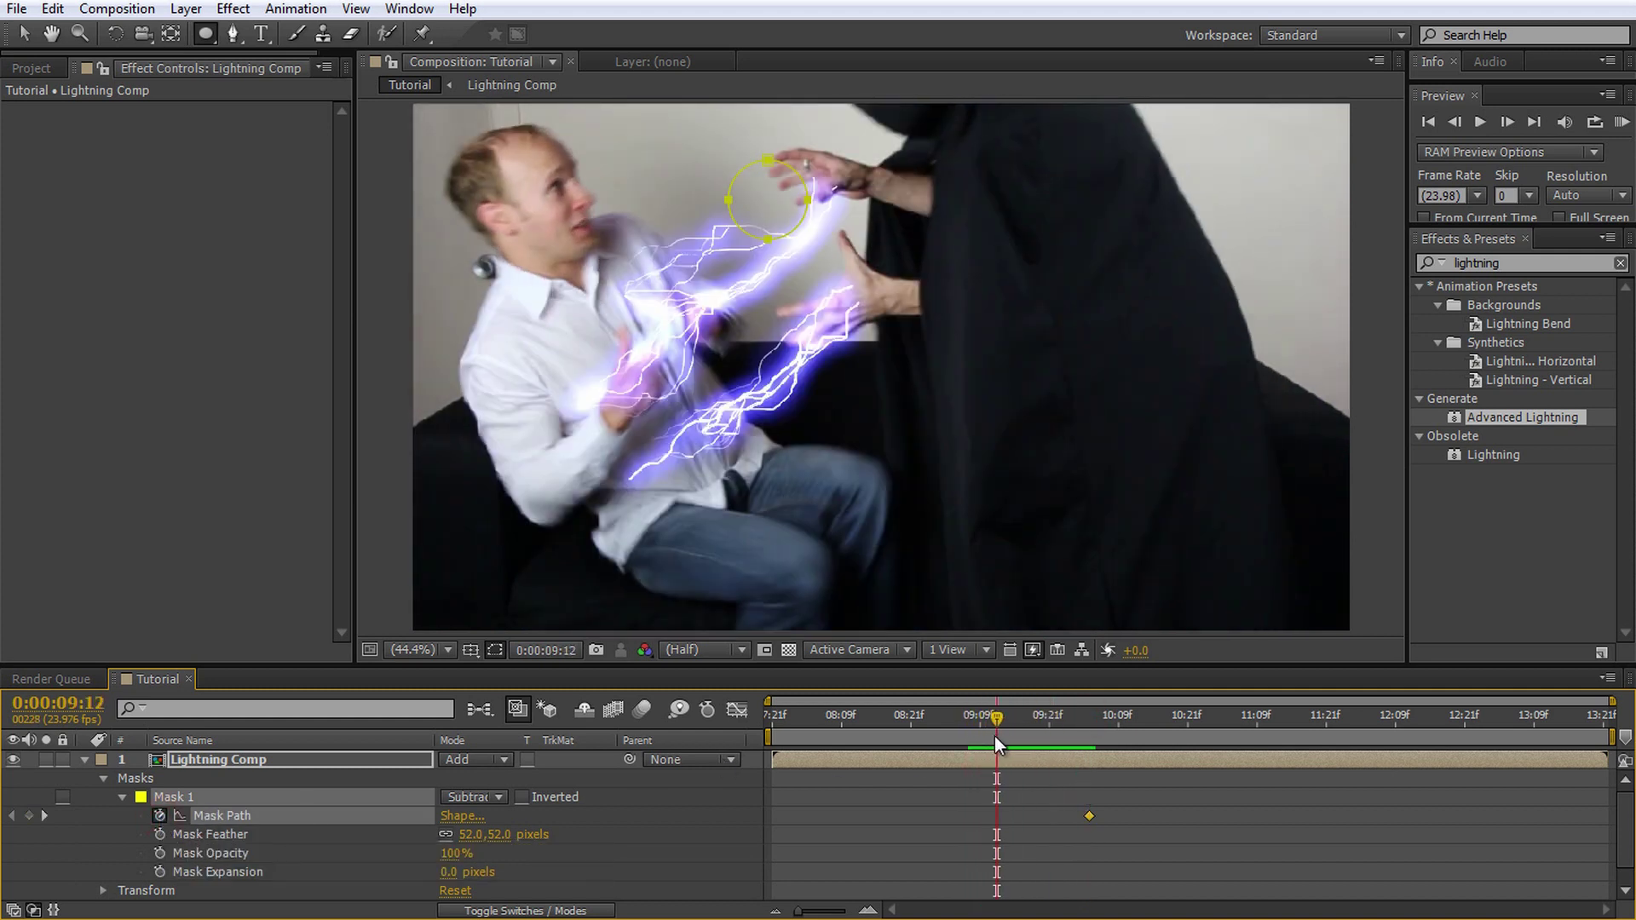
{"action": "left_click", "coordinate": [11, 30]}
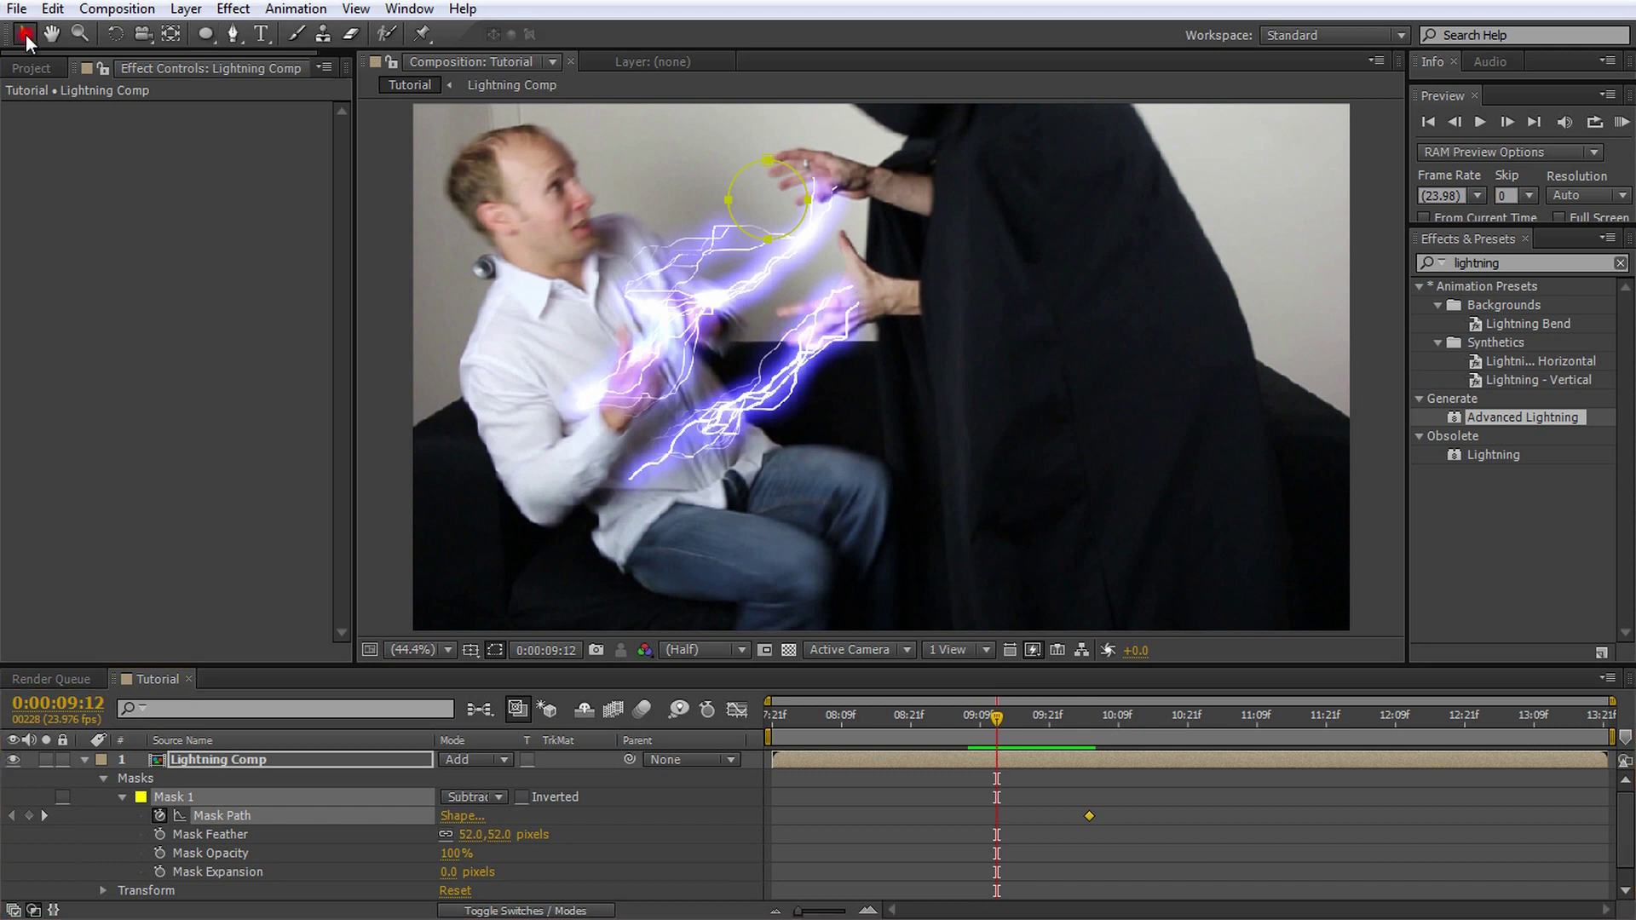
{"action": "double_click", "coordinate": [797, 228]}
{"action": "left_click_drag", "start_coordinate": [797, 227], "coordinate": [836, 196]}
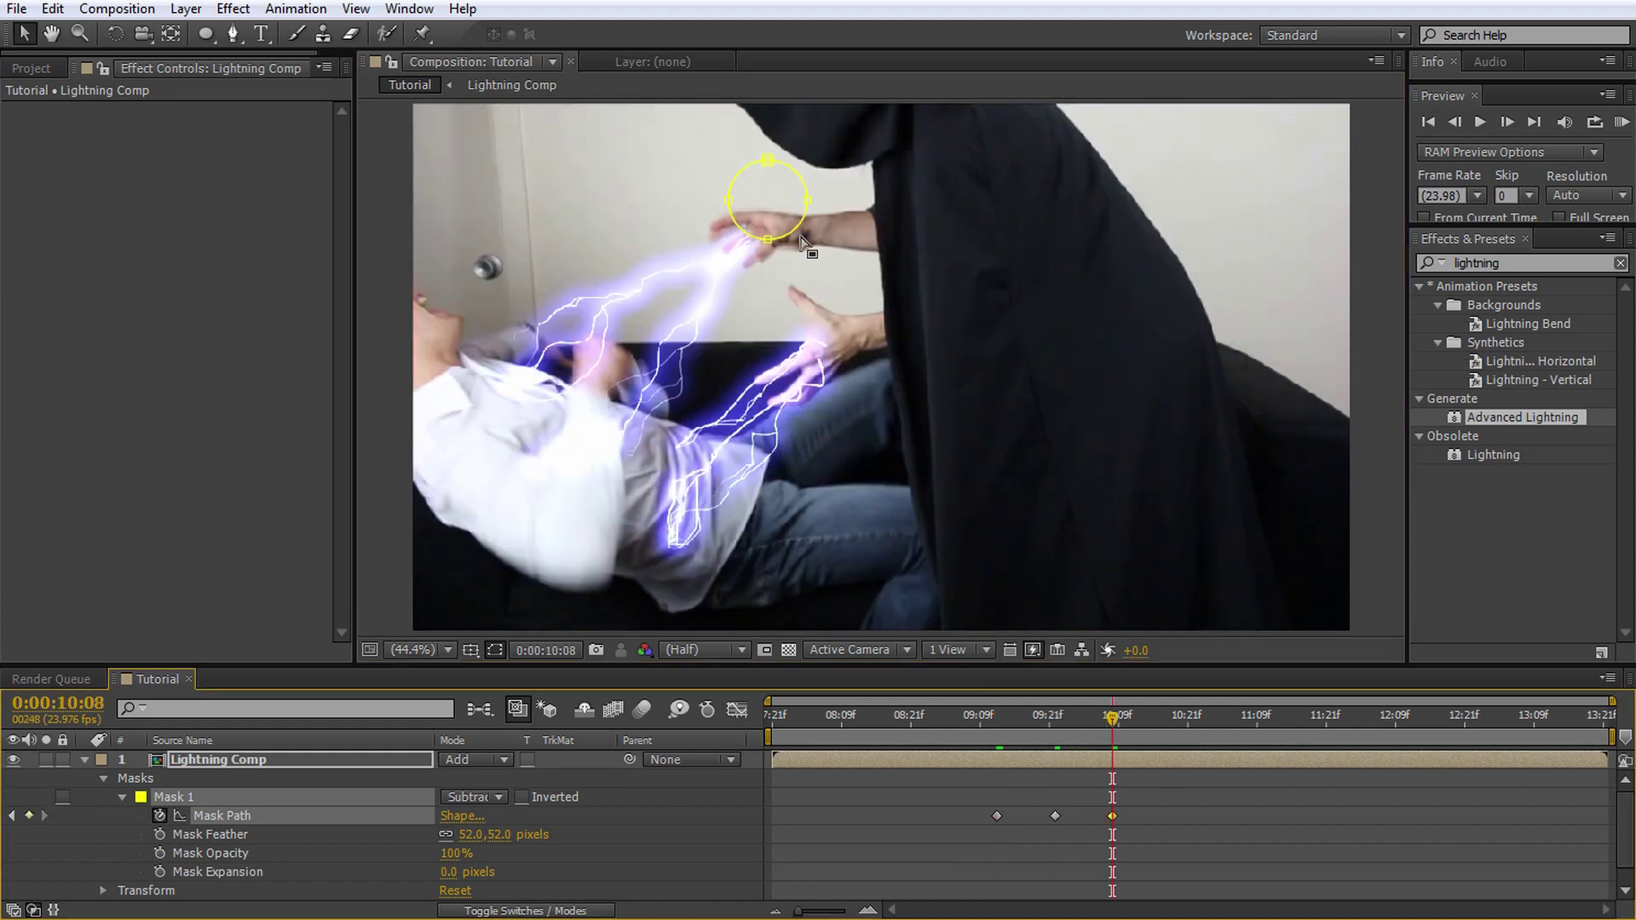
{"action": "double_click", "coordinate": [767, 200]}
{"action": "key", "text": "shift+Page_Down"}
{"action": "left_click_drag", "start_coordinate": [767, 183], "coordinate": [676, 256]}
{"action": "key", "text": "shift+Page_Down"}
{"action": "key", "text": "shift+Page_Down"}
{"action": "key", "text": "shift+Page_Down"}
{"action": "key", "text": "shift+Page_Down"}
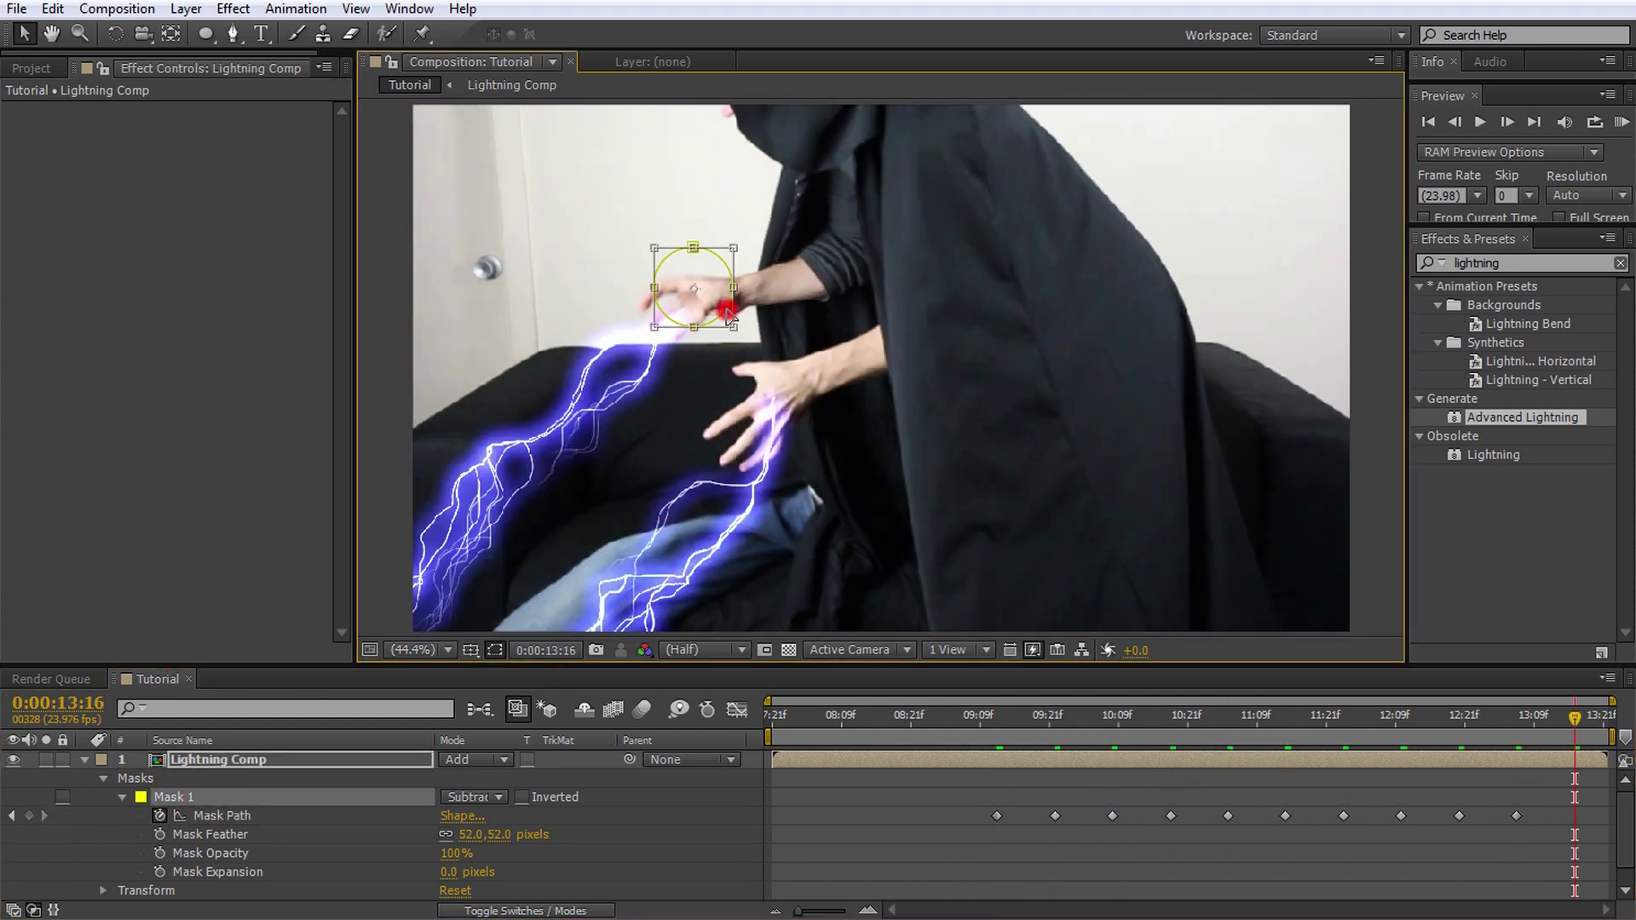
{"action": "left_click", "coordinate": [1574, 716]}
{"action": "left_click_drag", "start_coordinate": [1575, 716], "coordinate": [995, 787]}
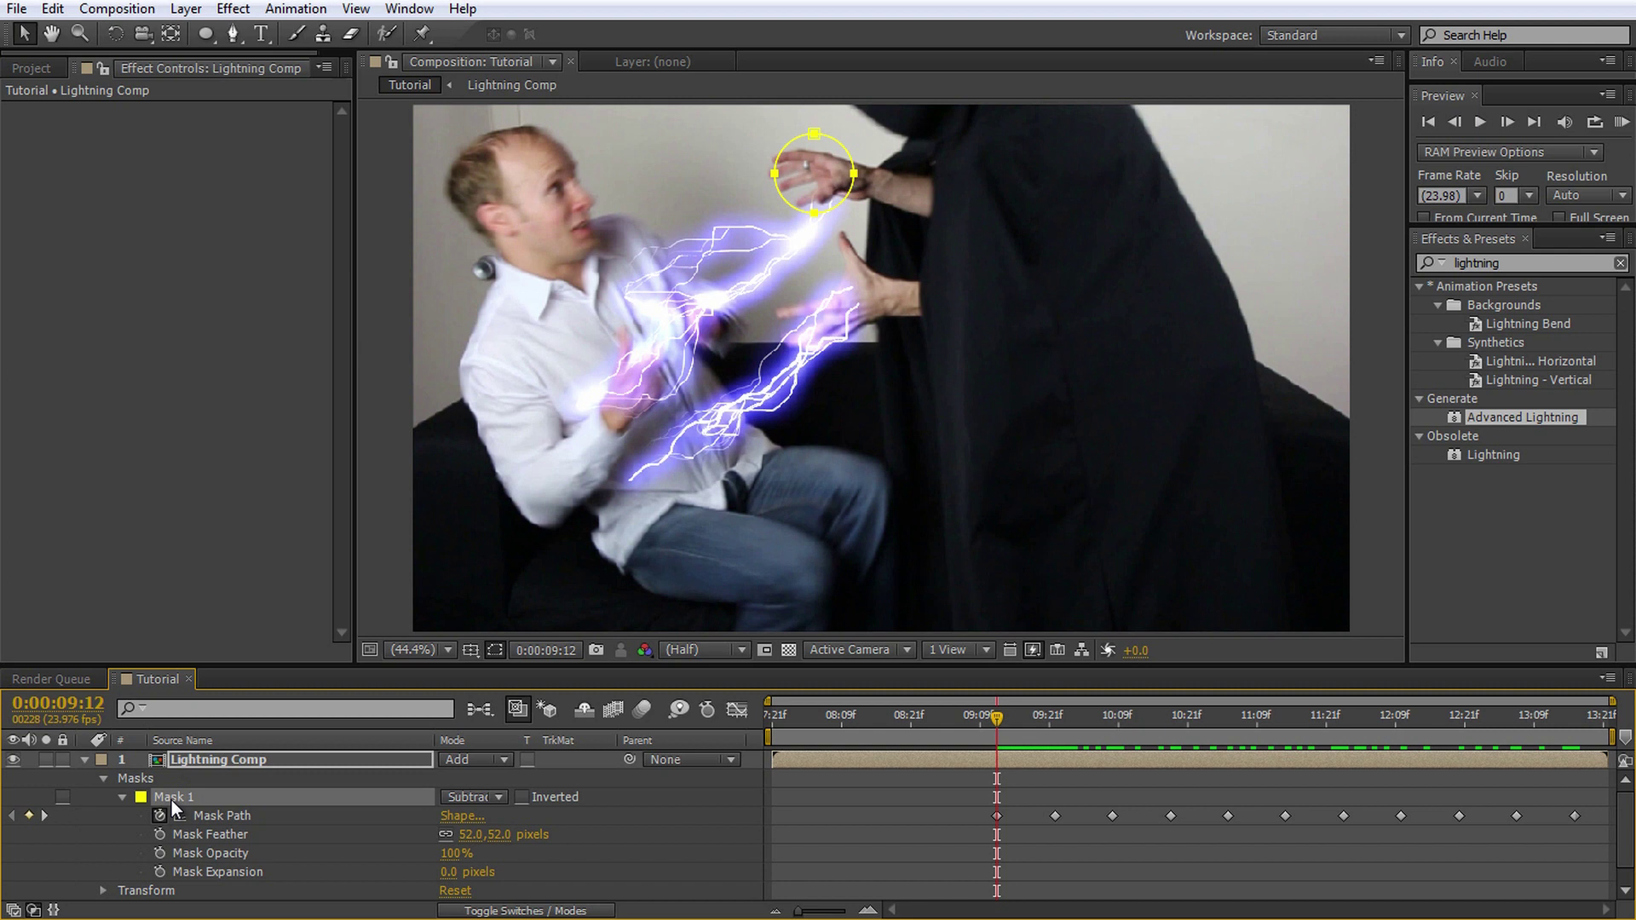
{"action": "key", "text": "ctrl+d"}
Step: Move Mask 2 onto the lower hand and keyframe its path to follow it through the shot
{"action": "scroll", "coordinate": [181, 805], "scroll_direction": "down", "scroll_amount": 1}
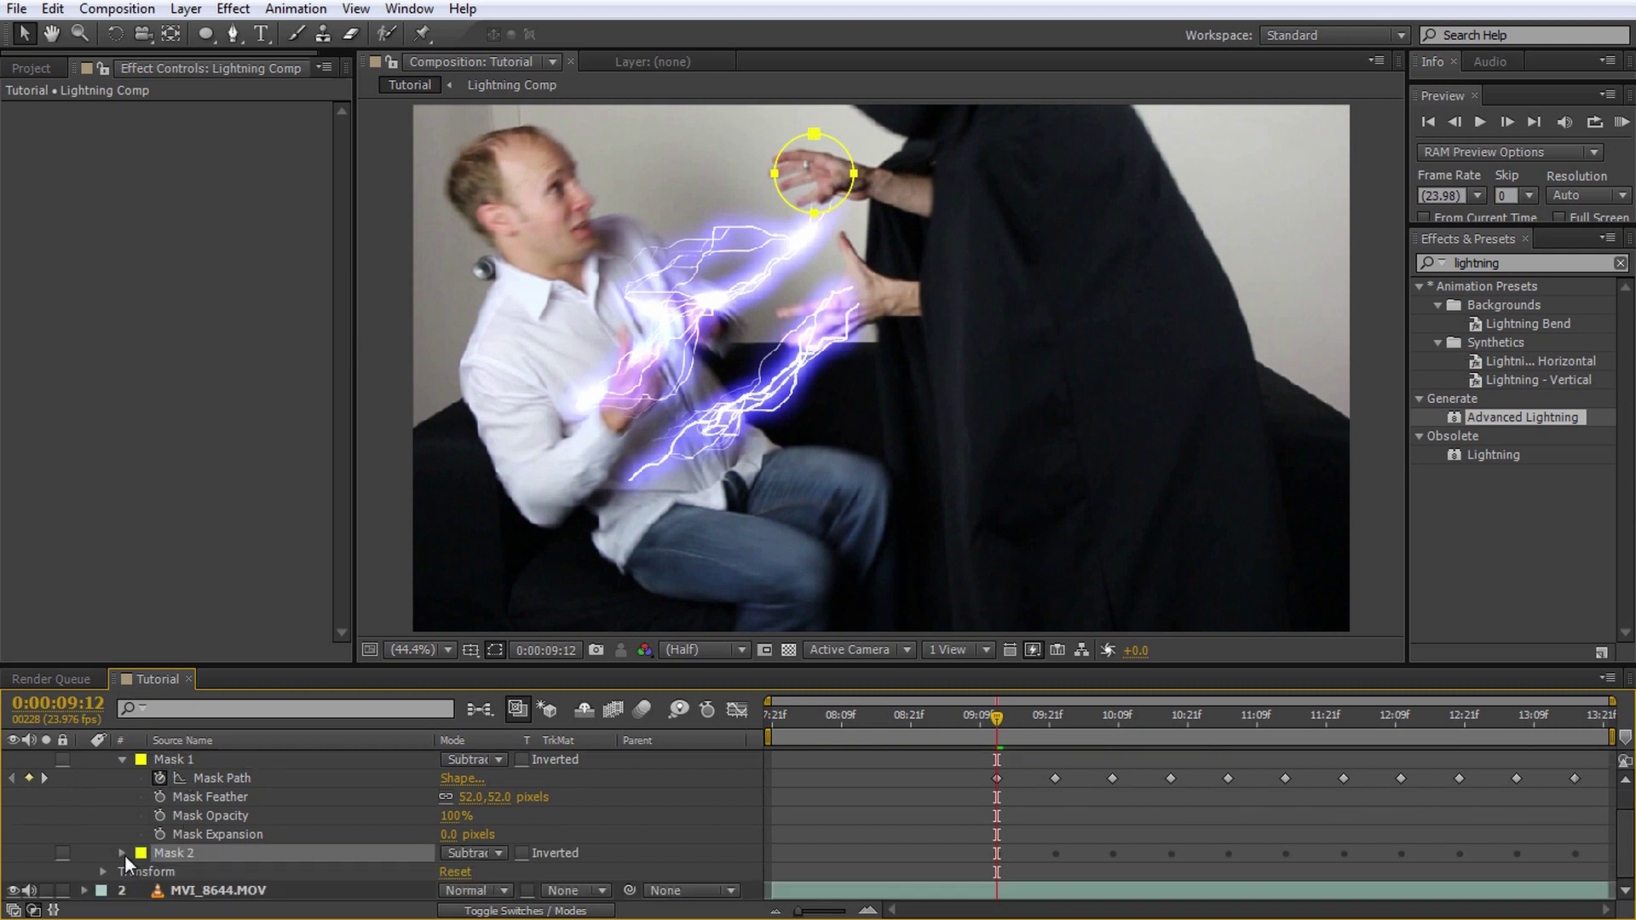
{"action": "left_click", "coordinate": [122, 853]}
{"action": "scroll", "coordinate": [125, 856], "scroll_direction": "down", "scroll_amount": 1}
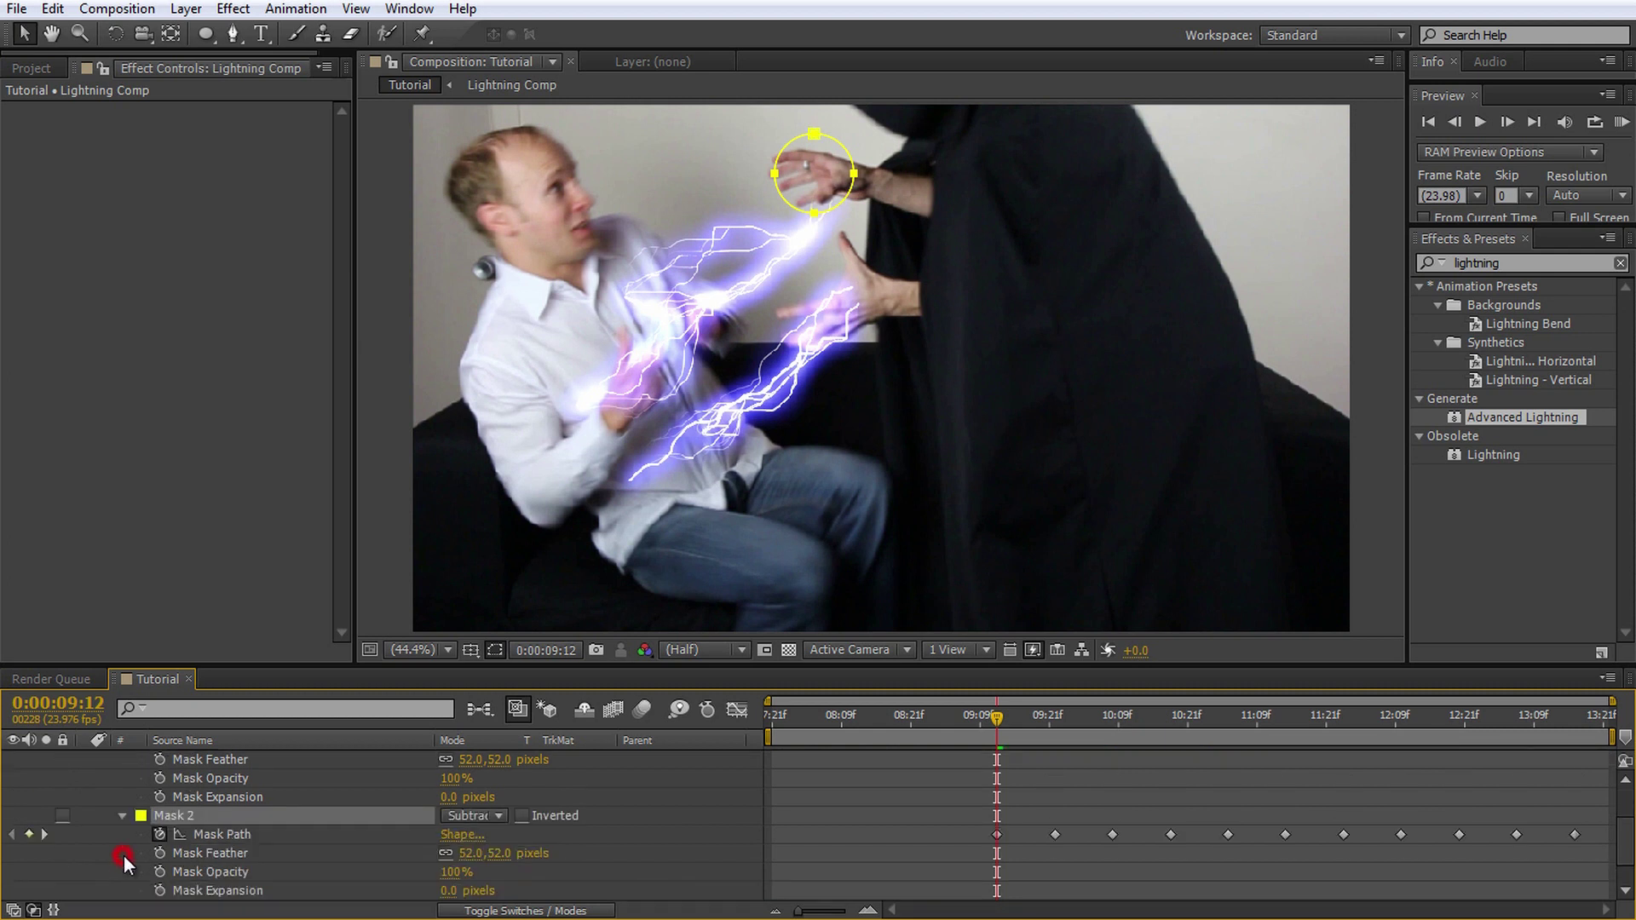
{"action": "double_click", "coordinate": [847, 205]}
{"action": "left_click_drag", "start_coordinate": [846, 205], "coordinate": [863, 346]}
{"action": "mouse_move", "coordinate": [997, 719]}
{"action": "left_mouse_down"}
{"action": "mouse_move", "coordinate": [1053, 718]}
{"action": "mouse_move", "coordinate": [997, 718]}
{"action": "left_mouse_up"}
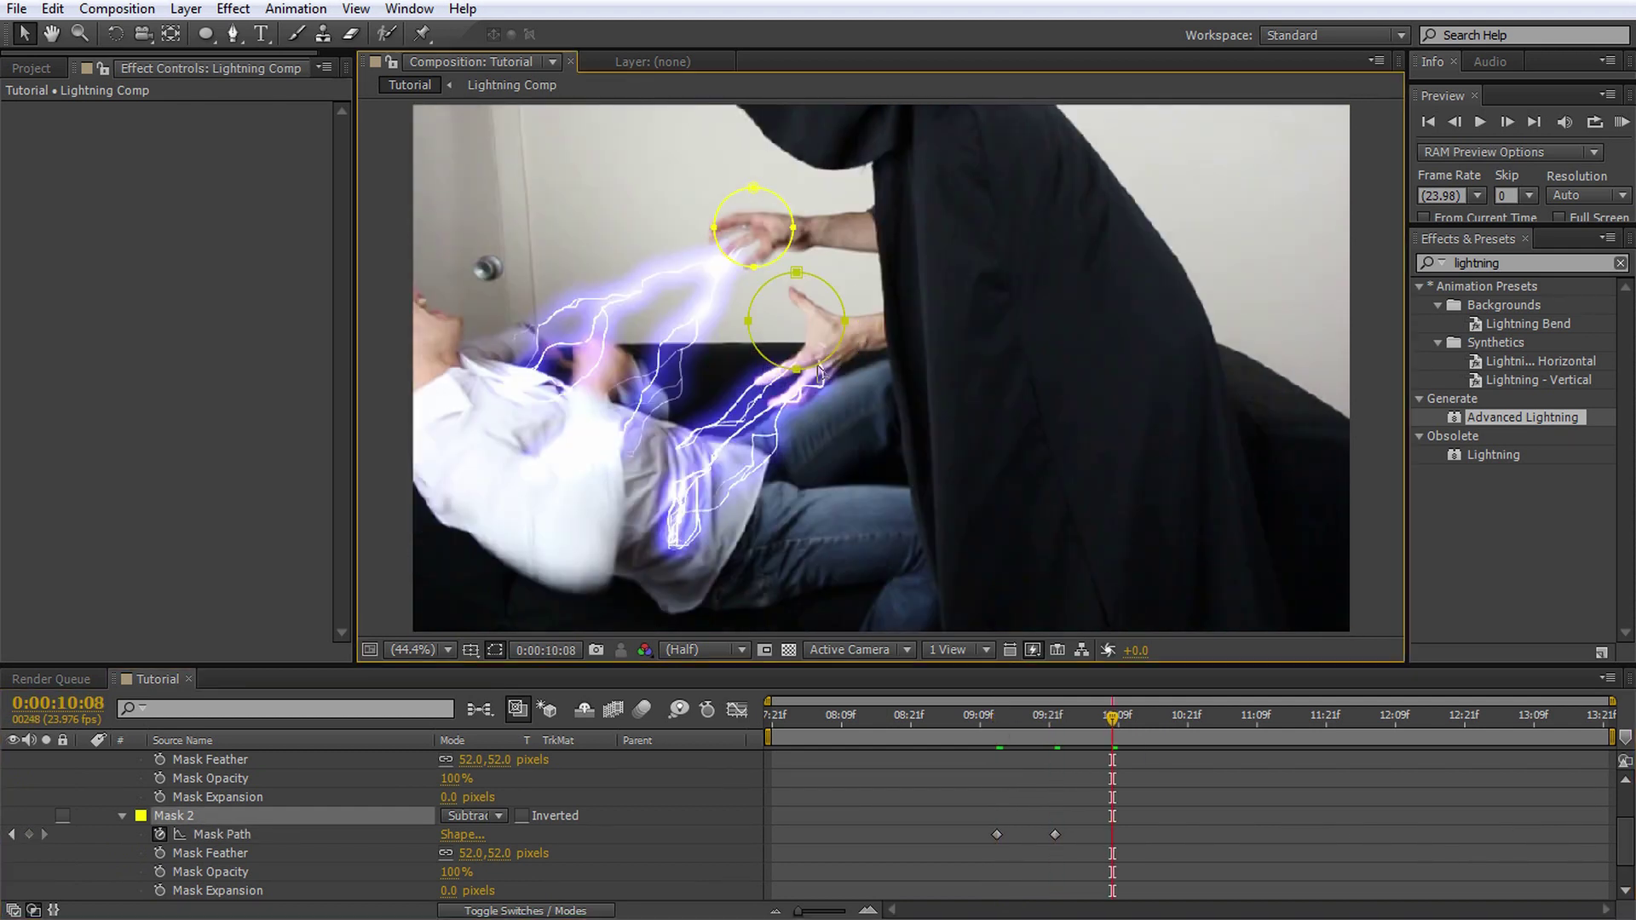
{"action": "left_click_drag", "start_coordinate": [819, 372], "coordinate": [788, 452]}
{"action": "left_click_drag", "start_coordinate": [1571, 724], "coordinate": [979, 766]}
{"action": "scroll", "coordinate": [273, 803], "scroll_direction": "up", "scroll_amount": 2}
Step: Trace a closed Pen mask around the falling man's arm on Lightning Comp
{"action": "left_click", "coordinate": [198, 759]}
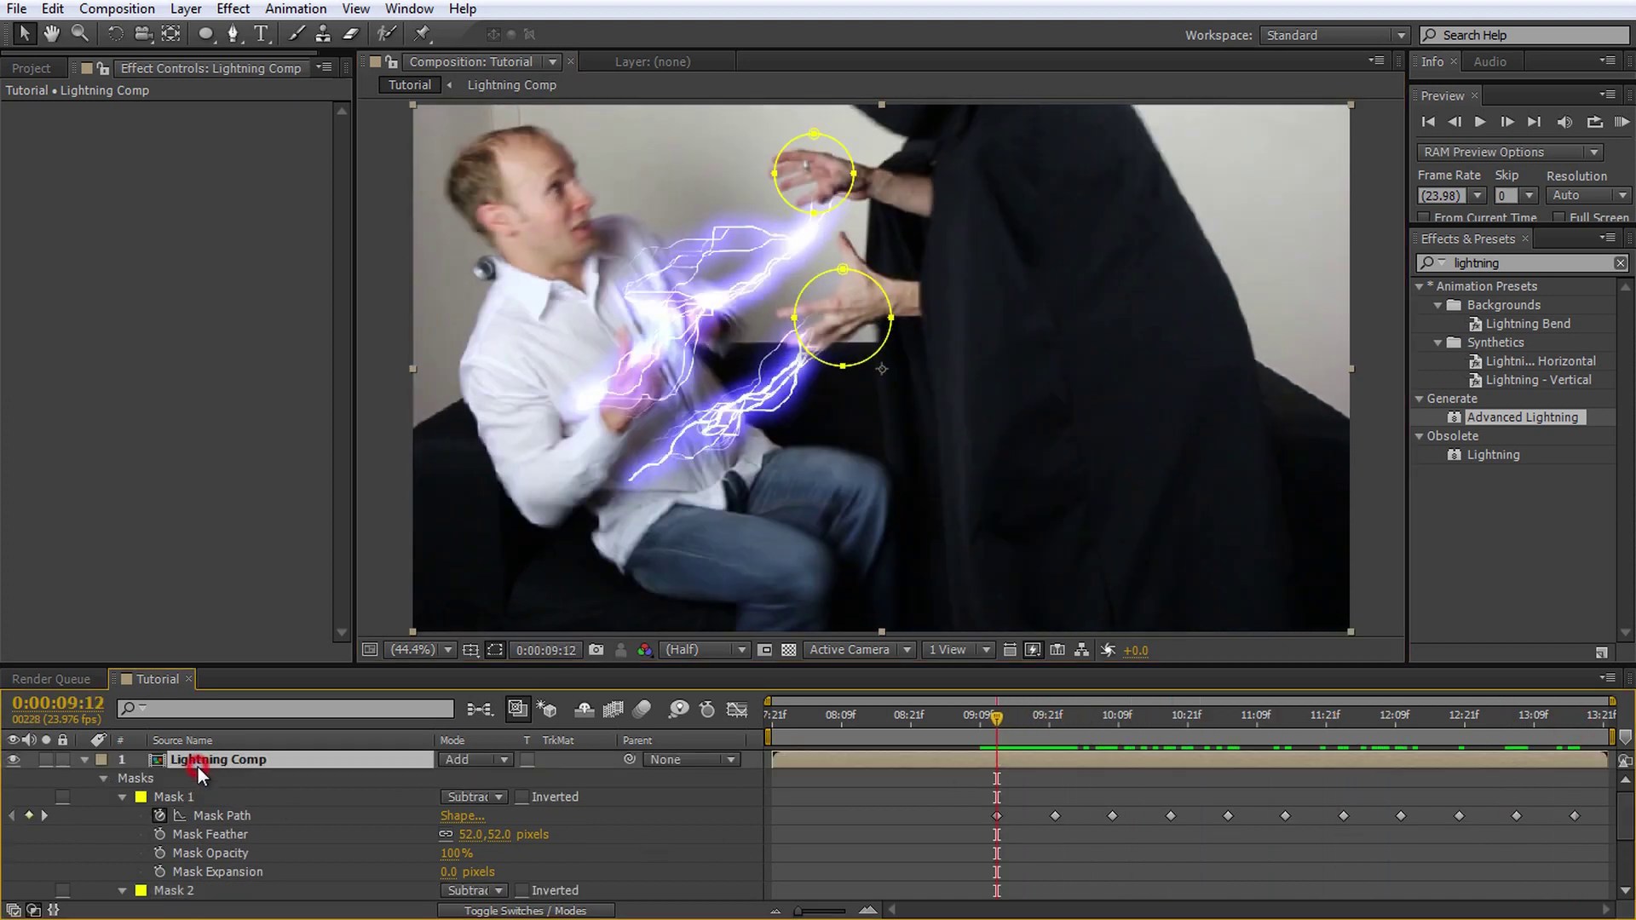
{"action": "left_click", "coordinate": [237, 33]}
{"action": "left_click", "coordinate": [660, 369]}
{"action": "left_click", "coordinate": [622, 366]}
{"action": "left_click", "coordinate": [604, 394]}
{"action": "left_click", "coordinate": [567, 440]}
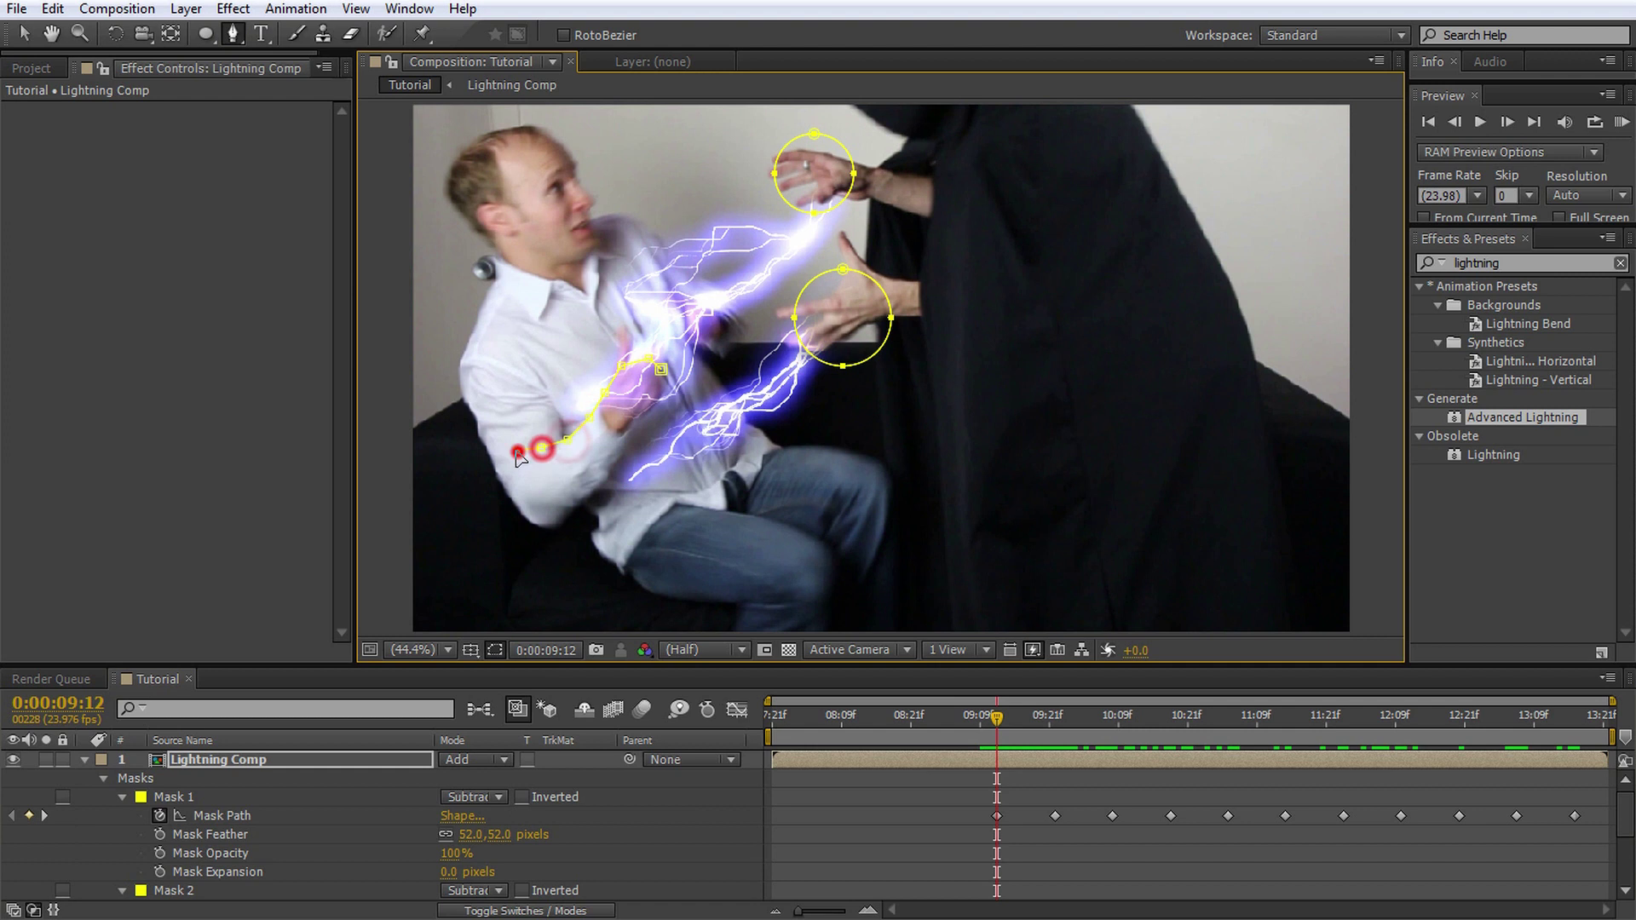
{"action": "left_click", "coordinate": [518, 452]}
{"action": "left_click", "coordinate": [506, 484]}
{"action": "left_click", "coordinate": [565, 526]}
{"action": "left_click", "coordinate": [587, 501]}
{"action": "left_click", "coordinate": [611, 472]}
{"action": "left_click", "coordinate": [626, 442]}
{"action": "left_click", "coordinate": [662, 399]}
{"action": "left_click", "coordinate": [661, 369]}
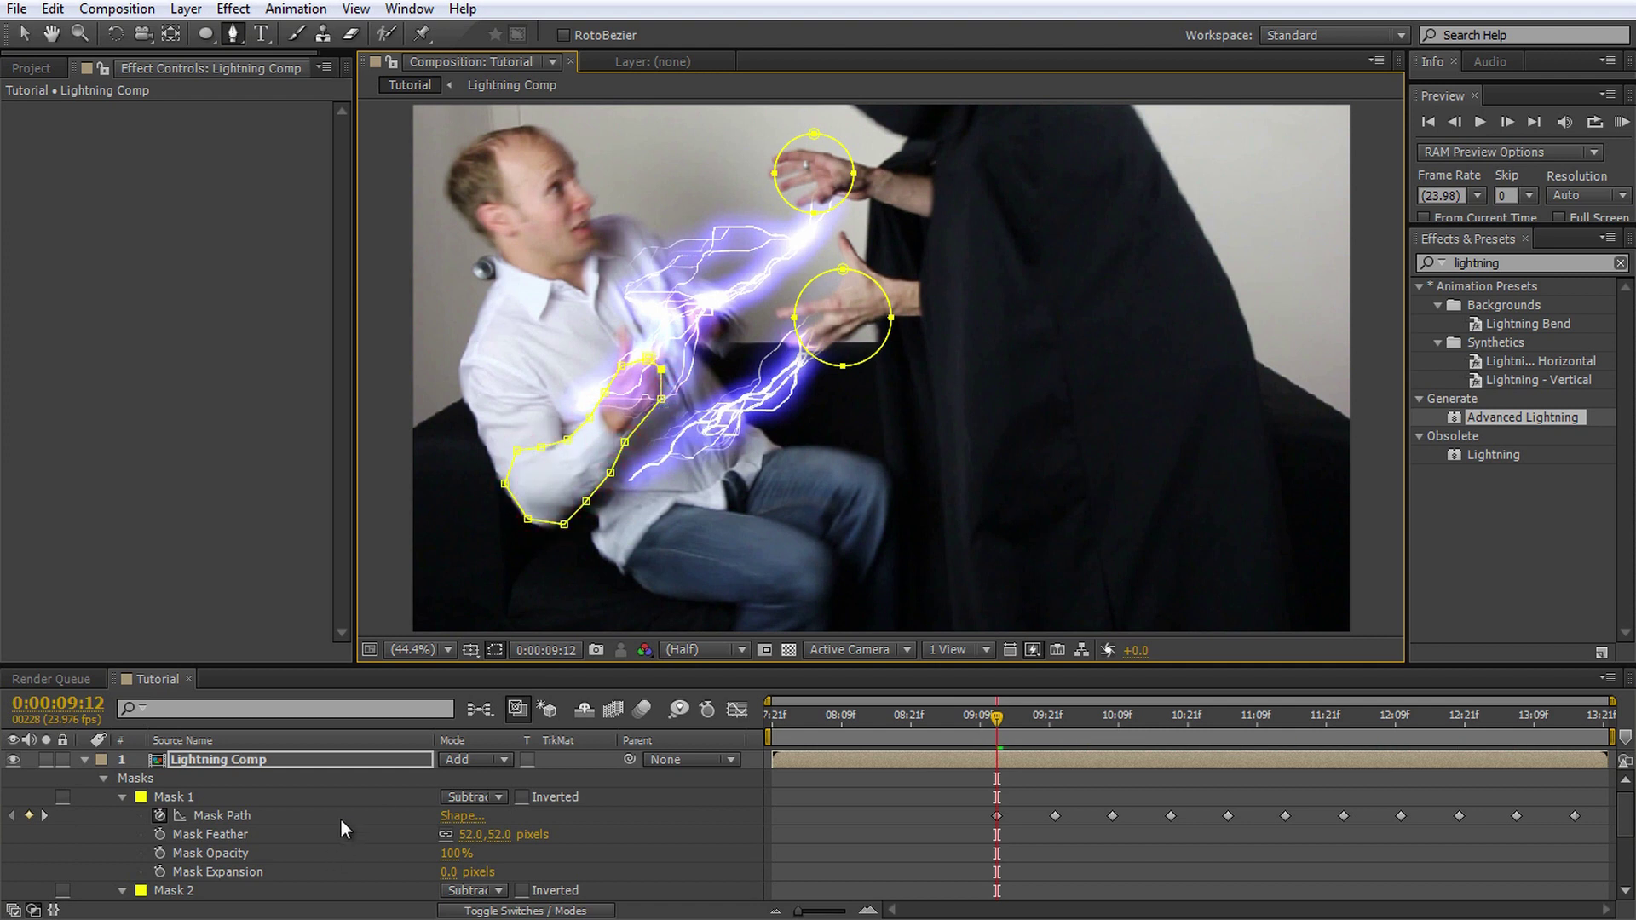
Step: Set Mask 3 to Subtract with a 12-pixel feather
{"action": "scroll", "coordinate": [340, 818], "scroll_direction": "down", "scroll_amount": 2}
{"action": "left_click", "coordinate": [467, 851]}
{"action": "left_click", "coordinate": [482, 917]}
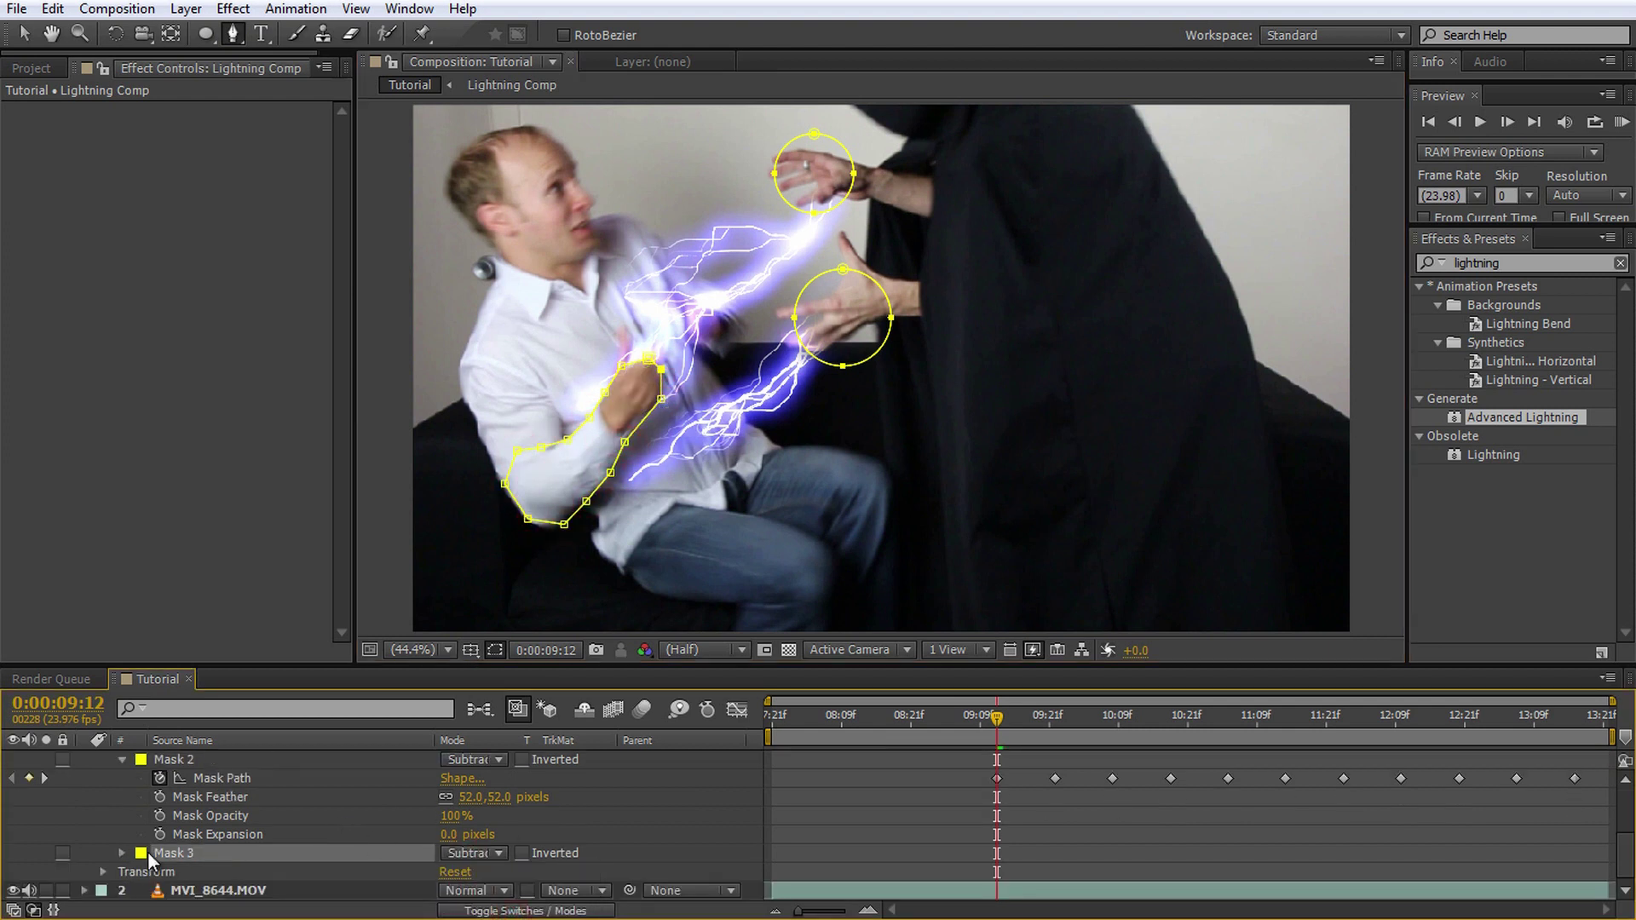
{"action": "left_click", "coordinate": [122, 853]}
{"action": "scroll", "coordinate": [207, 866], "scroll_direction": "down", "scroll_amount": 2}
{"action": "left_click_drag", "start_coordinate": [468, 865], "coordinate": [503, 864]}
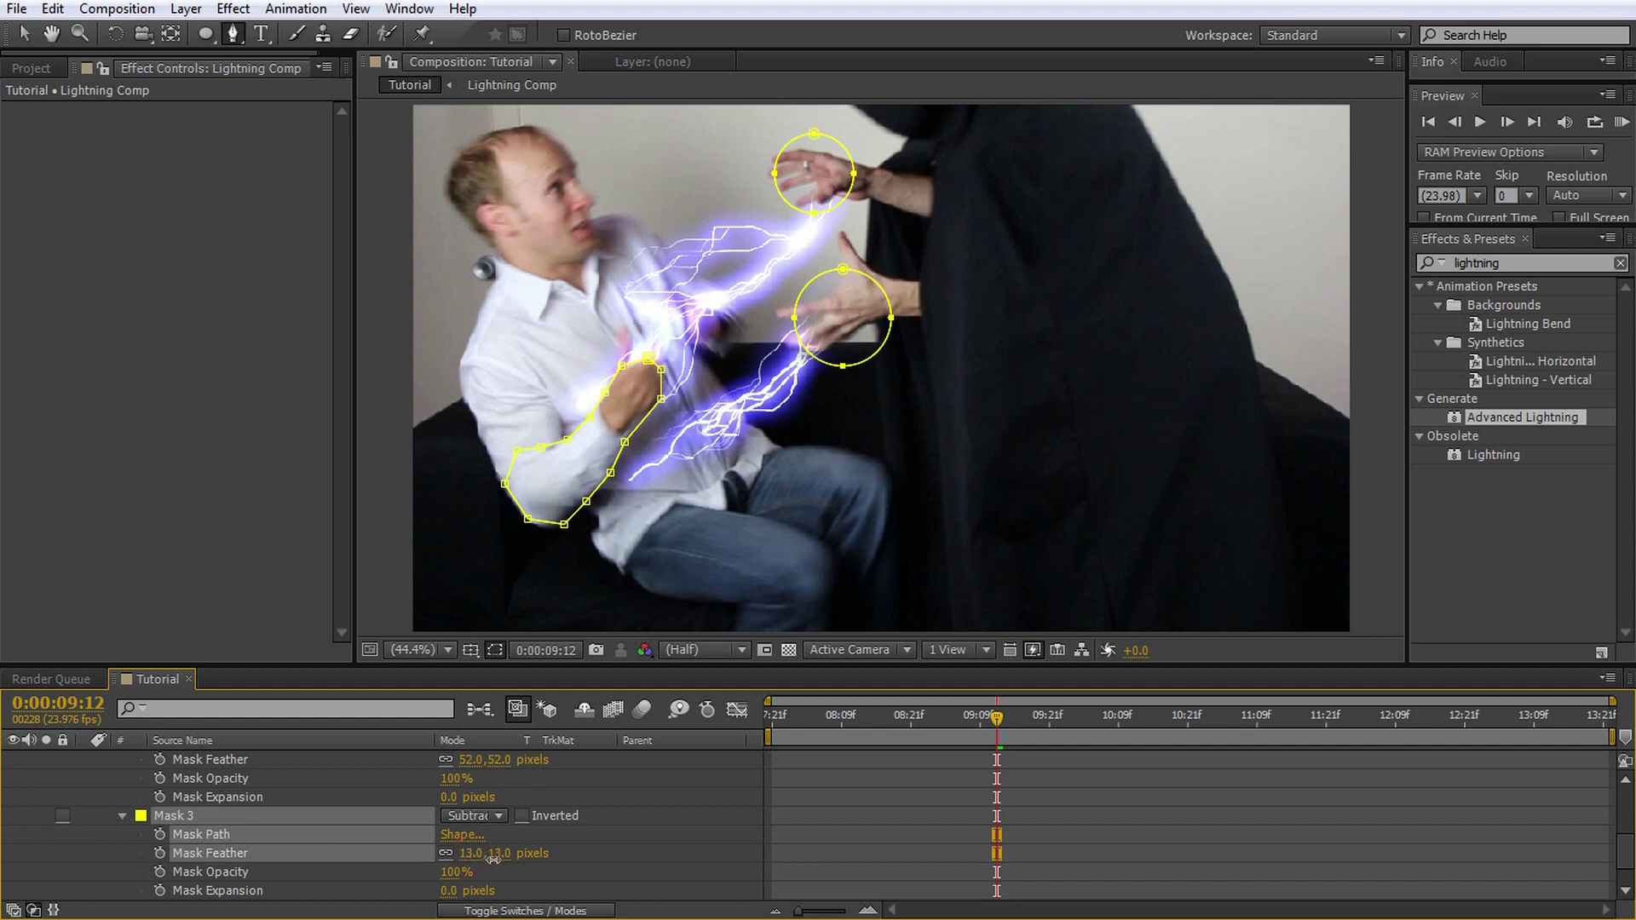
{"action": "left_click_drag", "start_coordinate": [503, 865], "coordinate": [510, 864]}
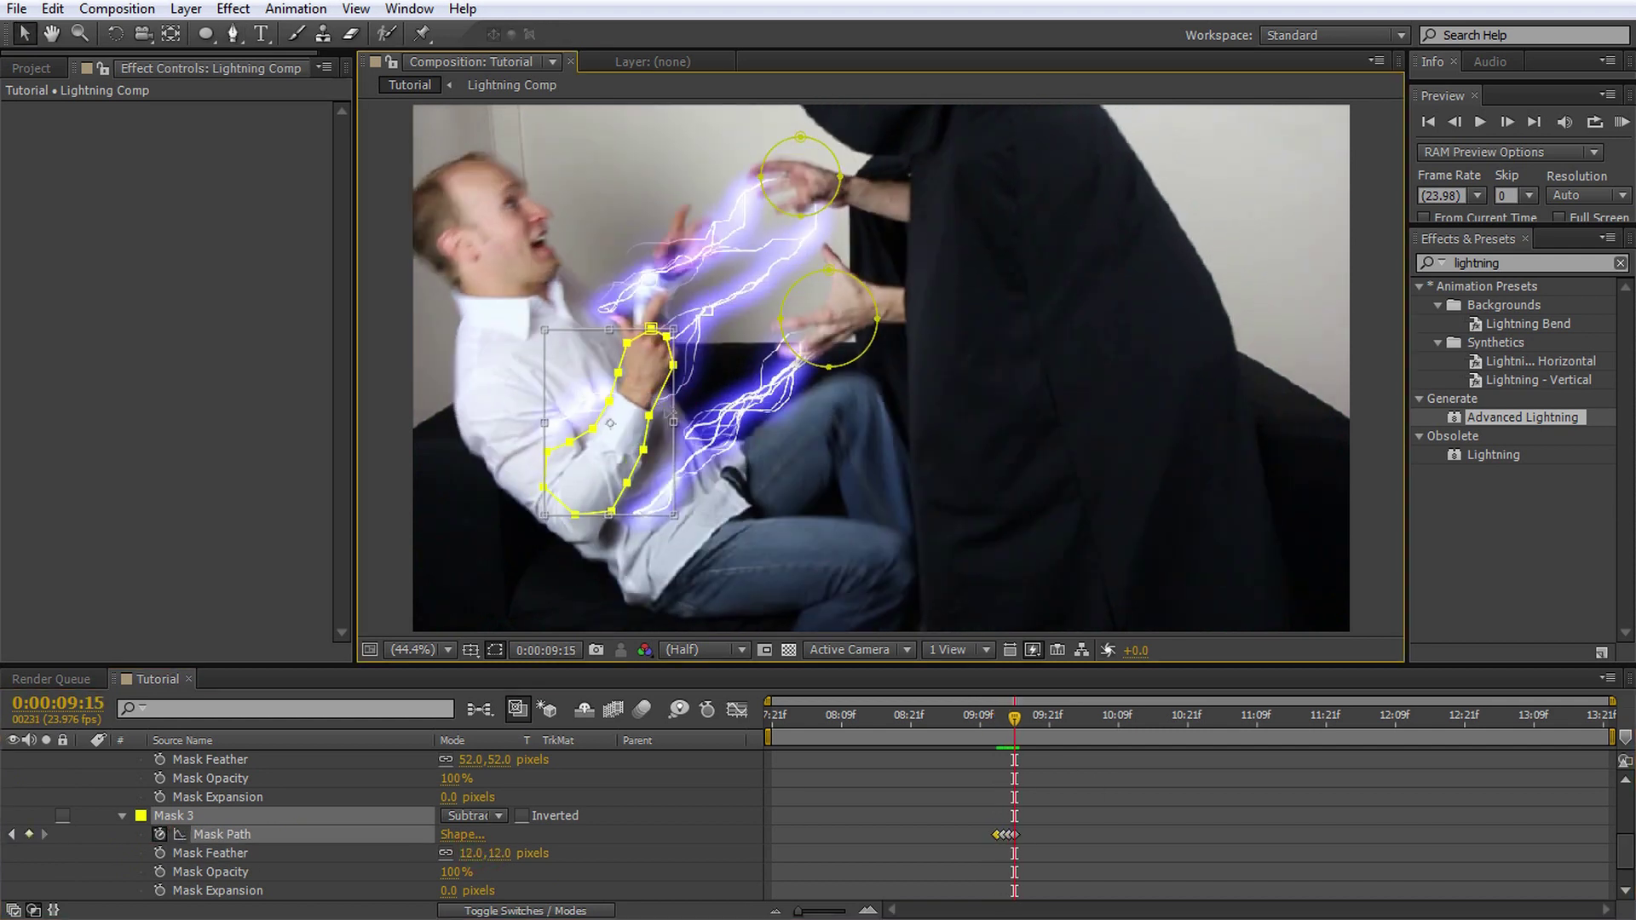
Step: Keyframe Mask 3's path frame by frame so it follows the arm
{"action": "key", "text": "Page_Down"}
{"action": "key", "text": "Page_Down"}
{"action": "key", "text": "Page_Down"}
{"action": "key", "text": "Page_Down"}
{"action": "key", "text": "Page_Down"}
{"action": "key", "text": "Page_Down"}
{"action": "key", "text": "Page_Down"}
{"action": "key", "text": "Page_Down"}
{"action": "left_click_drag", "start_coordinate": [672, 421], "coordinate": [689, 507]}
{"action": "key", "text": "Page_Down"}
{"action": "key", "text": "Page_Down"}
{"action": "key", "text": "Page_Down"}
{"action": "key", "text": "Page_Down"}
{"action": "key", "text": "Page_Down"}
{"action": "key", "text": "Page_Down"}
{"action": "key", "text": "Page_Down"}
{"action": "key", "text": "Page_Down"}
{"action": "key", "text": "Page_Down"}
{"action": "key", "text": "Page_Down"}
{"action": "key", "text": "Page_Down"}
{"action": "key", "text": "Page_Down"}
{"action": "key", "text": "Page_Down"}
{"action": "key", "text": "Page_Down"}
{"action": "key", "text": "Page_Down"}
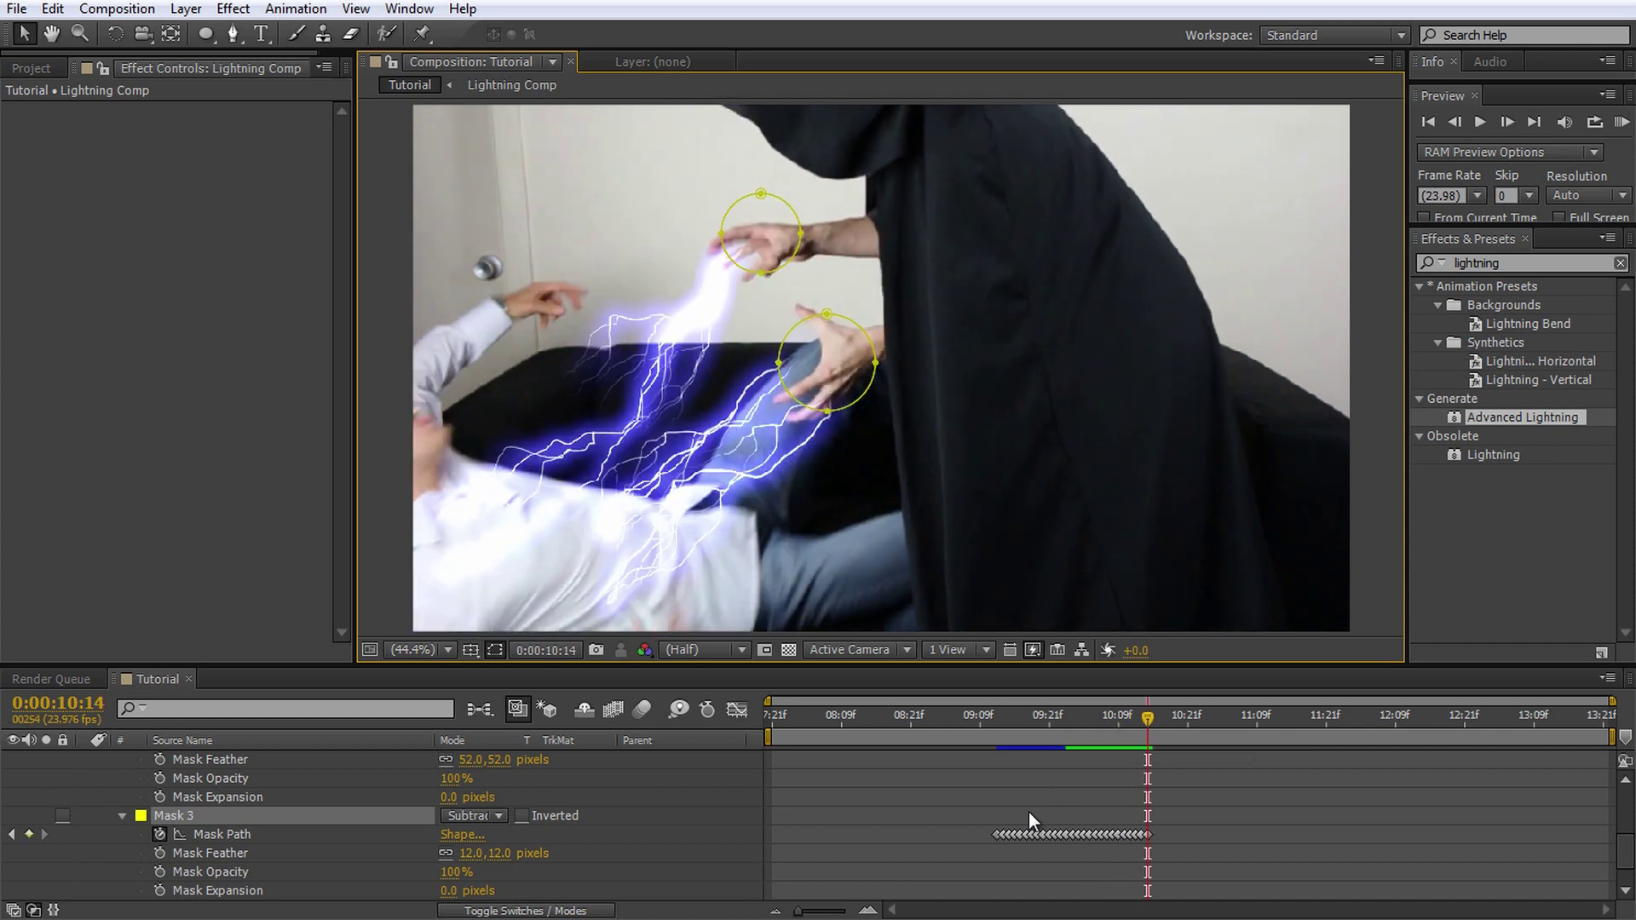
Step: Collapse Lightning Comp's masks and preview the masked lightning from 8:19
{"action": "scroll", "coordinate": [1030, 811], "scroll_direction": "up", "scroll_amount": 3}
{"action": "left_click", "coordinate": [202, 762]}
{"action": "left_click", "coordinate": [85, 761]}
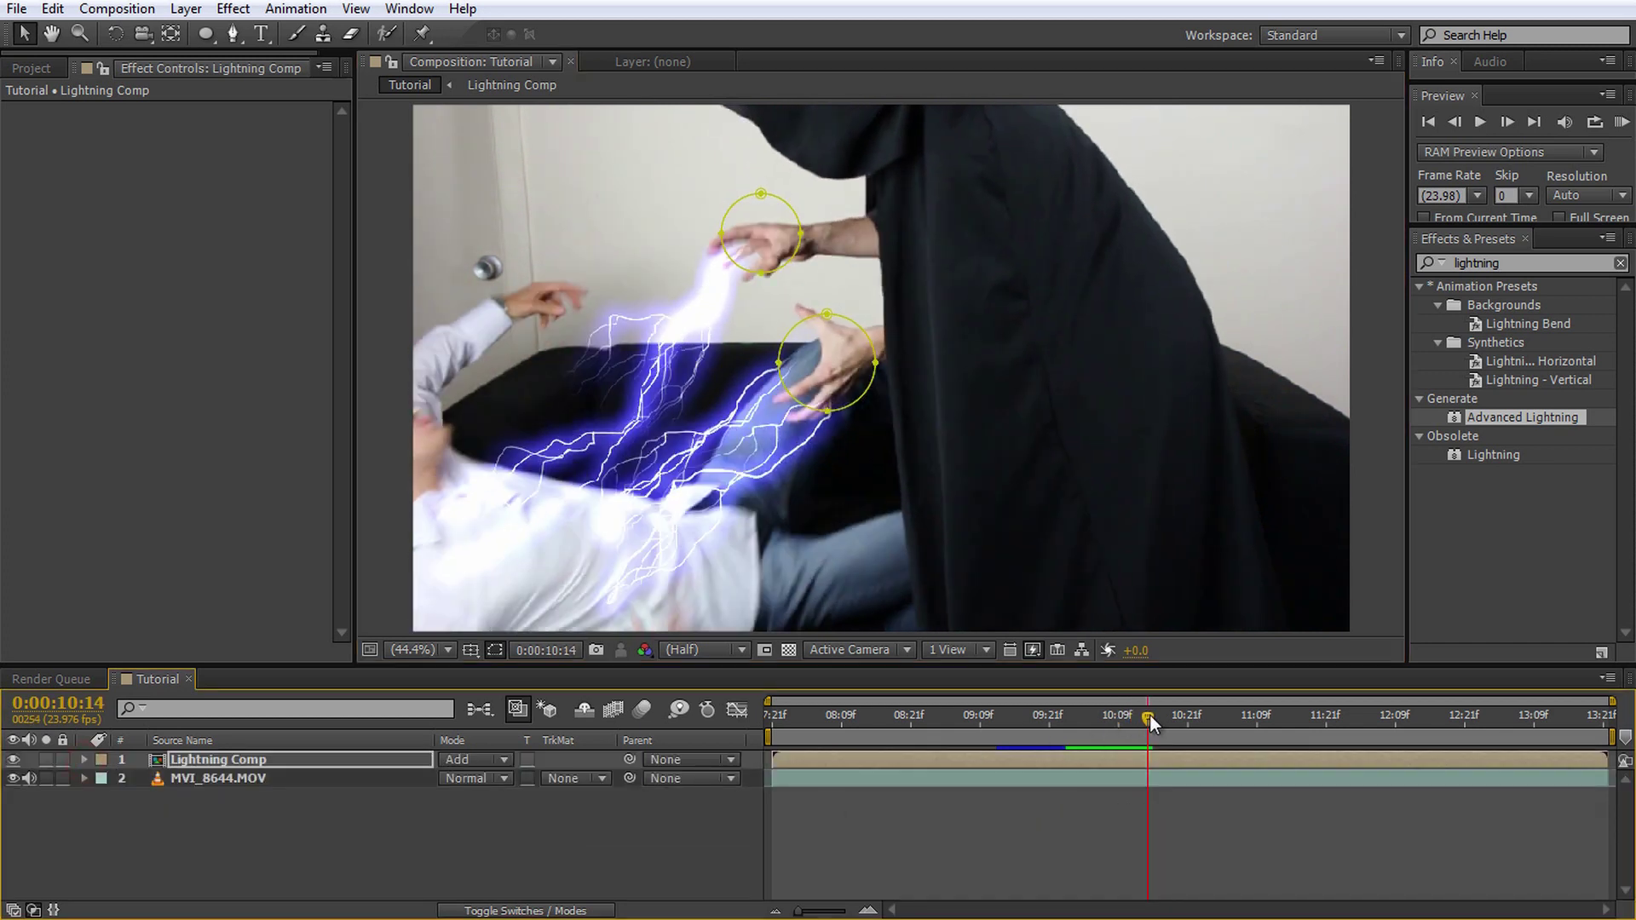
{"action": "left_click_drag", "start_coordinate": [1149, 716], "coordinate": [903, 749]}
{"action": "left_click", "coordinate": [907, 836]}
{"action": "key", "text": "space"}
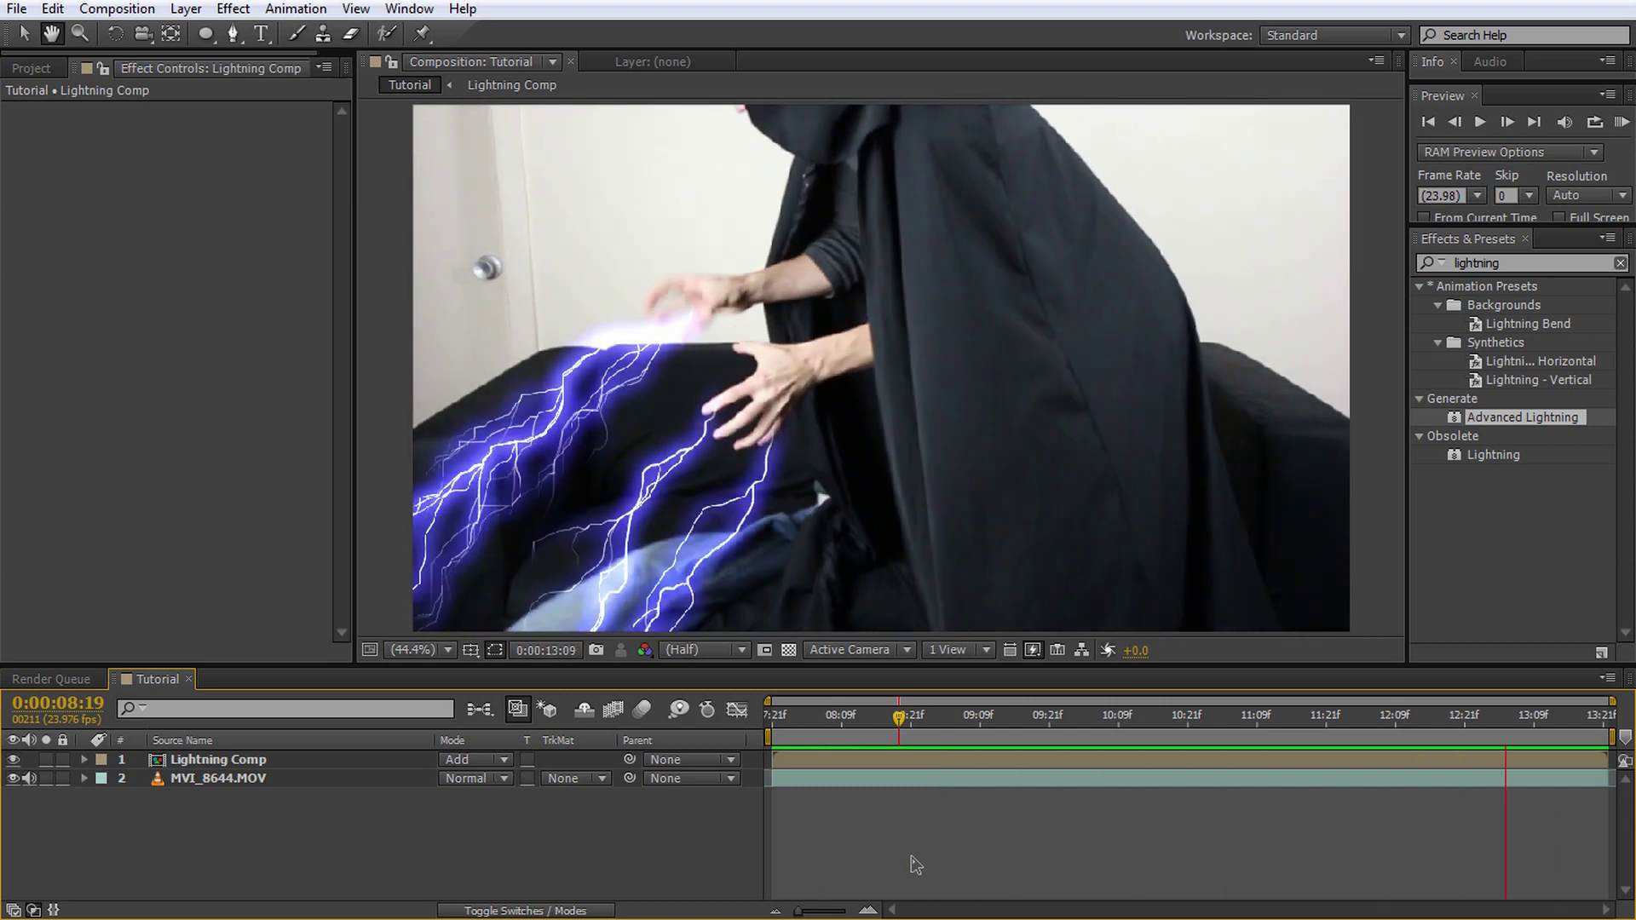
{"action": "left_click", "coordinate": [911, 858]}
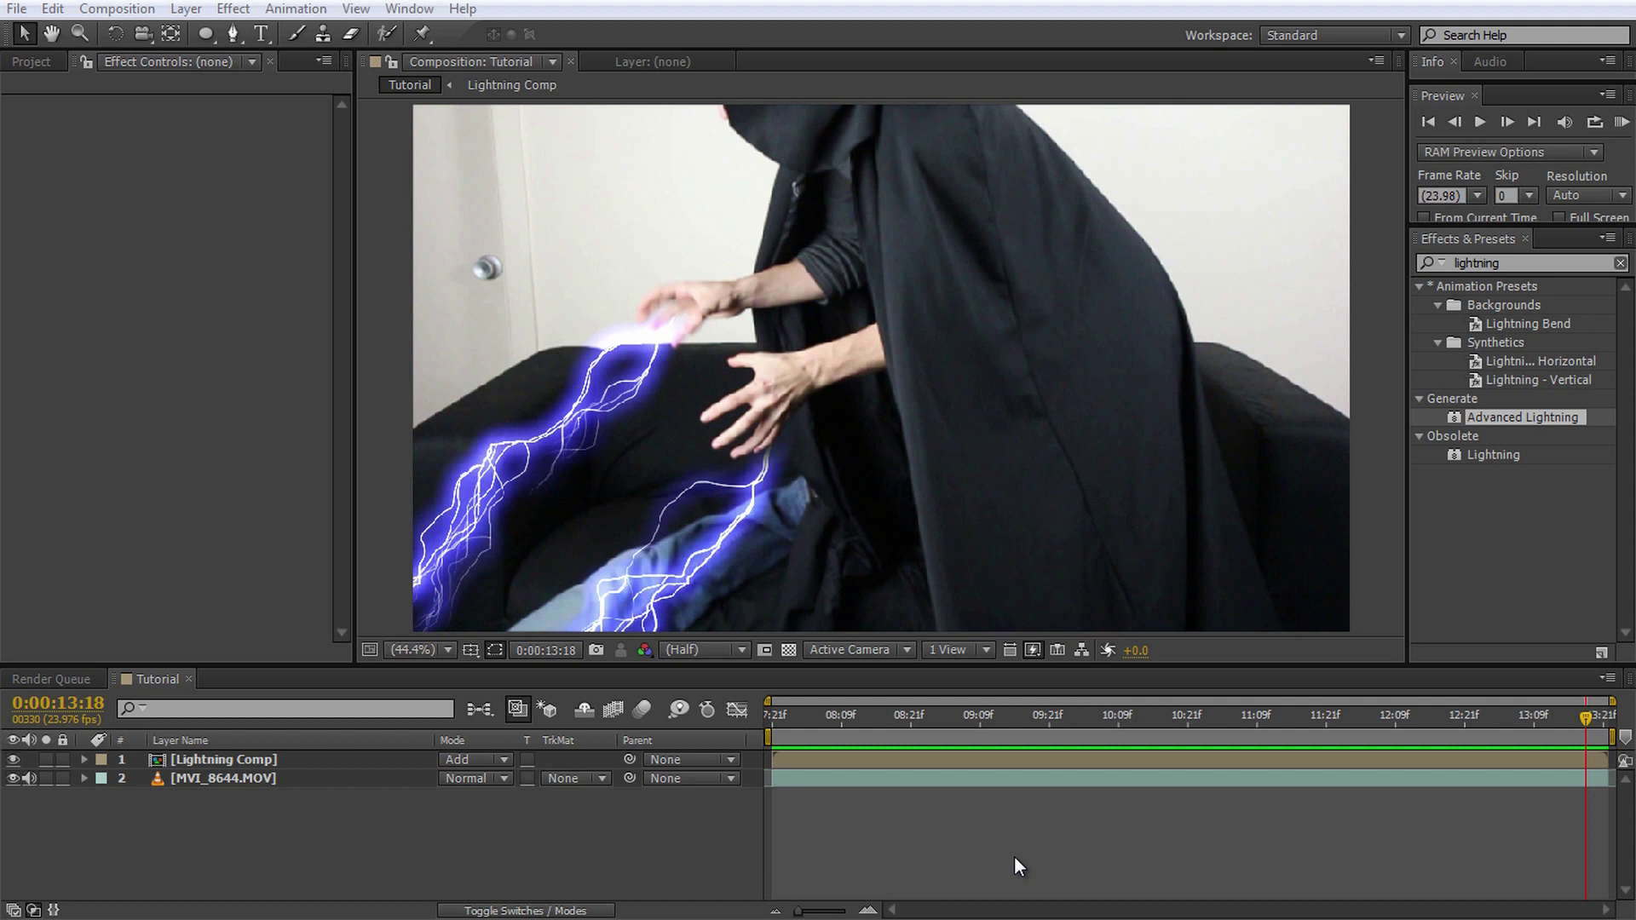
Step: Duplicate the footage layer, rename the copy Lighting, and move it to the top
{"action": "left_click", "coordinate": [334, 779]}
{"action": "key", "text": "ctrl+d"}
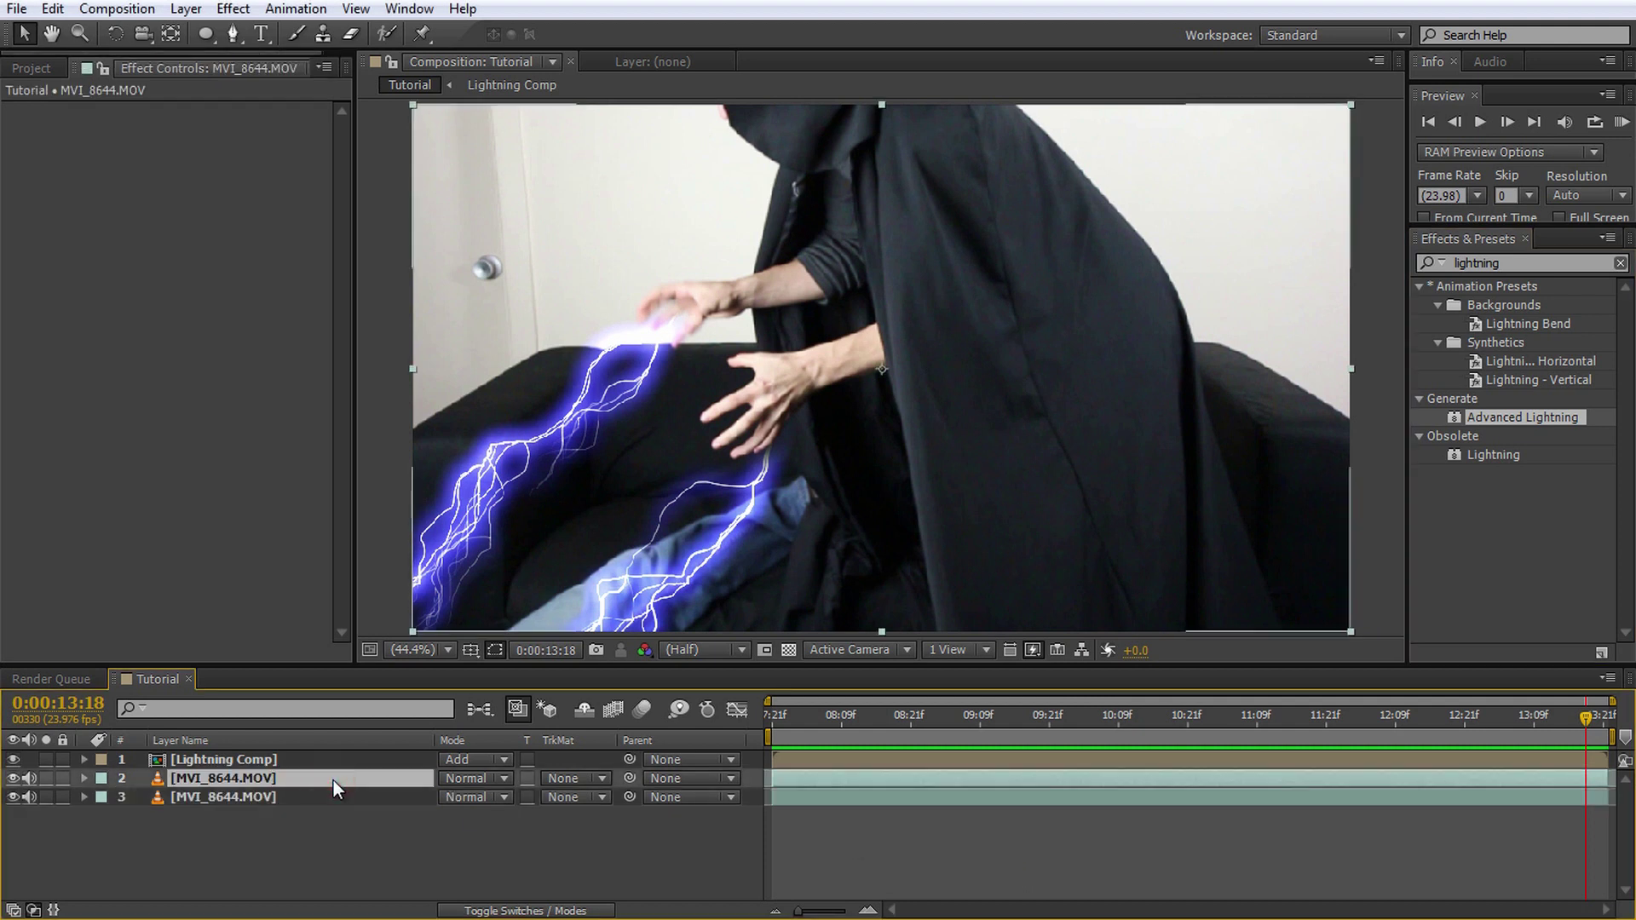
{"action": "key", "text": "Return"}
{"action": "type", "text": "Lighting"}
{"action": "key", "text": "Return"}
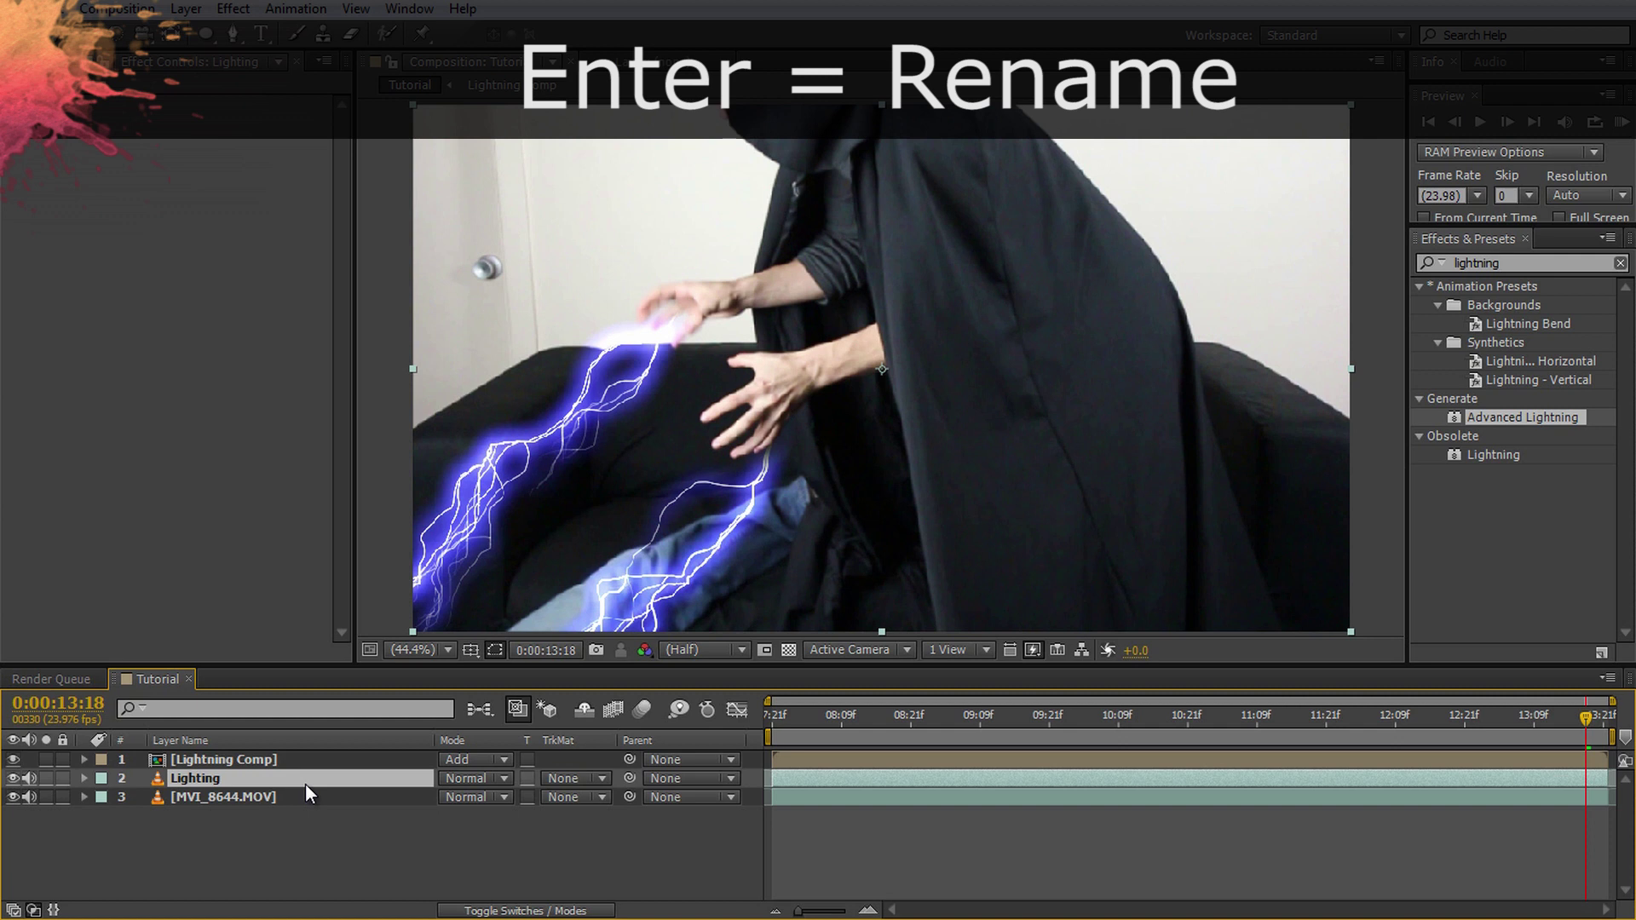
{"action": "left_click_drag", "start_coordinate": [305, 784], "coordinate": [296, 757]}
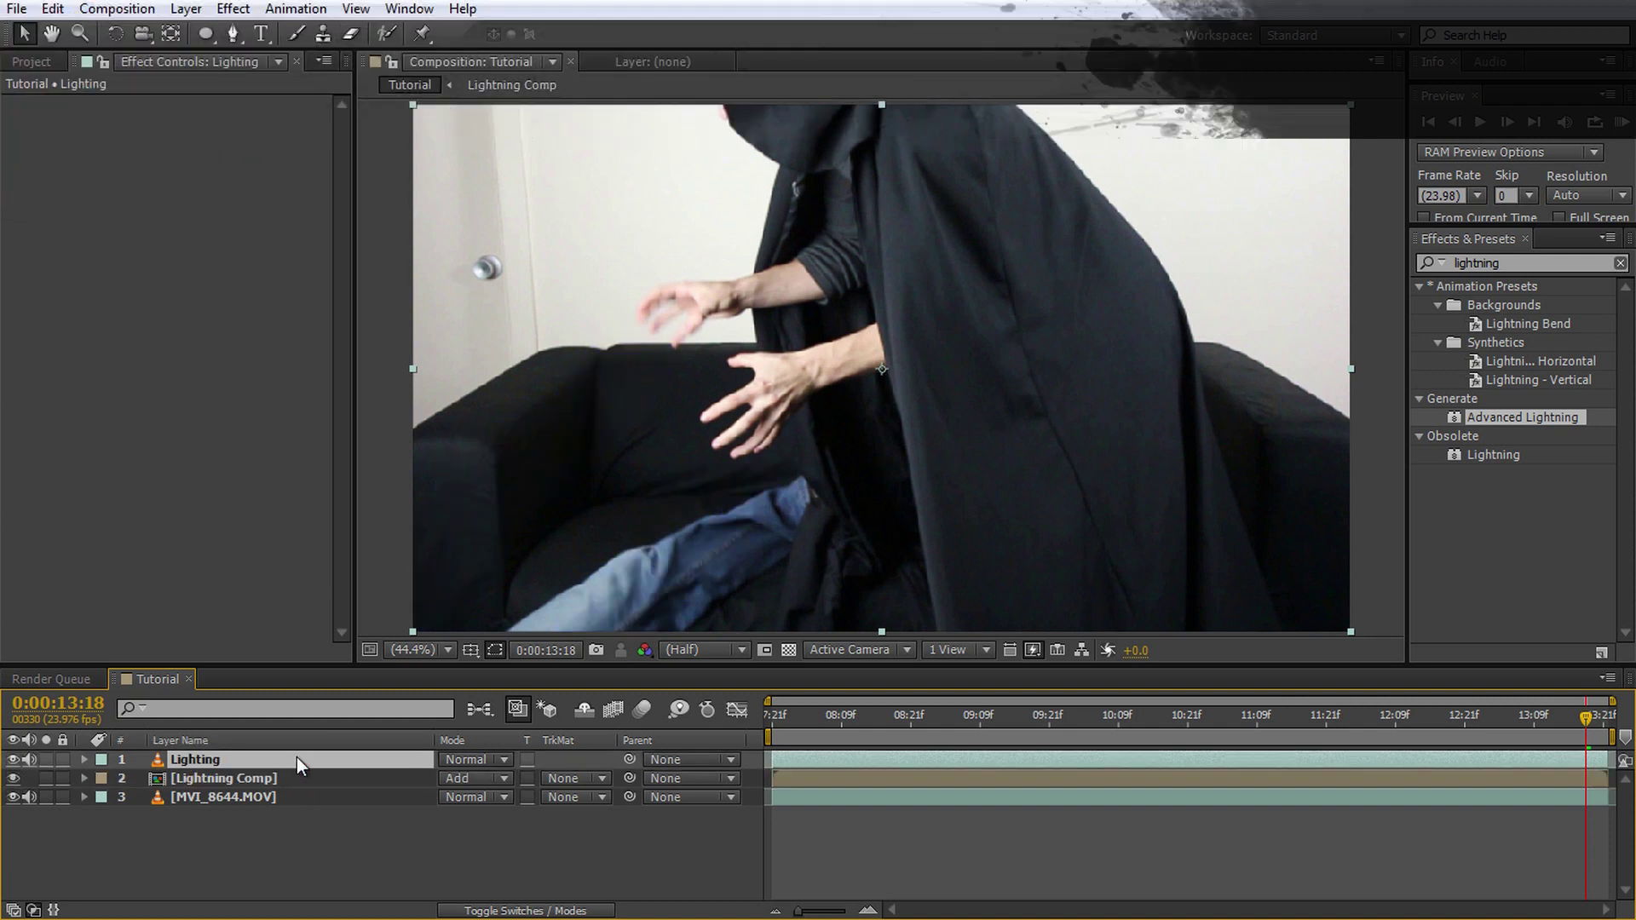
Step: Set the Lighting layer's blend mode to Add and scrub back to review earlier frames
{"action": "left_click", "coordinate": [489, 758]}
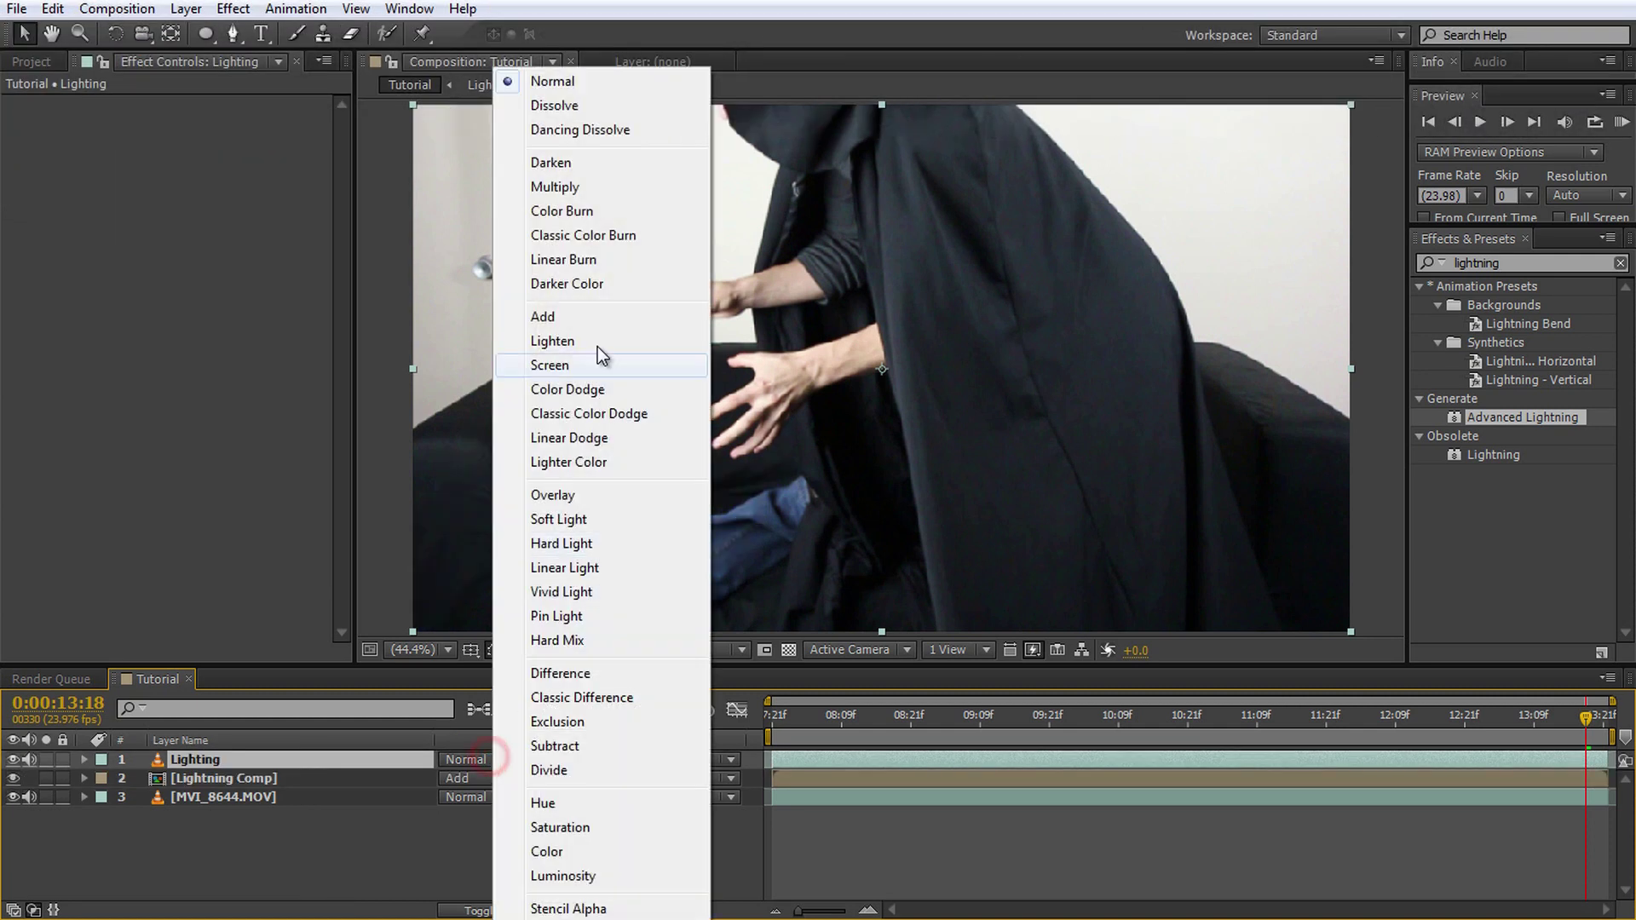
{"action": "left_click", "coordinate": [571, 320]}
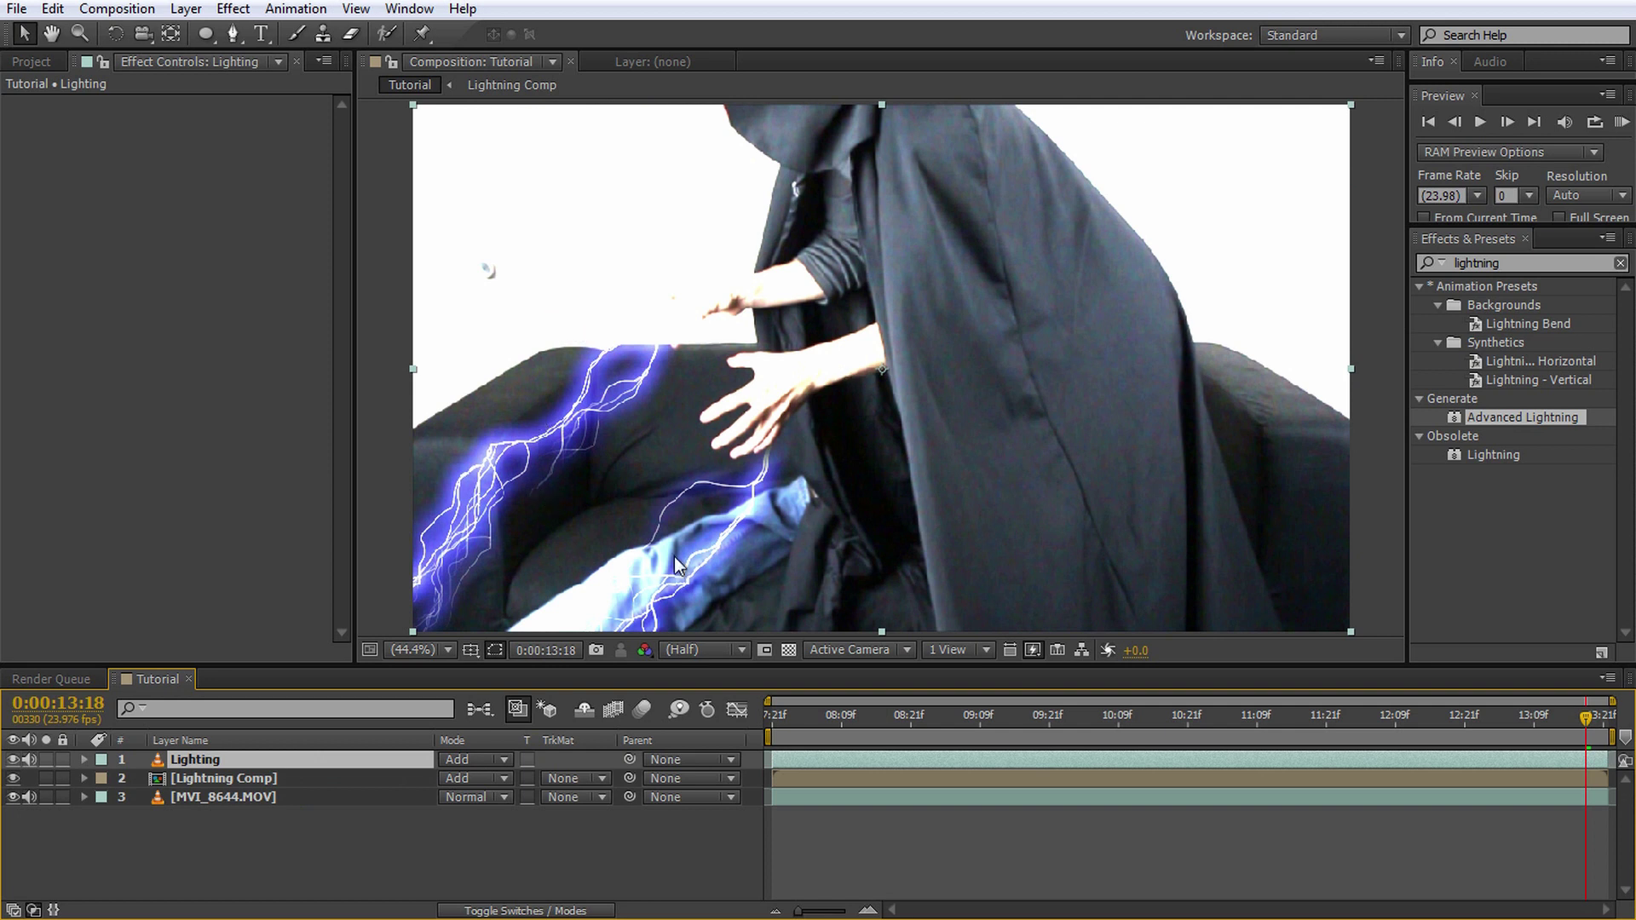
{"action": "left_click_drag", "start_coordinate": [1590, 721], "coordinate": [1000, 740]}
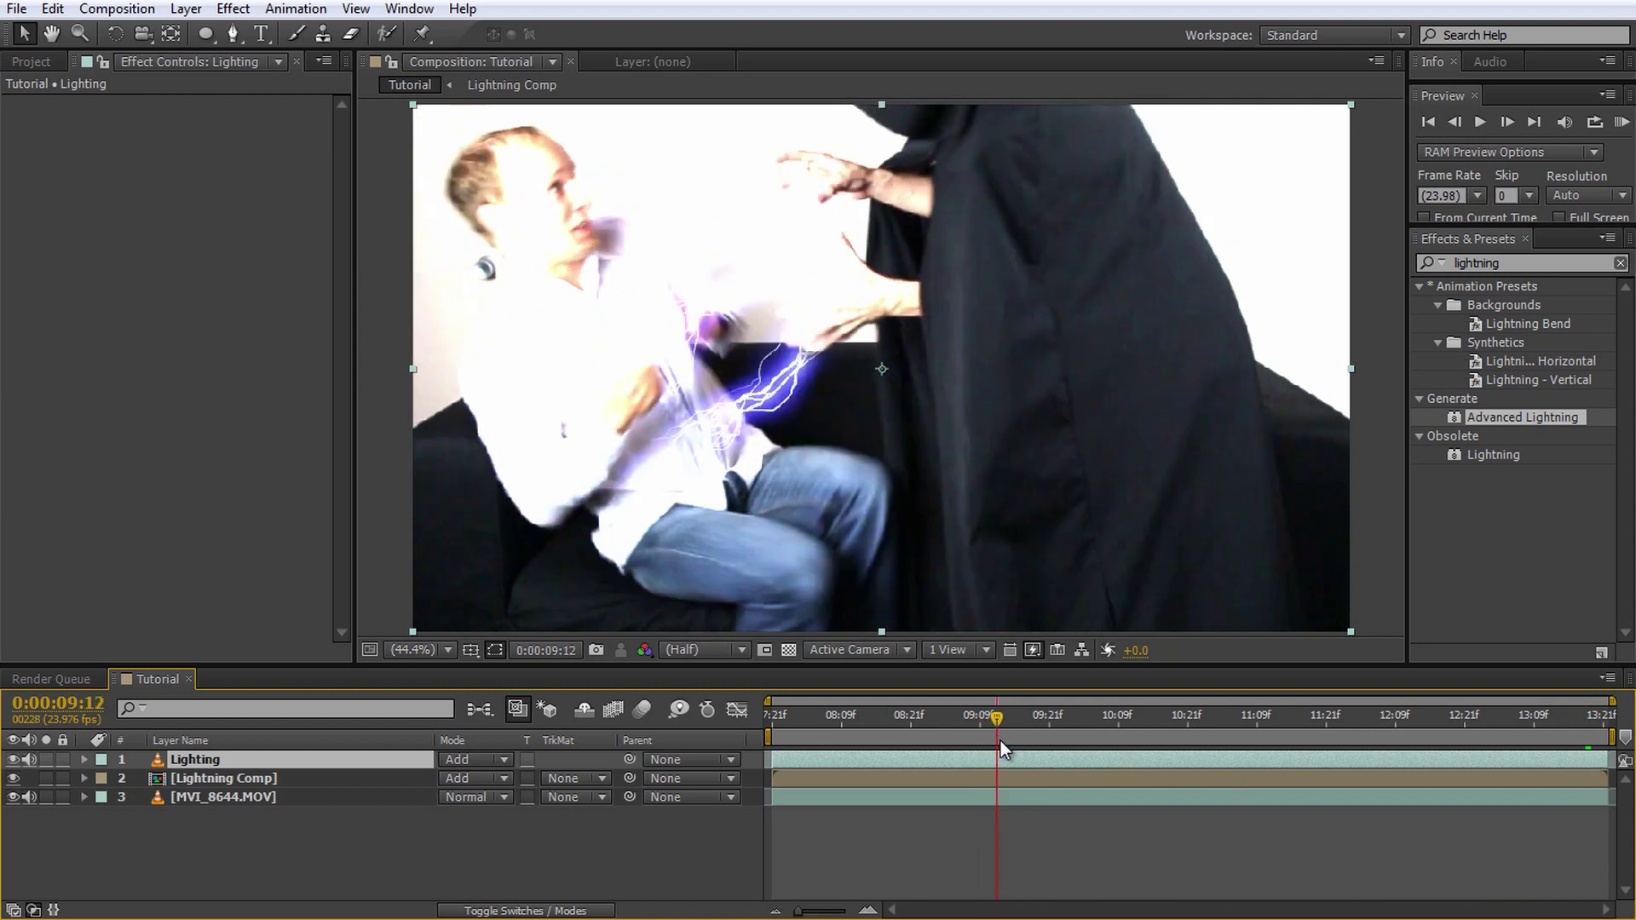
Step: Trim the Lighting layer to start at 09:12 and apply Tint with Map White To #868CFF
{"action": "left_click", "coordinate": [777, 759]}
{"action": "left_click_drag", "start_coordinate": [778, 760], "coordinate": [997, 760]}
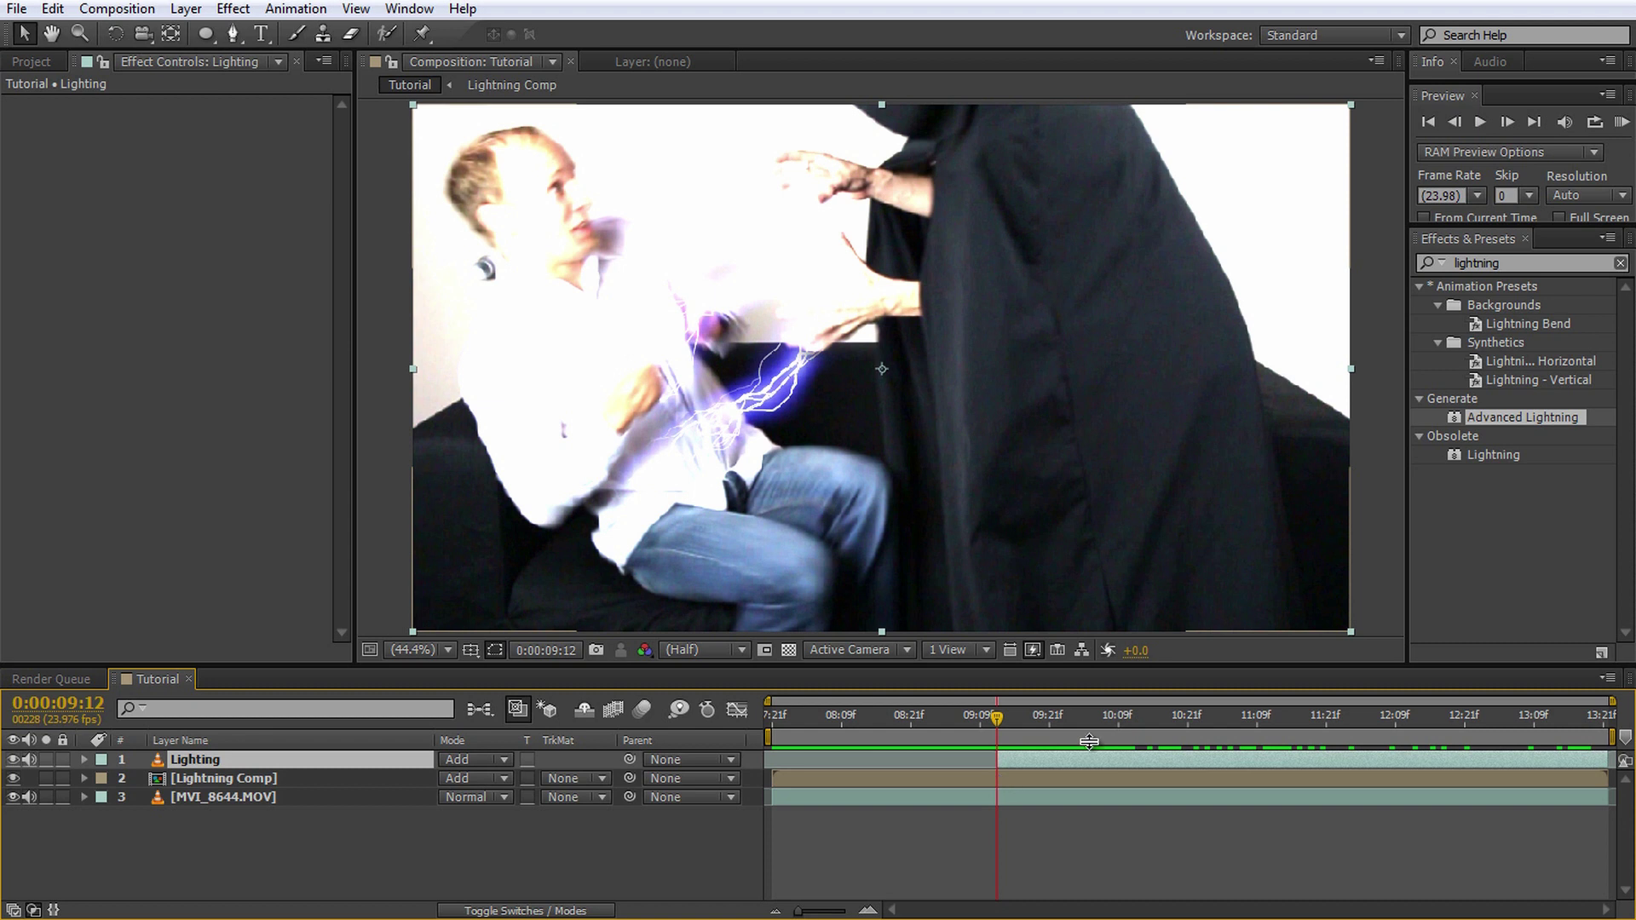
{"action": "left_click", "coordinate": [1517, 262]}
{"action": "type", "text": "tint"}
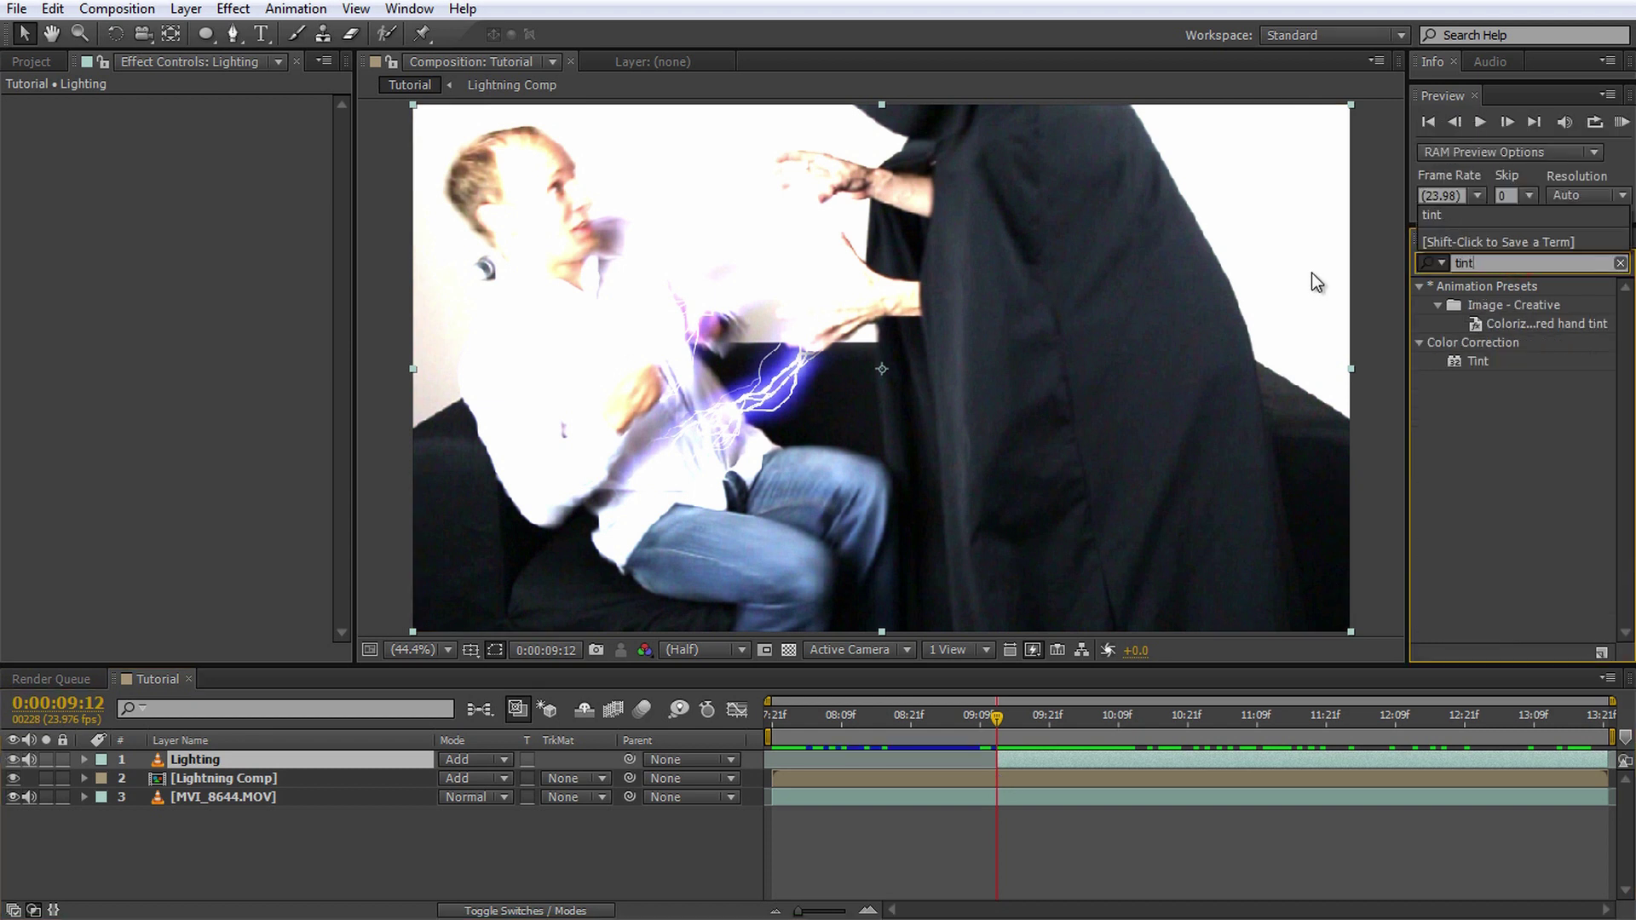
{"action": "double_click", "coordinate": [1477, 363]}
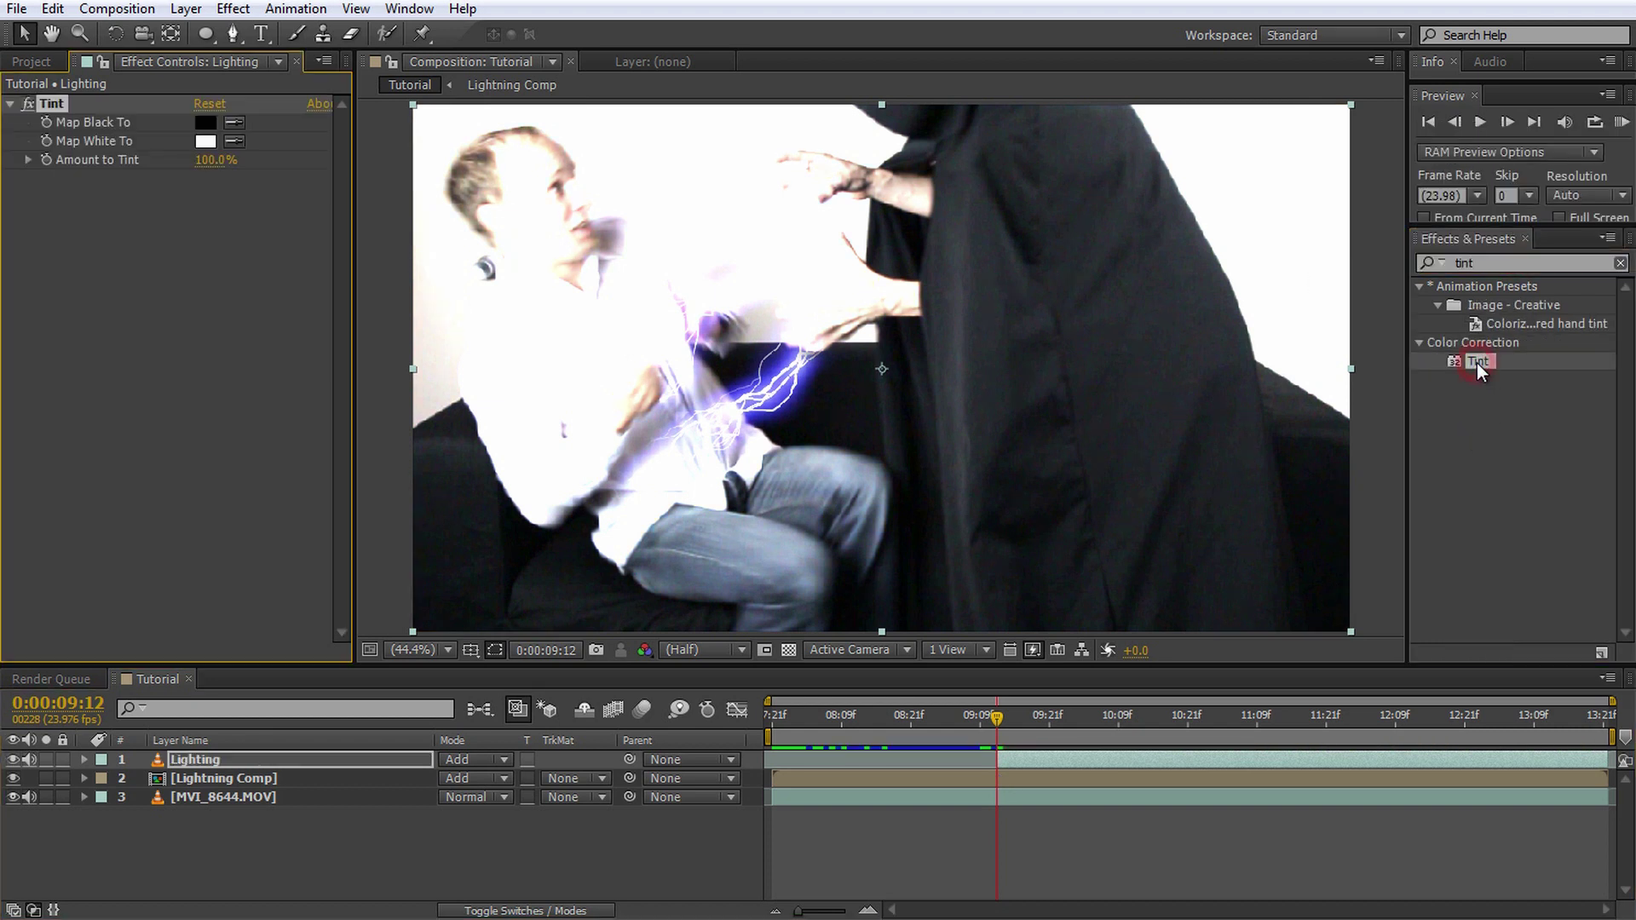
{"action": "left_click", "coordinate": [213, 142]}
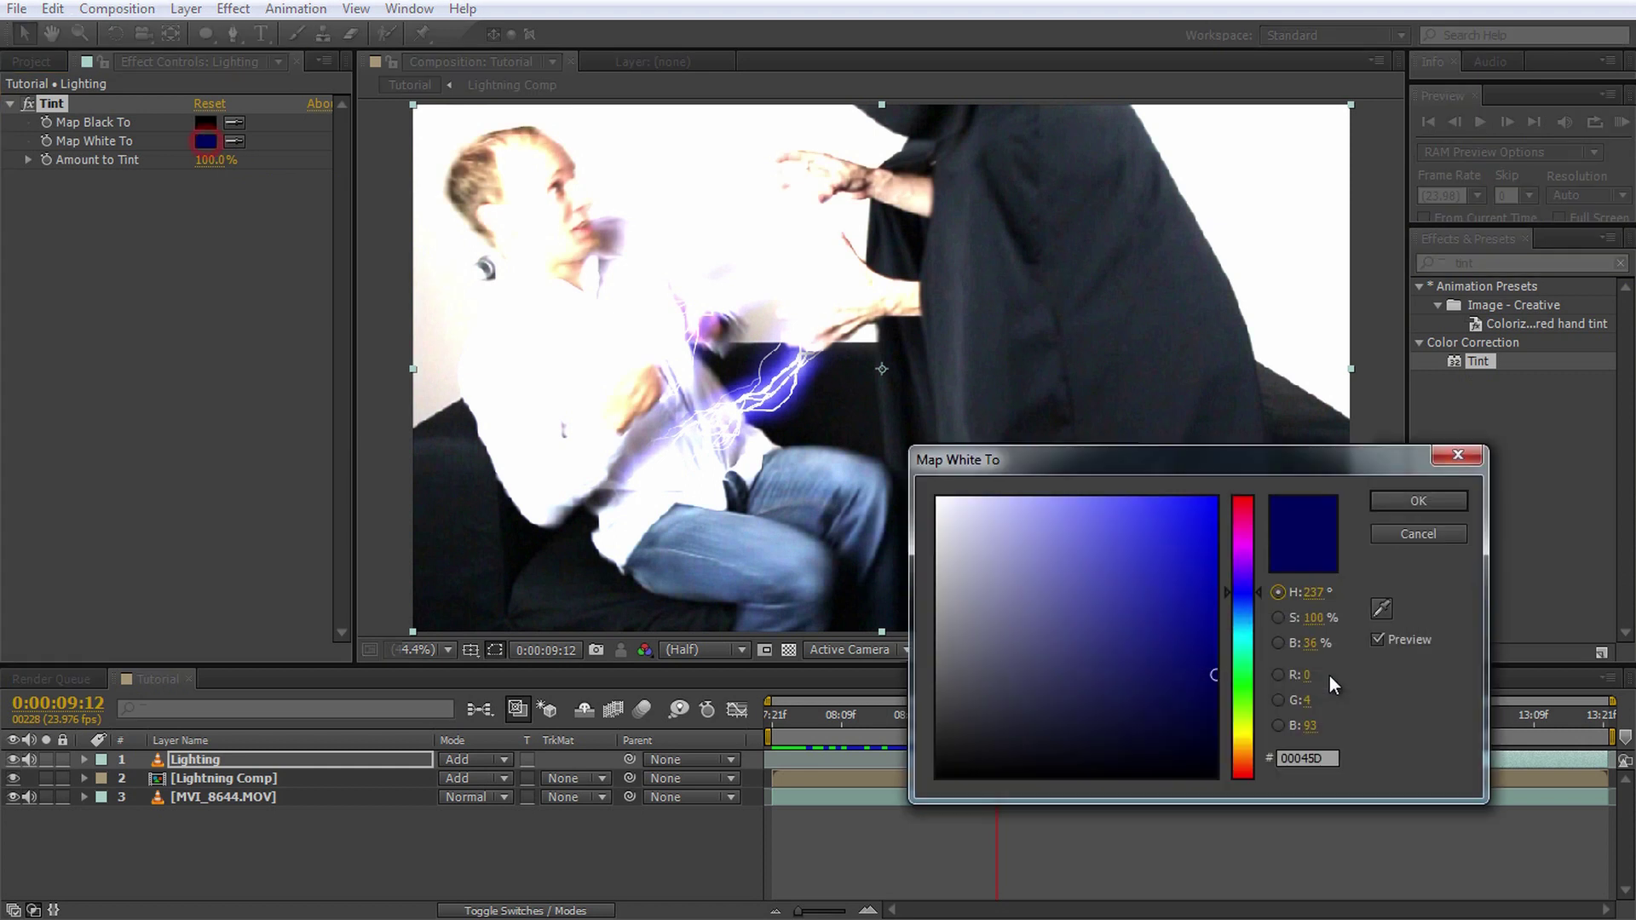
{"action": "mouse_move", "coordinate": [1198, 603]}
{"action": "left_mouse_down"}
{"action": "mouse_move", "coordinate": [1187, 621]}
{"action": "mouse_move", "coordinate": [1062, 467]}
{"action": "mouse_move", "coordinate": [1026, 467]}
{"action": "mouse_move", "coordinate": [1072, 471]}
{"action": "left_mouse_up"}
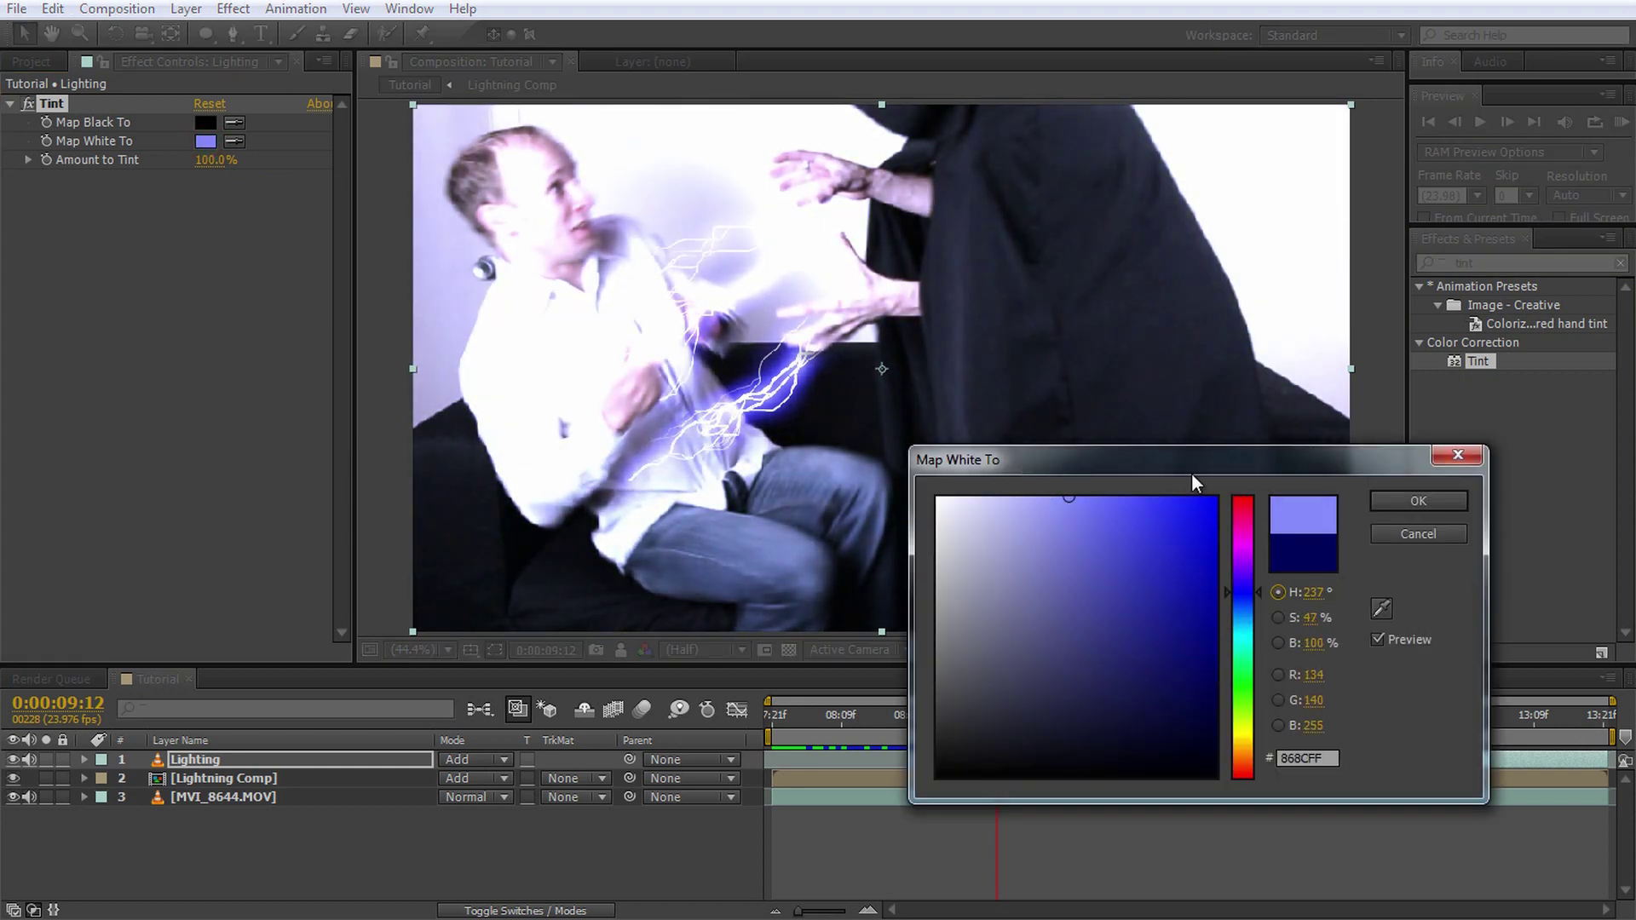
{"action": "left_click", "coordinate": [1437, 501]}
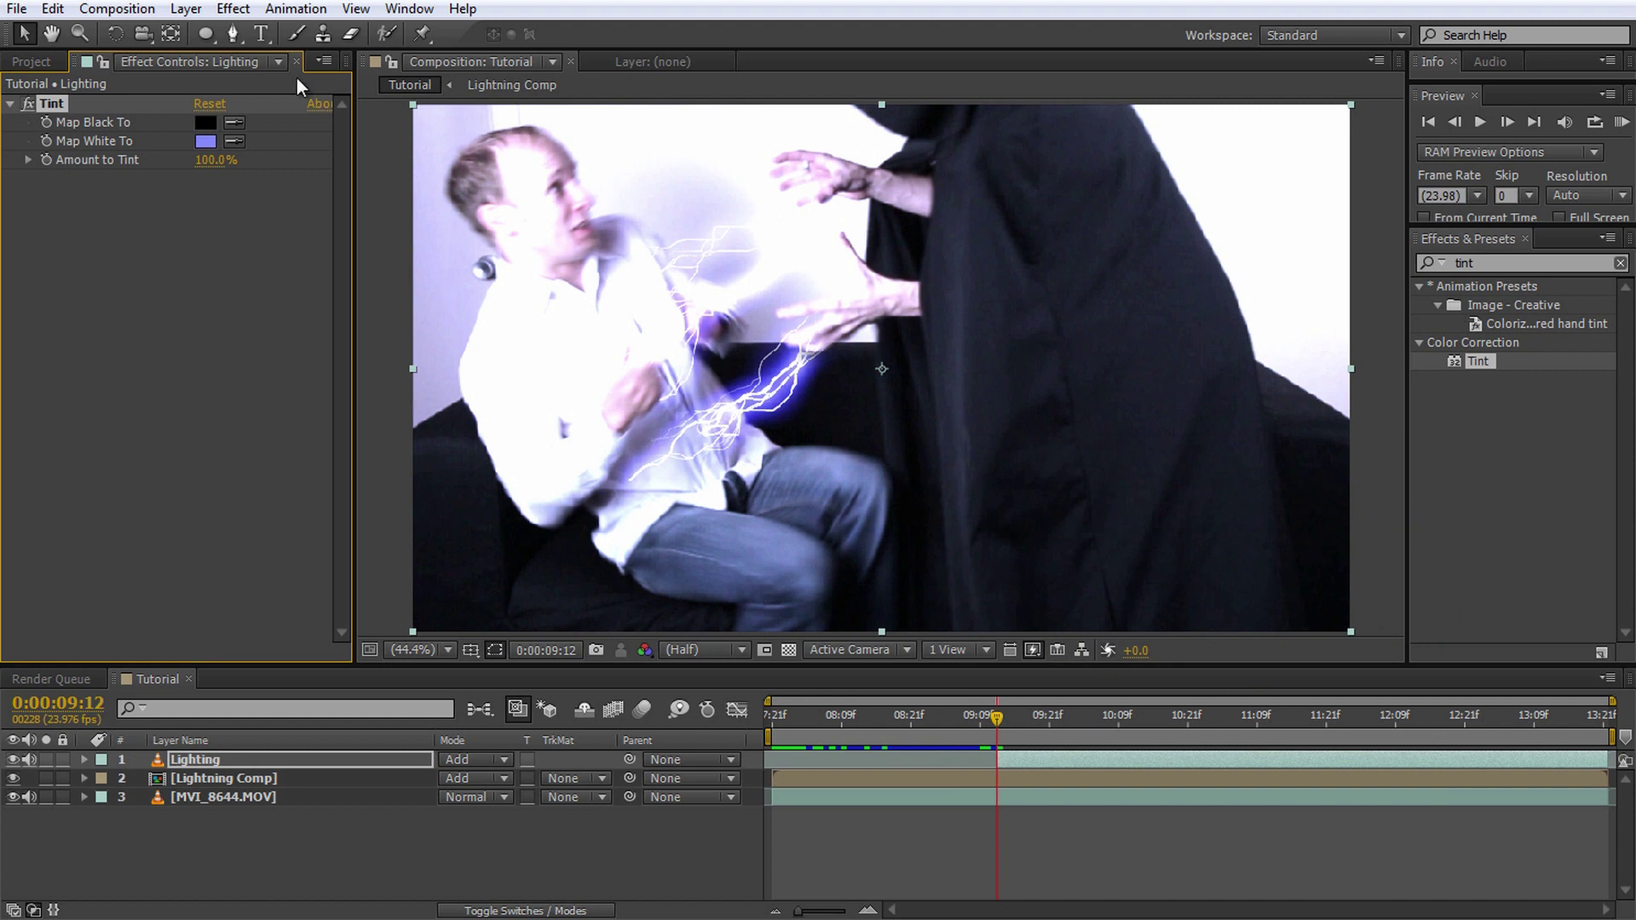
Step: Draw an oval mask on the Lighting layer and feather it about 306 pixels
{"action": "left_click", "coordinate": [202, 34]}
{"action": "left_click_drag", "start_coordinate": [701, 309], "coordinate": [1038, 573]}
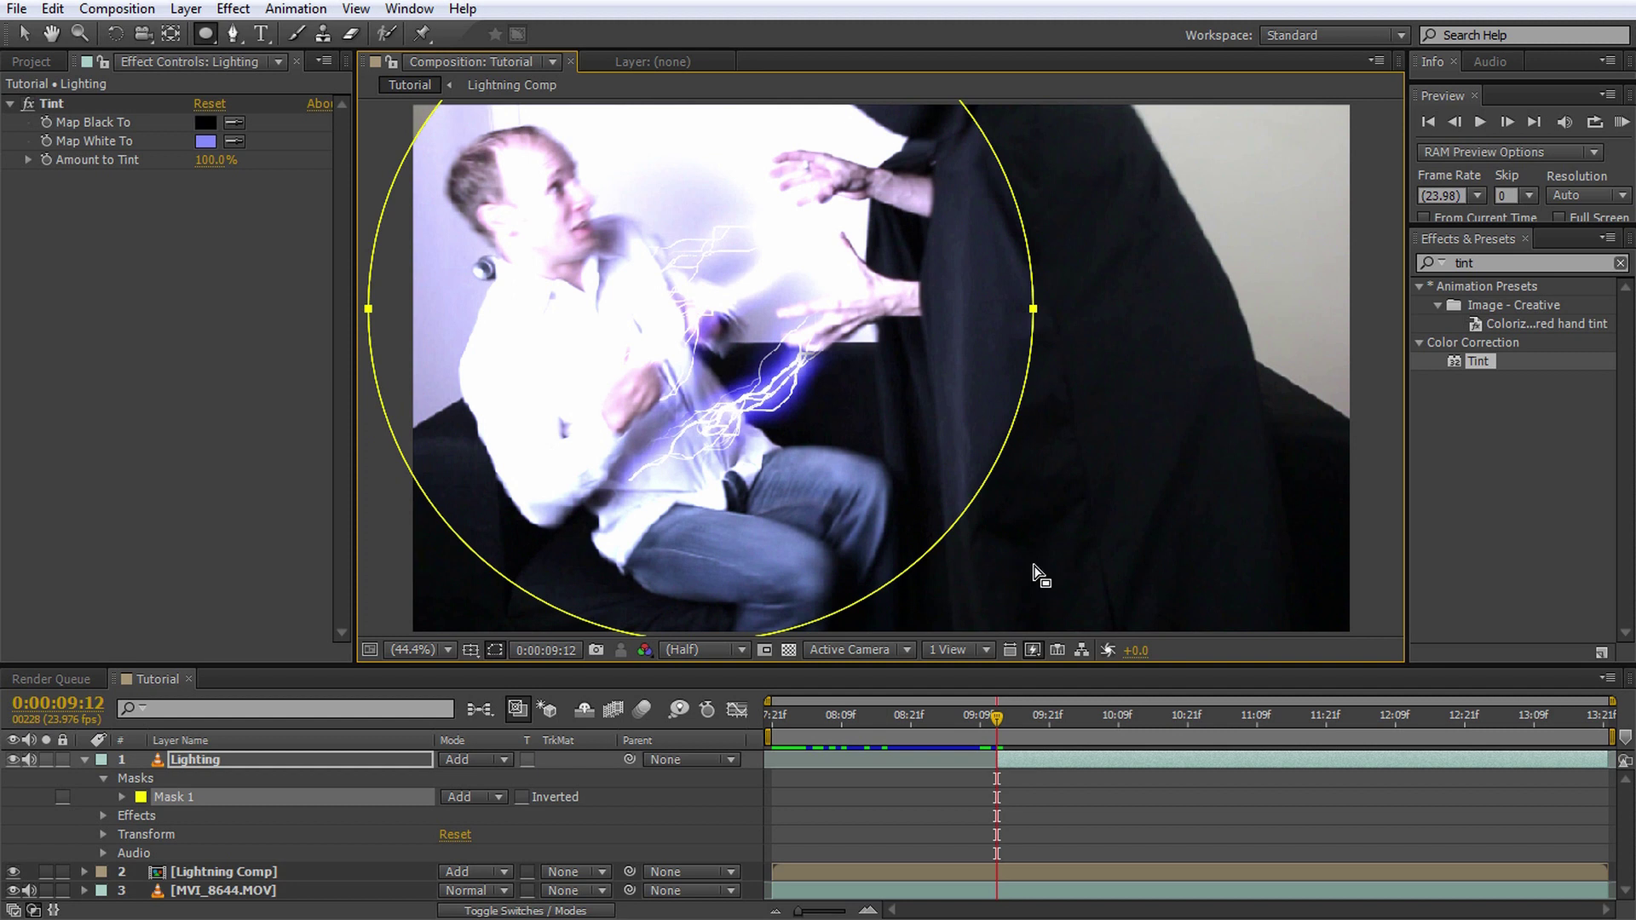
{"action": "left_click", "coordinate": [122, 797]}
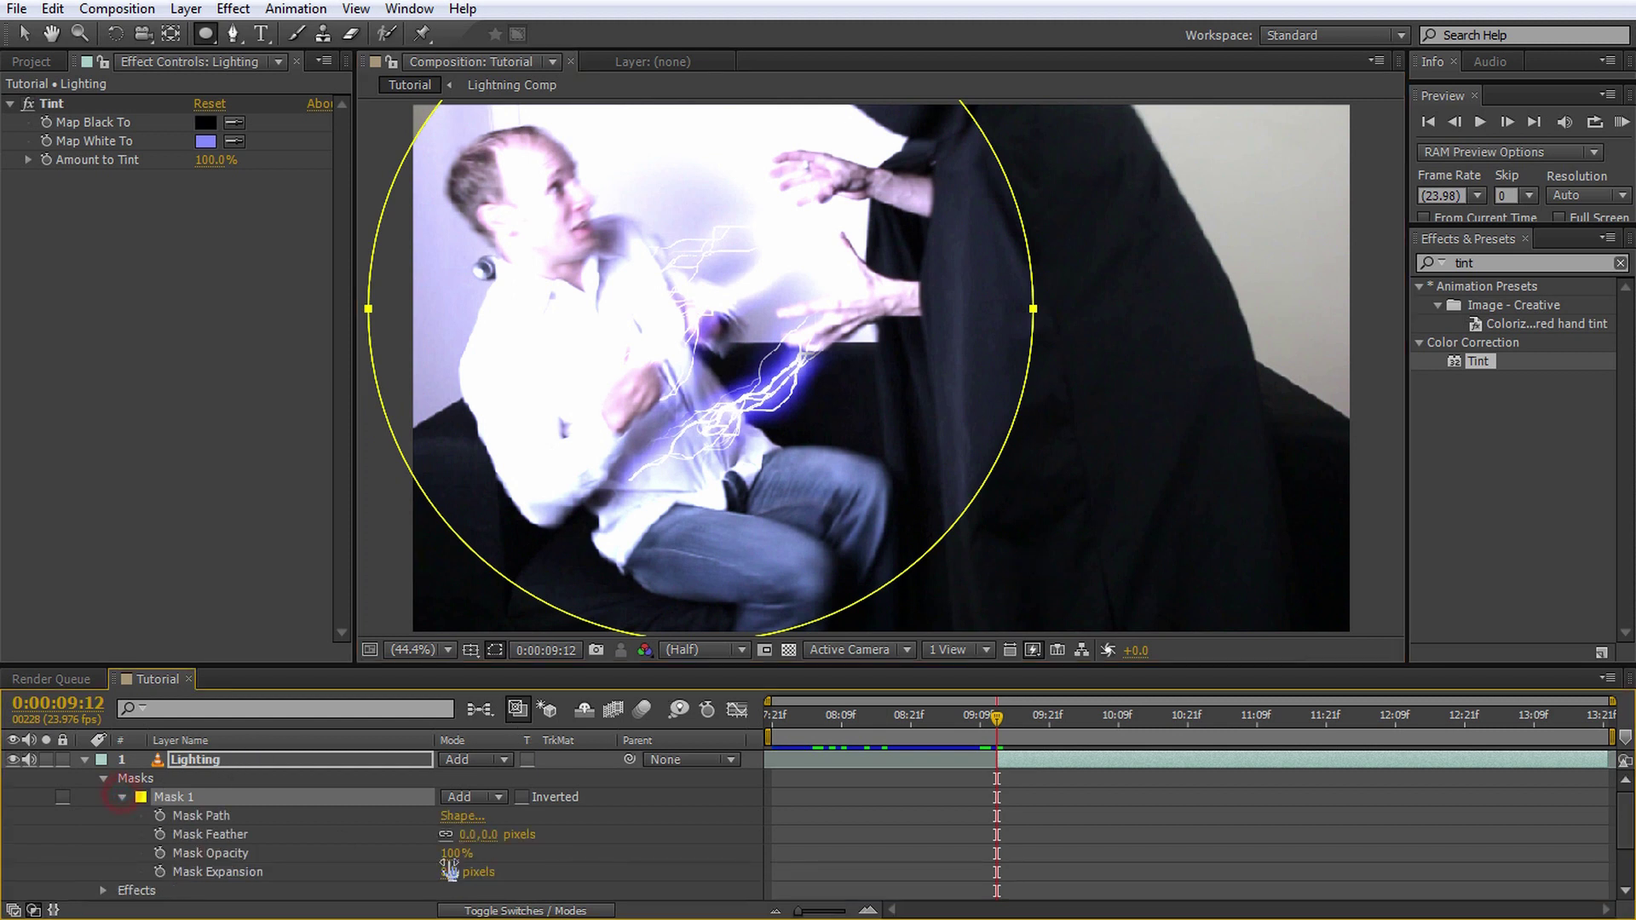
{"action": "left_click_drag", "start_coordinate": [496, 847], "coordinate": [807, 776]}
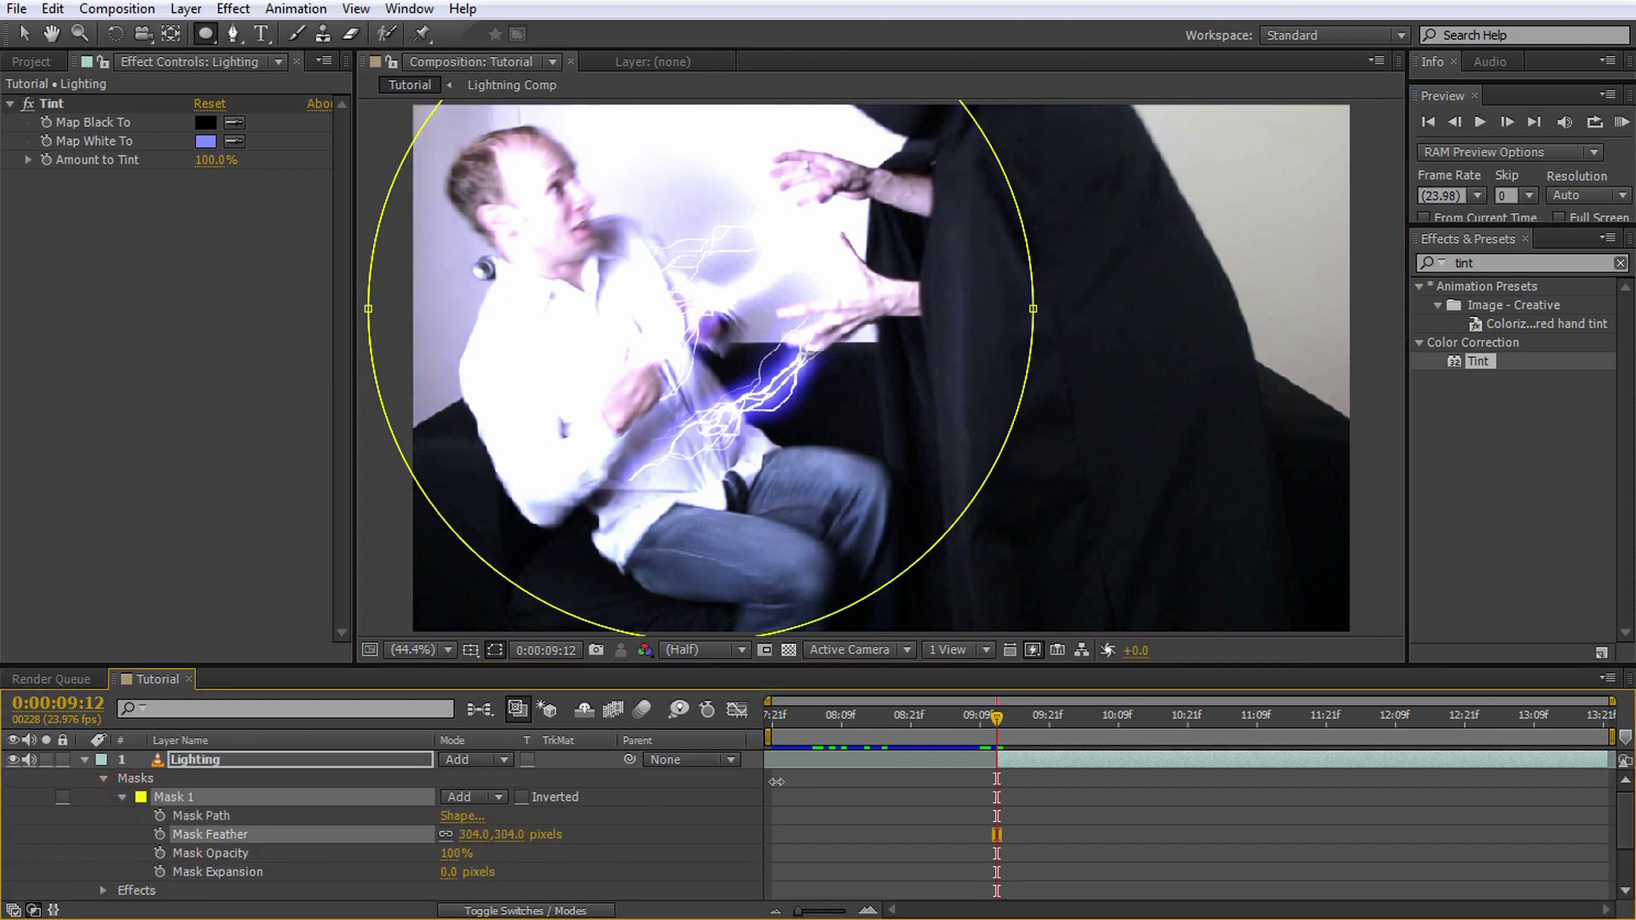
Step: Keyframe Mask 1's path at 09:12, then reposition it at 10:18 and 11:23
{"action": "left_click", "coordinate": [160, 816]}
{"action": "key", "text": "v"}
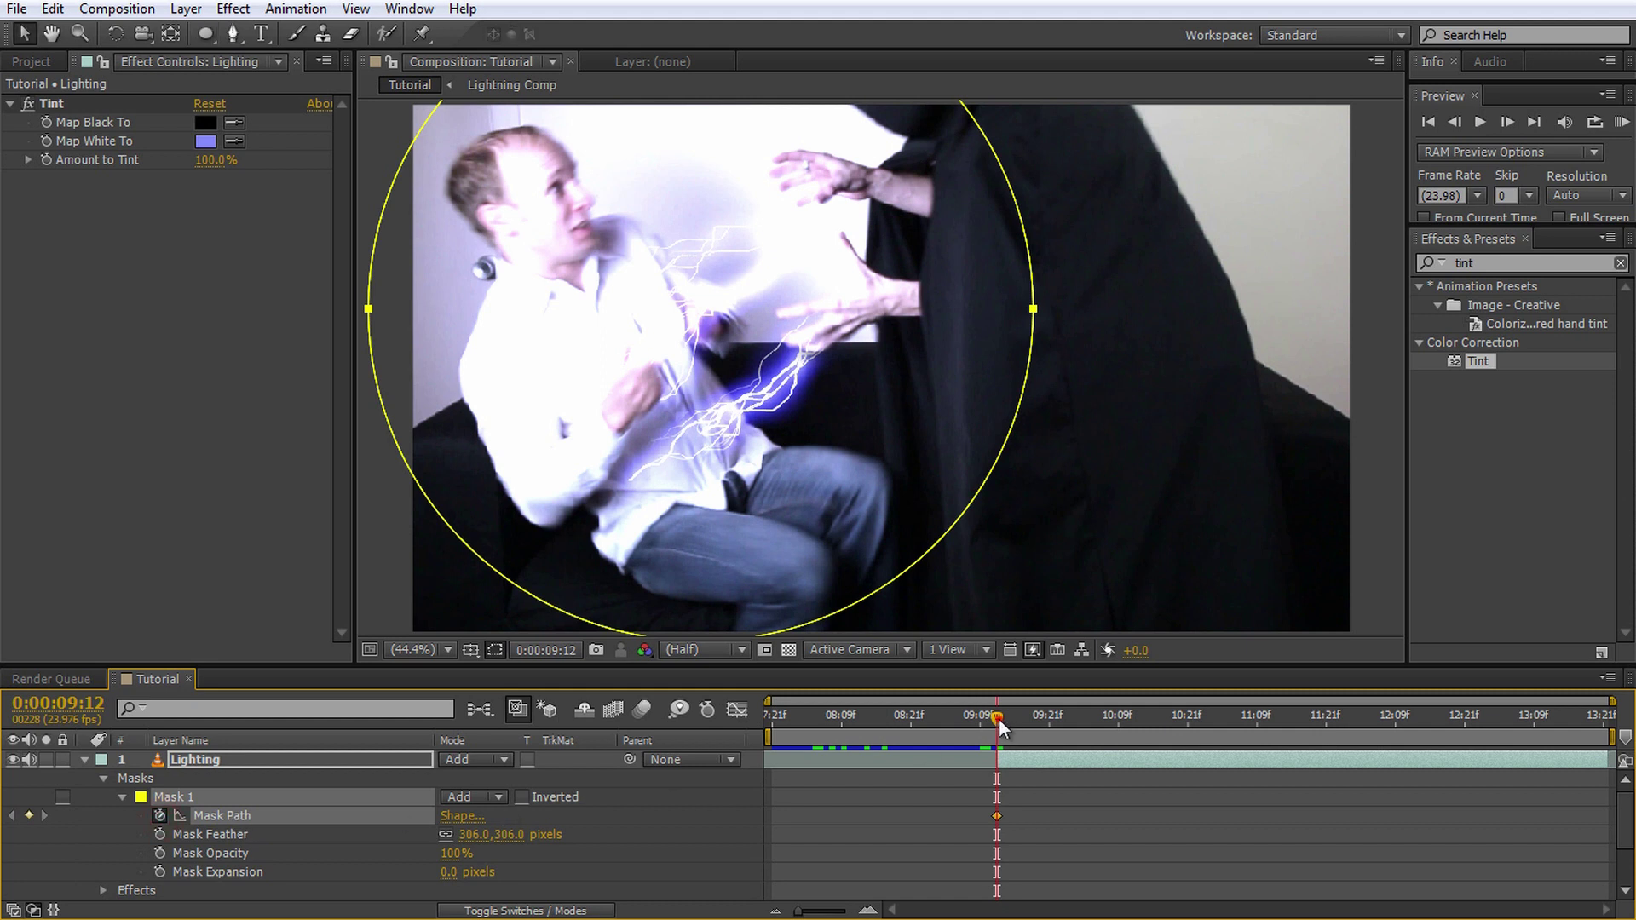
{"action": "left_click_drag", "start_coordinate": [997, 718], "coordinate": [1171, 719]}
{"action": "left_click_drag", "start_coordinate": [995, 411], "coordinate": [931, 534]}
{"action": "left_click_drag", "start_coordinate": [1179, 714], "coordinate": [1347, 714]}
{"action": "left_click_drag", "start_coordinate": [898, 456], "coordinate": [887, 519]}
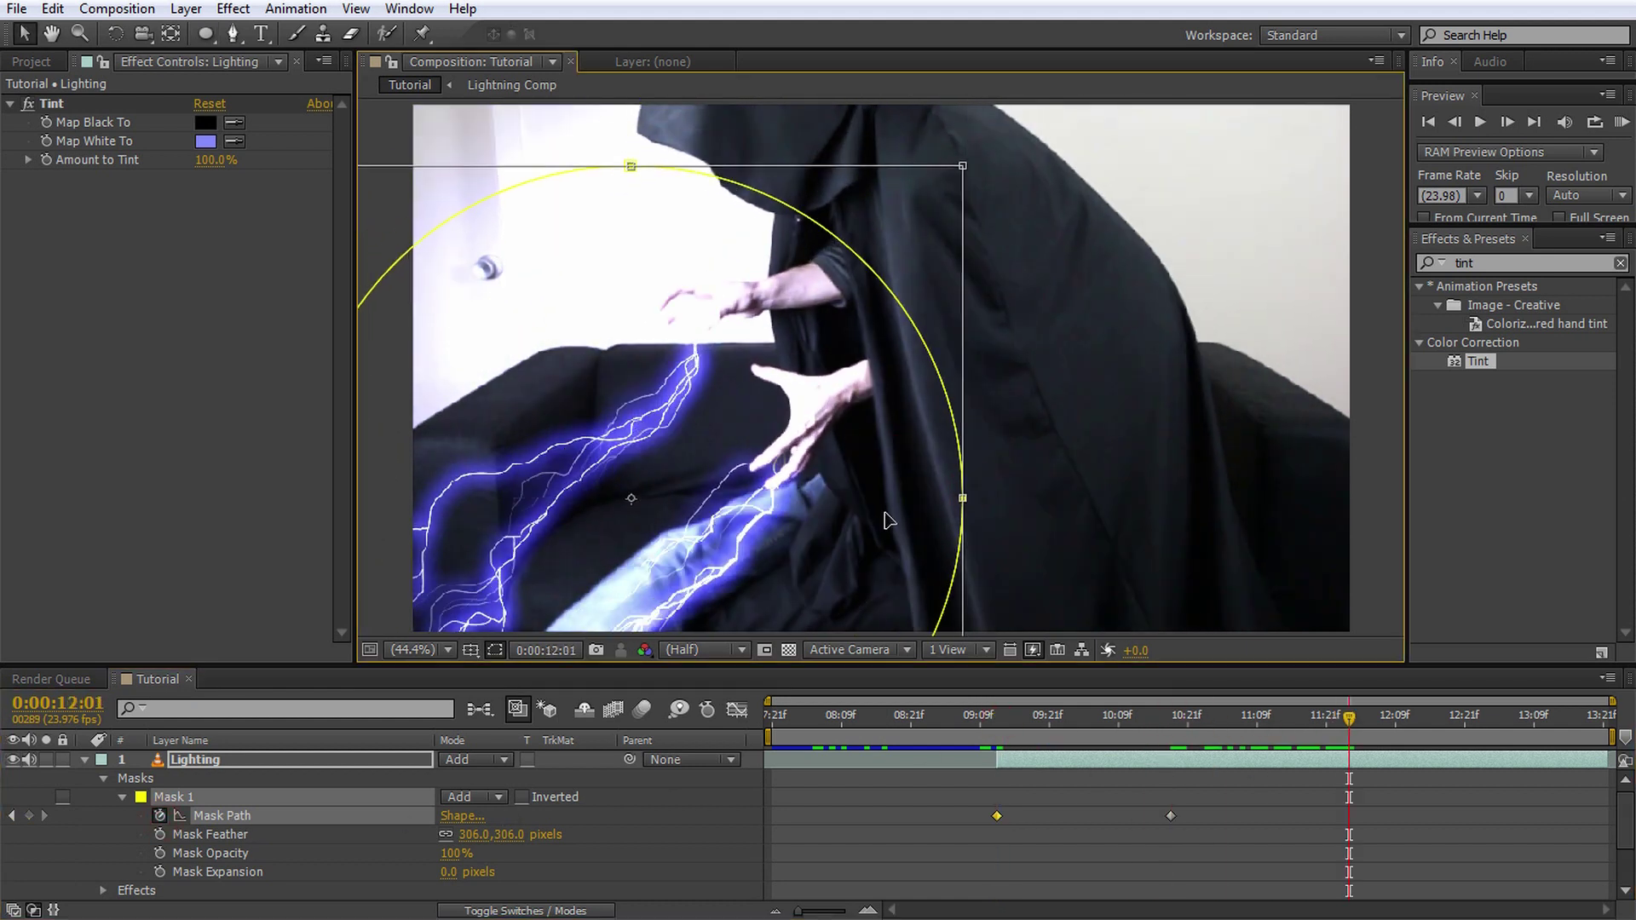
{"action": "left_click_drag", "start_coordinate": [1359, 716], "coordinate": [1001, 733]}
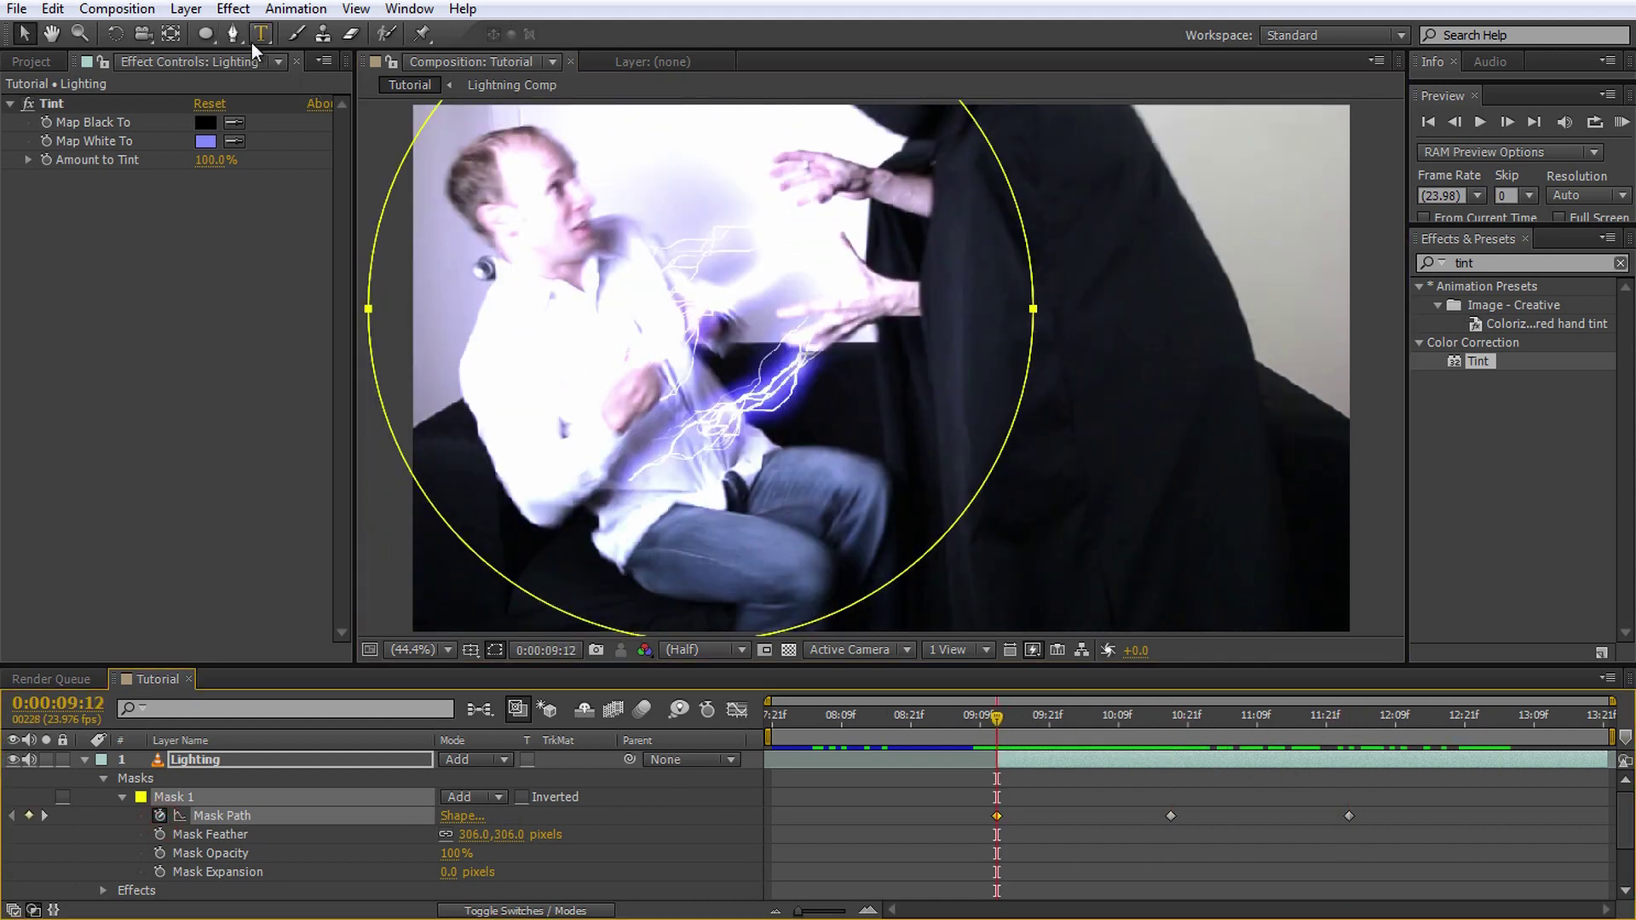
Step: Draw a closed Mask 2 outline around the hooded man's raised hands and arm
{"action": "key", "text": "g"}
{"action": "left_click", "coordinate": [941, 104]}
{"action": "left_click", "coordinate": [842, 104]}
{"action": "left_click", "coordinate": [875, 134]}
{"action": "left_click", "coordinate": [816, 142]}
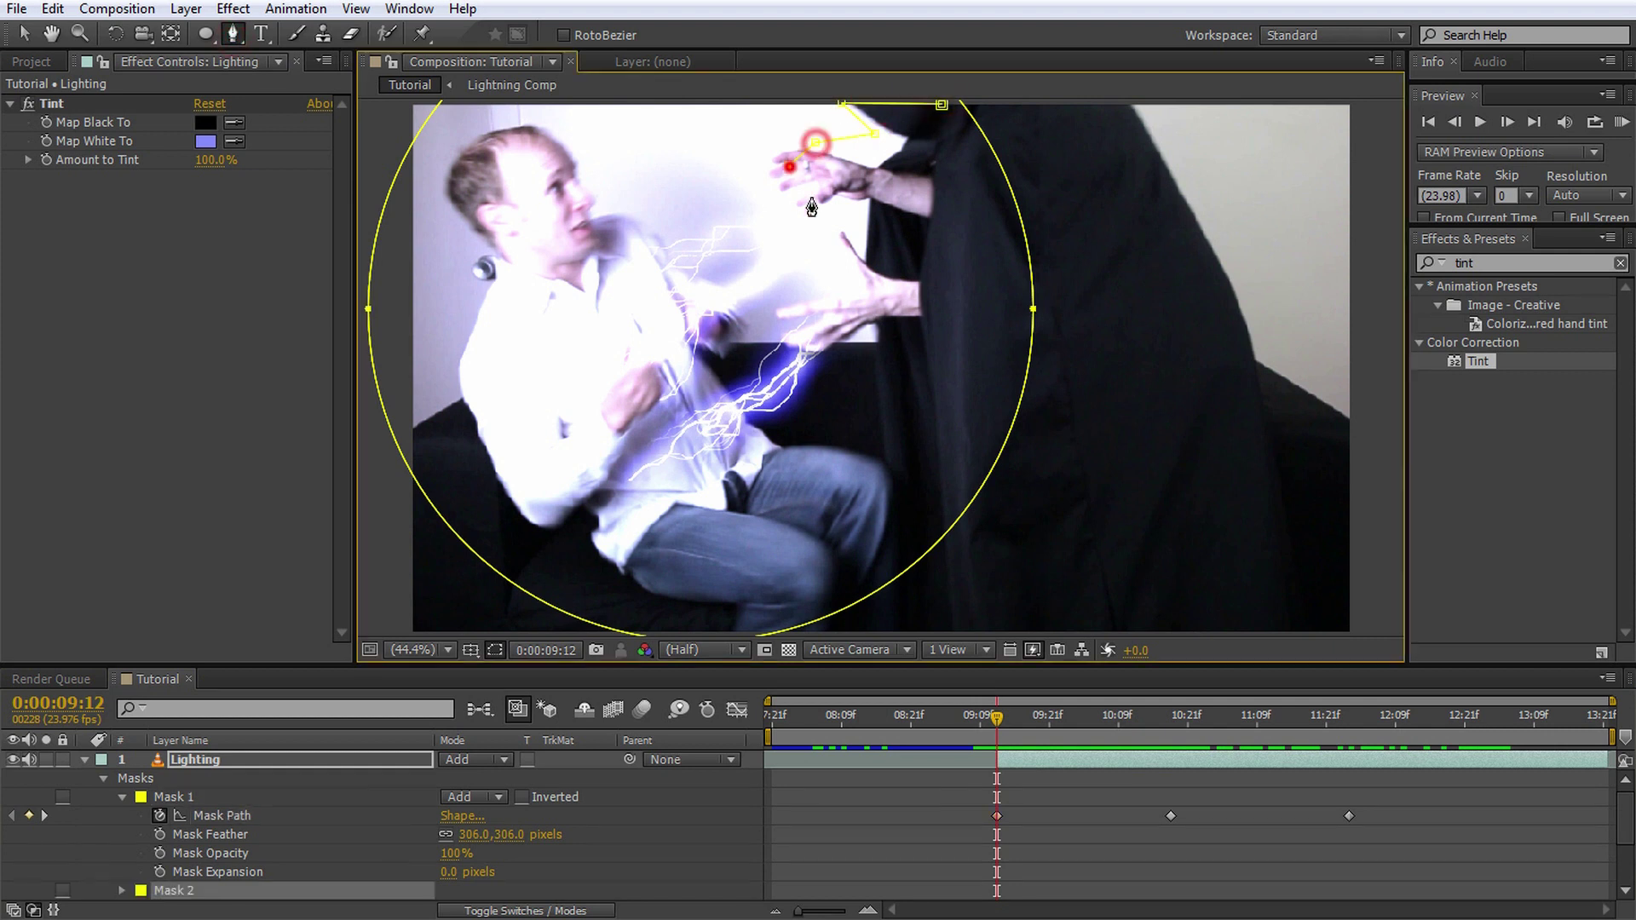
{"action": "left_click", "coordinate": [803, 351]}
{"action": "left_click", "coordinate": [874, 632]}
{"action": "left_click", "coordinate": [983, 633]}
{"action": "left_click", "coordinate": [1014, 121]}
{"action": "left_click", "coordinate": [972, 104]}
{"action": "left_click", "coordinate": [942, 104]}
Step: Feather Mask 2 by 34 pixels and set its first Mask Path keyframe at 09:12
{"action": "key", "text": "v"}
{"action": "left_click_drag", "start_coordinate": [452, 853], "coordinate": [461, 867]}
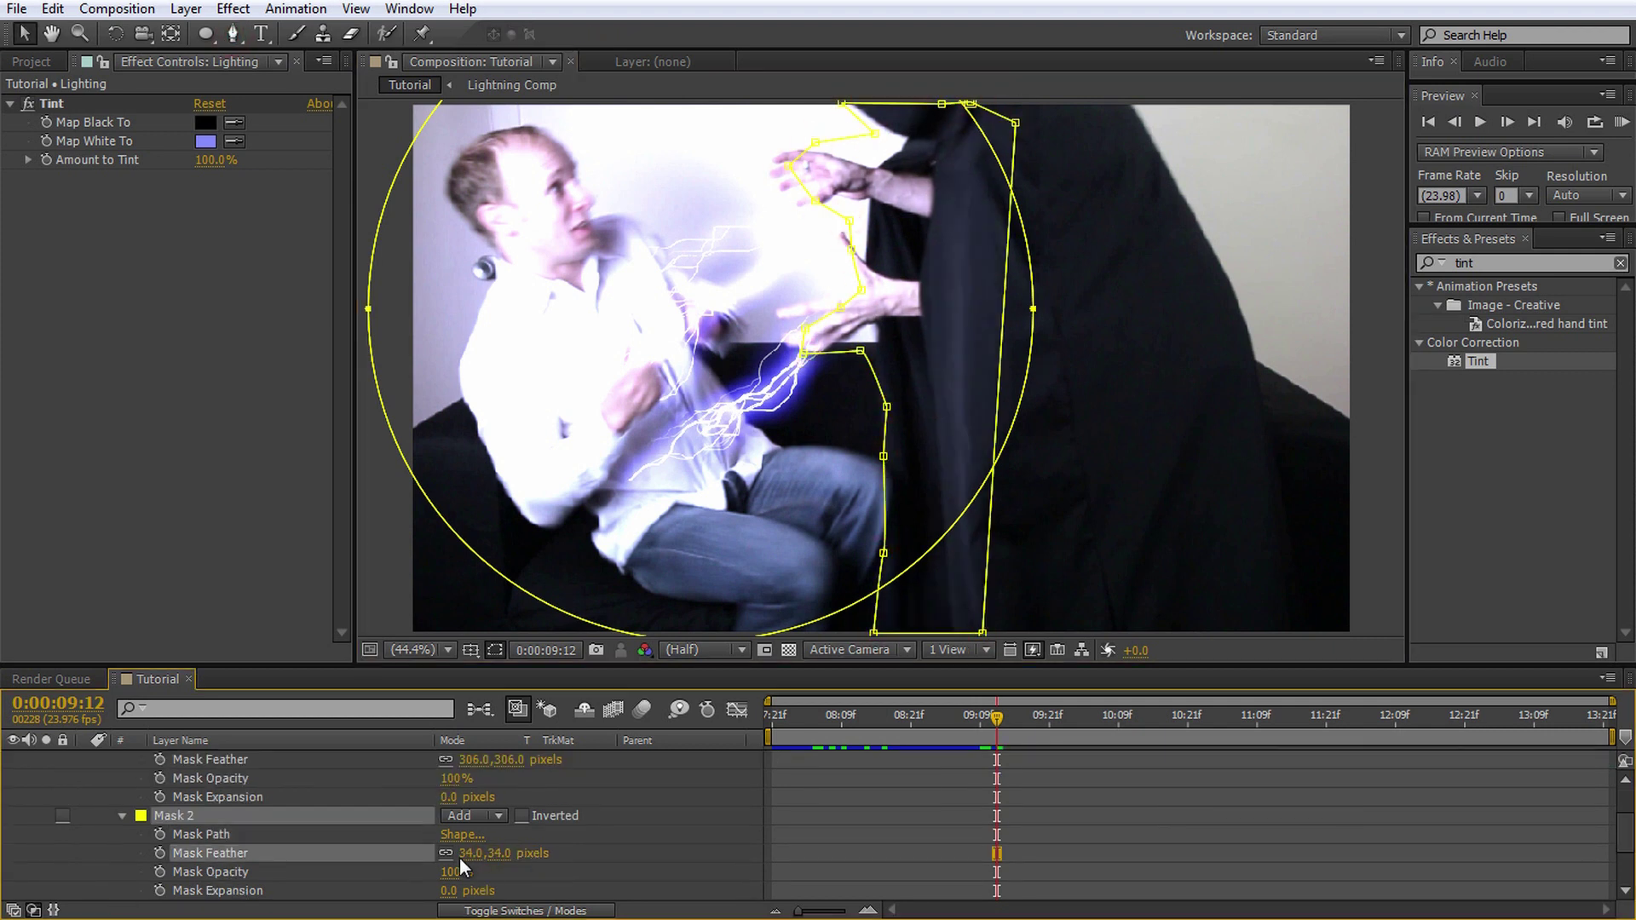
{"action": "left_click", "coordinate": [160, 834]}
Step: At 09:23, shift Mask 2 and adjust its points to follow the moving hands
{"action": "left_click_drag", "start_coordinate": [997, 718], "coordinate": [1061, 718]}
{"action": "left_click_drag", "start_coordinate": [978, 102], "coordinate": [930, 126]}
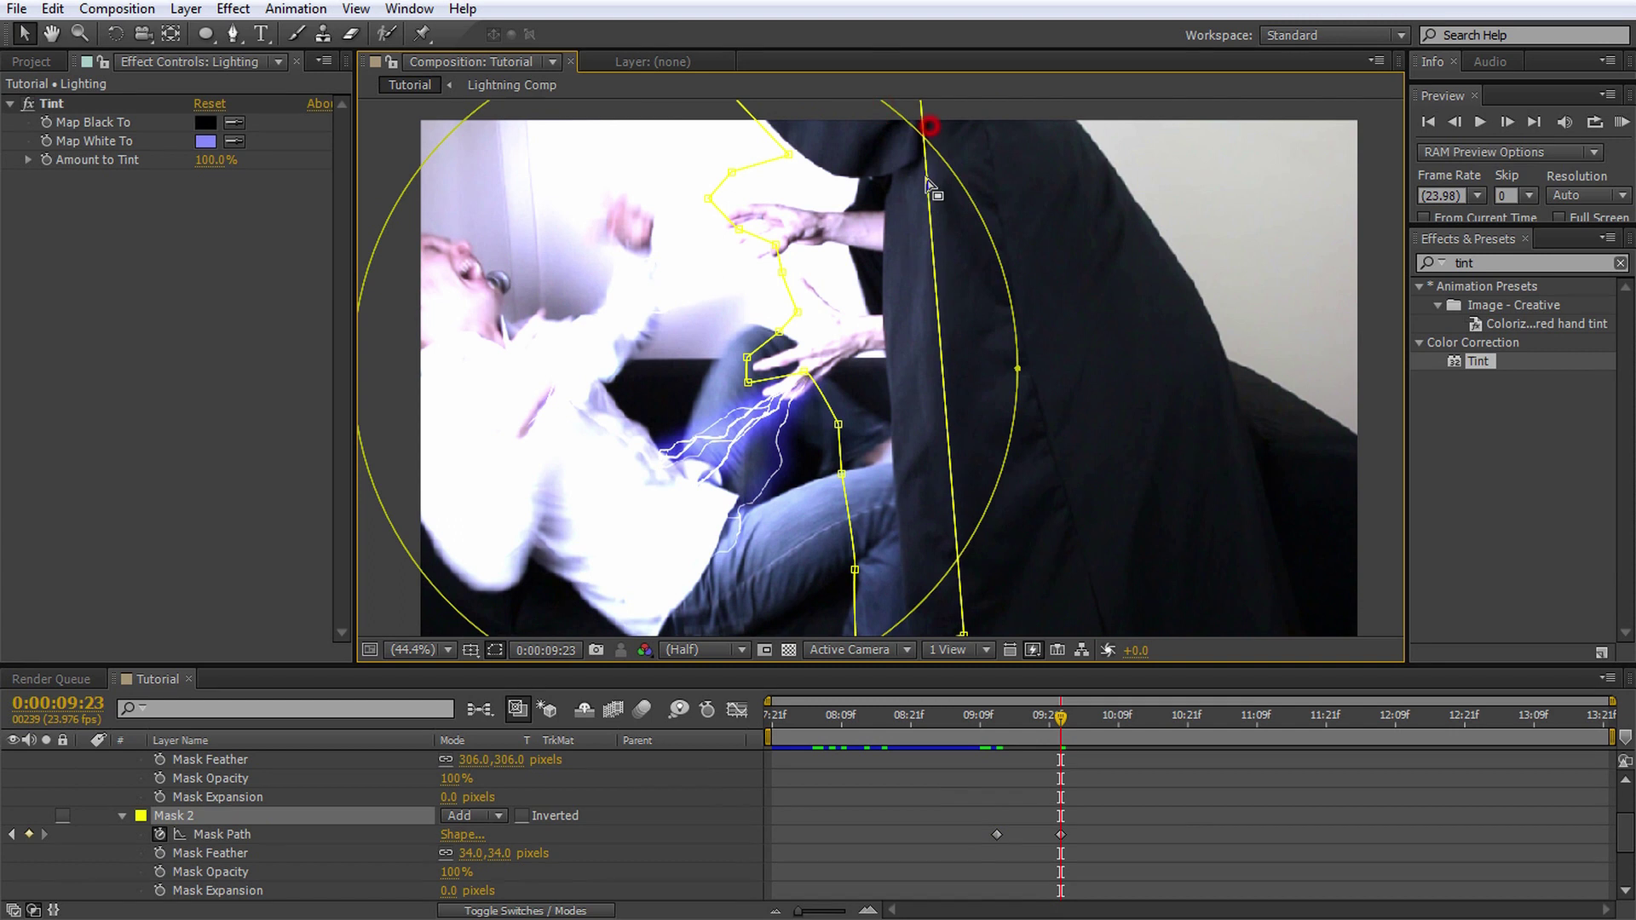
{"action": "scroll", "coordinate": [1034, 431], "scroll_direction": "up", "scroll_amount": 2}
{"action": "left_click_drag", "start_coordinate": [851, 596], "coordinate": [877, 585]}
{"action": "scroll", "coordinate": [937, 426], "scroll_direction": "down", "scroll_amount": 1}
{"action": "key", "text": "Page_Down"}
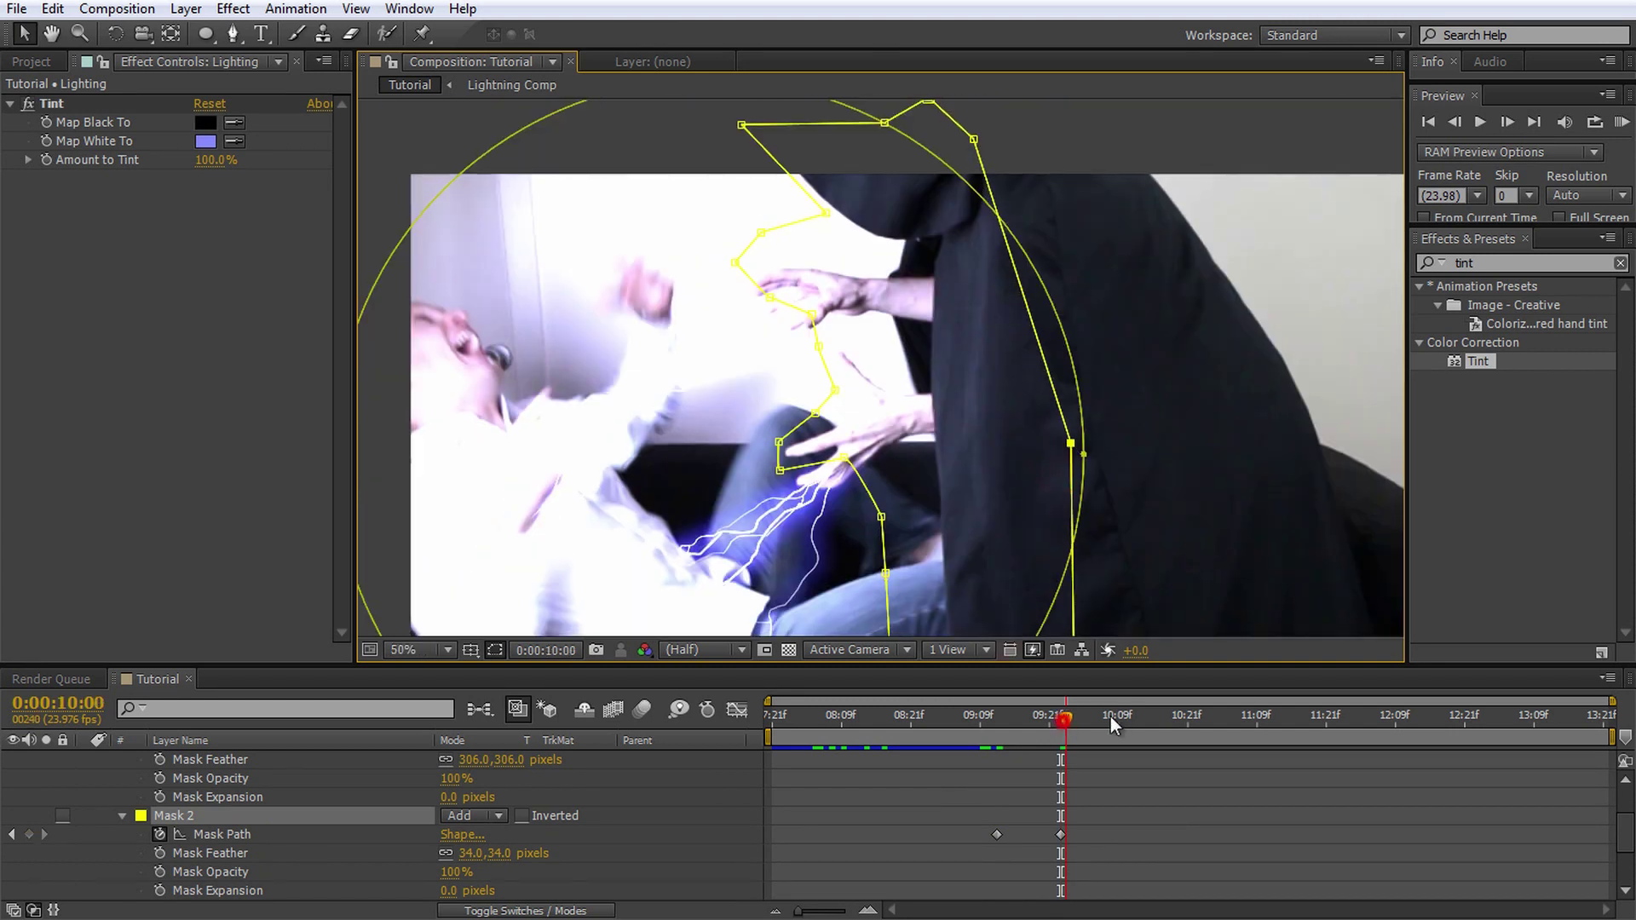
Step: At 11:08, move a Mask 2 point onto the hand, then fit the frame in the viewer
{"action": "left_click_drag", "start_coordinate": [1112, 724], "coordinate": [1251, 720]}
{"action": "left_click_drag", "start_coordinate": [742, 306], "coordinate": [794, 287]}
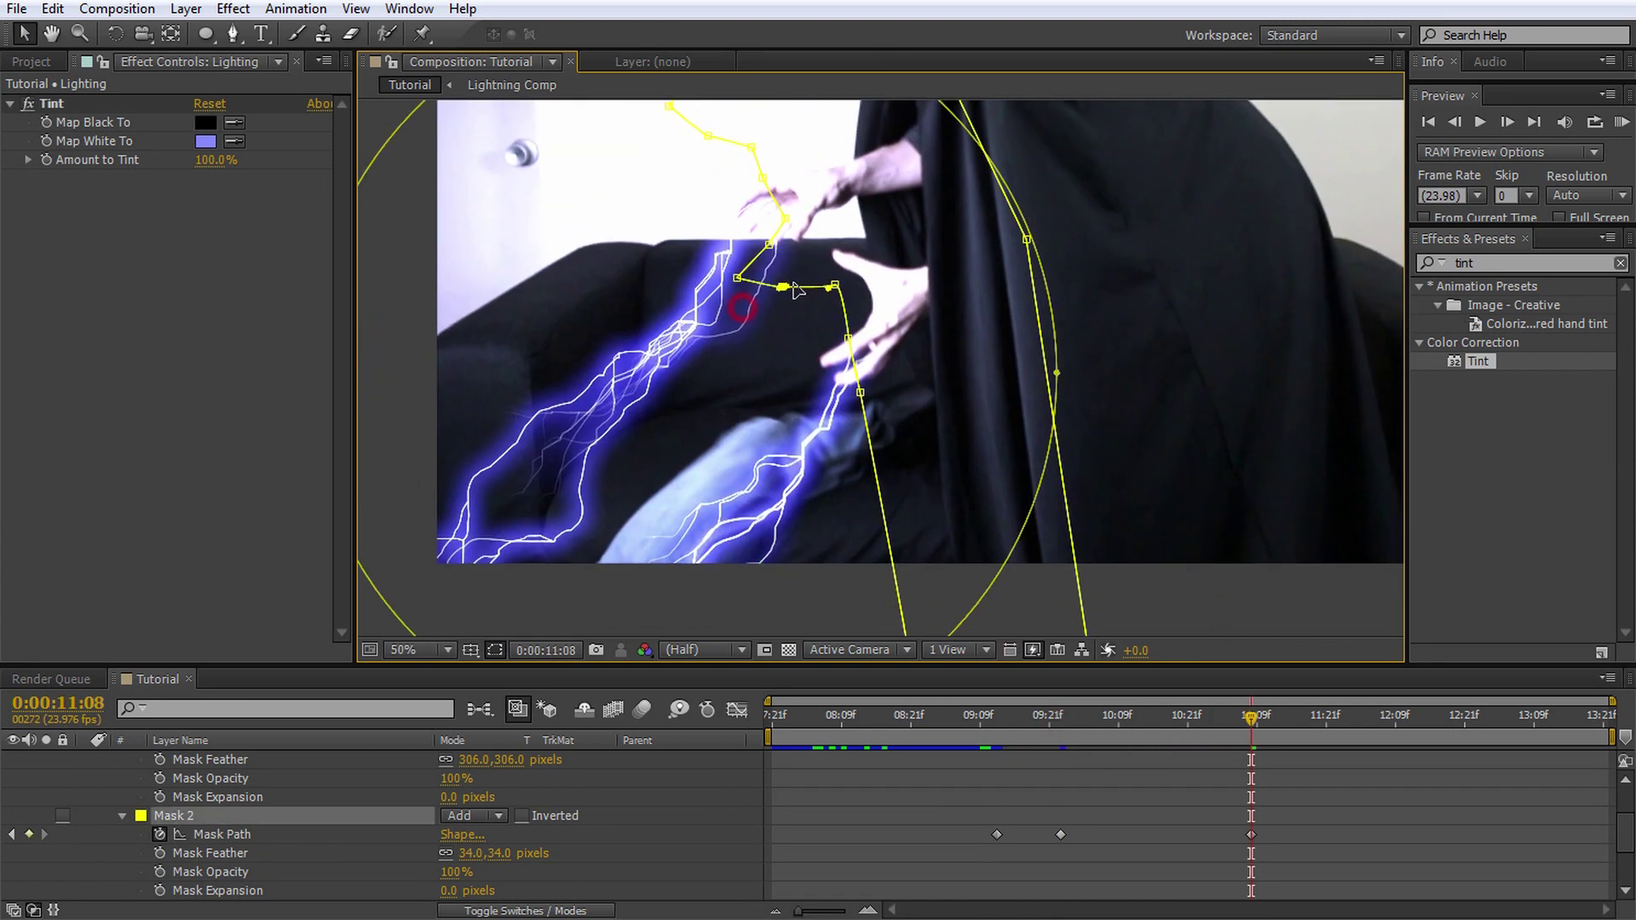
{"action": "scroll", "coordinate": [741, 267], "scroll_direction": "up", "scroll_amount": 1}
{"action": "left_click", "coordinate": [406, 650]}
{"action": "left_click_drag", "start_coordinate": [1258, 714], "coordinate": [1399, 747]}
{"action": "left_click", "coordinate": [461, 276]}
Step: Add a wiggle(10, 60) expression to the Lighting layer's Opacity so the light flickers
{"action": "scroll", "coordinate": [1074, 791], "scroll_direction": "up", "scroll_amount": 3}
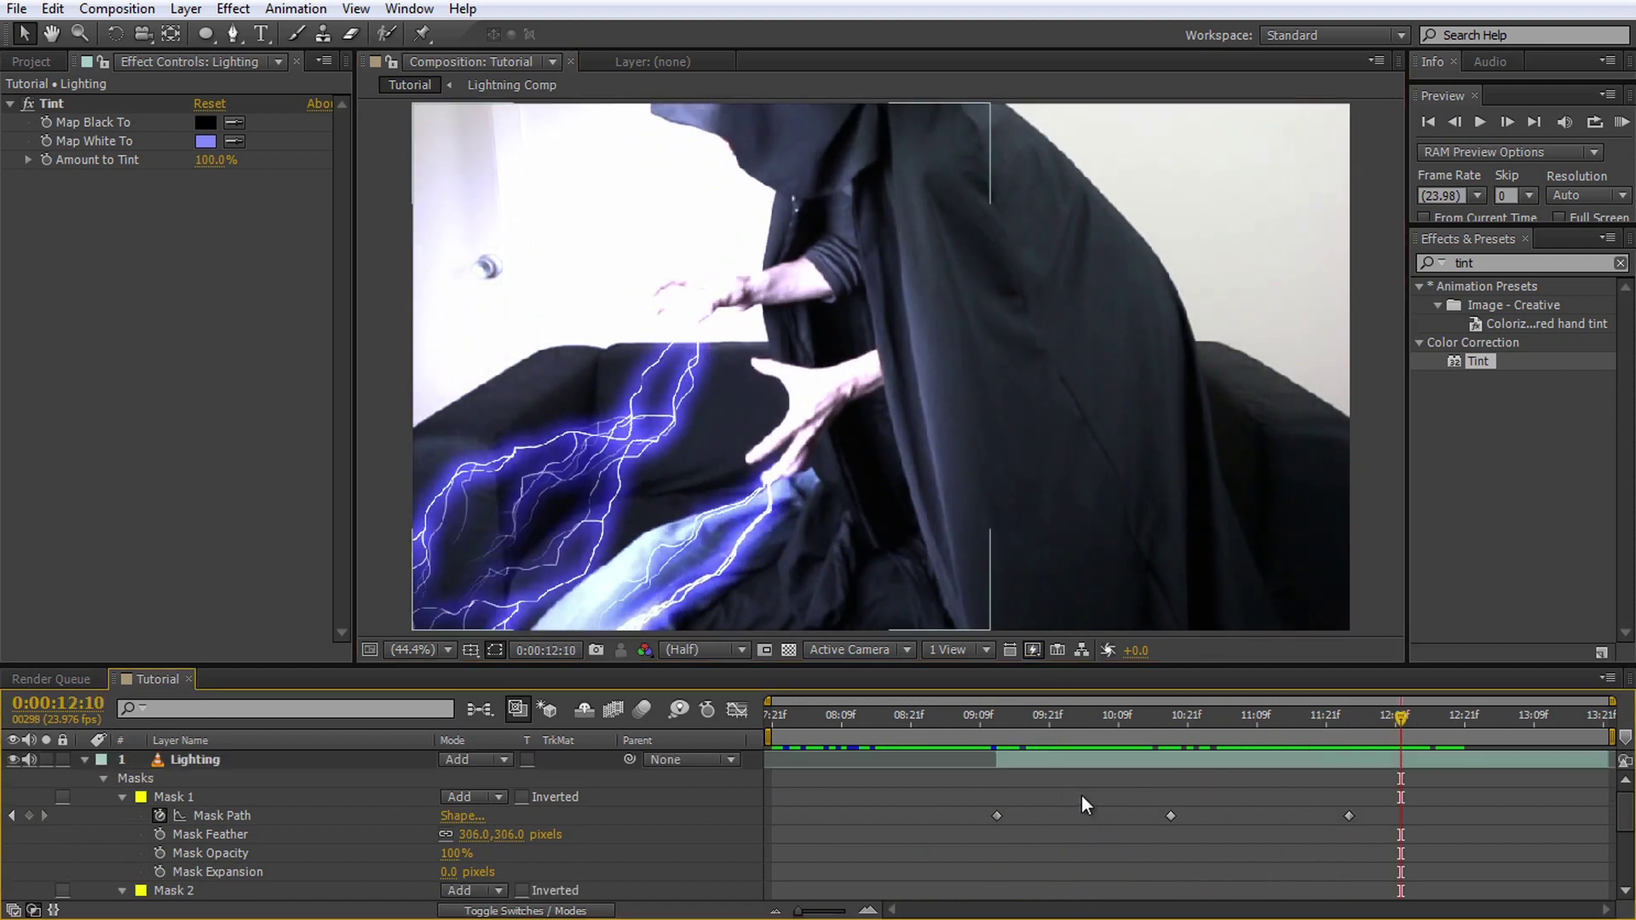
{"action": "left_click", "coordinate": [227, 759]}
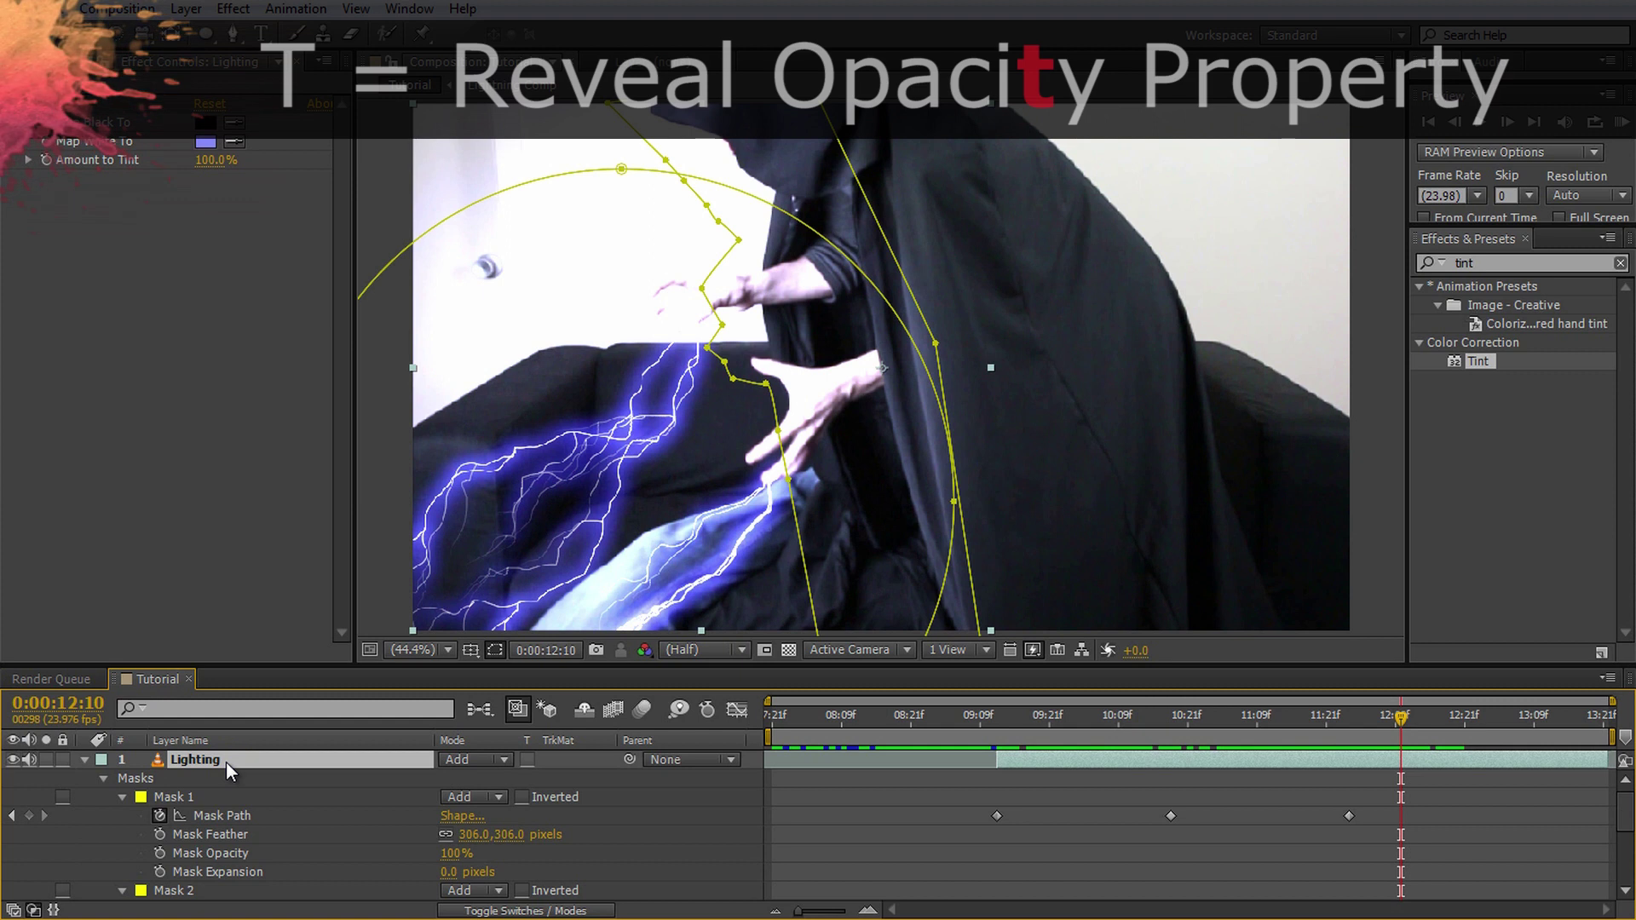
{"action": "key", "text": "t"}
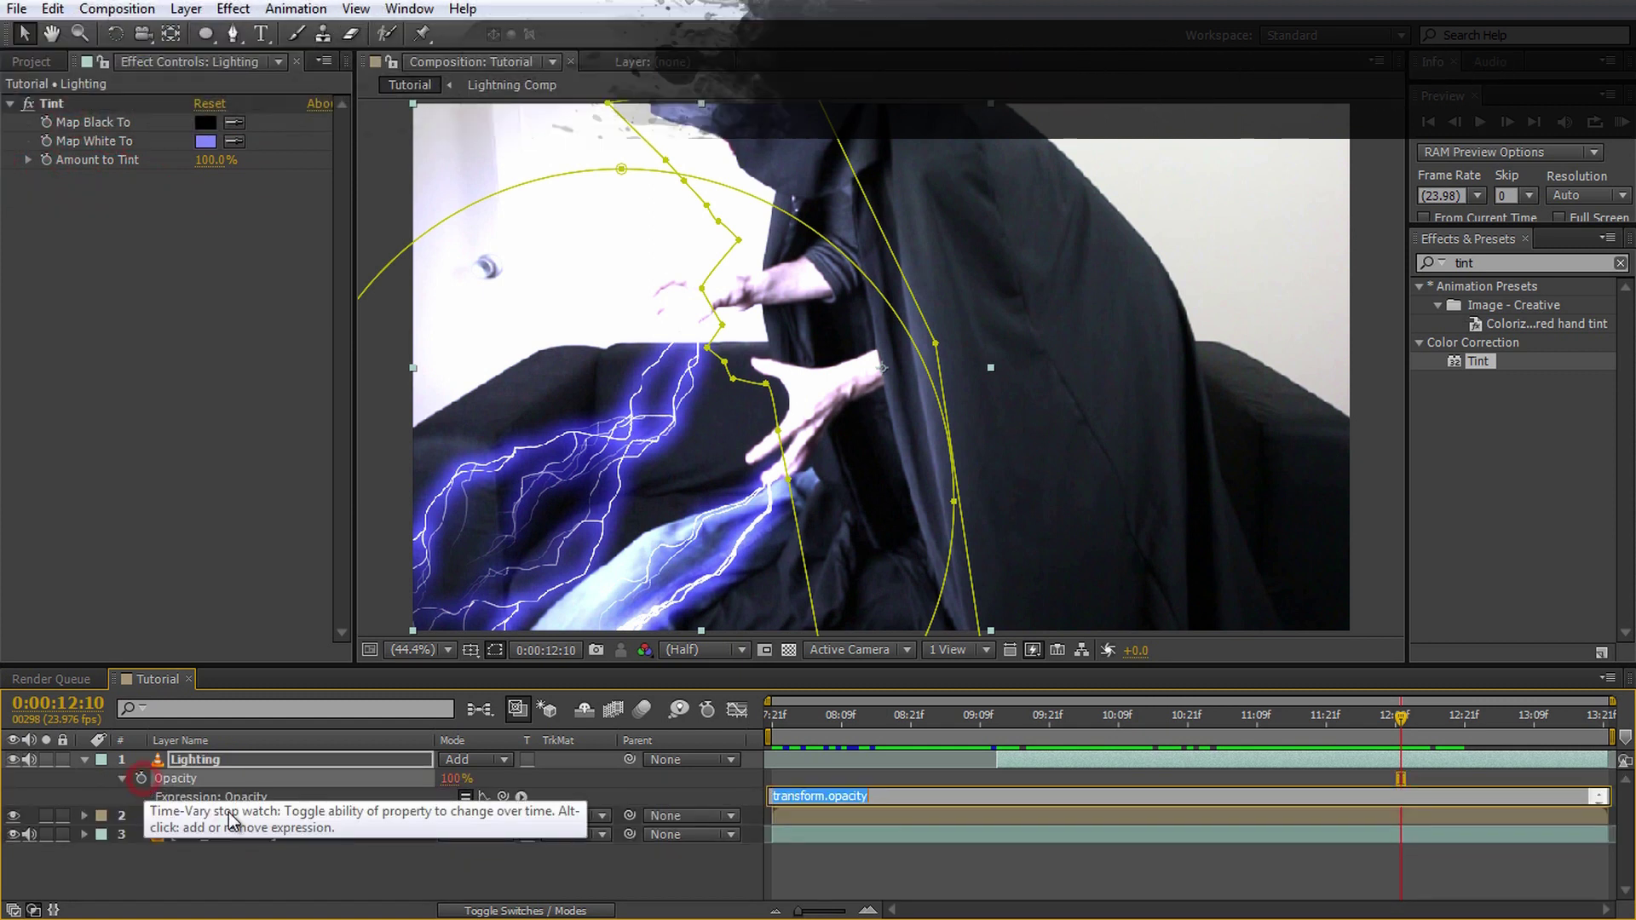
{"action": "left_click", "coordinate": [141, 779], "text": "alt"}
{"action": "type", "text": "wiggle(10, 60"}
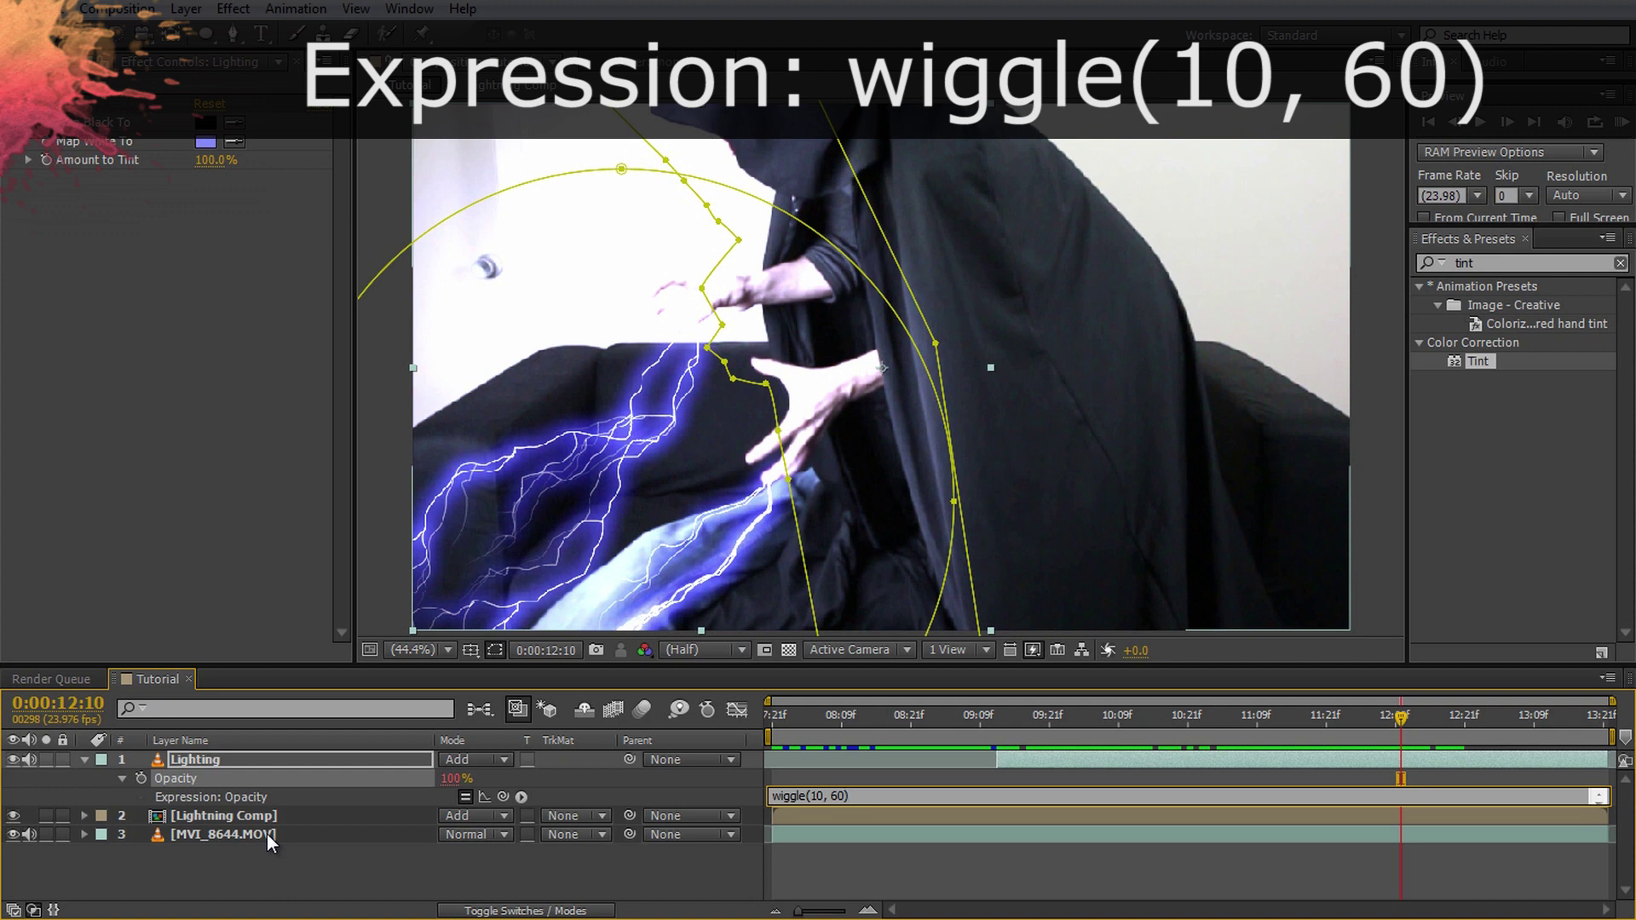
{"action": "left_click", "coordinate": [280, 856]}
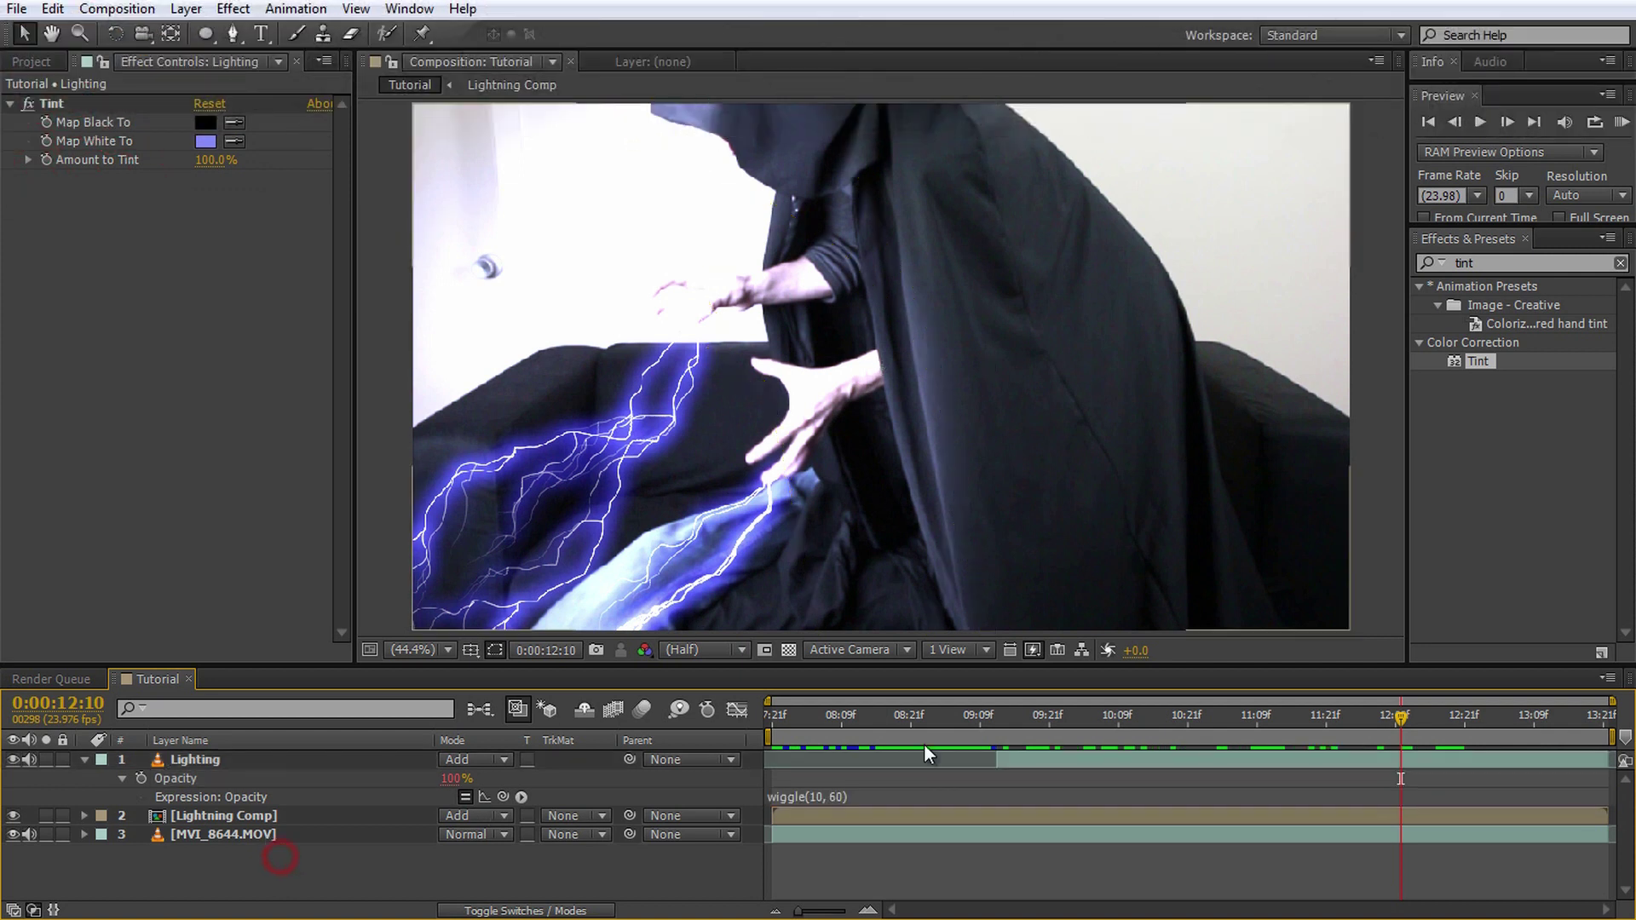
{"action": "mouse_move", "coordinate": [1147, 719]}
{"action": "left_mouse_down"}
{"action": "mouse_move", "coordinate": [968, 726]}
{"action": "mouse_move", "coordinate": [1118, 742]}
{"action": "mouse_move", "coordinate": [1153, 726]}
{"action": "left_mouse_up"}
Step: Preview the Tutorial composition from 7:21 with no layers selected
{"action": "left_click", "coordinate": [450, 779]}
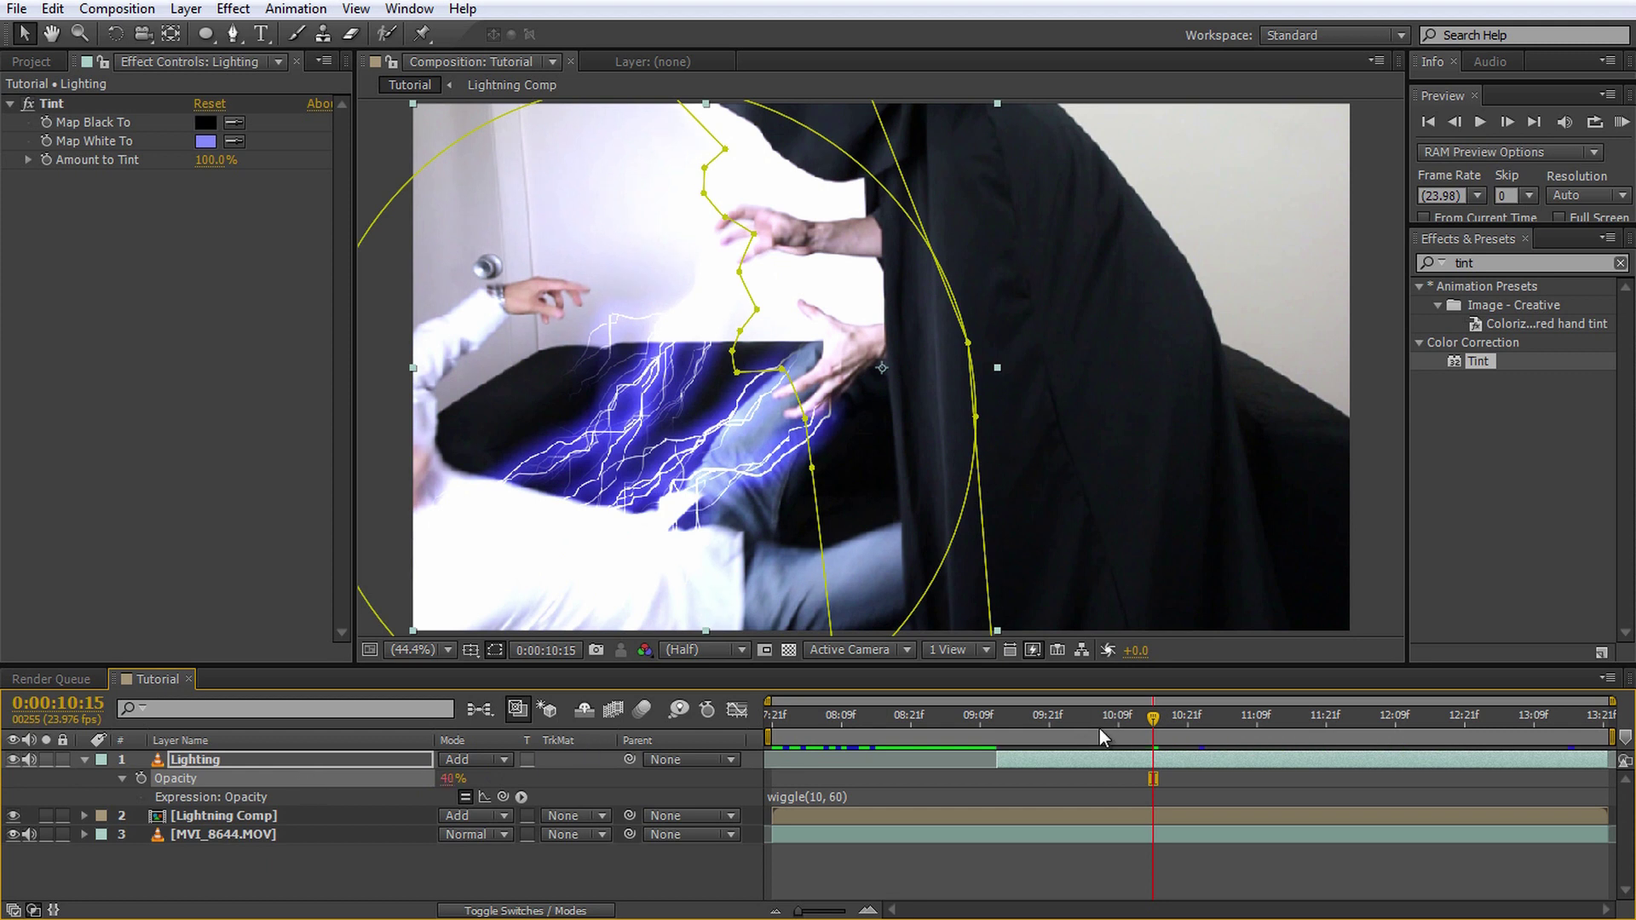
{"action": "left_click_drag", "start_coordinate": [1145, 713], "coordinate": [667, 810]}
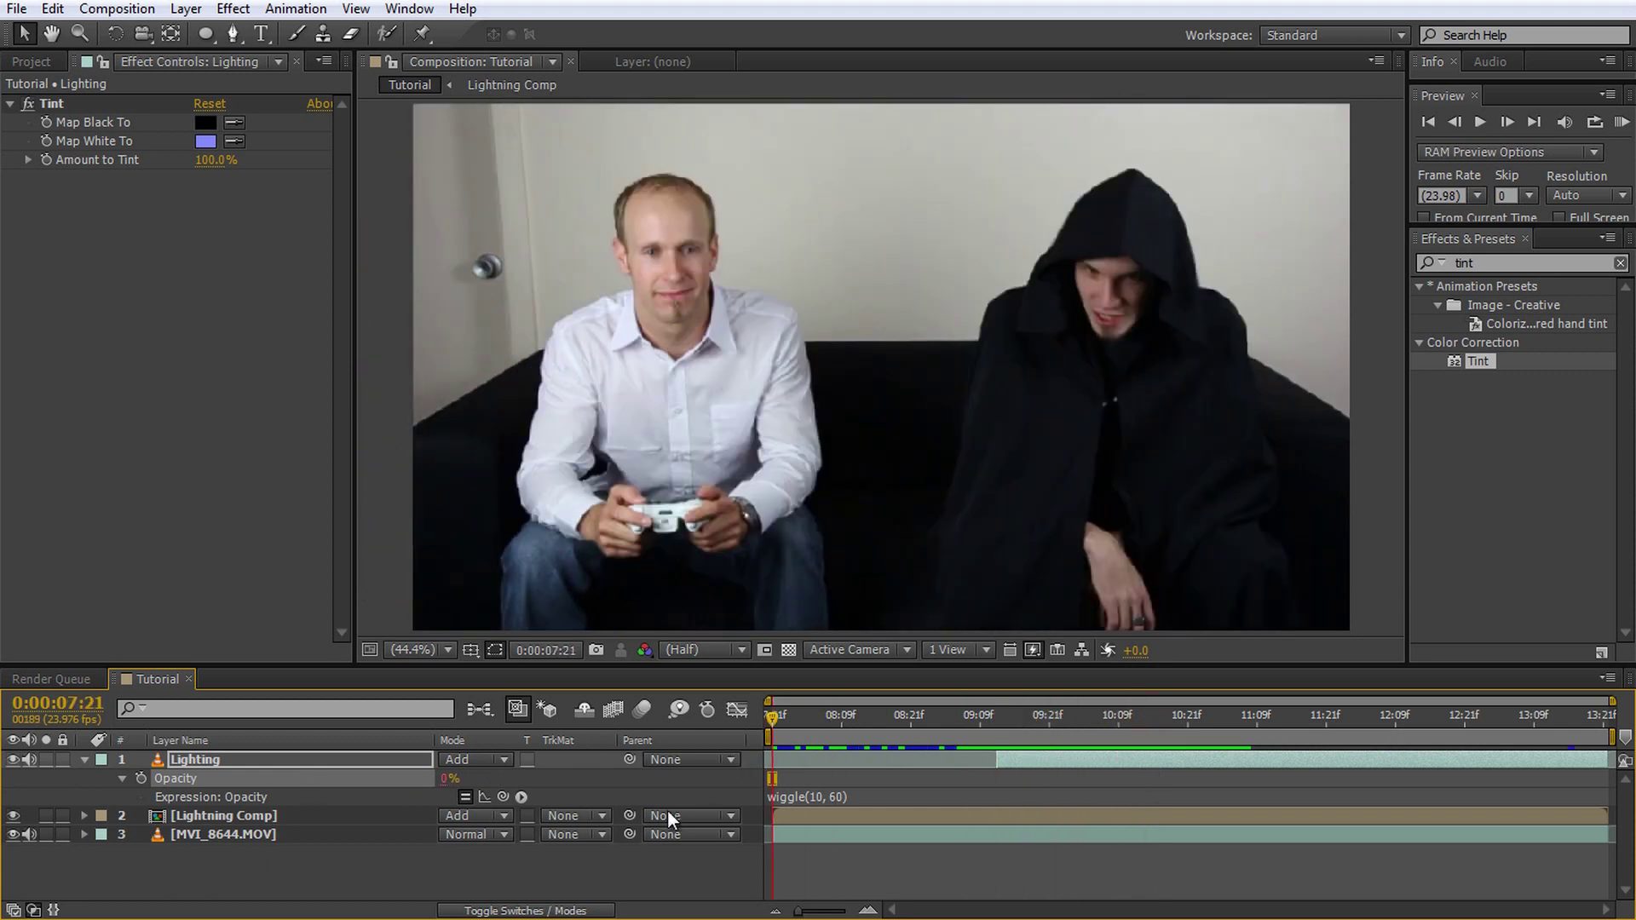
{"action": "left_click", "coordinate": [666, 863]}
{"action": "key", "text": "space"}
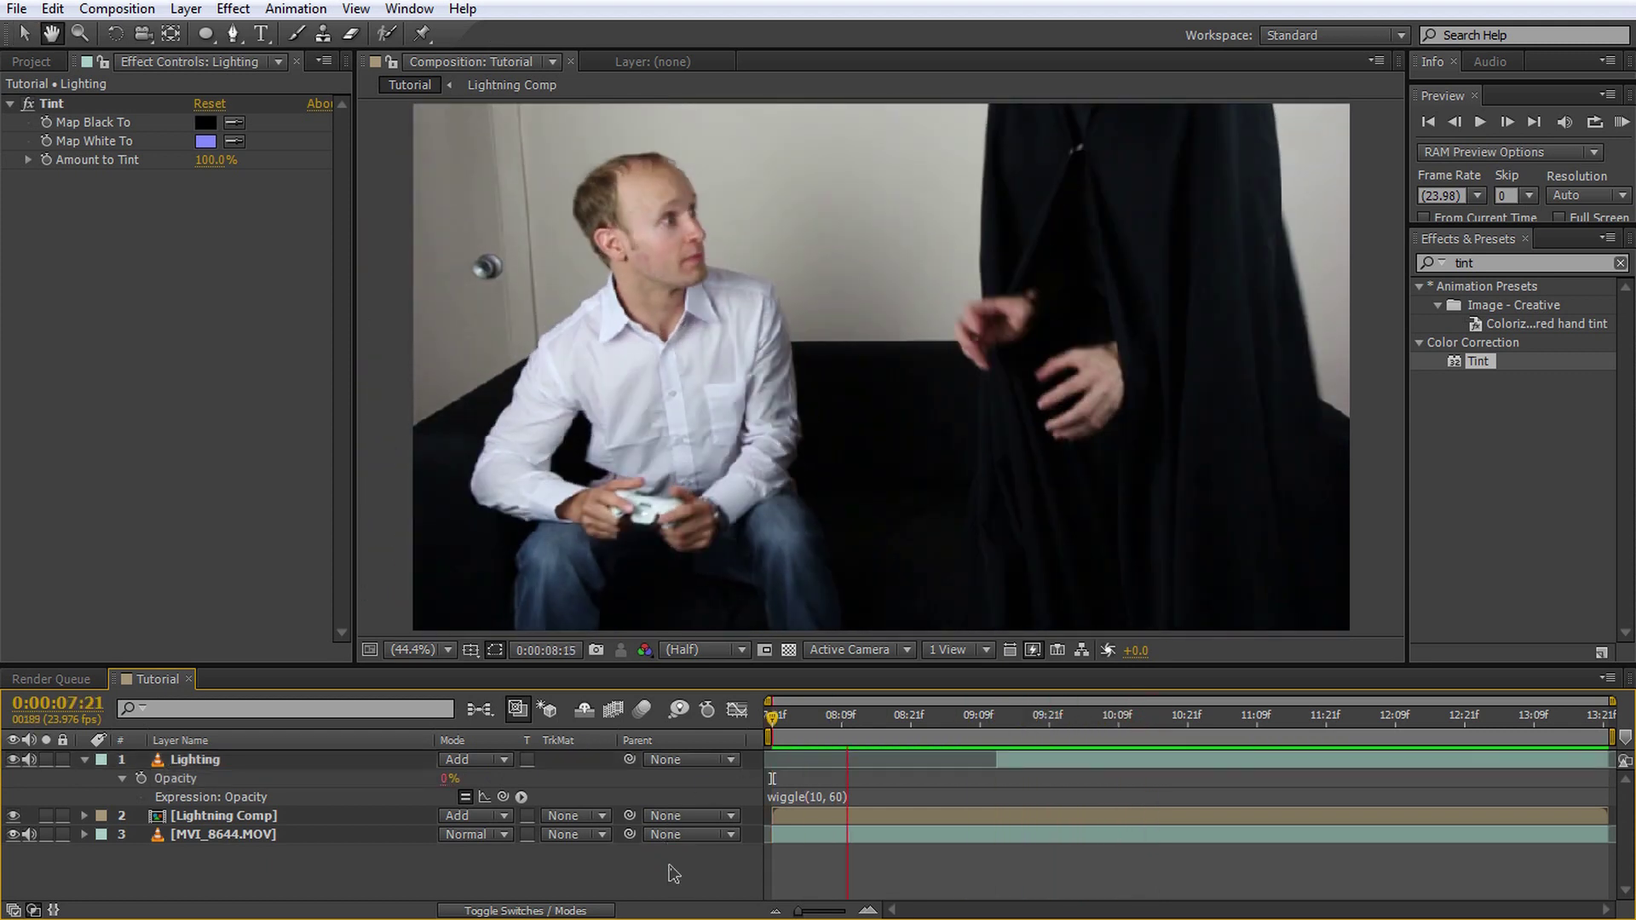